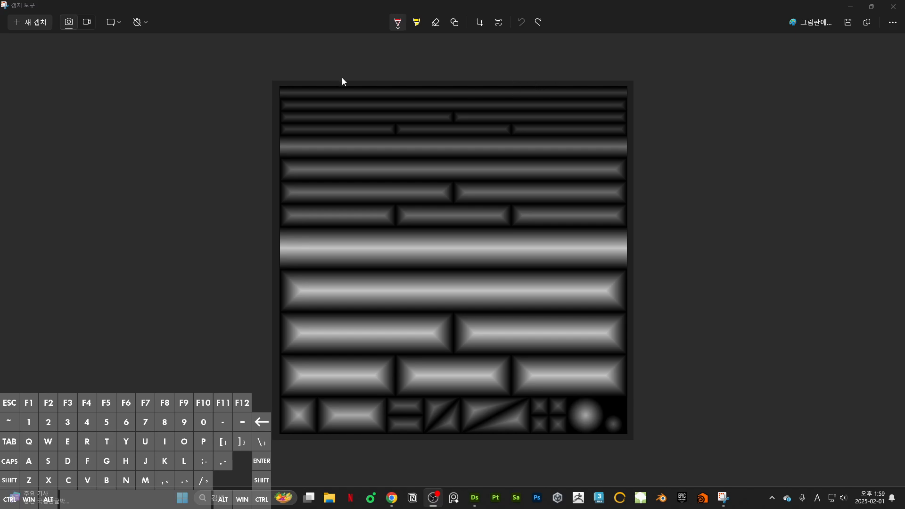
# Mark the trim sheet's row groups with red brackets, double arrows and ticks, and handwrite a texture note below the sheet
pyautogui.click(252, 71)
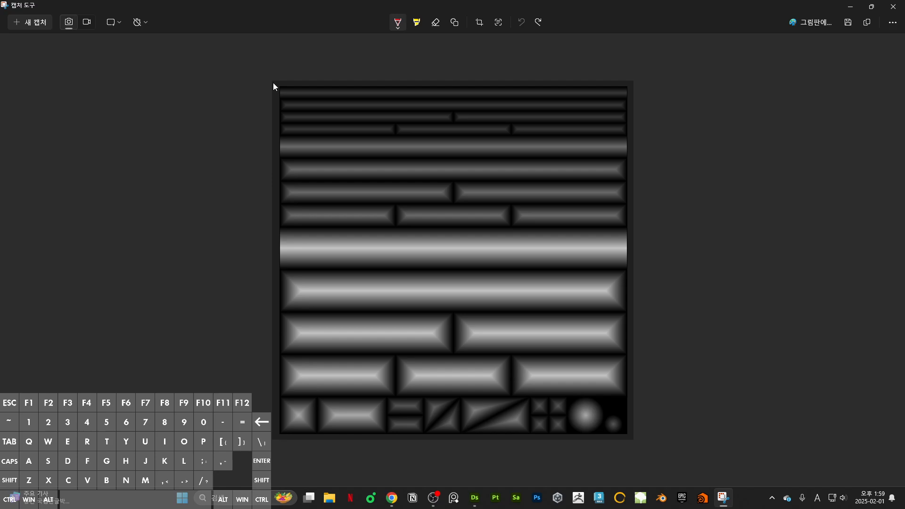
pyautogui.moveTo(286, 84); pyautogui.dragTo(276, 100)
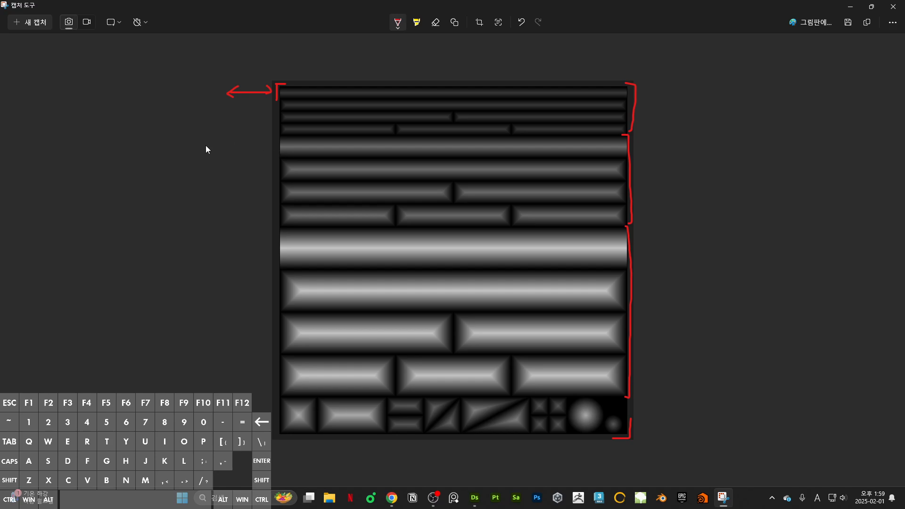
pyautogui.moveTo(165, 140); pyautogui.dragTo(168, 147)
pyautogui.moveTo(343, 127); pyautogui.dragTo(347, 130)
pyautogui.click(453, 125)
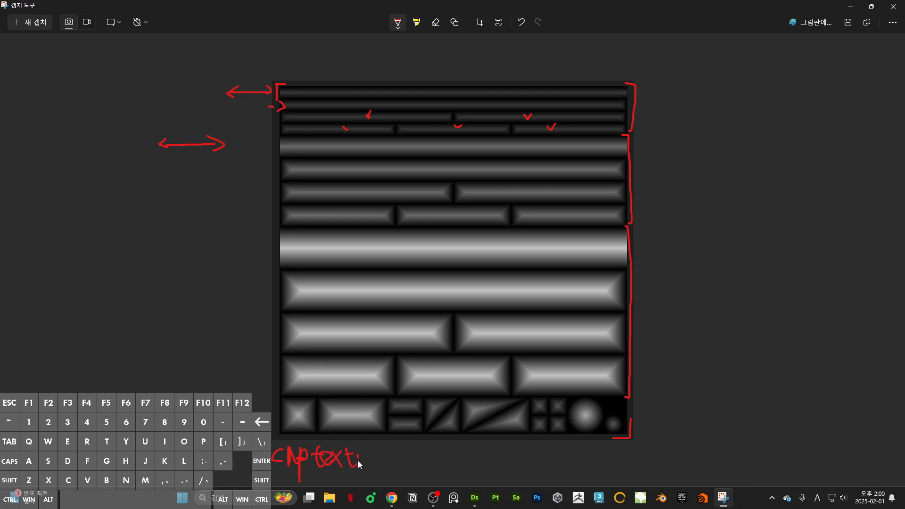
pyautogui.moveTo(393, 461); pyautogui.dragTo(402, 465)
pyautogui.click(424, 463)
# Sketch a square pillar, a cylinder and a small pointed block in red beside the trim sheet
pyautogui.moveTo(739, 247); pyautogui.dragTo(734, 355)
pyautogui.moveTo(705, 237); pyautogui.dragTo(707, 334)
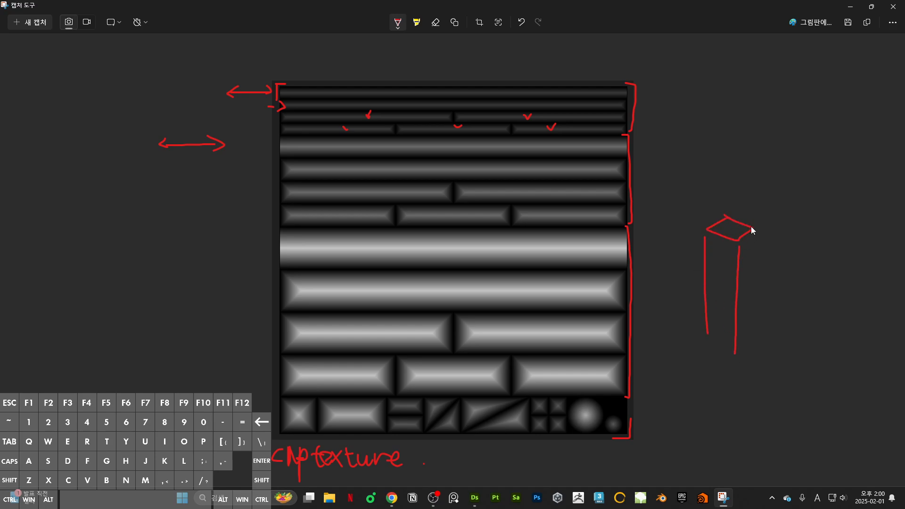
pyautogui.moveTo(751, 228)
pyautogui.mouseDown()
pyautogui.moveTo(734, 355)
pyautogui.moveTo(713, 332)
pyautogui.mouseUp()
pyautogui.moveTo(829, 236); pyautogui.dragTo(810, 227)
pyautogui.moveTo(804, 230)
pyautogui.mouseDown()
pyautogui.moveTo(801, 332)
pyautogui.moveTo(834, 339)
pyautogui.moveTo(798, 326)
pyautogui.mouseUp()
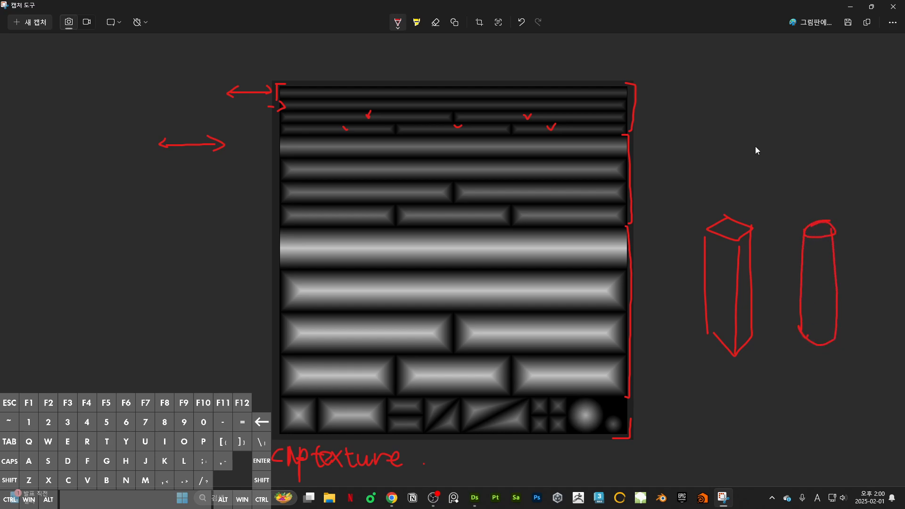
pyautogui.moveTo(741, 173)
pyautogui.mouseDown()
pyautogui.moveTo(744, 221)
pyautogui.moveTo(768, 223)
pyautogui.moveTo(771, 171)
pyautogui.mouseUp()
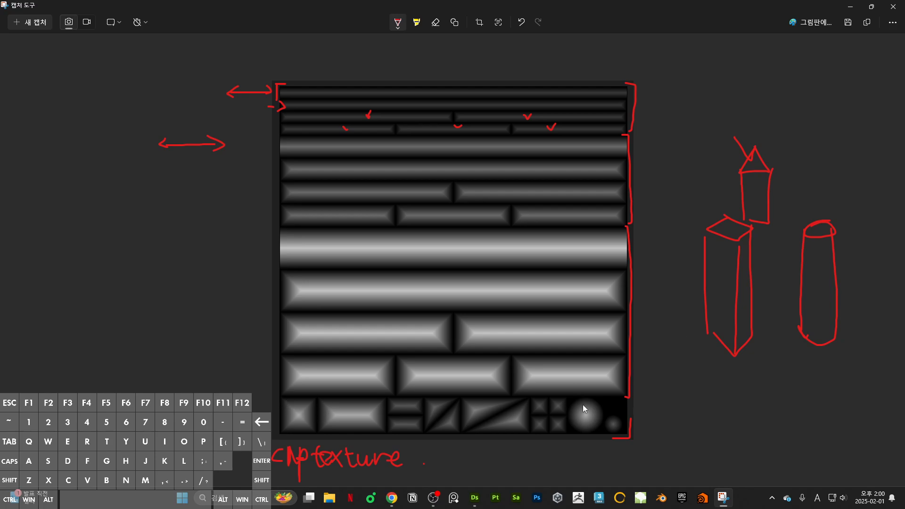
# Outline each shape in the trim sheet's lowest row in red, from the square panel to the small circle
pyautogui.moveTo(619, 396); pyautogui.dragTo(631, 418)
pyautogui.moveTo(283, 422)
pyautogui.mouseDown()
pyautogui.moveTo(282, 400)
pyautogui.moveTo(386, 418)
pyautogui.moveTo(319, 397)
pyautogui.mouseUp()
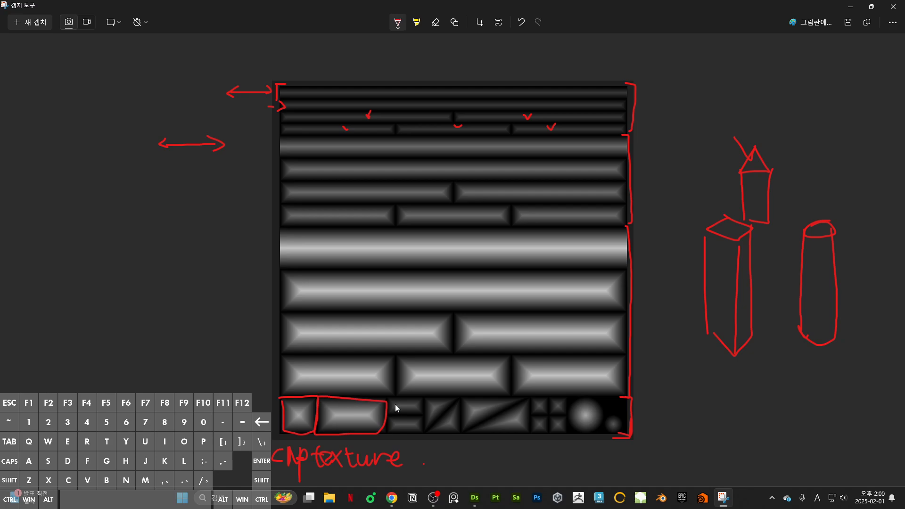
pyautogui.moveTo(391, 396); pyautogui.dragTo(426, 410)
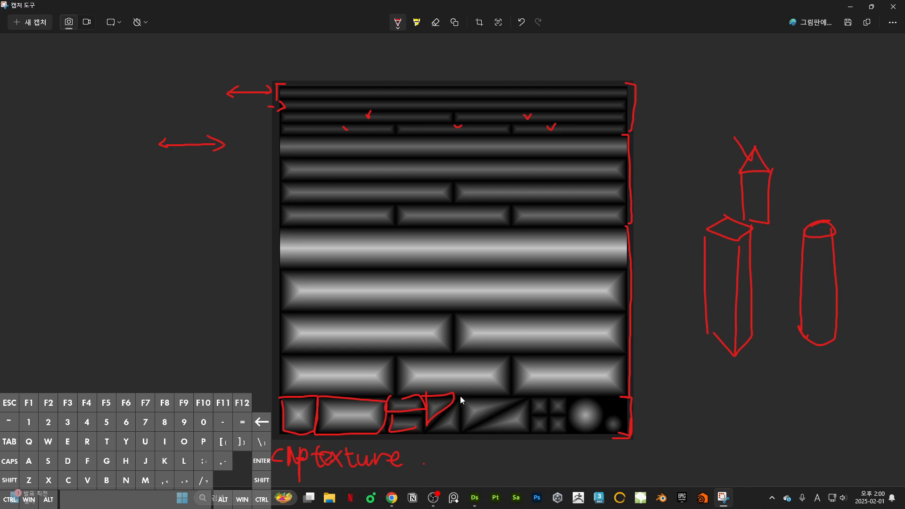
pyautogui.moveTo(523, 401); pyautogui.dragTo(459, 396)
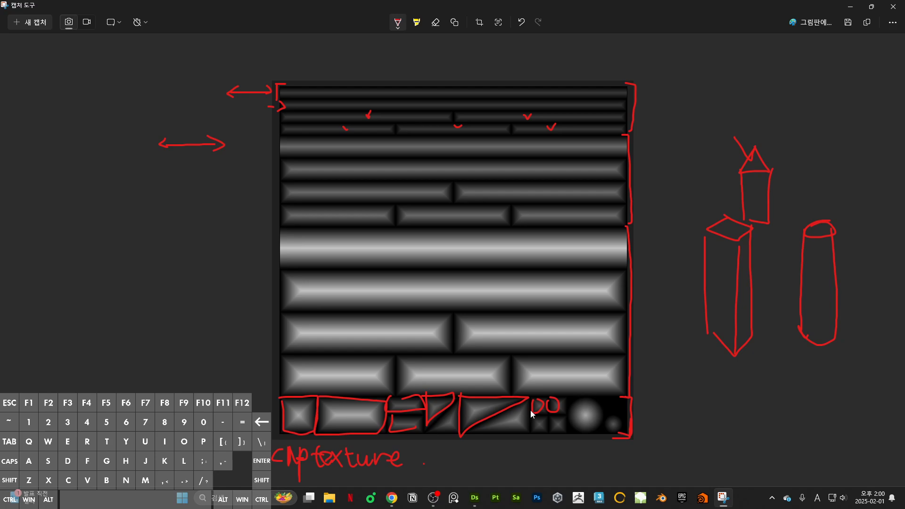
pyautogui.moveTo(531, 414)
pyautogui.mouseDown()
pyautogui.moveTo(562, 425)
pyautogui.moveTo(619, 416)
pyautogui.mouseUp()
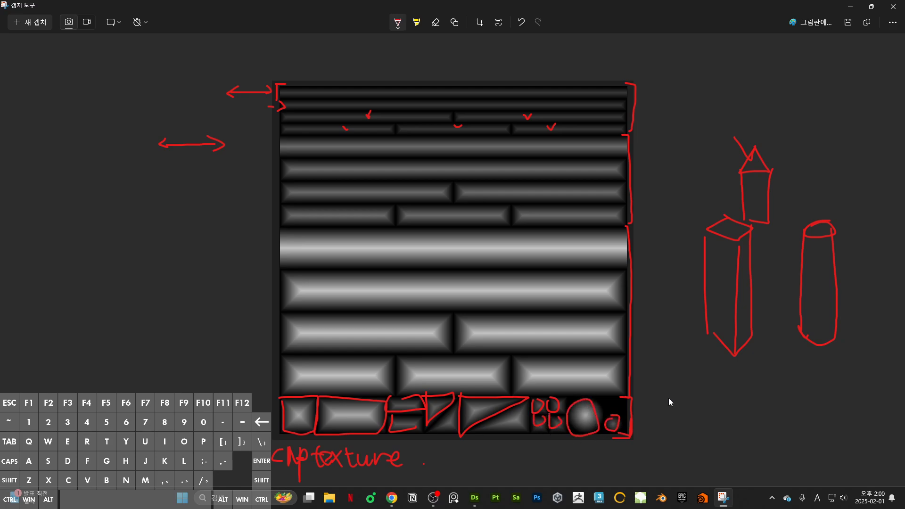
# Bracket the full sheet height and the three row groups, and handwrite "Trim base." above the sheet
pyautogui.moveTo(661, 82); pyautogui.dragTo(652, 435)
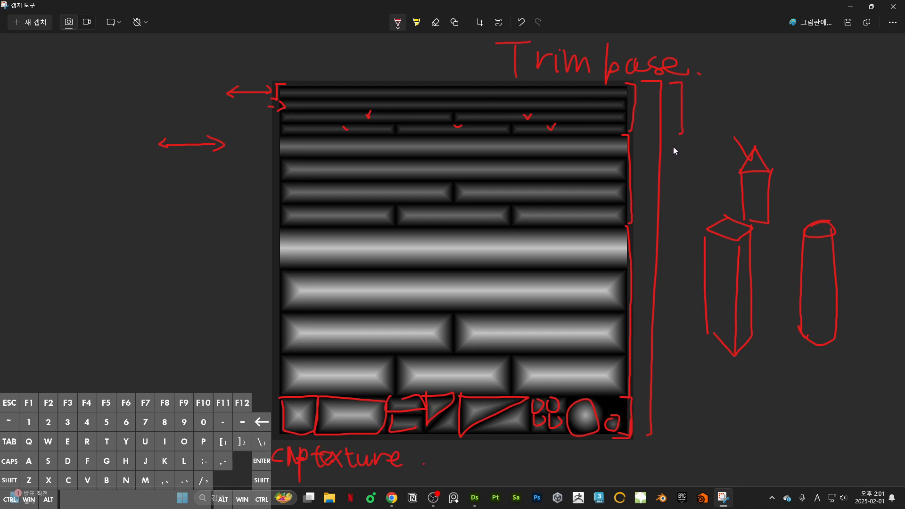
pyautogui.moveTo(672, 141)
pyautogui.mouseDown()
pyautogui.moveTo(687, 216)
pyautogui.moveTo(683, 373)
pyautogui.mouseUp()
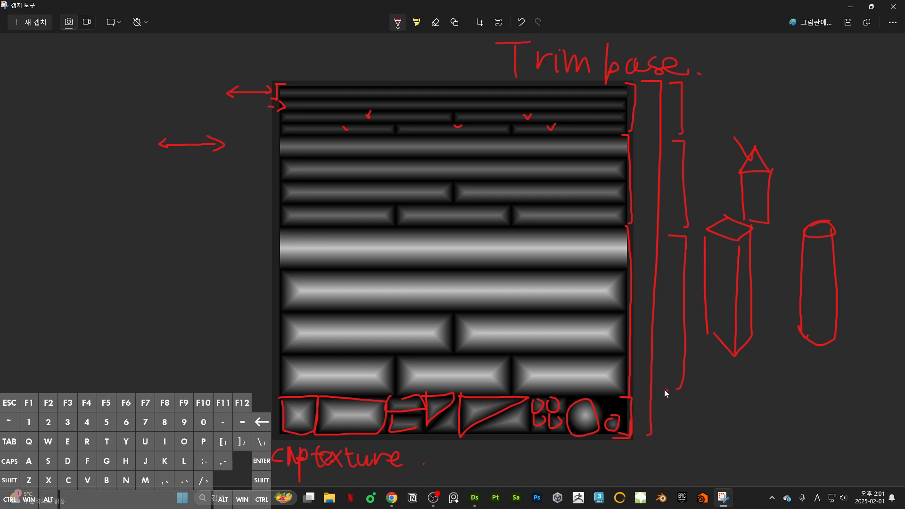
pyautogui.moveTo(681, 377); pyautogui.dragTo(681, 391)
# Draw arrows onto the sketched square pillar and add a second set of brackets along the row groups
pyautogui.moveTo(702, 190)
pyautogui.mouseDown()
pyautogui.moveTo(717, 220)
pyautogui.moveTo(726, 175)
pyautogui.mouseUp()
pyautogui.moveTo(680, 387); pyautogui.dragTo(712, 325)
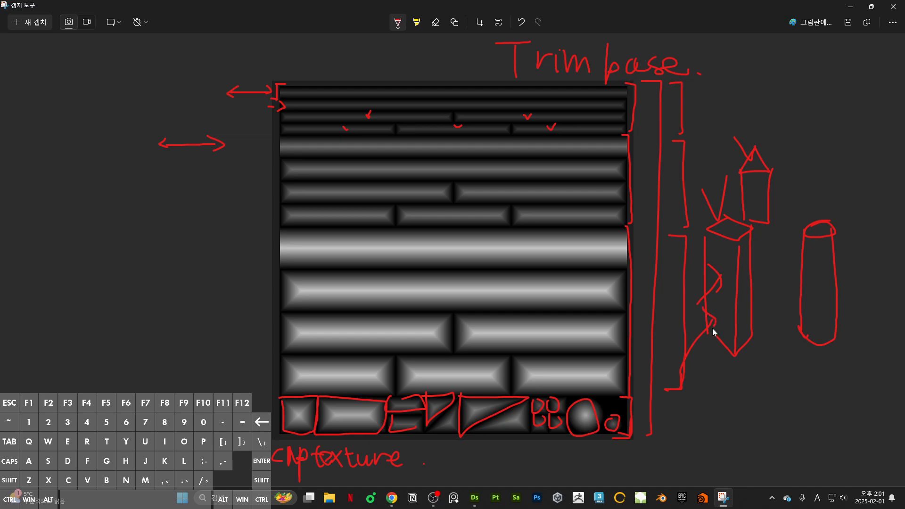
pyautogui.moveTo(642, 88)
pyautogui.mouseDown()
pyautogui.moveTo(636, 247)
pyautogui.moveTo(648, 366)
pyautogui.moveTo(639, 380)
pyautogui.mouseUp()
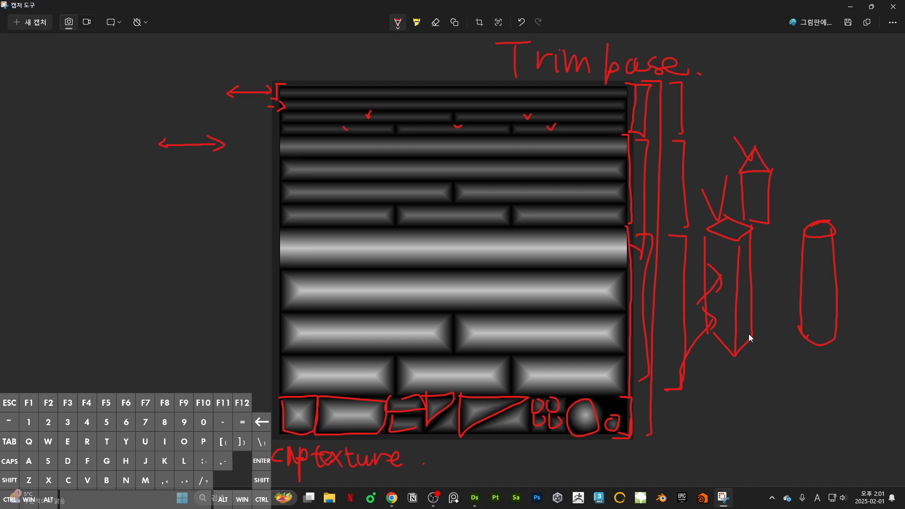
pyautogui.moveTo(697, 225); pyautogui.dragTo(716, 241)
# Bracket the opposite side of the sheet, circle two areas across the strips and re-mark the row groups
pyautogui.moveTo(285, 92)
pyautogui.mouseDown()
pyautogui.moveTo(260, 84)
pyautogui.moveTo(226, 439)
pyautogui.mouseUp()
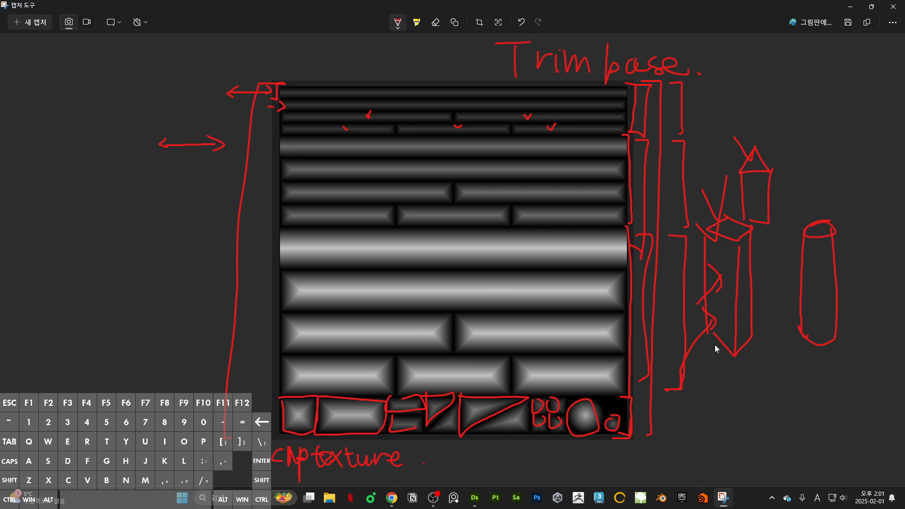
pyautogui.moveTo(385, 289)
pyautogui.mouseDown()
pyautogui.moveTo(491, 275)
pyautogui.moveTo(348, 246)
pyautogui.mouseUp()
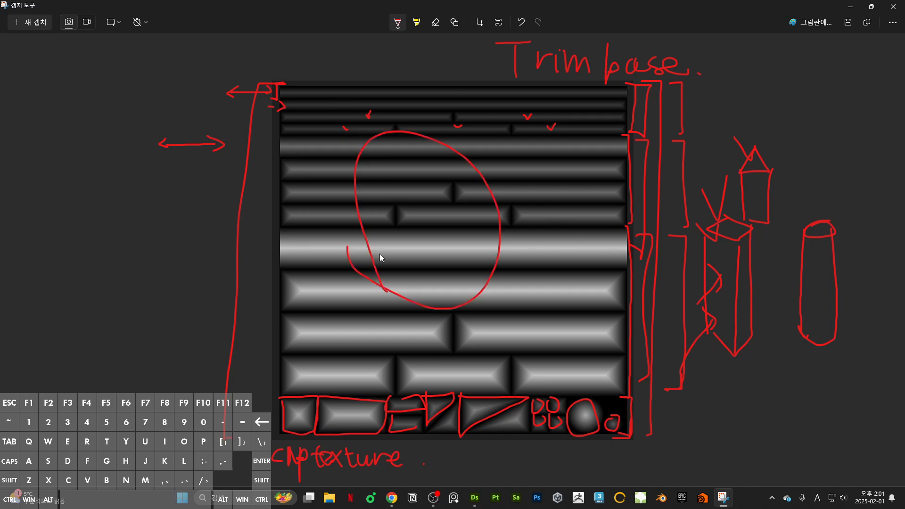
pyautogui.moveTo(382, 285); pyautogui.dragTo(389, 309)
pyautogui.moveTo(630, 98)
pyautogui.mouseDown()
pyautogui.moveTo(642, 142)
pyautogui.moveTo(627, 219)
pyautogui.moveTo(646, 370)
pyautogui.moveTo(628, 403)
pyautogui.mouseUp()
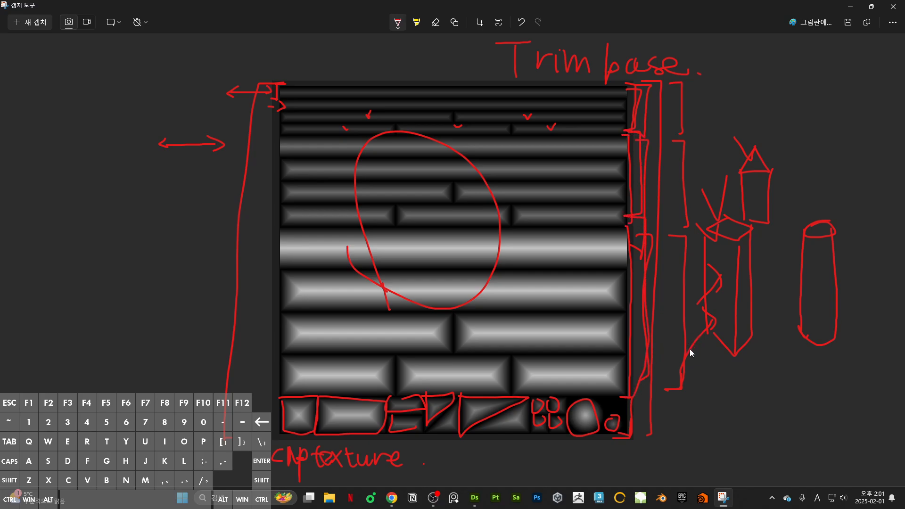
pyautogui.moveTo(485, 124)
pyautogui.mouseDown()
pyautogui.moveTo(470, 130)
pyautogui.moveTo(587, 88)
pyautogui.mouseUp()
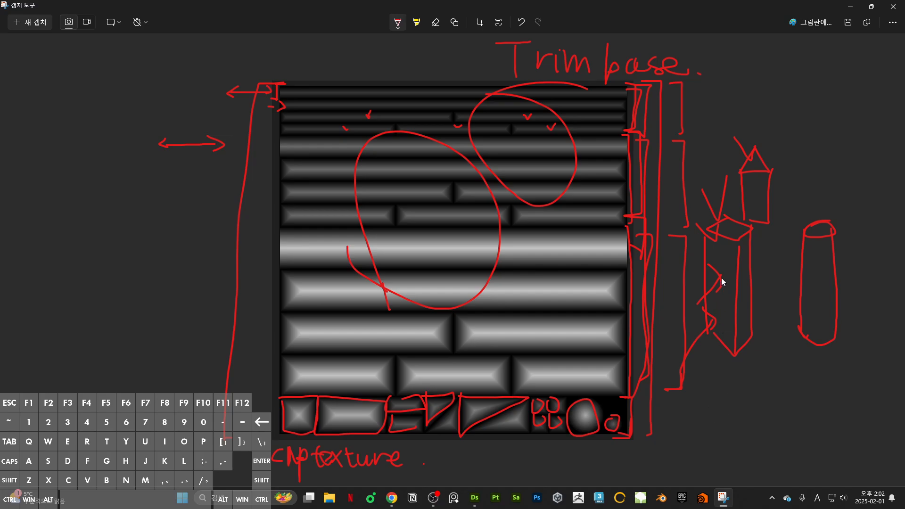
# Circle part of the sketched pillar's side and draw three long curves leading to its lower faces
pyautogui.moveTo(695, 247); pyautogui.dragTo(721, 289)
pyautogui.moveTo(678, 411)
pyautogui.mouseDown()
pyautogui.moveTo(752, 336)
pyautogui.moveTo(737, 310)
pyautogui.mouseUp()
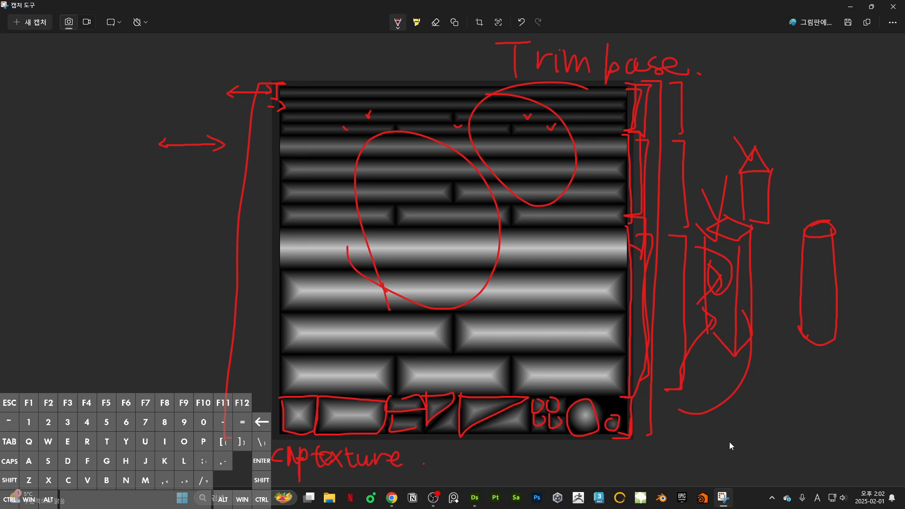
pyautogui.moveTo(728, 442)
pyautogui.mouseDown()
pyautogui.moveTo(781, 405)
pyautogui.moveTo(734, 295)
pyautogui.mouseUp()
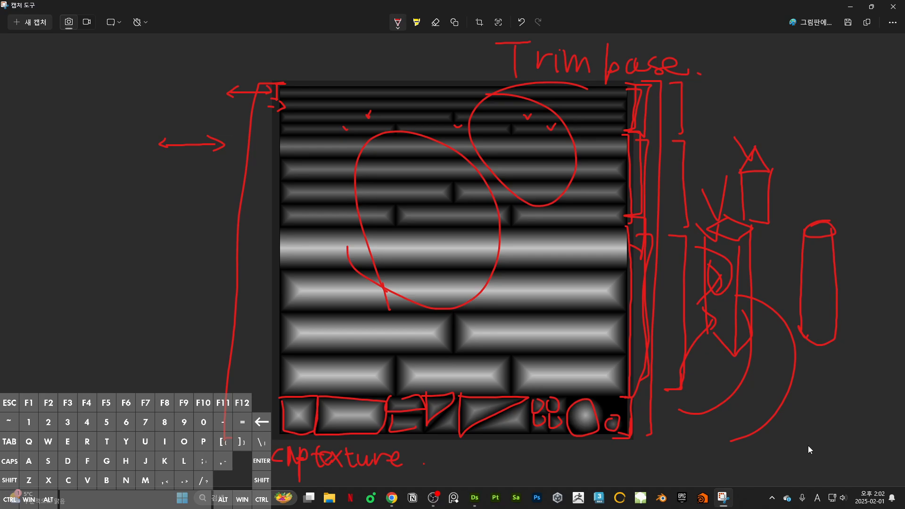
pyautogui.moveTo(813, 451); pyautogui.dragTo(737, 286)
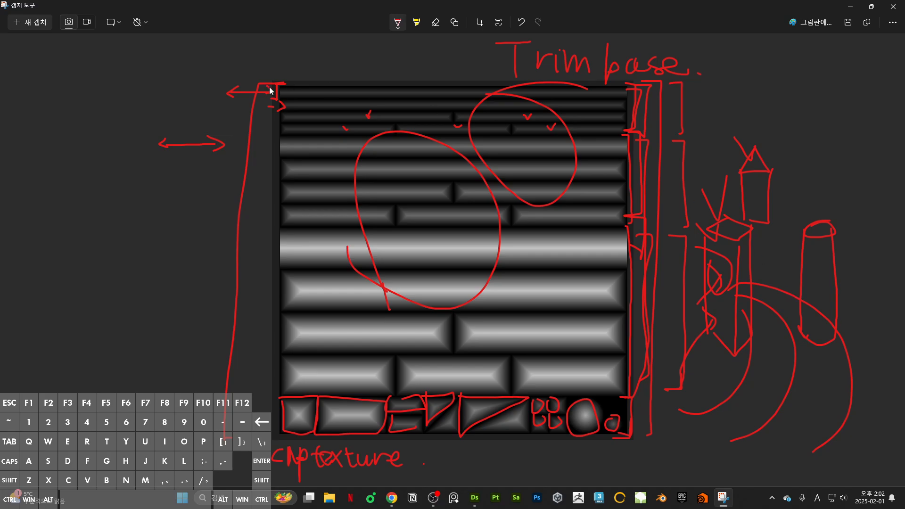
# Re-mark the tall bracket spanning the sheet's height and draw a frame around the "Trim base." title
pyautogui.moveTo(267, 83)
pyautogui.mouseDown()
pyautogui.moveTo(244, 431)
pyautogui.moveTo(228, 253)
pyautogui.moveTo(244, 89)
pyautogui.moveTo(239, 419)
pyautogui.mouseUp()
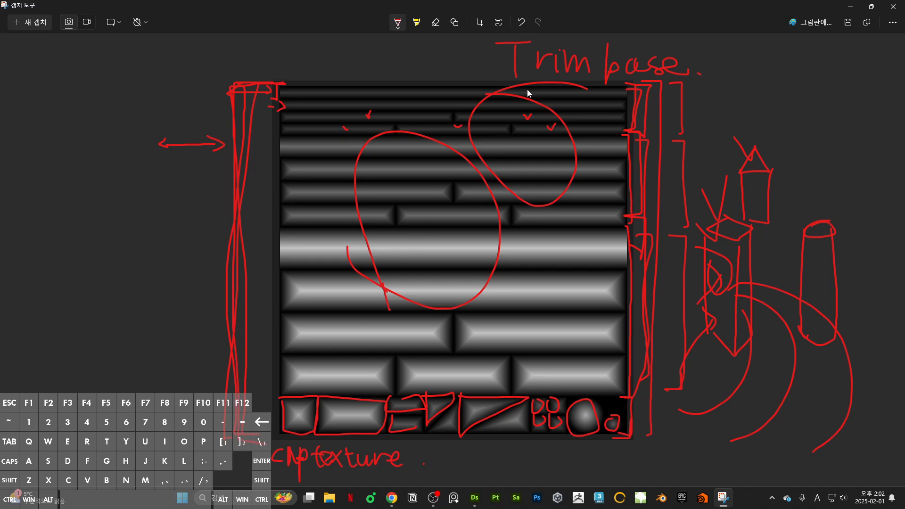
pyautogui.moveTo(527, 89)
pyautogui.mouseDown()
pyautogui.moveTo(499, 40)
pyautogui.moveTo(654, 71)
pyautogui.mouseUp()
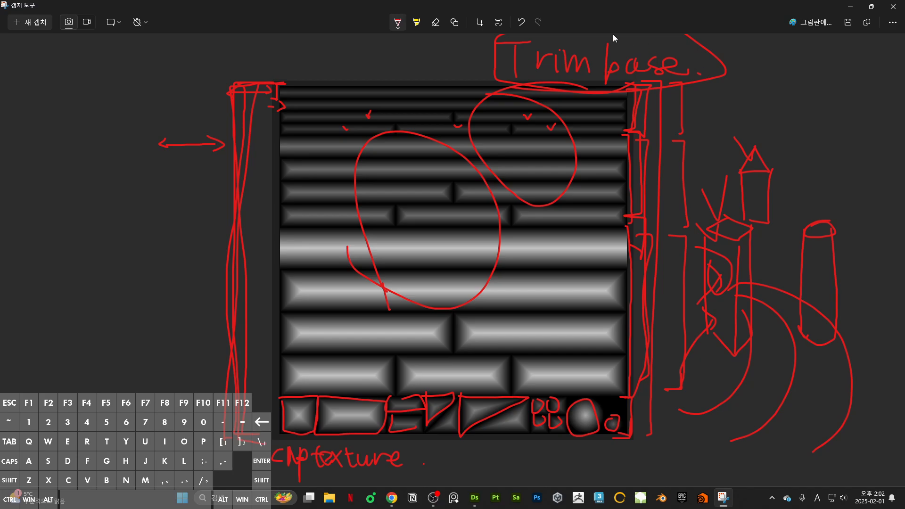
pyautogui.moveTo(623, 37); pyautogui.dragTo(711, 69)
# Switch to Adobe Substance 3D Designer and create a Substance graph named TrimBase from the Empty template in a new package
pyautogui.hotkey('alt', 'Tab')
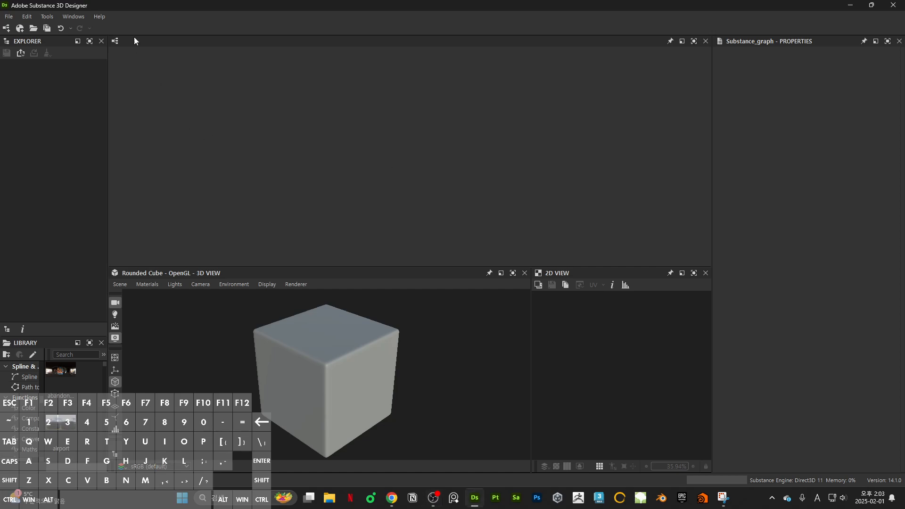
pyautogui.click(10, 17)
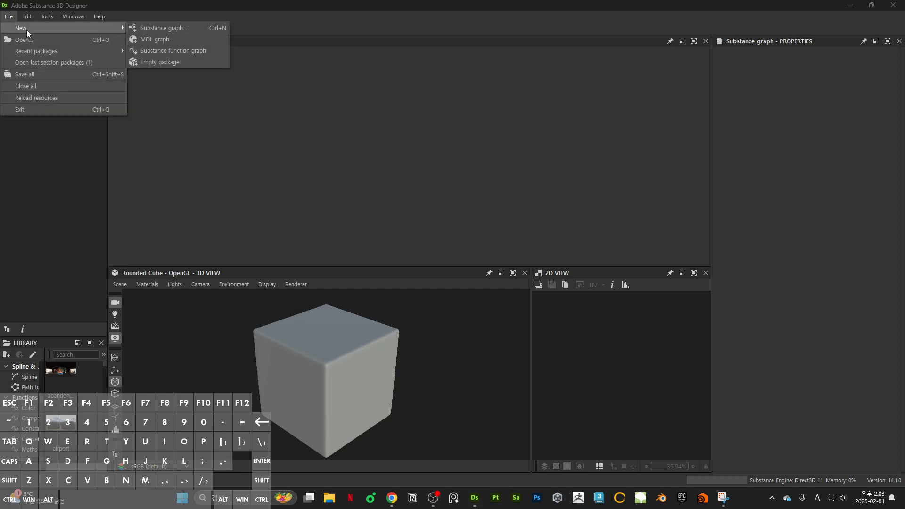
pyautogui.moveTo(73, 16)
pyautogui.click(9, 17)
pyautogui.click(154, 27)
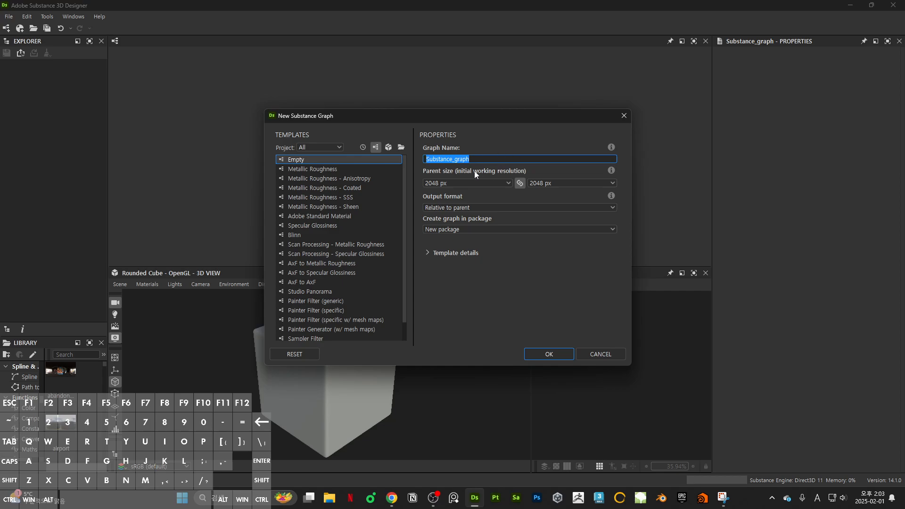
pyautogui.scroll(2, 499, 185)
pyautogui.scroll(-2, 500, 185)
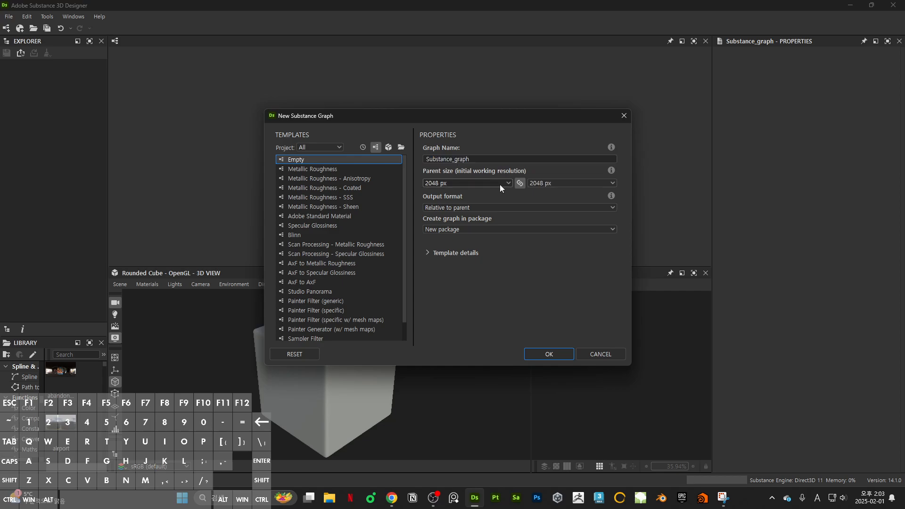
pyautogui.hotkey('shift', 'Tab')
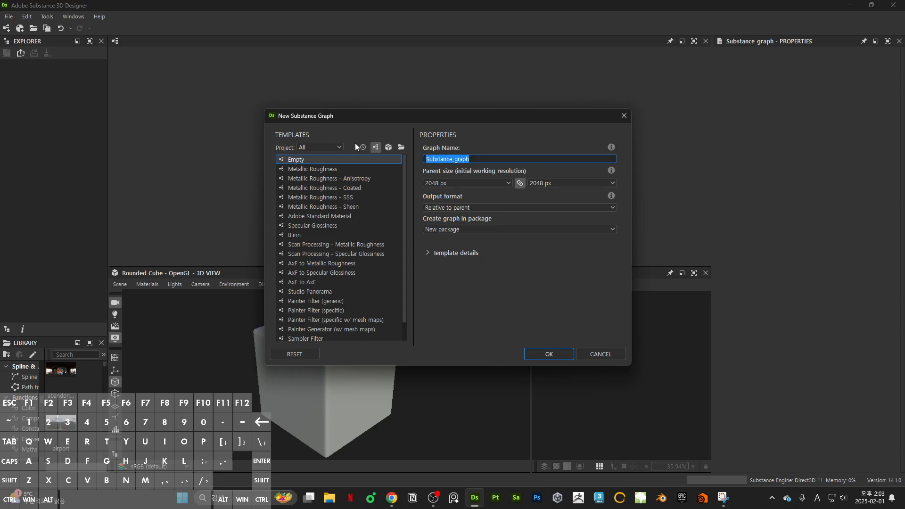
pyautogui.write('TrimBase')
pyautogui.press('Return')
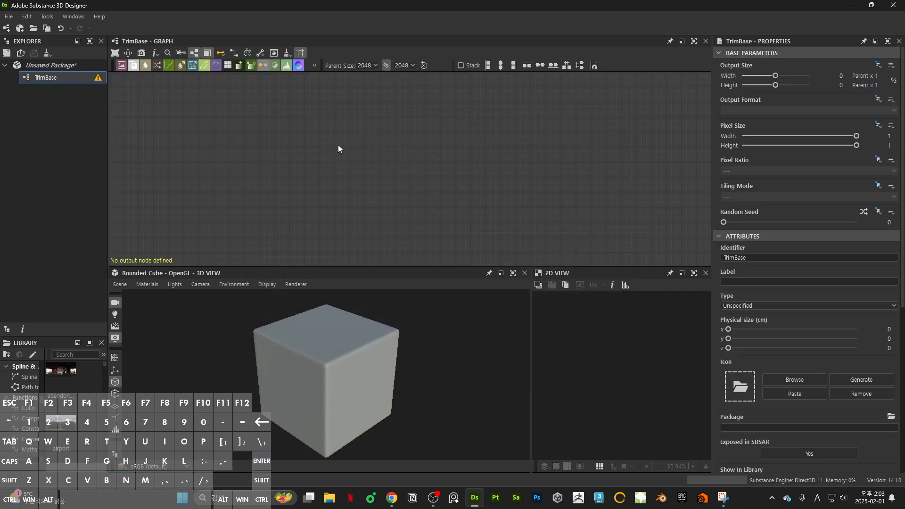
# Save the unsaved package to the desktop as TrimBase in Substance 3D Designer's .sbs format
pyautogui.click(44, 64)
pyautogui.hotkey('ctrl', 's')
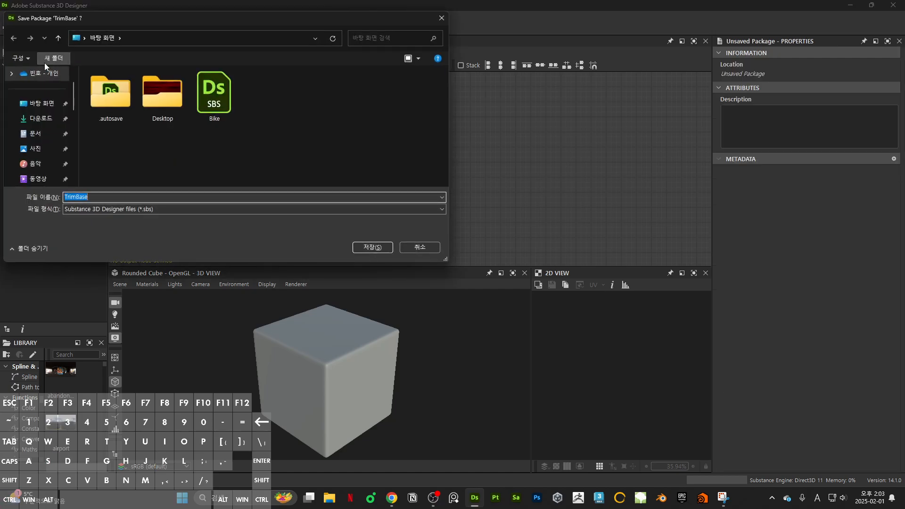
pyautogui.click(384, 248)
# Remove the TrimBase graph from the TrimBase.sbs package and confirm the removal
pyautogui.click(85, 78)
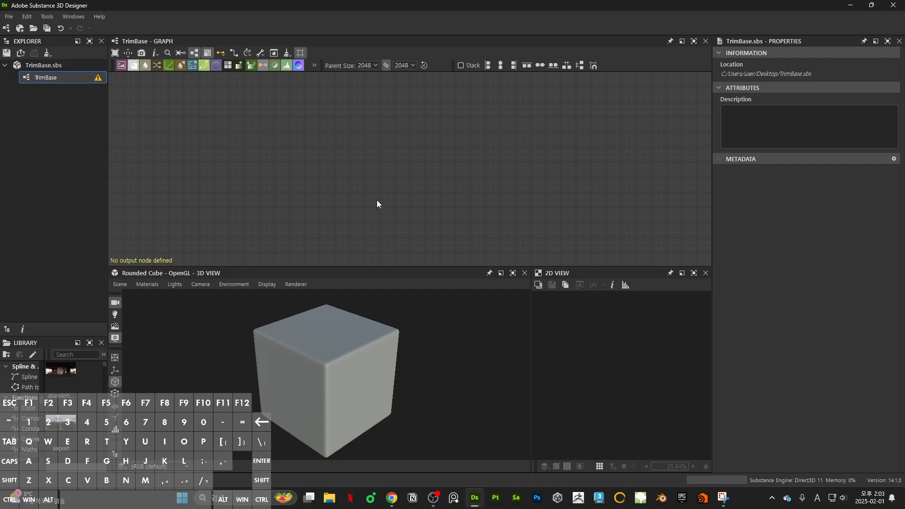
pyautogui.rightClick(56, 79)
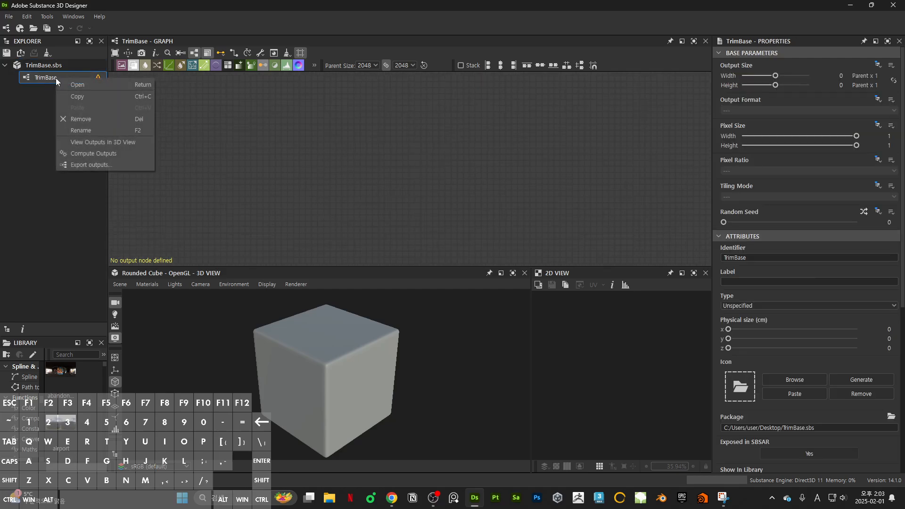
pyautogui.click(87, 122)
pyautogui.click(422, 247)
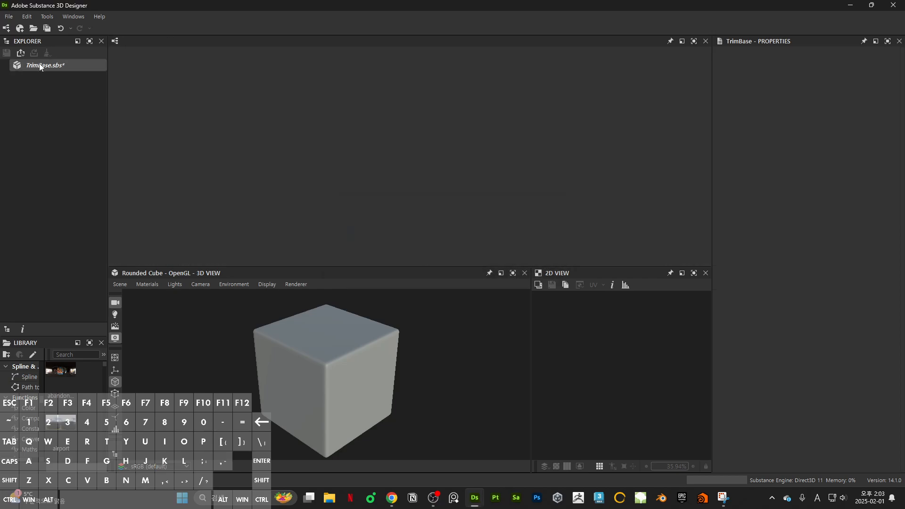
# Create a Substance graph named TrimBase in the TrimBase.sbs package from the Metallic Roughness template
pyautogui.rightClick(42, 65)
pyautogui.click(164, 69)
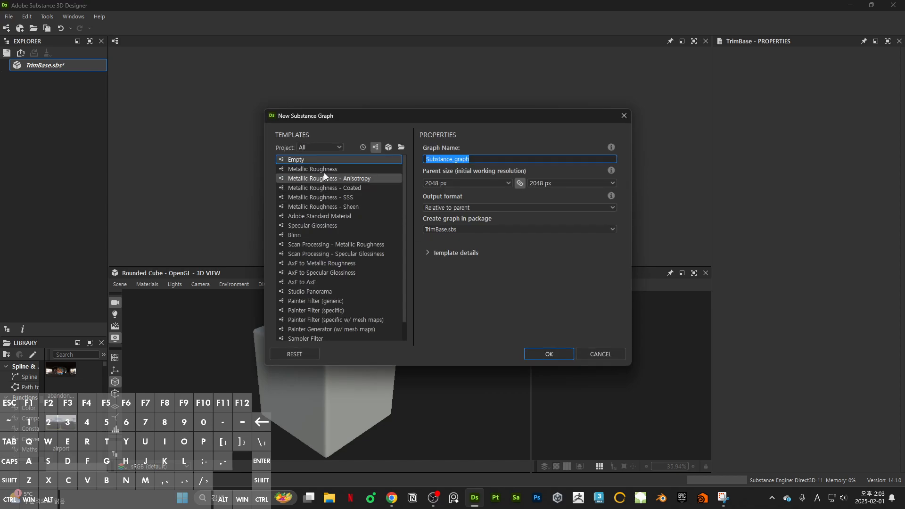
pyautogui.click(308, 171)
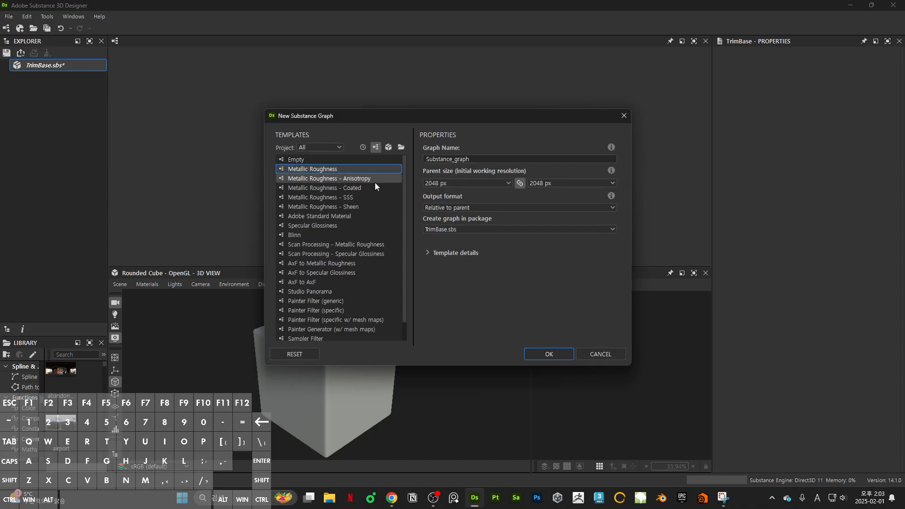
pyautogui.click(304, 159)
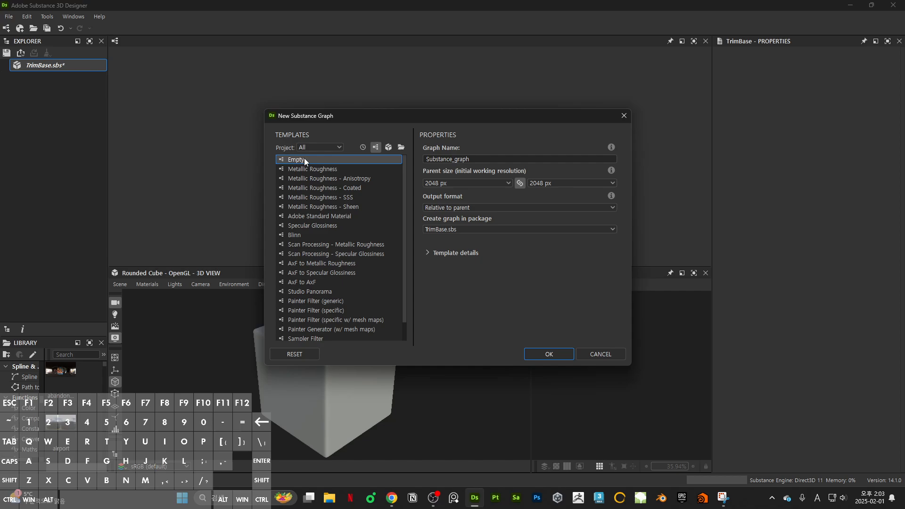
pyautogui.click(305, 168)
pyautogui.moveTo(491, 159); pyautogui.dragTo(355, 137)
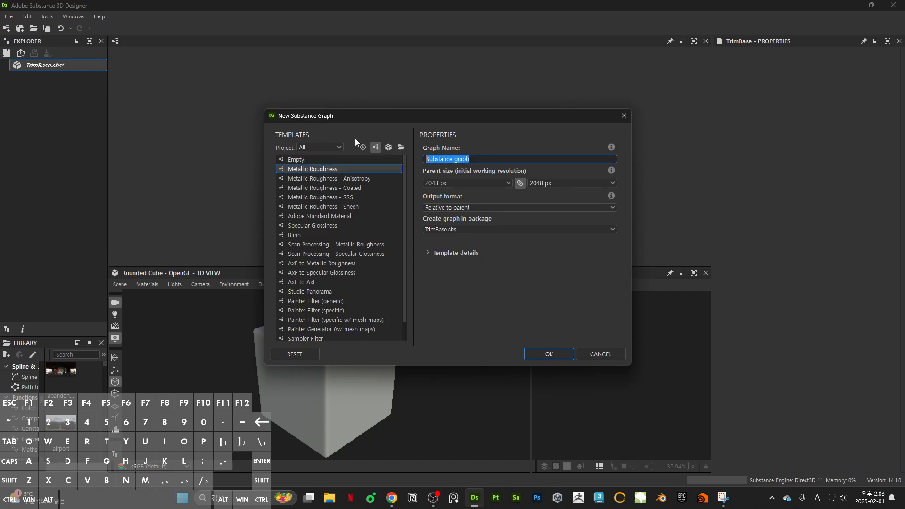
pyautogui.write('TrimBase')
pyautogui.press('Return')
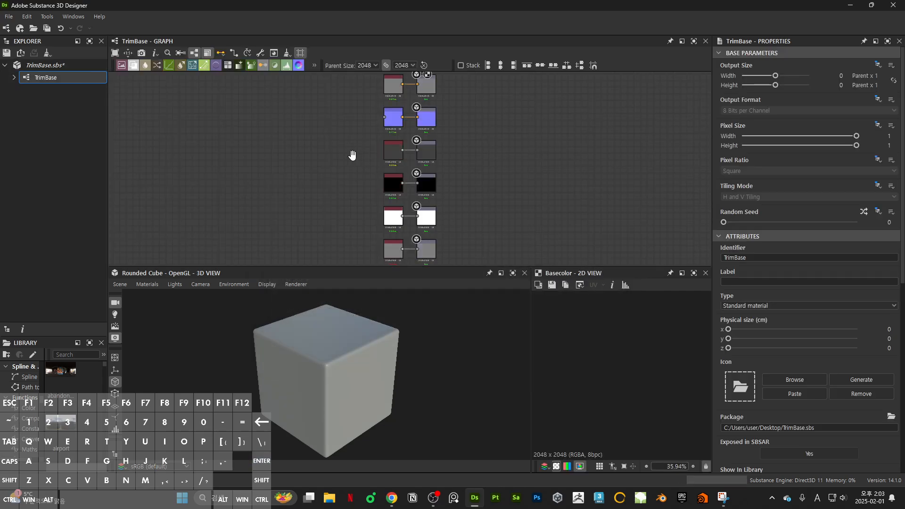
# Widen the 2D view beside the 3D view and turn the rounded cube to face the camera
pyautogui.moveTo(352, 155); pyautogui.dragTo(512, 173, button='middle')
pyautogui.moveTo(403, 337); pyautogui.dragTo(357, 305)
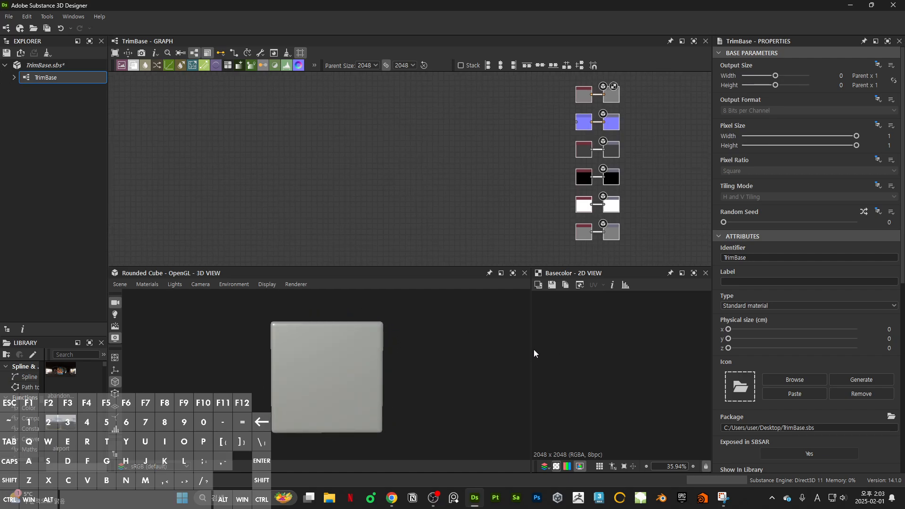
pyautogui.moveTo(531, 349); pyautogui.dragTo(393, 336)
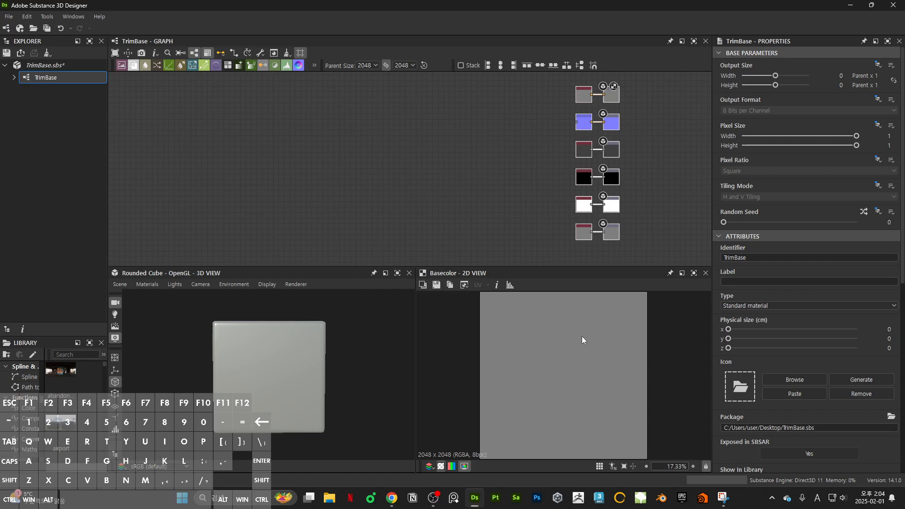
pyautogui.scroll(3, 353, 349)
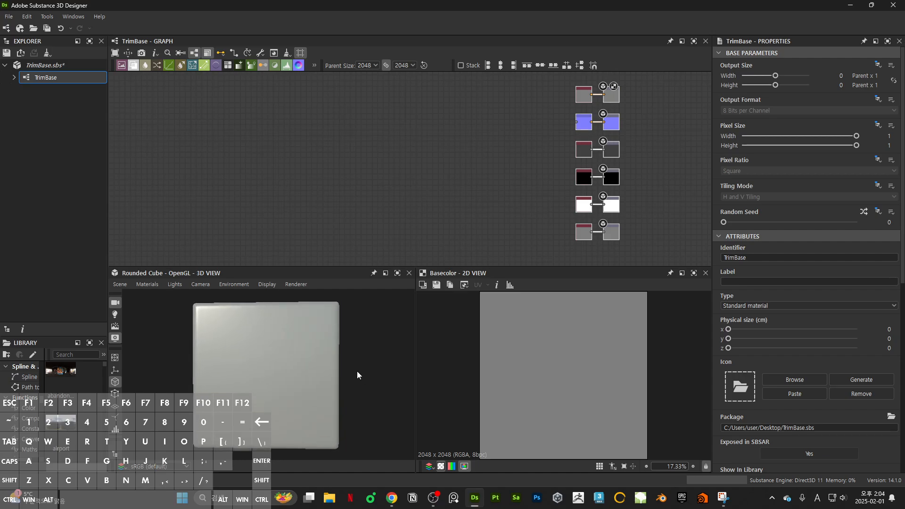
pyautogui.moveTo(357, 371); pyautogui.dragTo(347, 381)
pyautogui.moveTo(193, 351); pyautogui.dragTo(189, 349)
# Set the 3D view's color display to ACES sRGB (default)
pyautogui.click(136, 467)
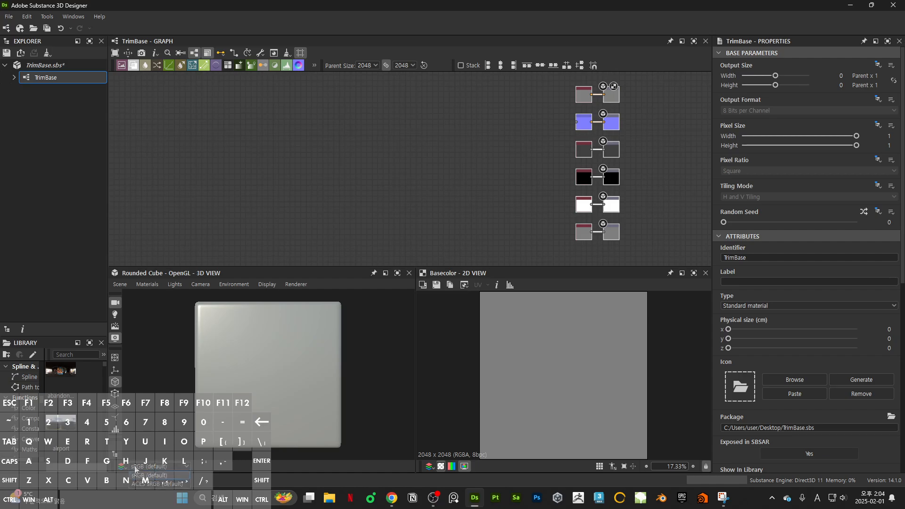
pyautogui.click(147, 484)
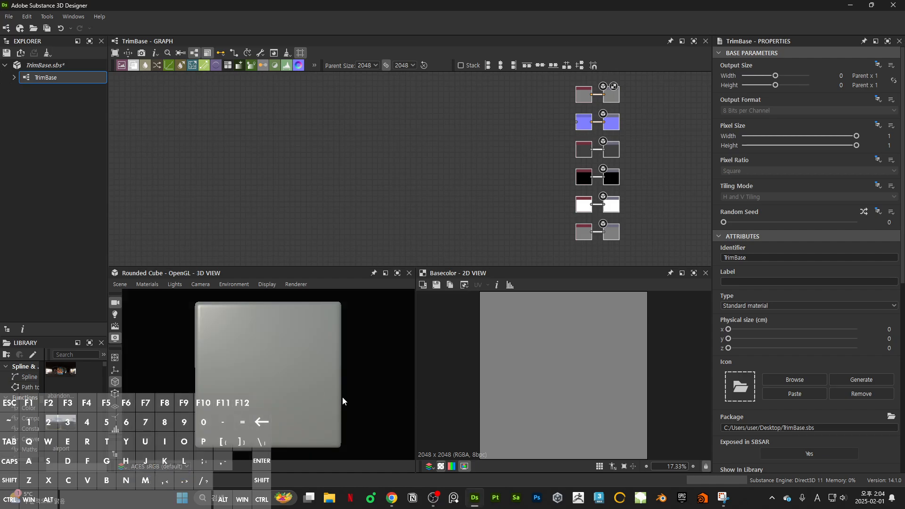
pyautogui.click(325, 160)
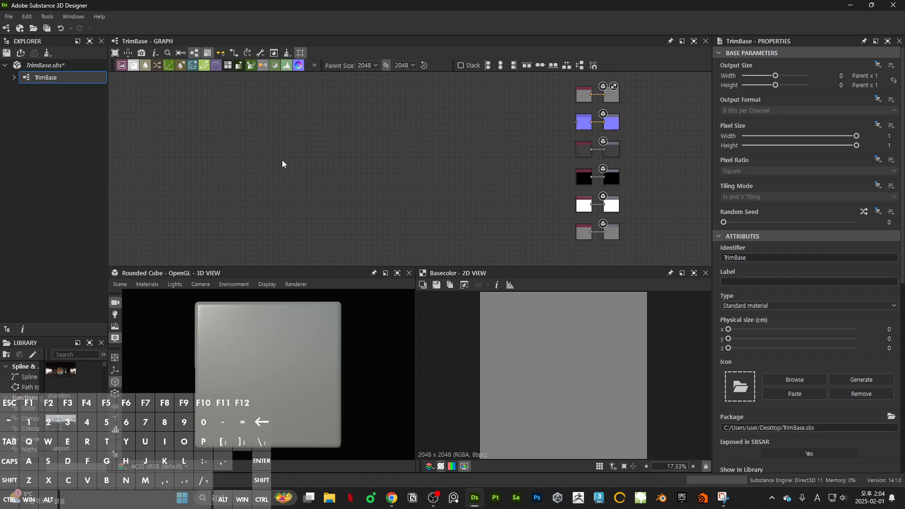
# Enlarge the graph area over the 3D and 2D views and fit the base color image in its view
pyautogui.moveTo(234, 156); pyautogui.dragTo(334, 145, button='middle')
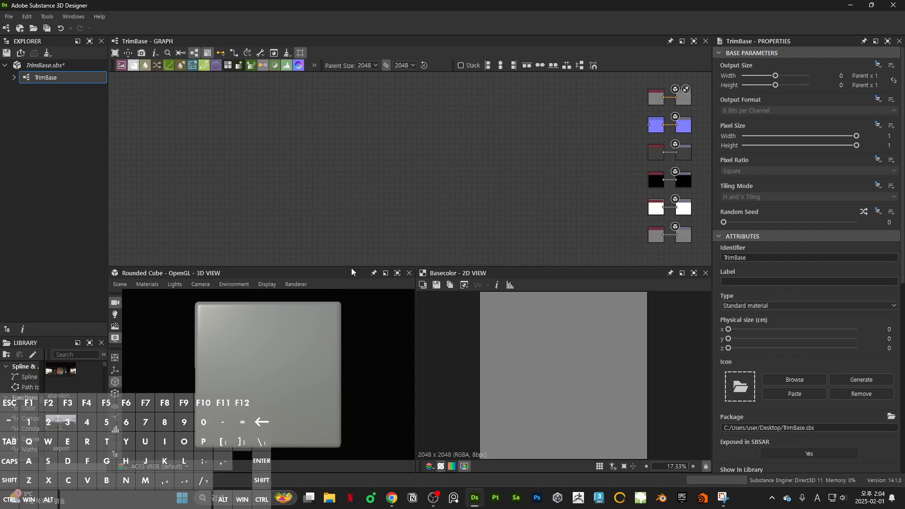
pyautogui.moveTo(351, 268); pyautogui.dragTo(355, 313)
pyautogui.press('f')
pyautogui.scroll(-4, 346, 382)
pyautogui.scroll(2, 362, 380)
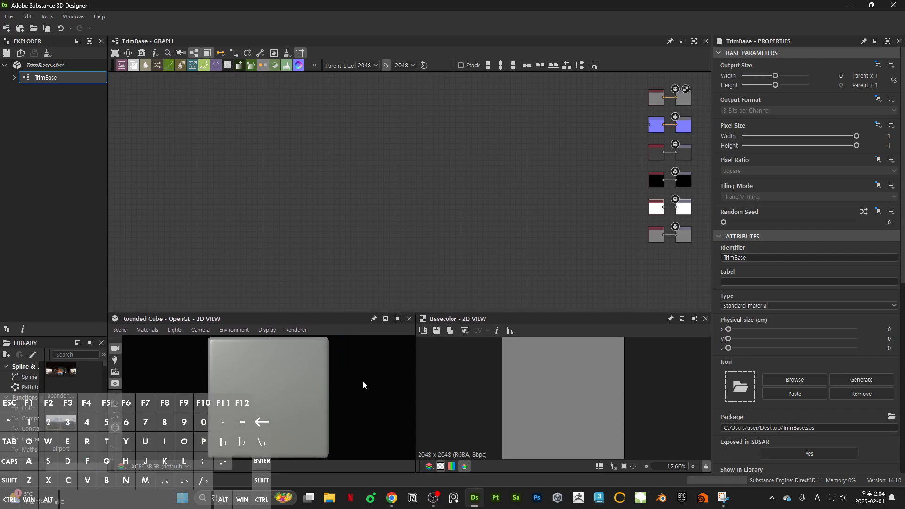
# Add a Shape node in the empty area of the graph, well away from the output nodes
pyautogui.moveTo(376, 161); pyautogui.dragTo(325, 191, button='middle')
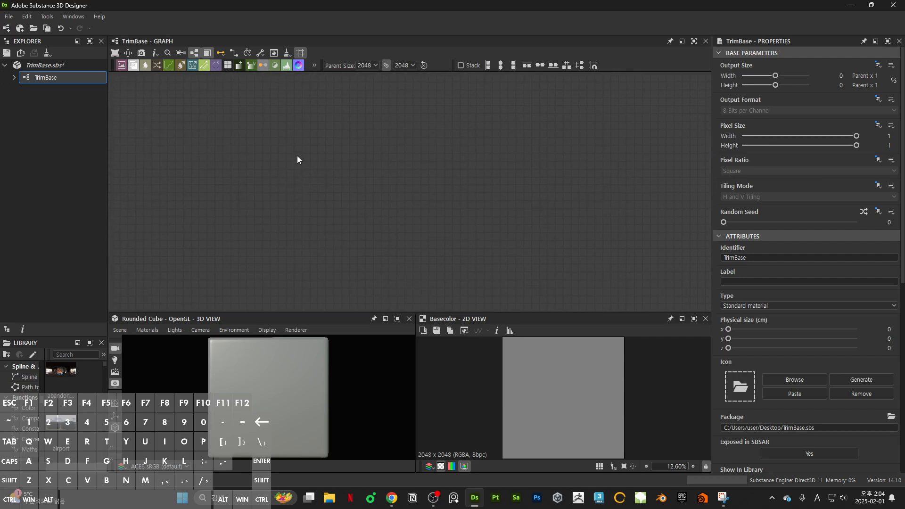
pyautogui.press('space')
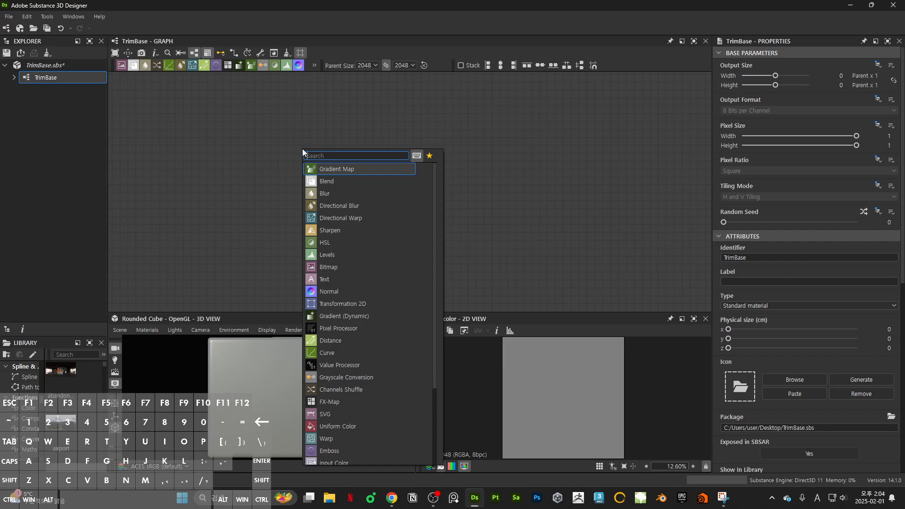
pyautogui.write('shape')
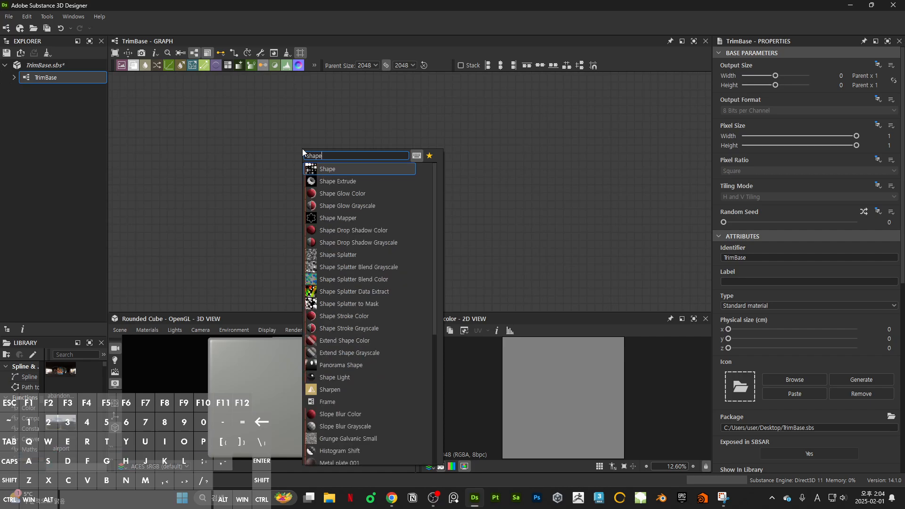
pyautogui.press('Return')
pyautogui.moveTo(306, 152); pyautogui.dragTo(237, 158)
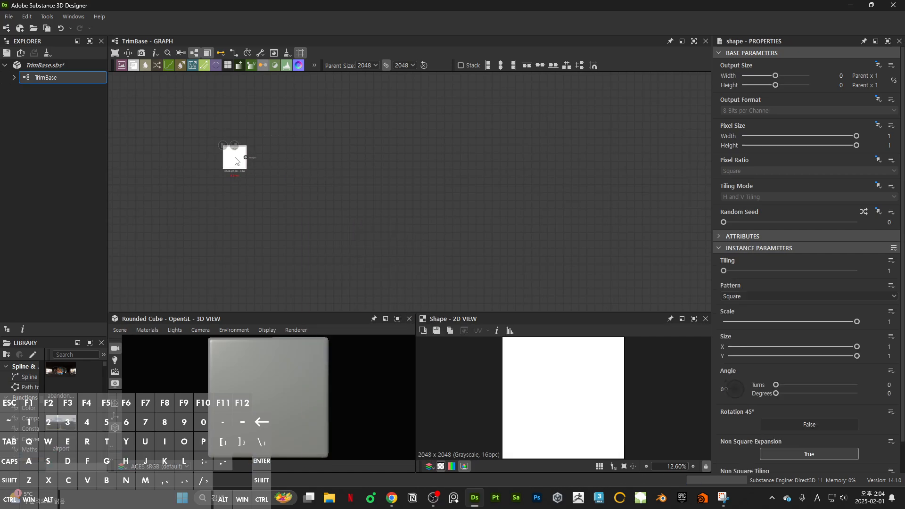
pyautogui.scroll(7, 256, 139)
pyautogui.moveTo(248, 154); pyautogui.dragTo(427, 126, button='middle')
pyautogui.scroll(-1, 416, 156)
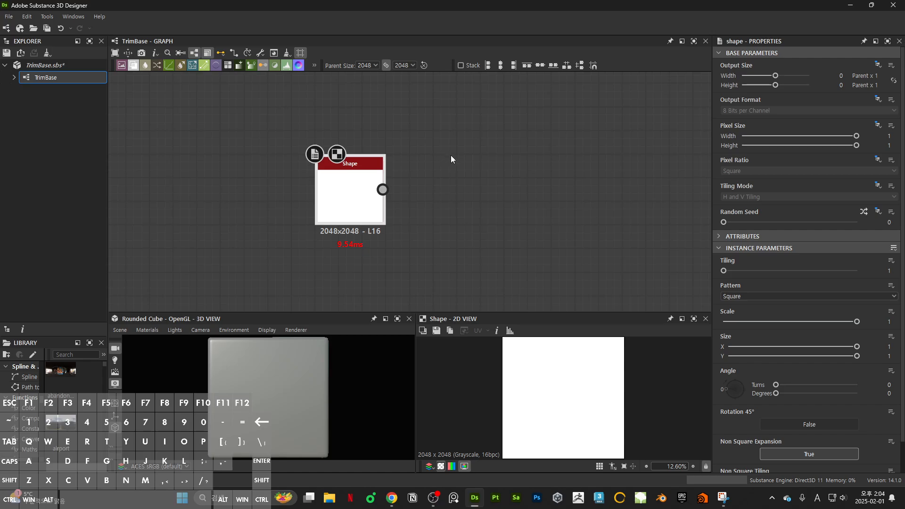
# Add a Transformation 2D node beside the Shape node and connect the Shape output to its input
pyautogui.click(480, 171)
pyautogui.press('space')
pyautogui.write('tra')
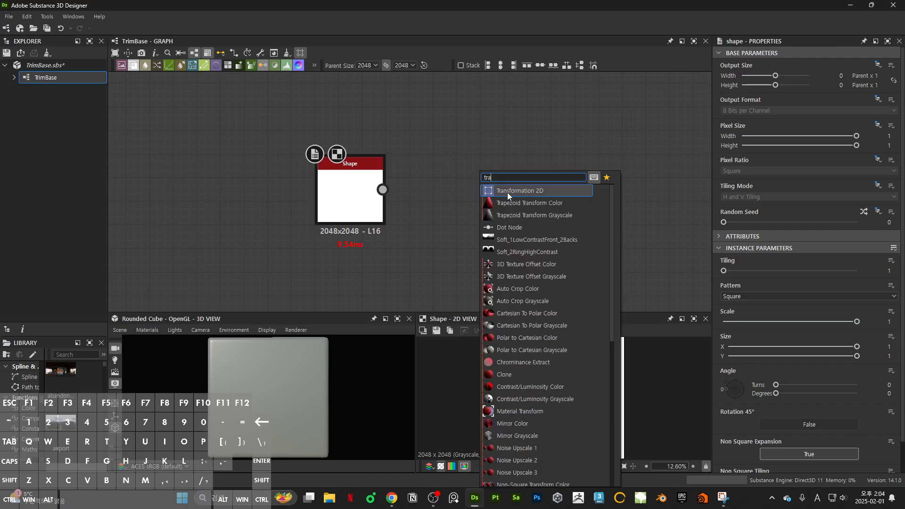
pyautogui.click(507, 192)
pyautogui.moveTo(383, 190); pyautogui.dragTo(471, 196)
pyautogui.moveTo(552, 179); pyautogui.dragTo(451, 210, button='middle')
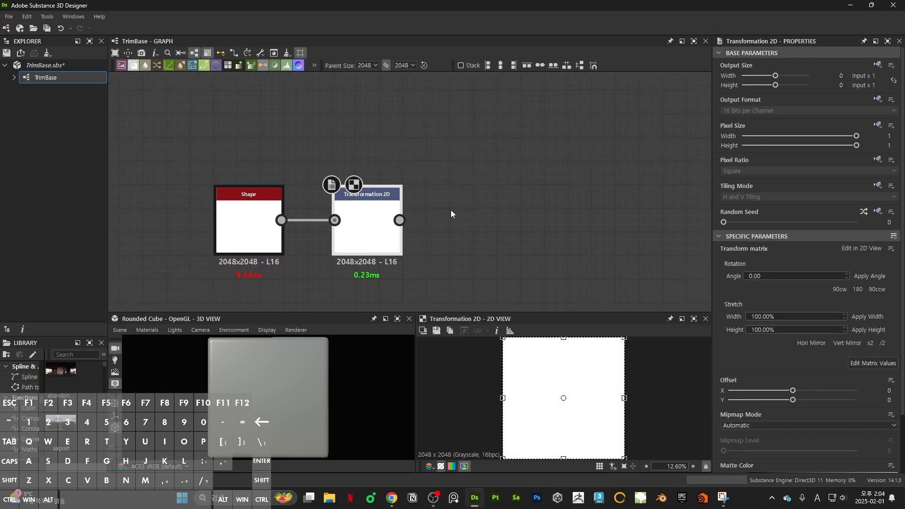
pyautogui.scroll(-1, 451, 210)
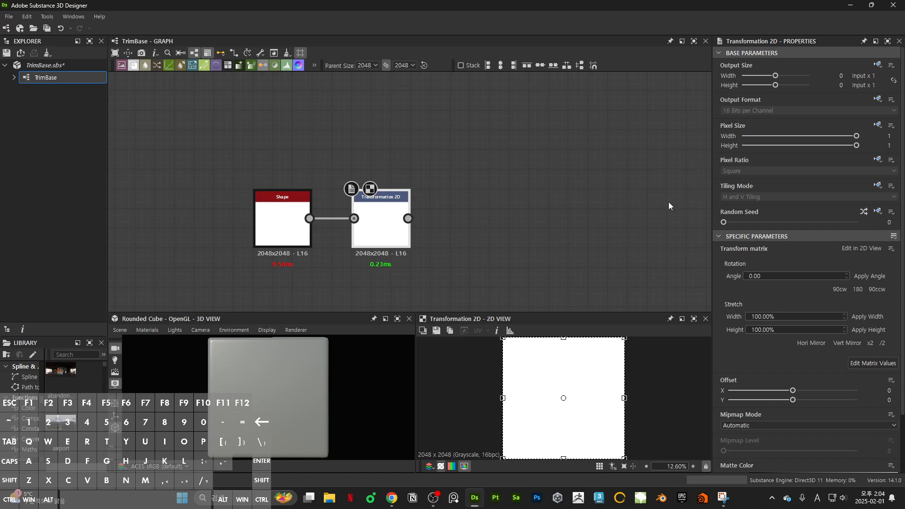
# Make the Transformation 2D node's tiling mode Absolute and set it to Horizontal Tiling
pyautogui.click(875, 185)
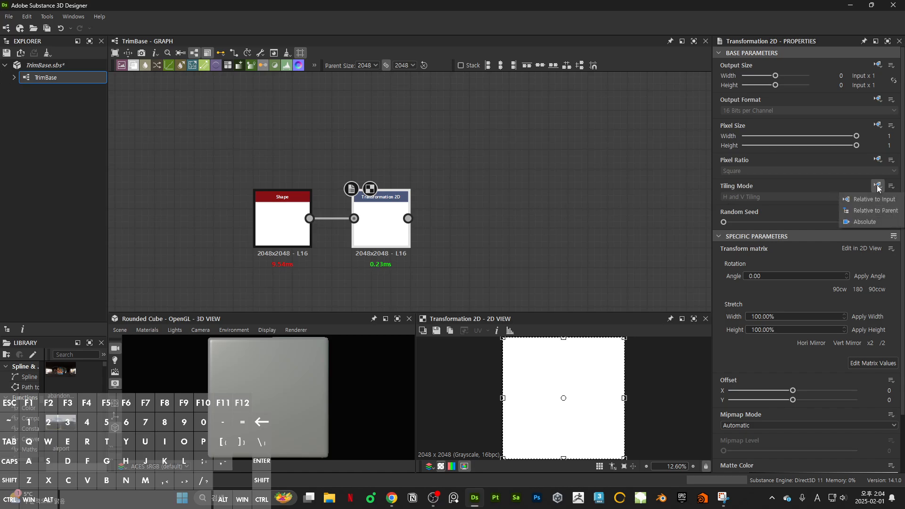
pyautogui.click(875, 185)
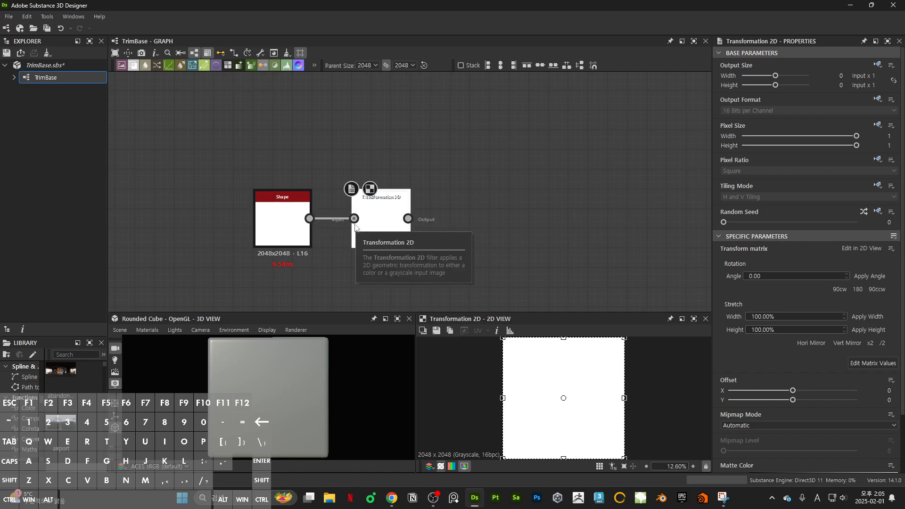
pyautogui.click(875, 190)
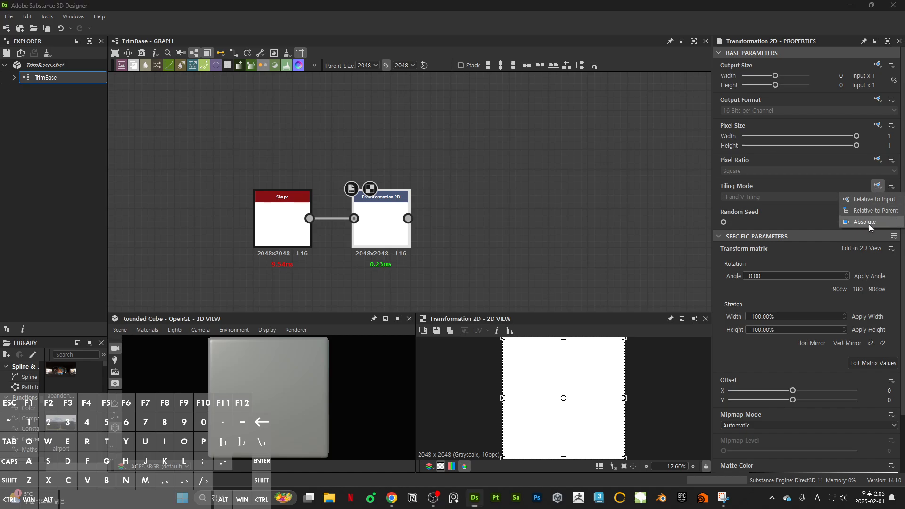
pyautogui.click(810, 219)
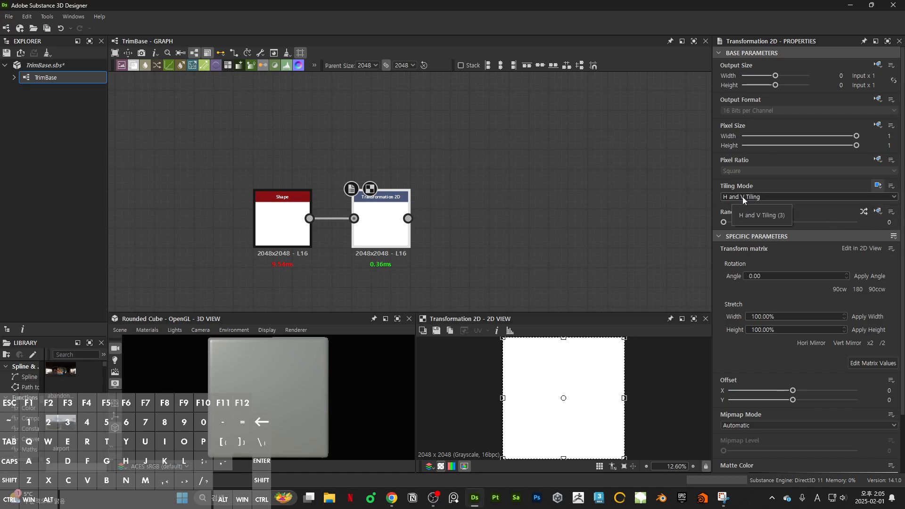
pyautogui.click(749, 198)
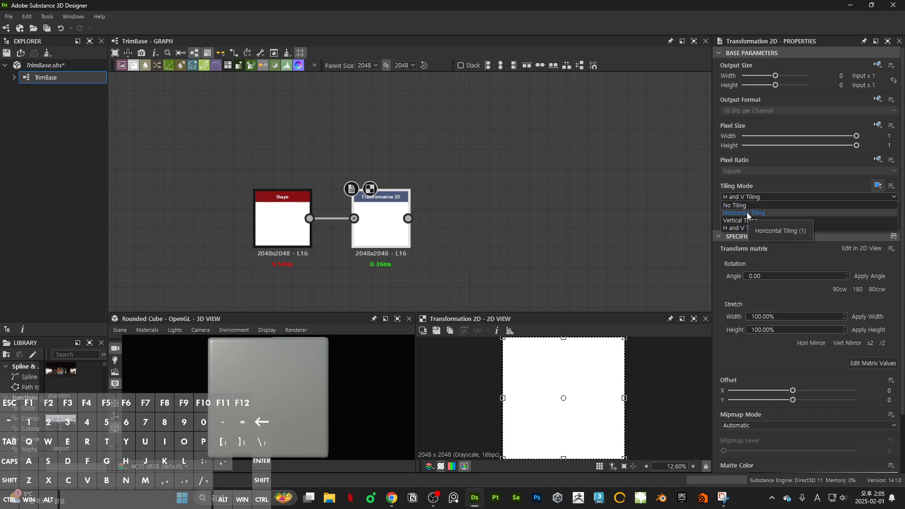
pyautogui.click(748, 213)
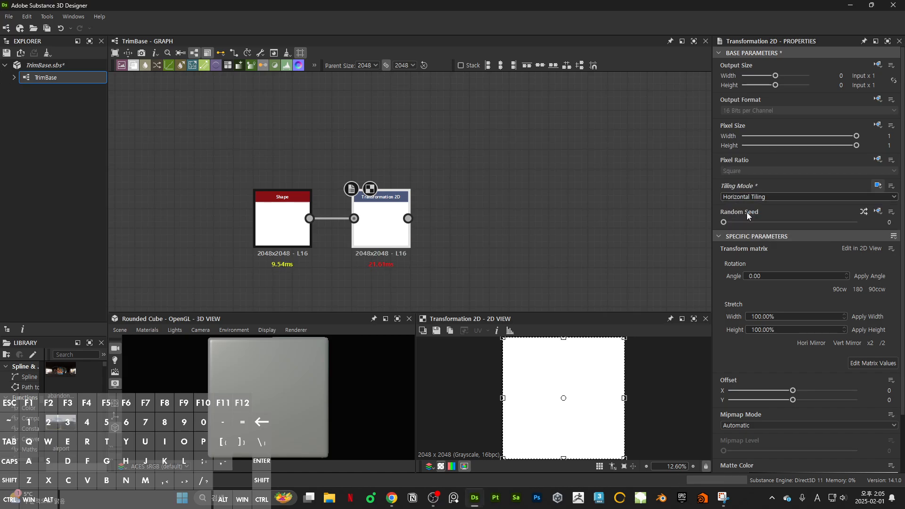
pyautogui.scroll(-1, 729, 377)
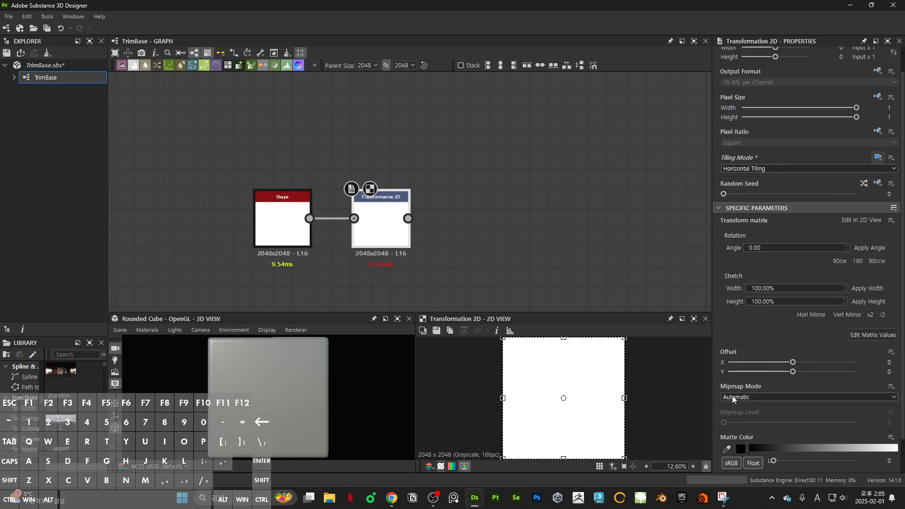
pyautogui.click(734, 413)
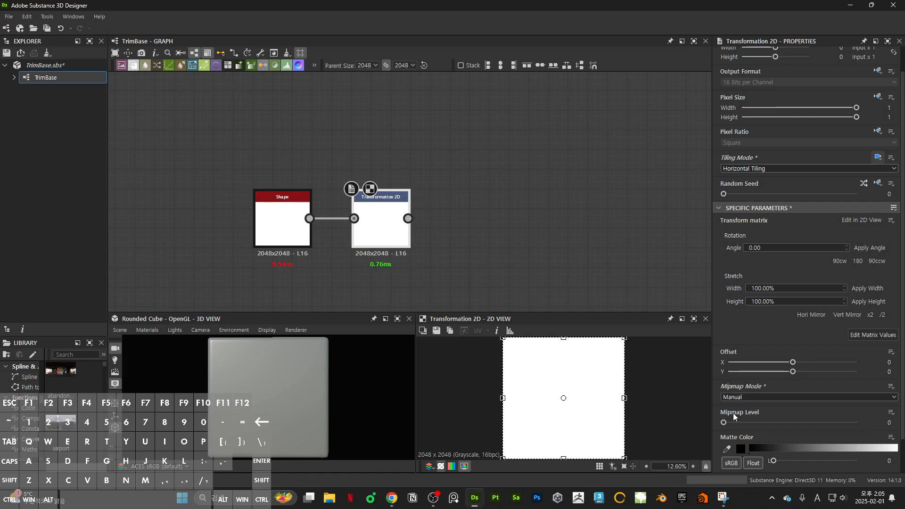
pyautogui.click(742, 402)
pyautogui.click(735, 405)
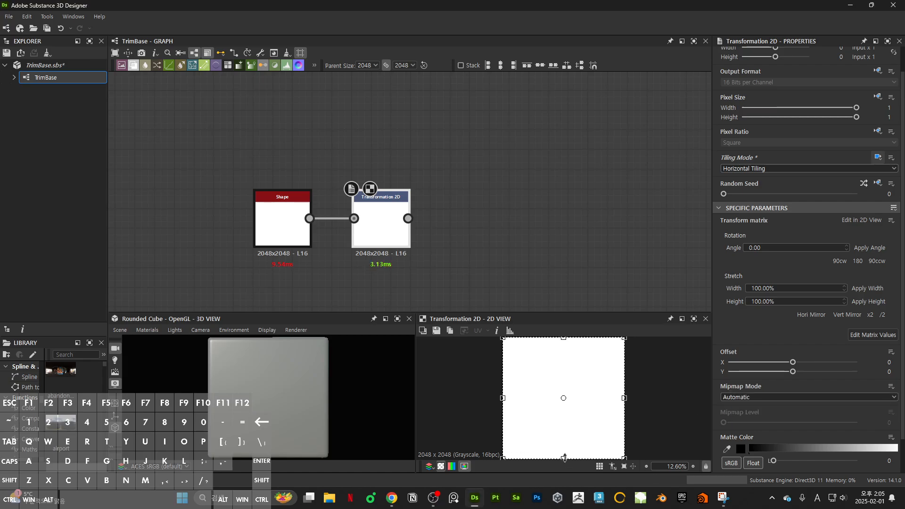
# Squash the transformed square vertically into a thin horizontal strip along the image's upper edge, with a Y offset of about 51.62
pyautogui.moveTo(564, 456); pyautogui.dragTo(574, 349)
pyautogui.scroll(5, 562, 340)
pyautogui.scroll(4, 573, 348)
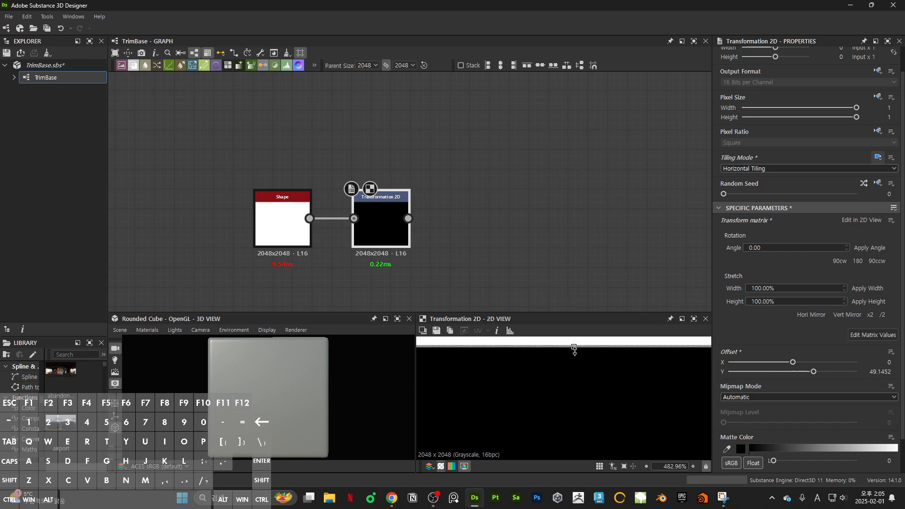
pyautogui.scroll(3, 574, 356)
pyautogui.moveTo(574, 356); pyautogui.dragTo(585, 412, button='middle')
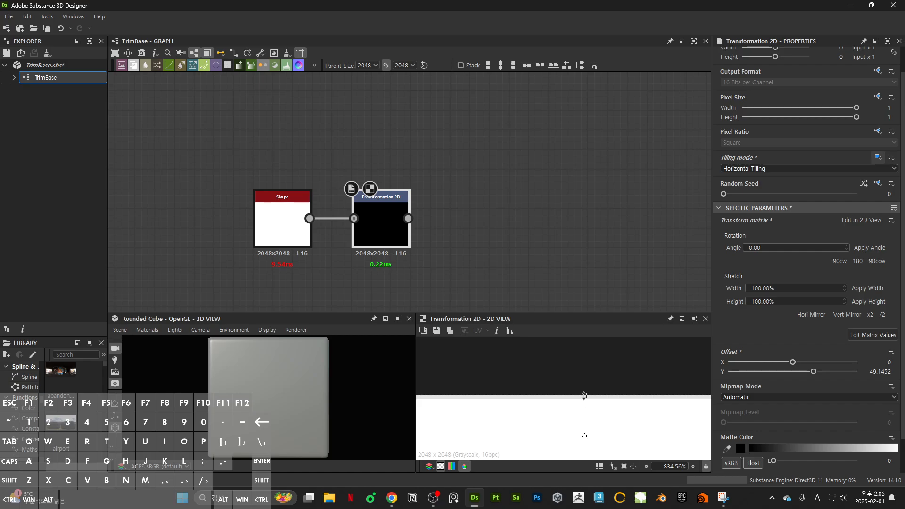
pyautogui.moveTo(584, 395); pyautogui.dragTo(584, 398)
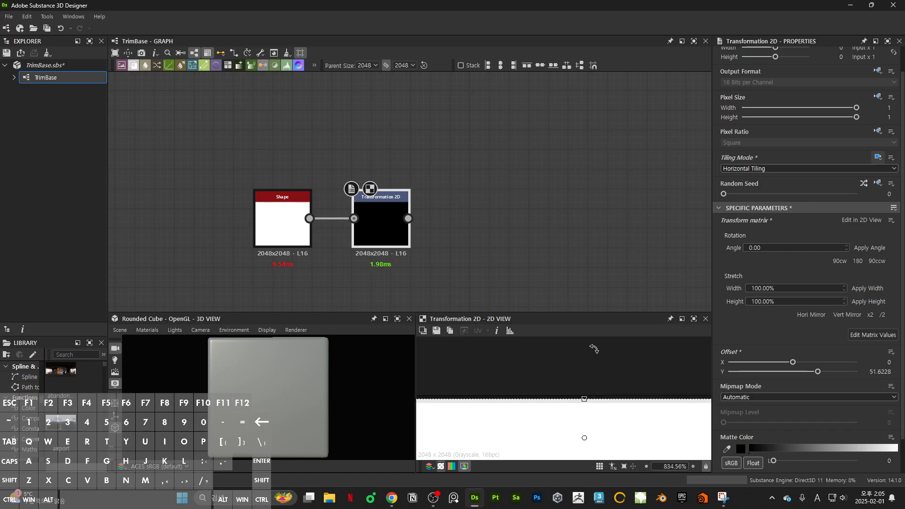
pyautogui.scroll(-5, 598, 359)
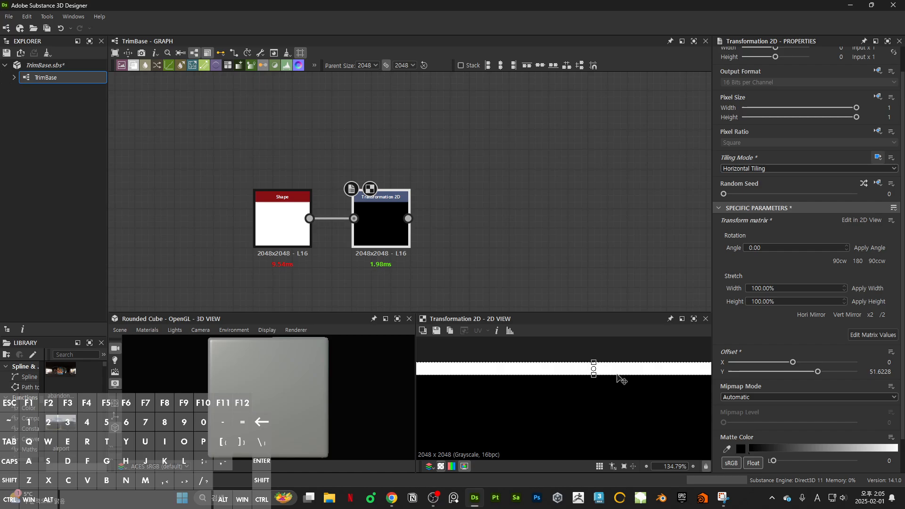
pyautogui.moveTo(606, 378); pyautogui.dragTo(600, 382, button='middle')
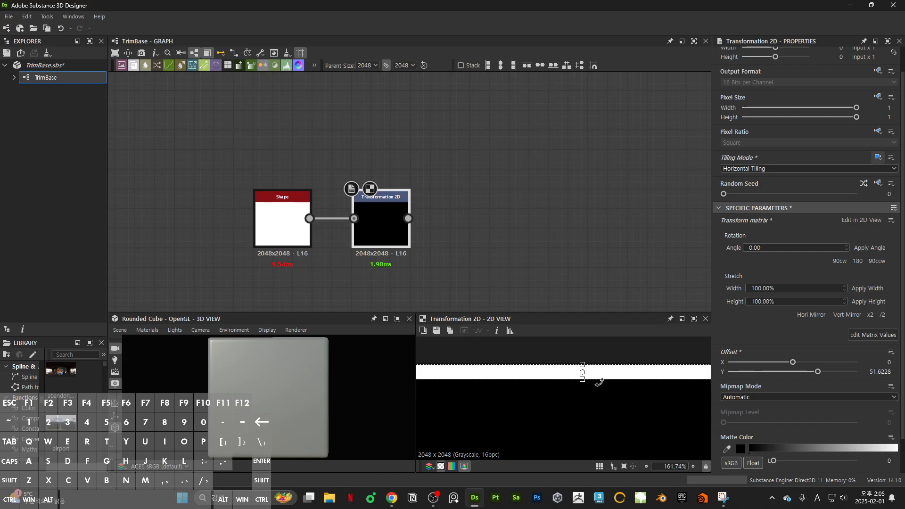
# Set the Transformation 2D node's mipmap mode to Manual
pyautogui.scroll(-6, 598, 382)
pyautogui.scroll(9, 599, 381)
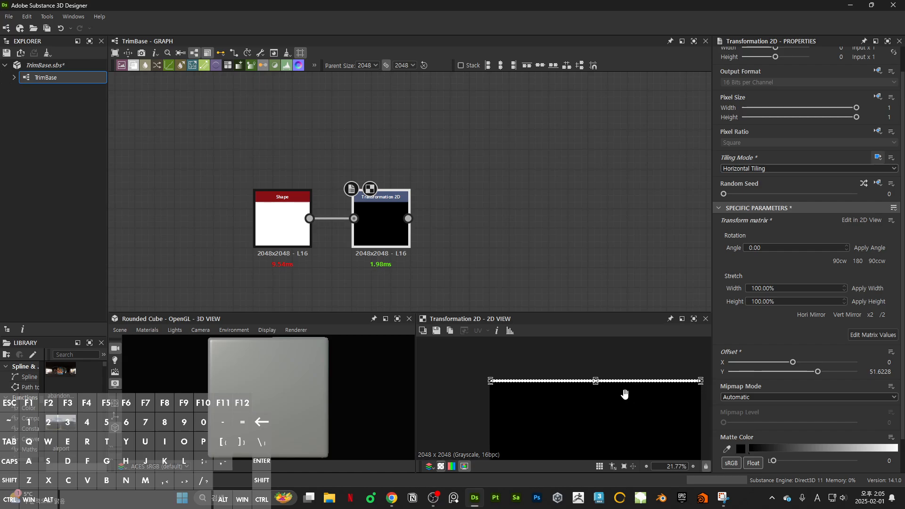
pyautogui.scroll(1, 527, 365)
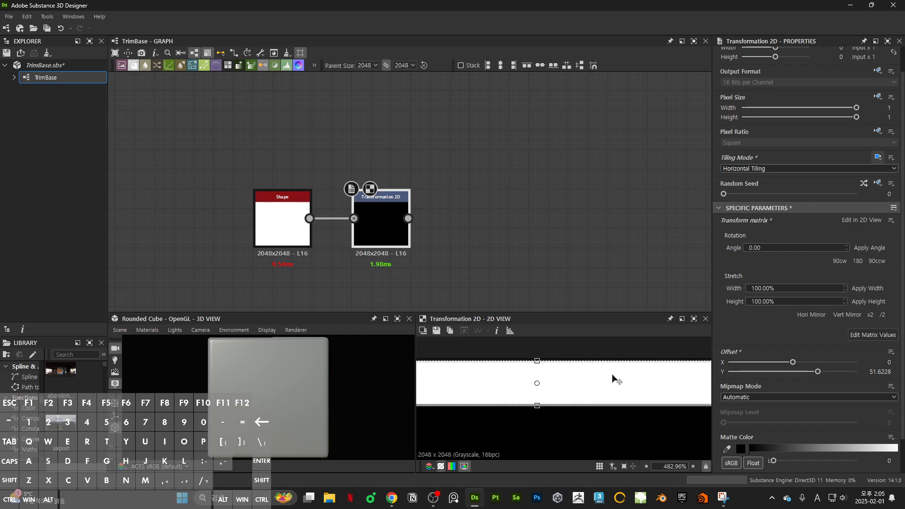
pyautogui.click(735, 398)
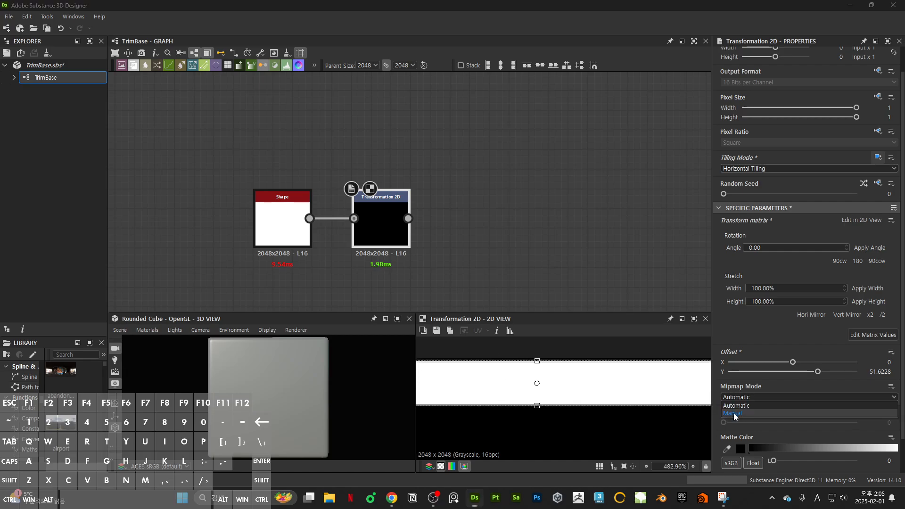
pyautogui.click(735, 413)
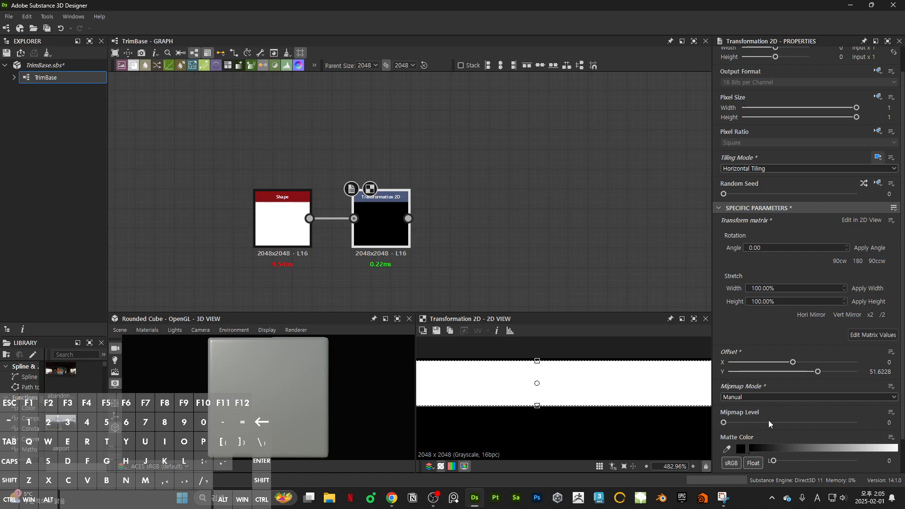
# Stretch the strip's upper edge up to meet the image's upper border, with a Y offset of about 49.93
pyautogui.scroll(9, 518, 361)
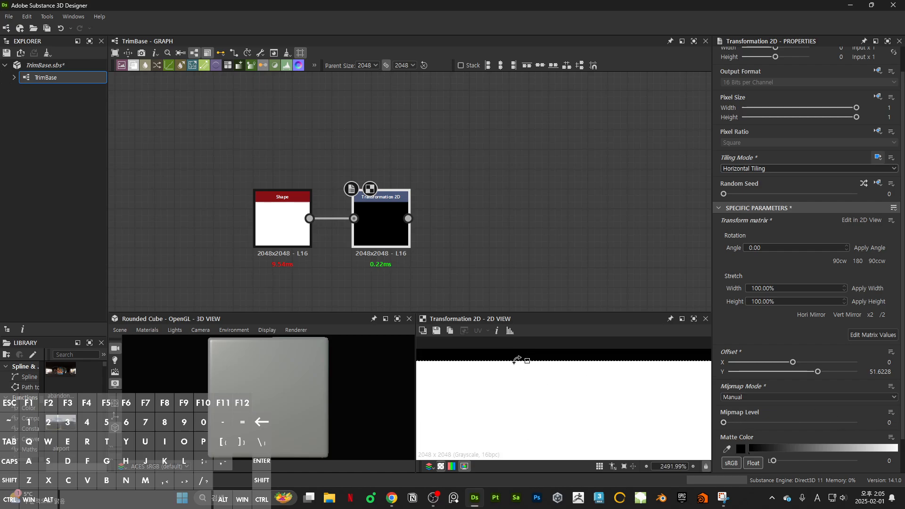
pyautogui.moveTo(527, 360); pyautogui.dragTo(527, 353)
pyautogui.scroll(-1, 527, 356)
pyautogui.scroll(-3, 527, 356)
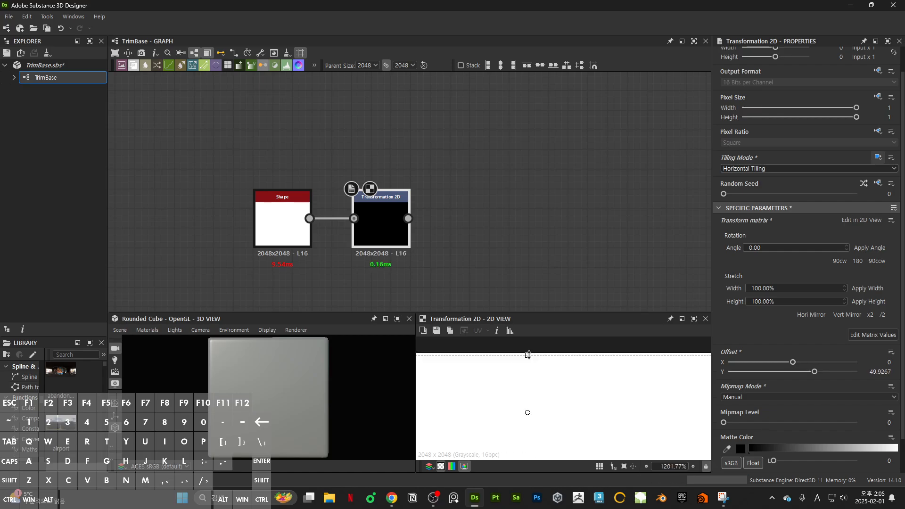
pyautogui.scroll(-3, 555, 384)
pyautogui.scroll(-3, 546, 409)
pyautogui.scroll(-5, 545, 403)
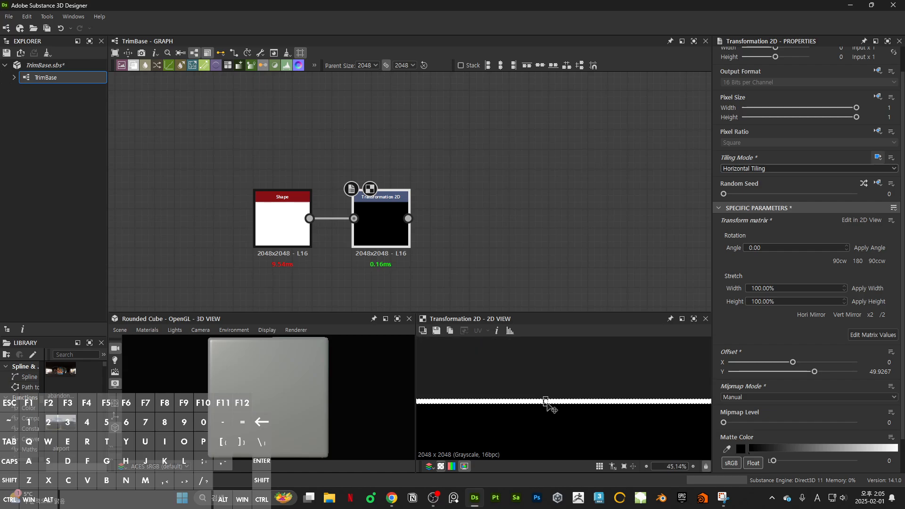
# Thicken the strip by extending its lower edge downward until the Y offset is about 13.51
pyautogui.scroll(2, 557, 407)
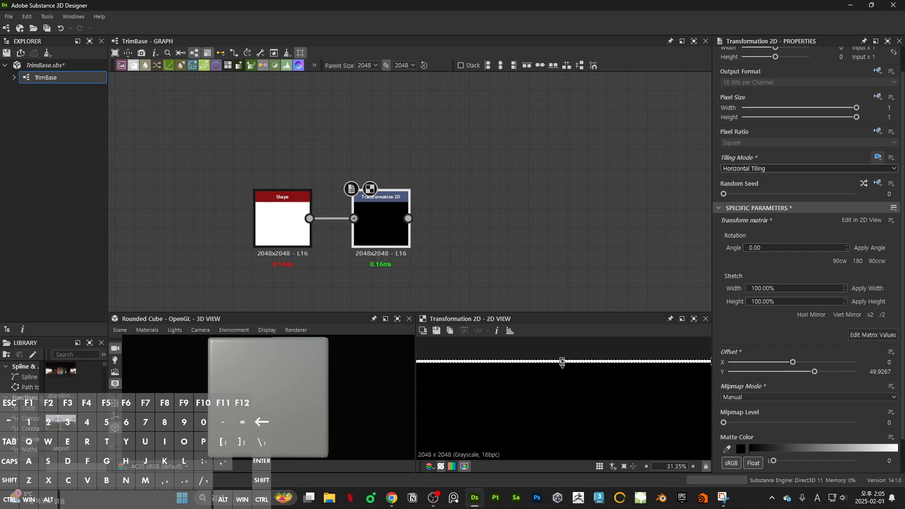
pyautogui.moveTo(562, 362); pyautogui.dragTo(562, 369)
pyautogui.scroll(-3, 561, 371)
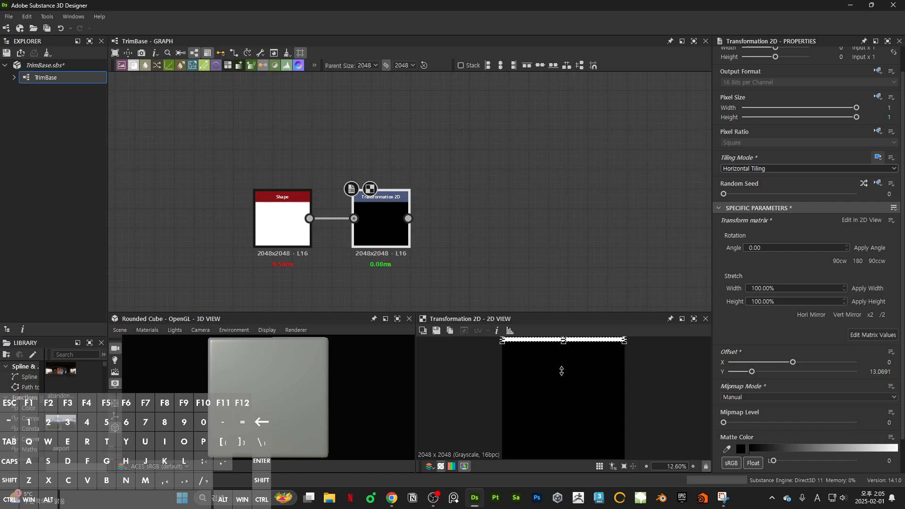
pyautogui.scroll(-1, 561, 371)
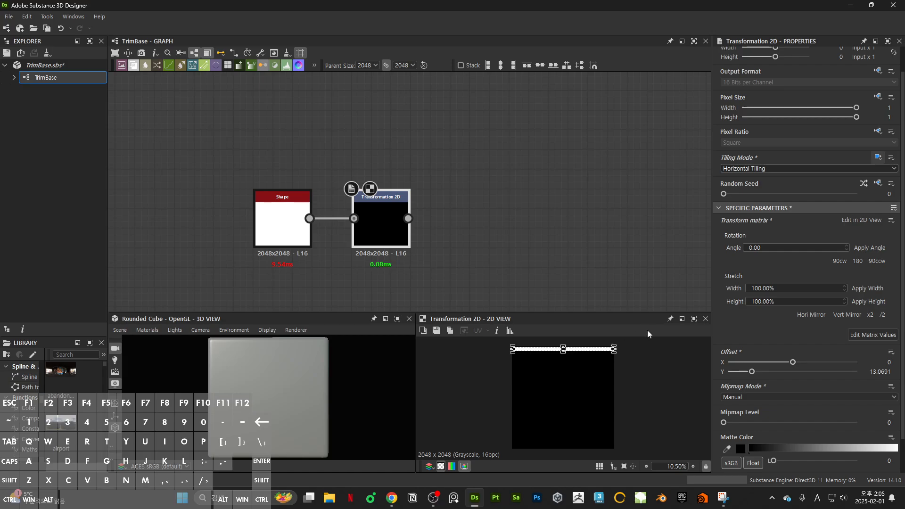
pyautogui.moveTo(652, 312); pyautogui.dragTo(643, 212)
pyautogui.scroll(3, 554, 260)
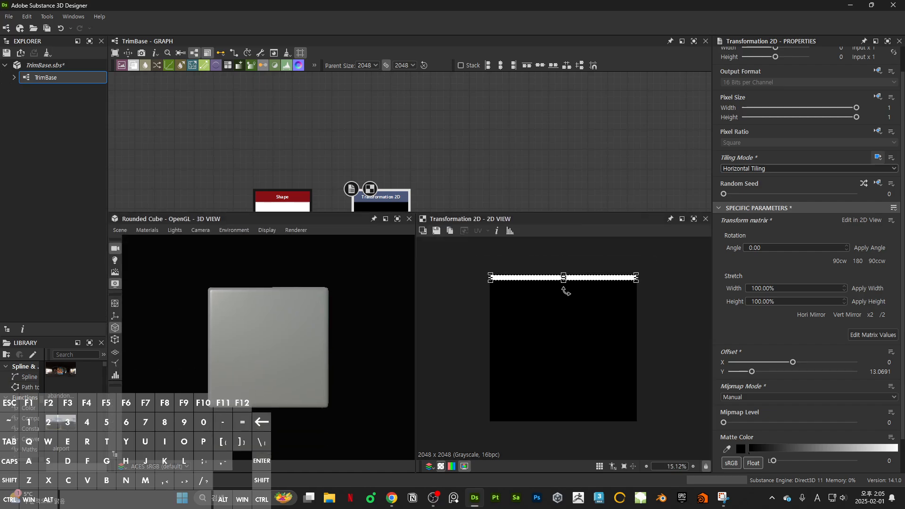
pyautogui.scroll(8, 554, 254)
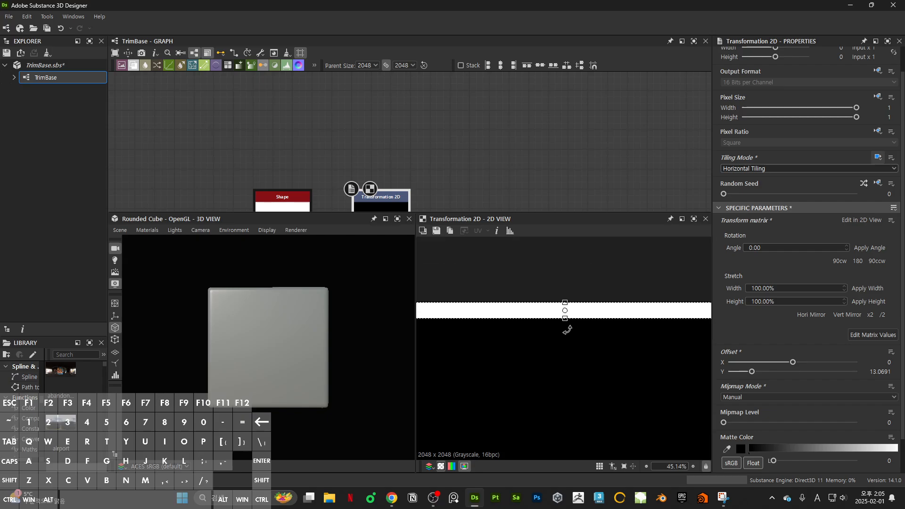
pyautogui.moveTo(565, 316)
pyautogui.mouseDown()
pyautogui.moveTo(566, 297)
pyautogui.moveTo(565, 325)
pyautogui.mouseUp()
pyautogui.scroll(-7, 560, 315)
pyautogui.scroll(-1, 565, 287)
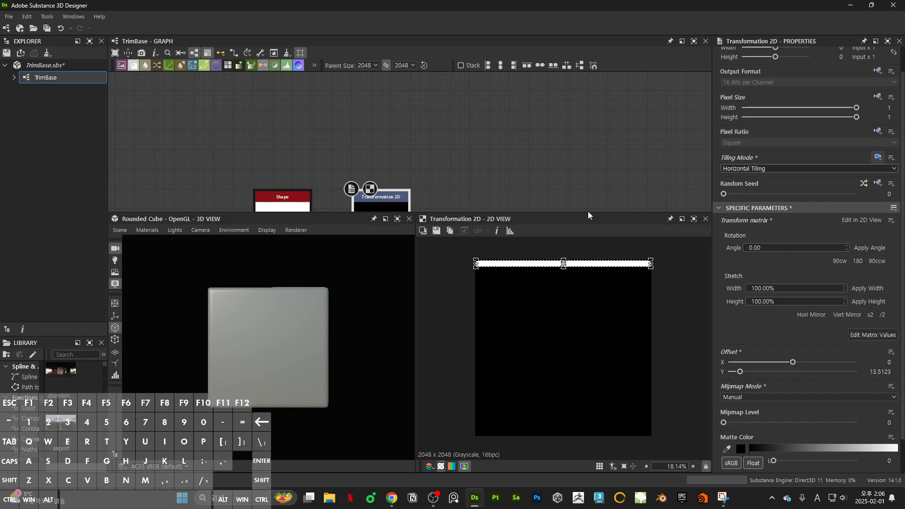
pyautogui.moveTo(586, 212); pyautogui.dragTo(593, 272)
pyautogui.scroll(-1, 585, 324)
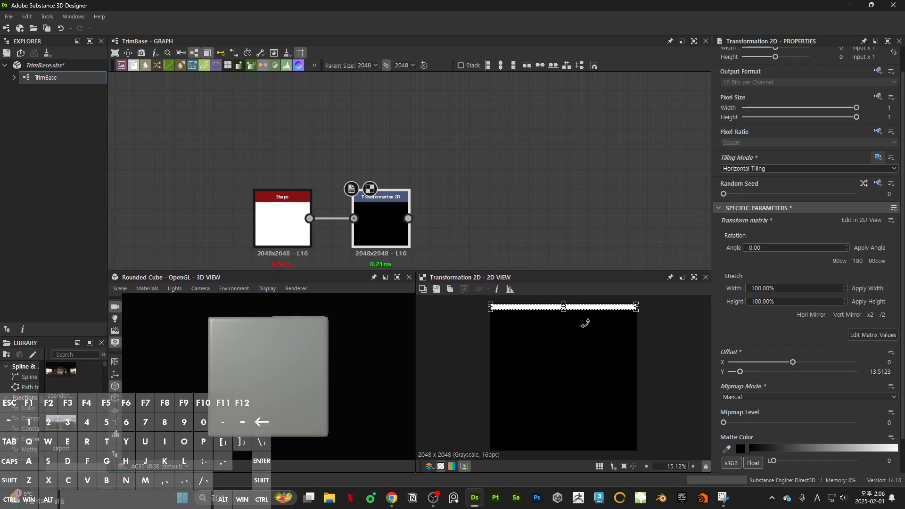
# Move the Shape node farther away from the Transformation 2D node to leave more space between them
pyautogui.scroll(-2, 514, 174)
pyautogui.moveTo(520, 199)
pyautogui.mouseDown(button='middle')
pyautogui.moveTo(561, 187)
pyautogui.moveTo(549, 203)
pyautogui.moveTo(527, 205)
pyautogui.mouseUp(button='middle')
pyautogui.click(561, 187)
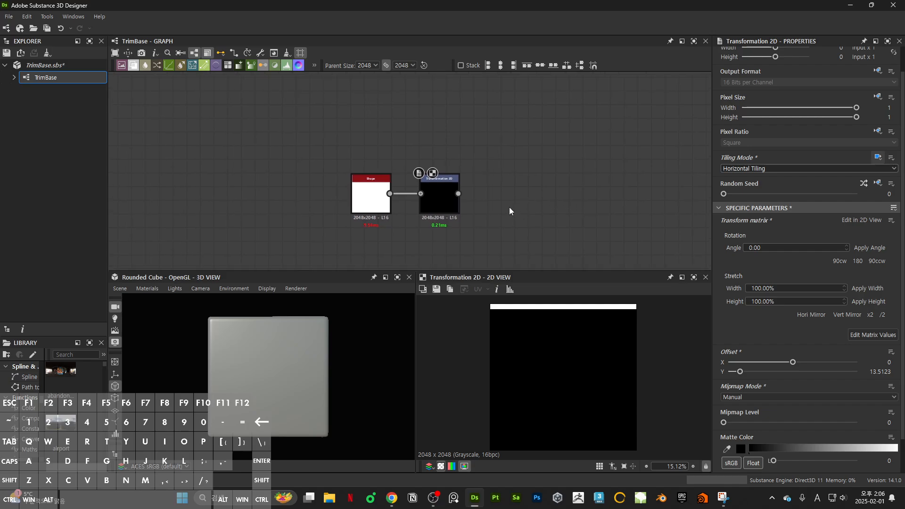
pyautogui.click(439, 197)
pyautogui.moveTo(409, 196); pyautogui.dragTo(485, 162, button='middle')
pyautogui.moveTo(450, 164); pyautogui.dragTo(402, 165)
# Duplicate the connected Transformation 2D node below the original and shift its strip down beneath the first, with a Y offset of about 12.45
pyautogui.click(504, 174)
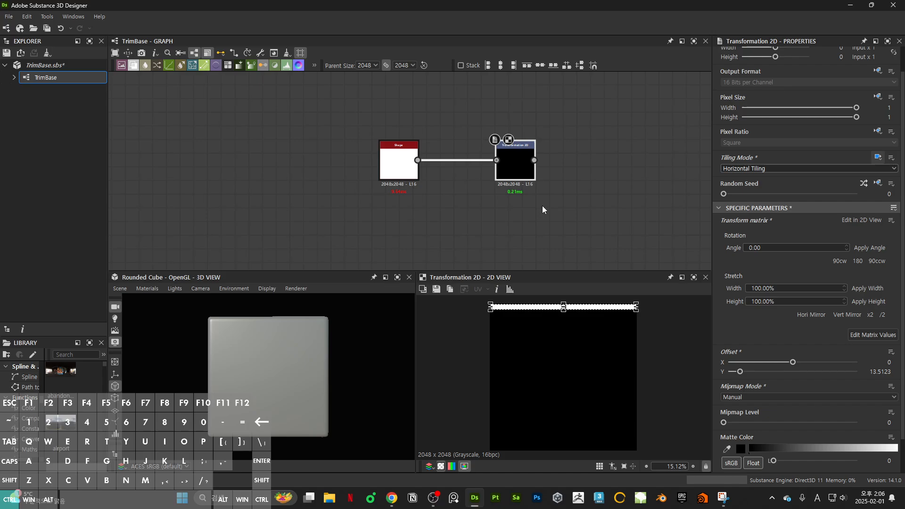
pyautogui.hotkey('ctrl', 'd')
pyautogui.moveTo(535, 204); pyautogui.dragTo(513, 213)
pyautogui.scroll(10, 507, 318)
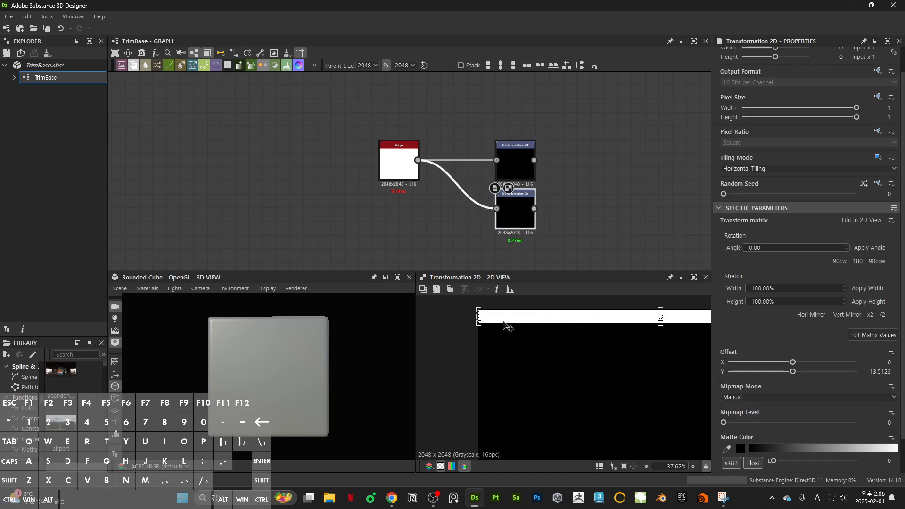
pyautogui.moveTo(515, 340); pyautogui.dragTo(528, 405)
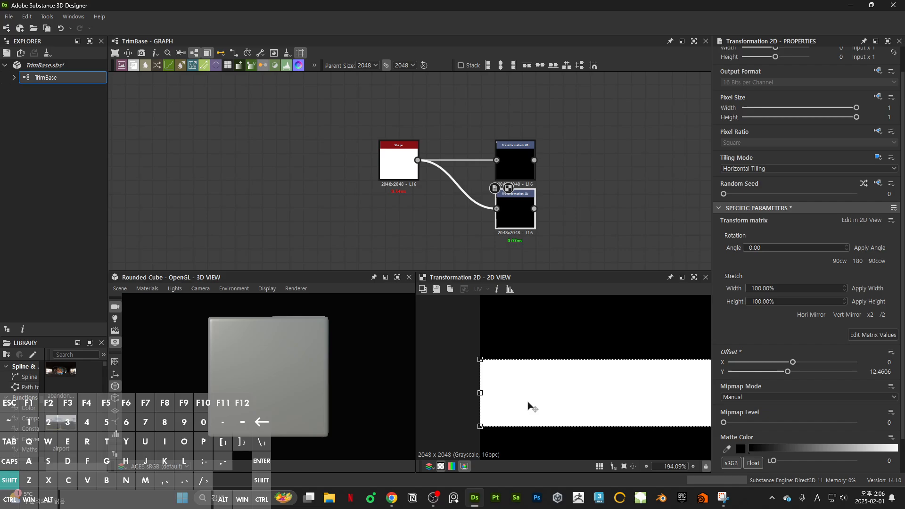
# Add a Blend node and connect the upper Transformation 2D to its foreground and the lower one to its background
pyautogui.moveTo(630, 195); pyautogui.dragTo(576, 196, button='middle')
pyautogui.click(575, 196)
pyautogui.press('space')
pyautogui.write('blend')
pyautogui.press('Return')
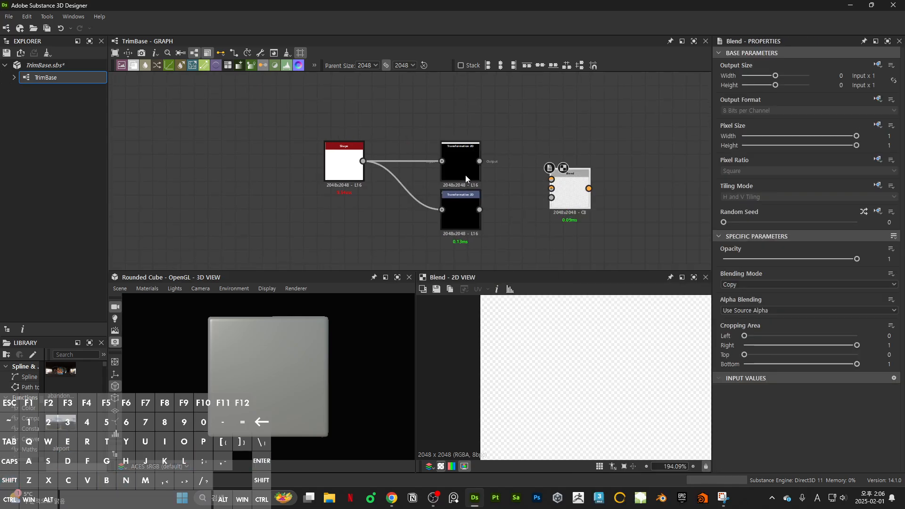
pyautogui.moveTo(524, 171); pyautogui.dragTo(497, 205)
pyautogui.moveTo(574, 190); pyautogui.dragTo(534, 198)
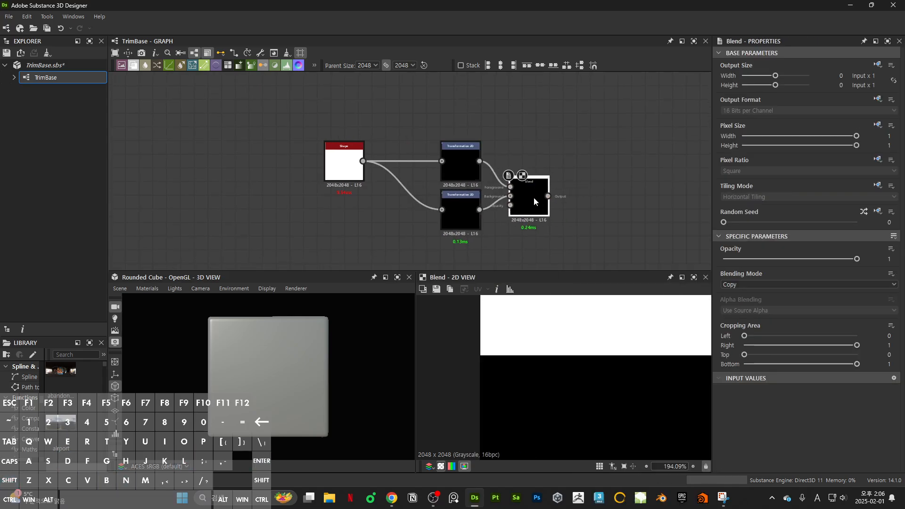
pyautogui.click(730, 284)
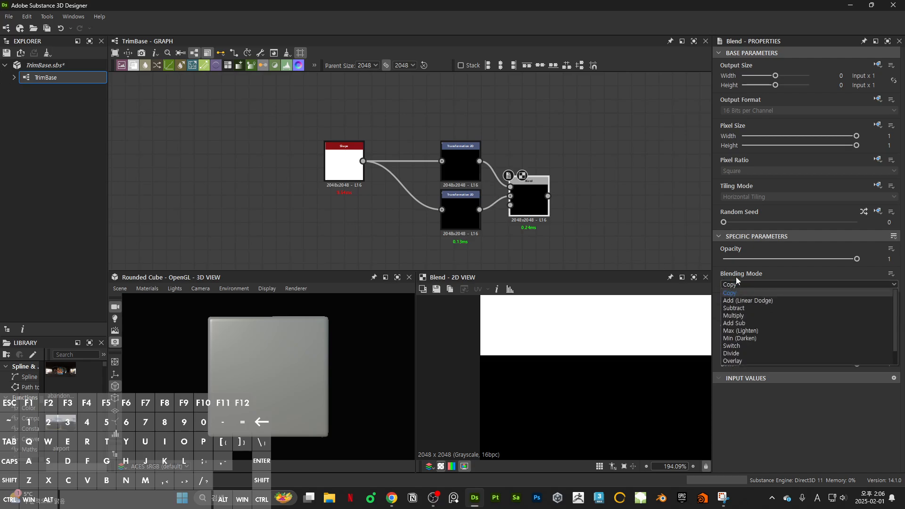
pyautogui.click(758, 333)
pyautogui.scroll(-3, 612, 330)
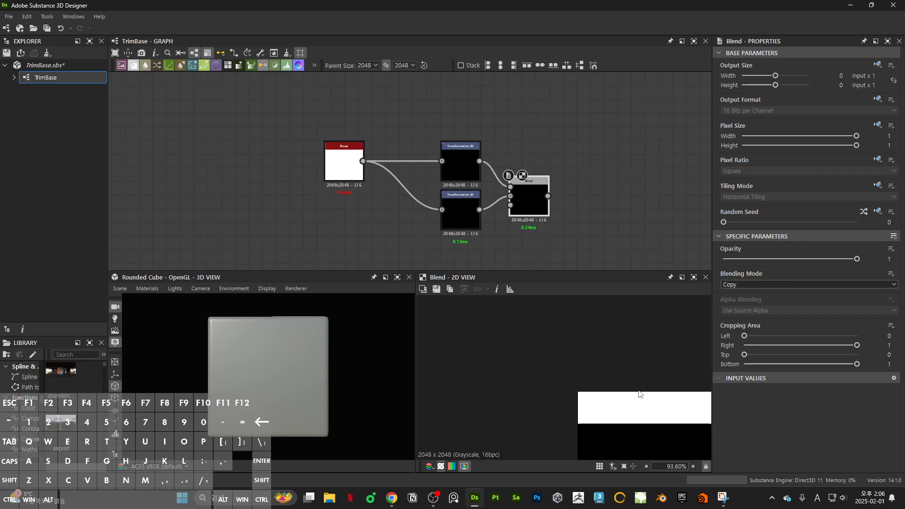
# Center the Shape node vertically between the two Transformation 2D nodes and display the lower node's strip
pyautogui.click(475, 174)
pyautogui.click(461, 210)
pyautogui.moveTo(346, 167); pyautogui.dragTo(380, 195)
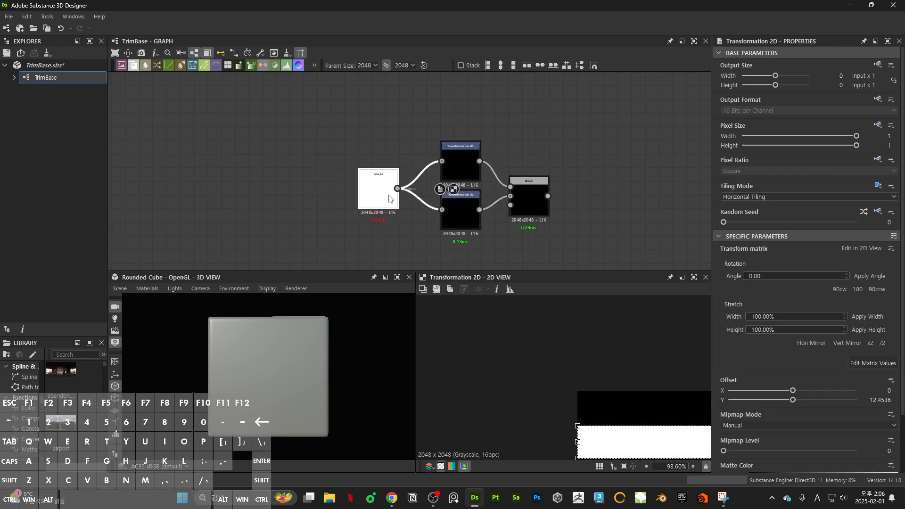
pyautogui.click(460, 212)
pyautogui.scroll(-2, 600, 390)
pyautogui.moveTo(600, 390); pyautogui.dragTo(521, 368, button='middle')
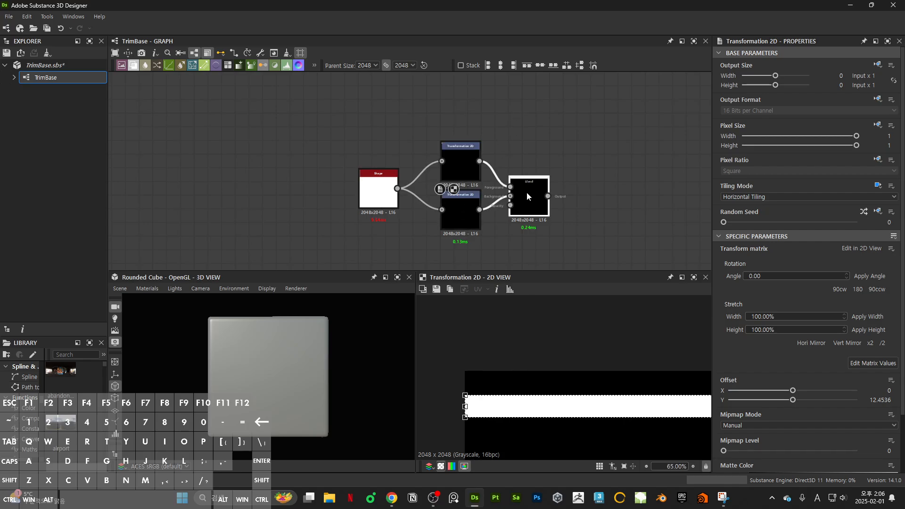
# Set the Blend node's blending mode to Max (Lighten)
pyautogui.click(527, 192)
pyautogui.click(762, 284)
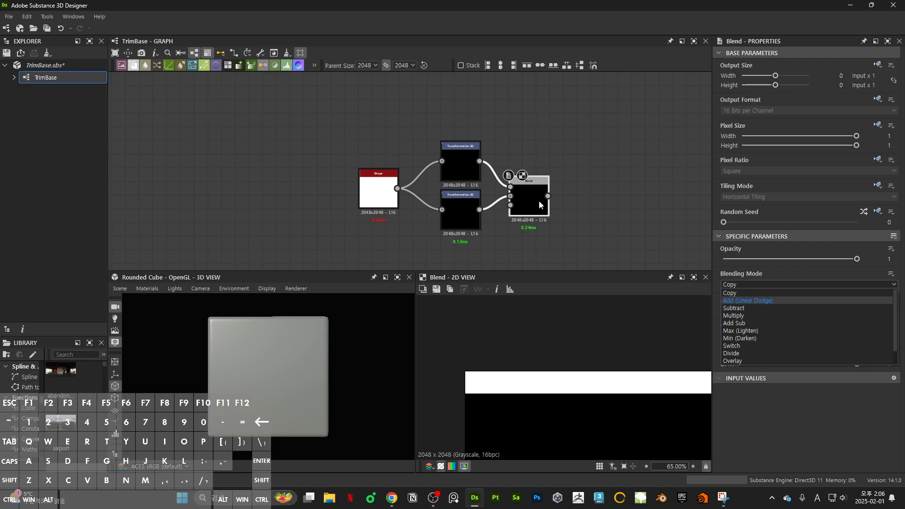
pyautogui.click(737, 330)
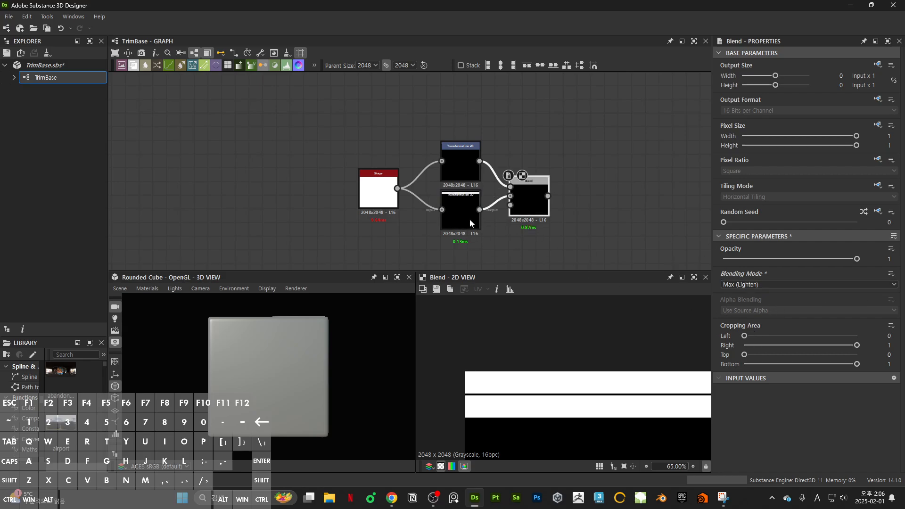
# Move the lower Transformation 2D node's strip up against the first strip in the blended image, with a Y offset of about 12.50
pyautogui.scroll(10, 522, 392)
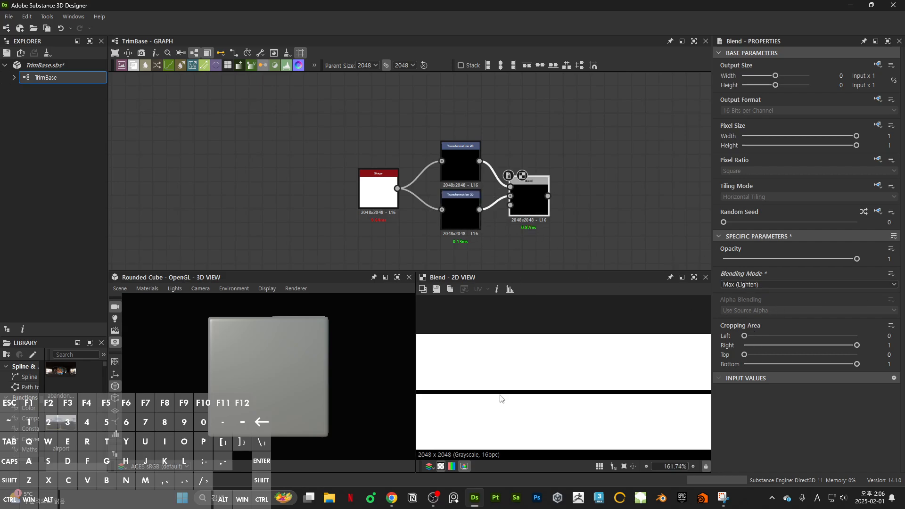
pyautogui.click(456, 218)
pyautogui.scroll(4, 517, 394)
pyautogui.moveTo(576, 436); pyautogui.dragTo(564, 363)
pyautogui.scroll(-13, 564, 362)
pyautogui.scroll(5, 568, 366)
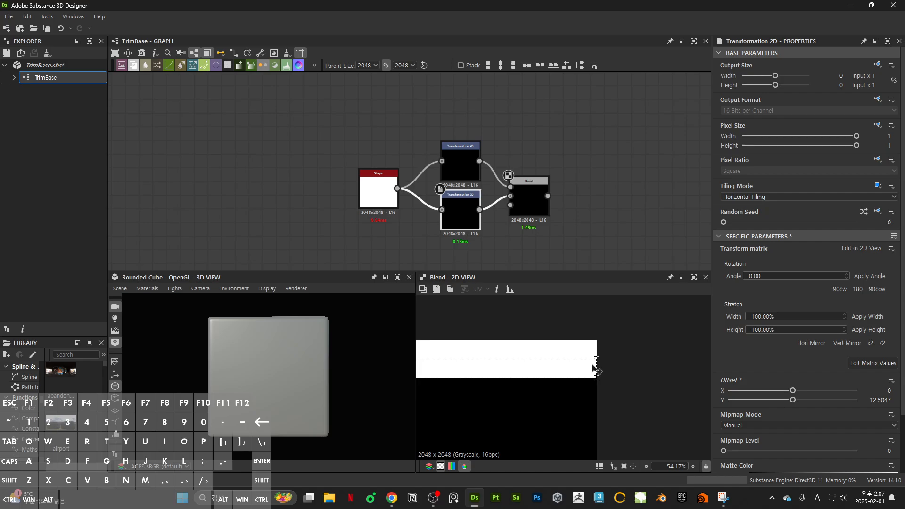
# Try to resize the second strip horizontally from its end at the image's side border
pyautogui.scroll(3, 606, 360)
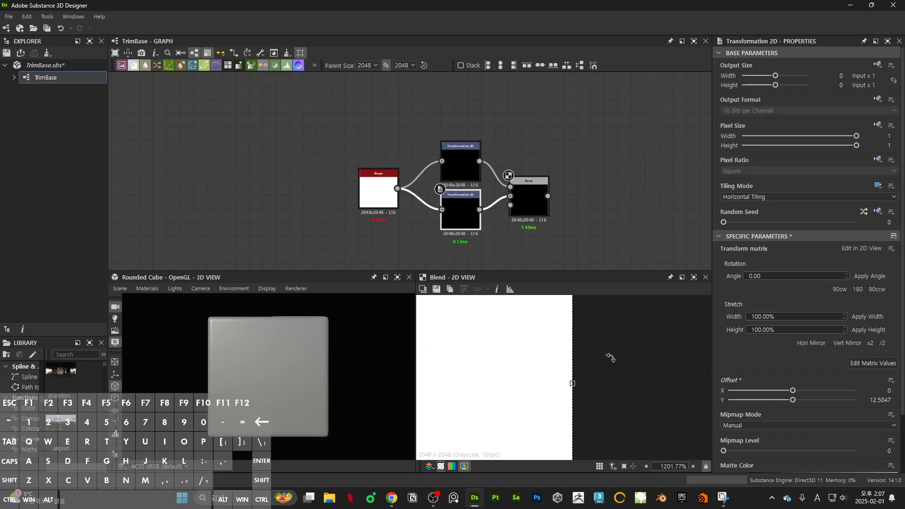
pyautogui.scroll(2, 610, 359)
pyautogui.scroll(3, 572, 385)
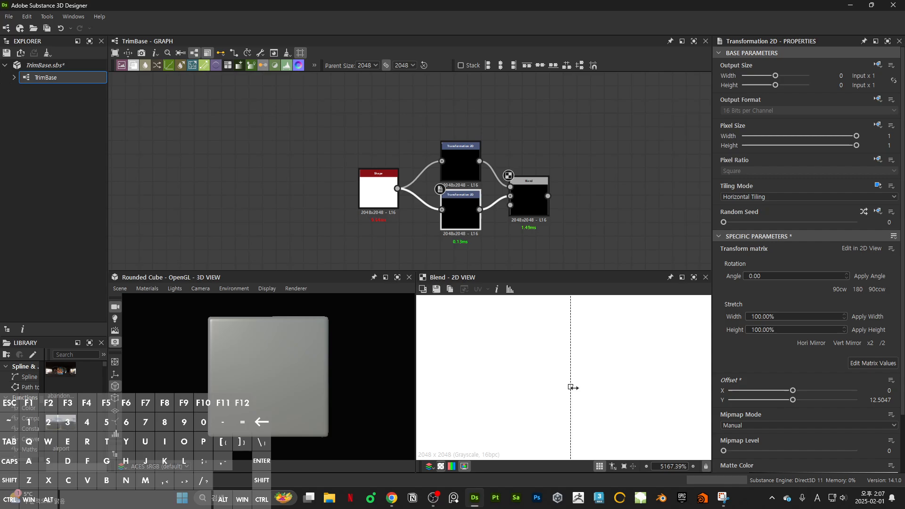
pyautogui.scroll(-15, 579, 380)
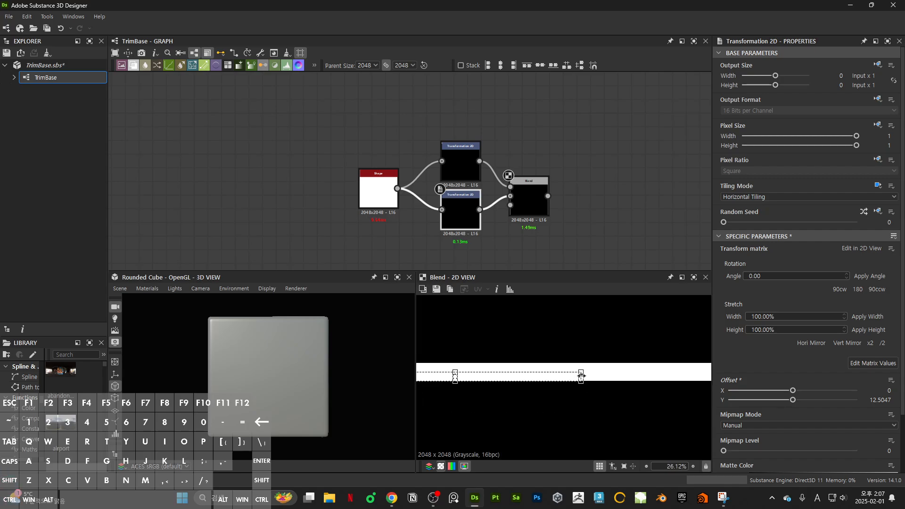
pyautogui.moveTo(580, 375); pyautogui.dragTo(648, 377)
pyautogui.scroll(-1, 648, 375)
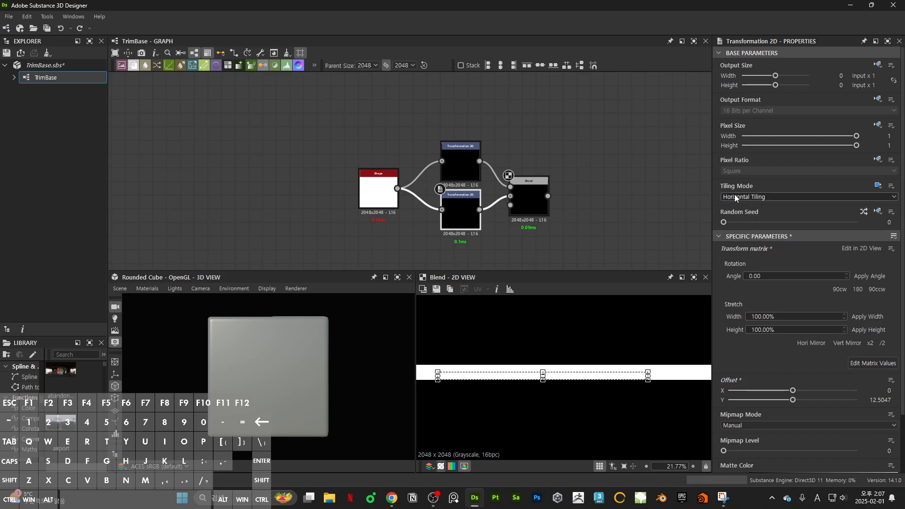
# Set the lower Transformation 2D node's tiling mode to No Tiling
pyautogui.click(469, 174)
pyautogui.click(467, 207)
pyautogui.click(742, 196)
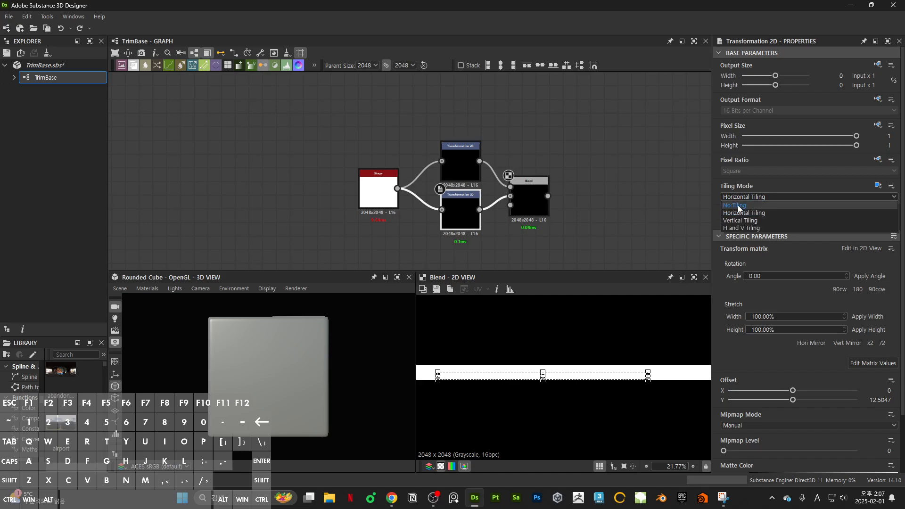
pyautogui.click(739, 208)
# Narrow the second strip slightly in width so a thin gap is left at the tile seam
pyautogui.scroll(6, 646, 370)
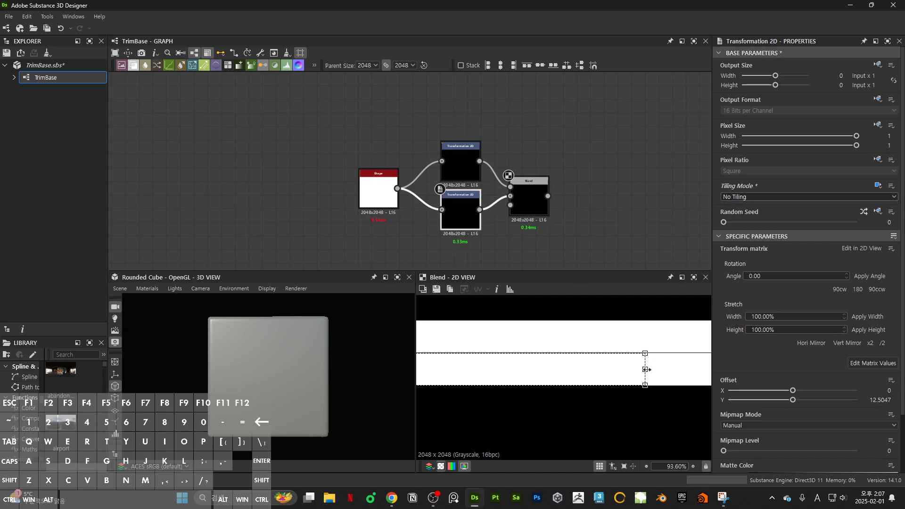
pyautogui.moveTo(647, 369); pyautogui.dragTo(623, 353)
pyautogui.scroll(4, 645, 370)
pyautogui.scroll(7, 645, 370)
pyautogui.scroll(-15, 623, 353)
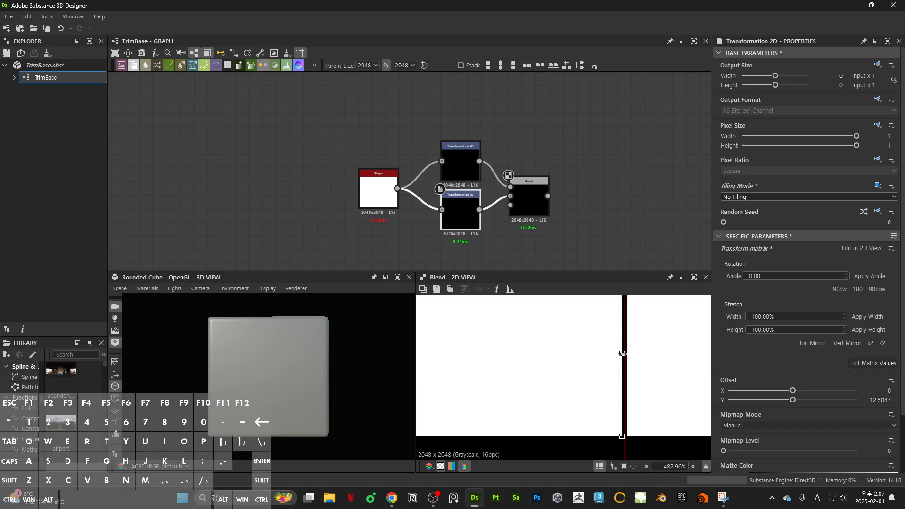
# Duplicate the lower Transformation 2D node with its Shape input, place the copy beneath the other two, and shift the Shape node farther away
pyautogui.scroll(5, 631, 353)
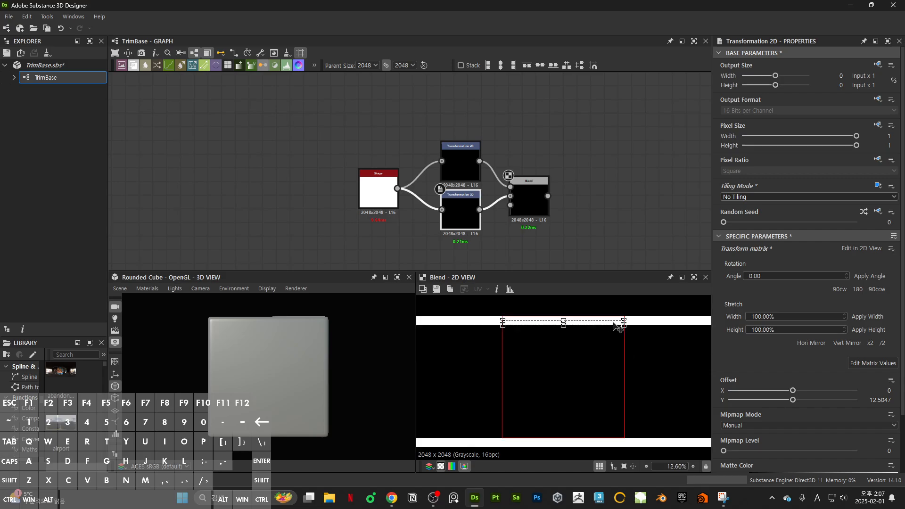
pyautogui.scroll(3, 618, 383)
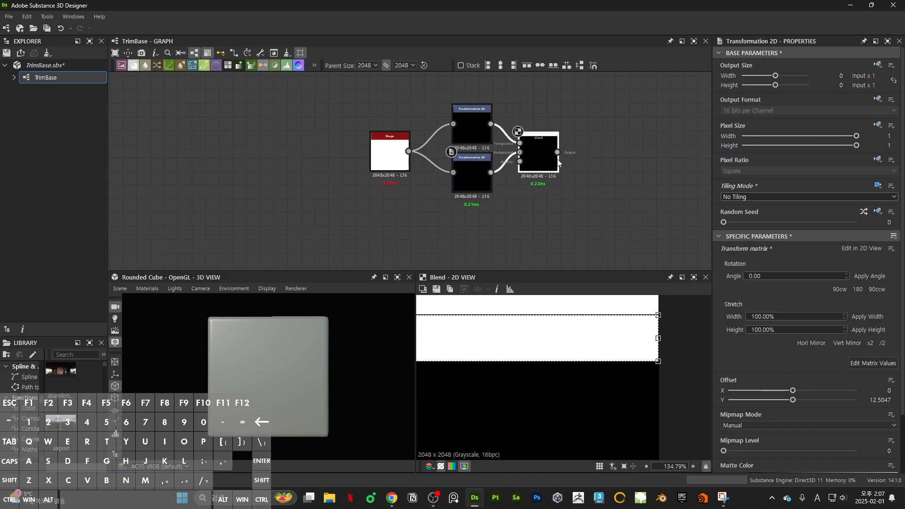
pyautogui.scroll(-3, 519, 150)
pyautogui.moveTo(668, 204); pyautogui.dragTo(590, 194, button='middle')
pyautogui.scroll(-5, 663, 329)
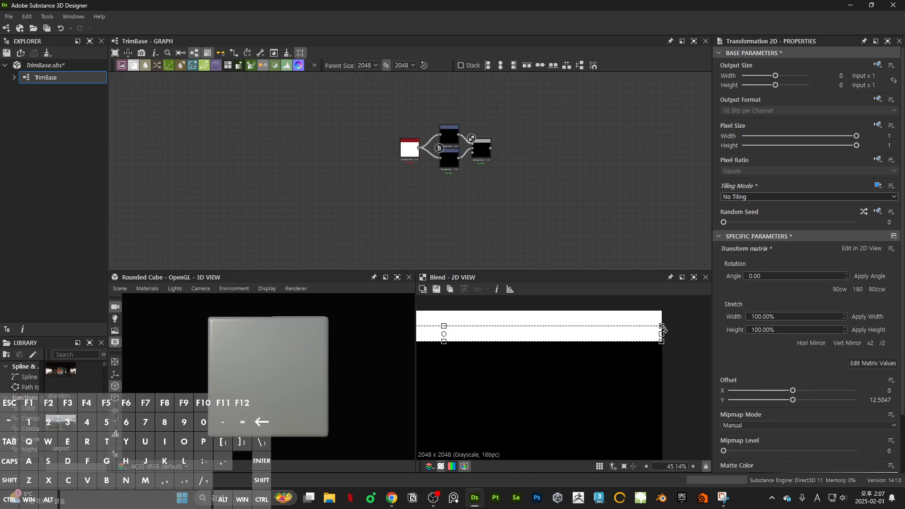
pyautogui.scroll(3, 499, 194)
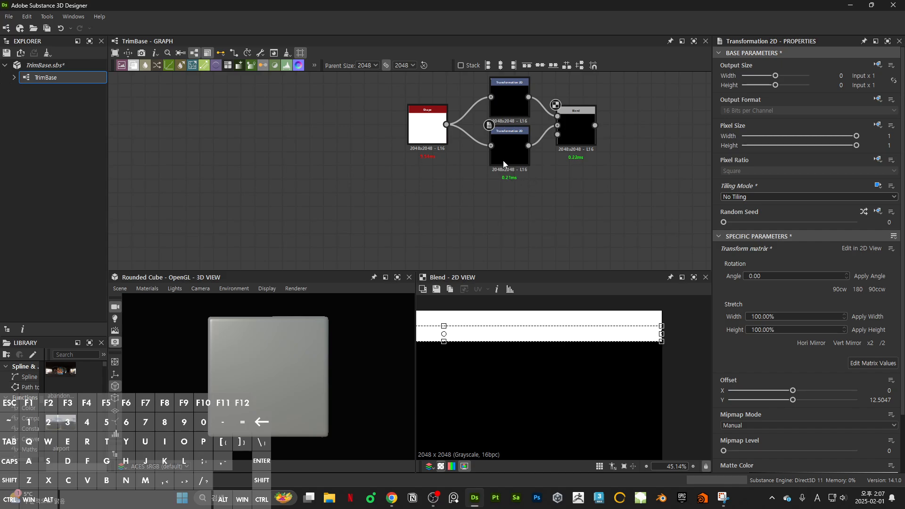
pyautogui.click(504, 164)
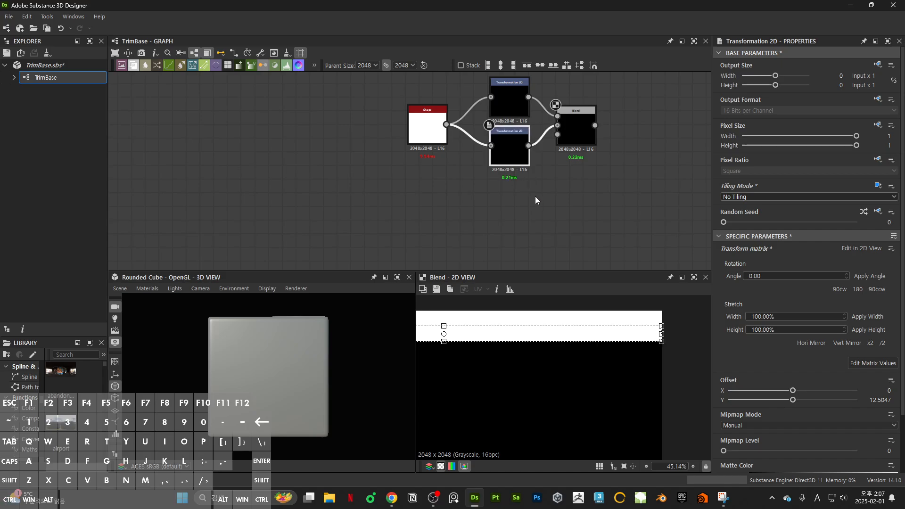
pyautogui.hotkey('ctrl', 'v')
pyautogui.moveTo(549, 193); pyautogui.dragTo(513, 207)
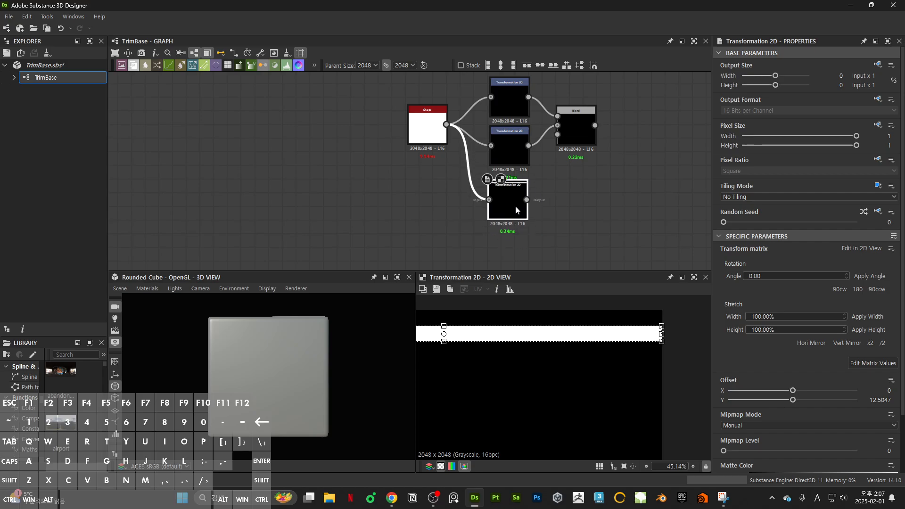
pyautogui.moveTo(426, 134); pyautogui.dragTo(383, 147)
pyautogui.scroll(-2, 448, 139)
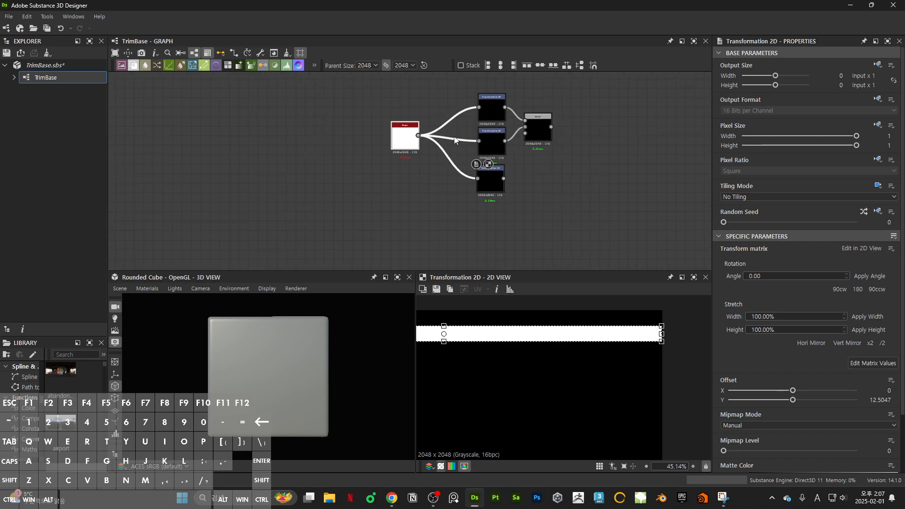
# Add a Gradient Linear 3 node below the Shape node and set its rotation to 90
pyautogui.moveTo(456, 140); pyautogui.dragTo(535, 142, button='middle')
pyautogui.click(493, 190)
pyautogui.press('space')
pyautogui.write('gradient')
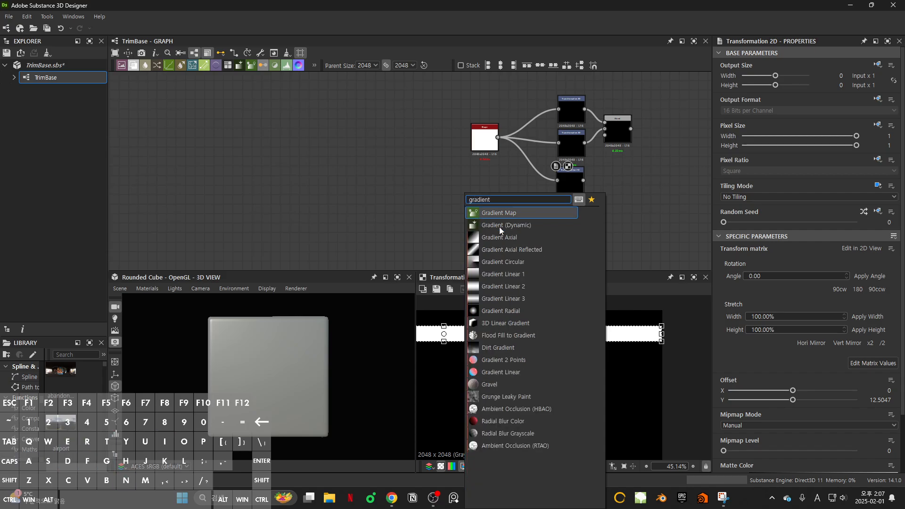
pyautogui.click(507, 298)
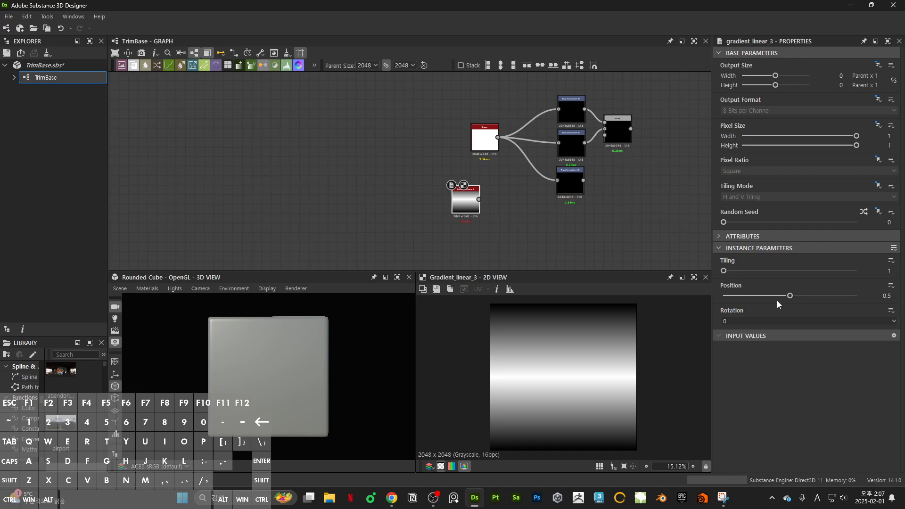
pyautogui.click(737, 321)
pyautogui.click(730, 337)
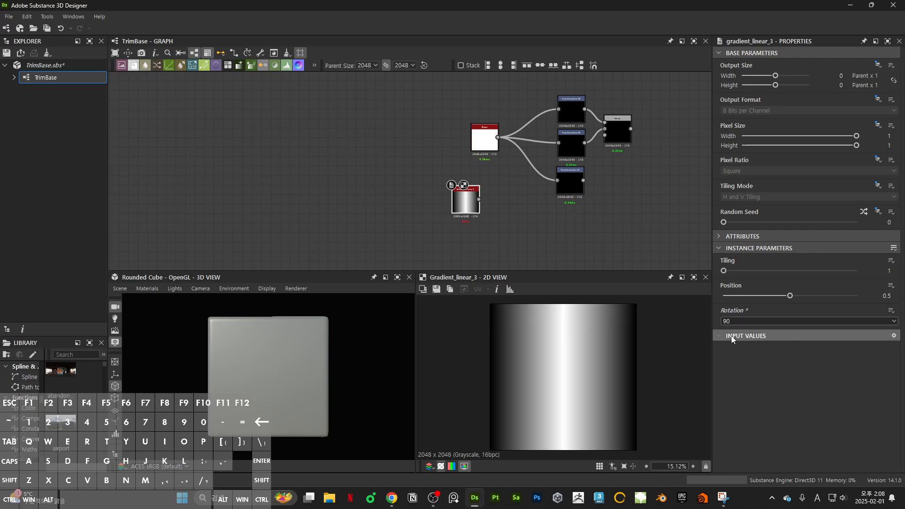
# Add a Histogram Scan node fed by the Gradient Linear 3 node
pyautogui.scroll(4, 504, 211)
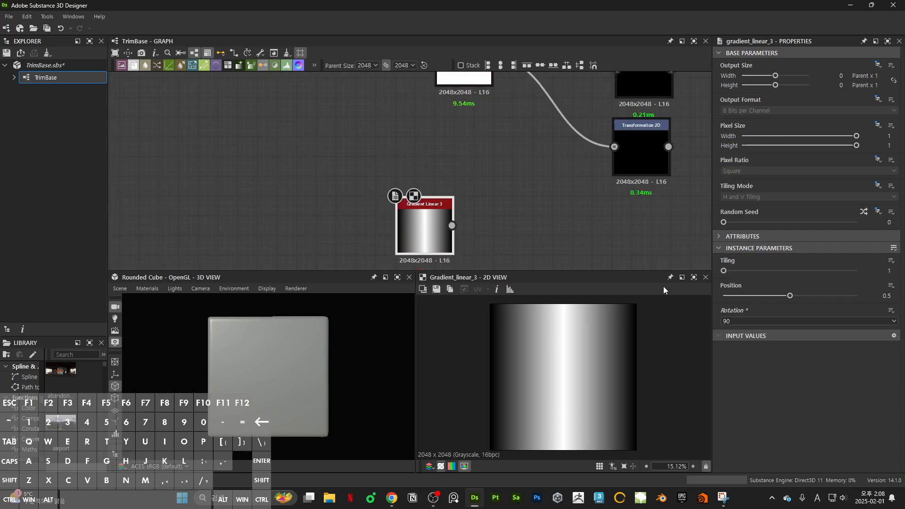
pyautogui.scroll(-5, 508, 199)
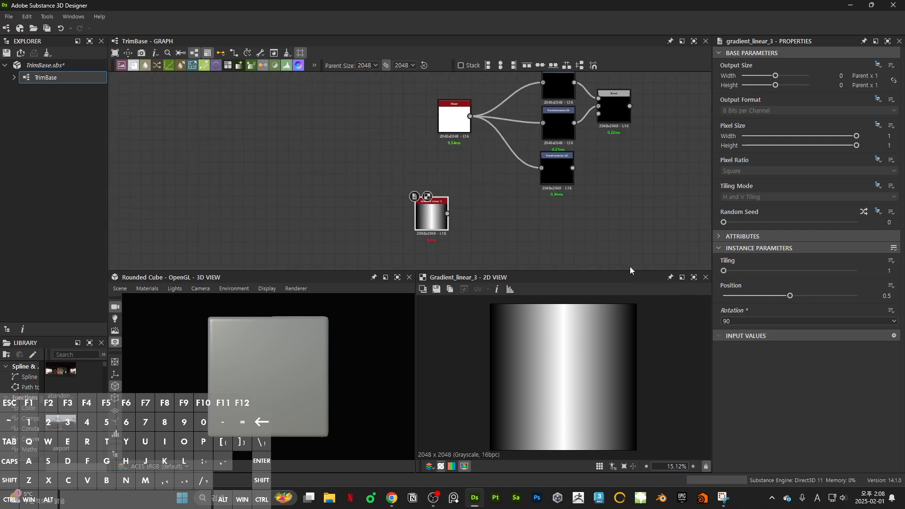
pyautogui.moveTo(445, 224); pyautogui.dragTo(462, 235)
pyautogui.click(509, 224)
pyautogui.press('space')
pyautogui.write('his')
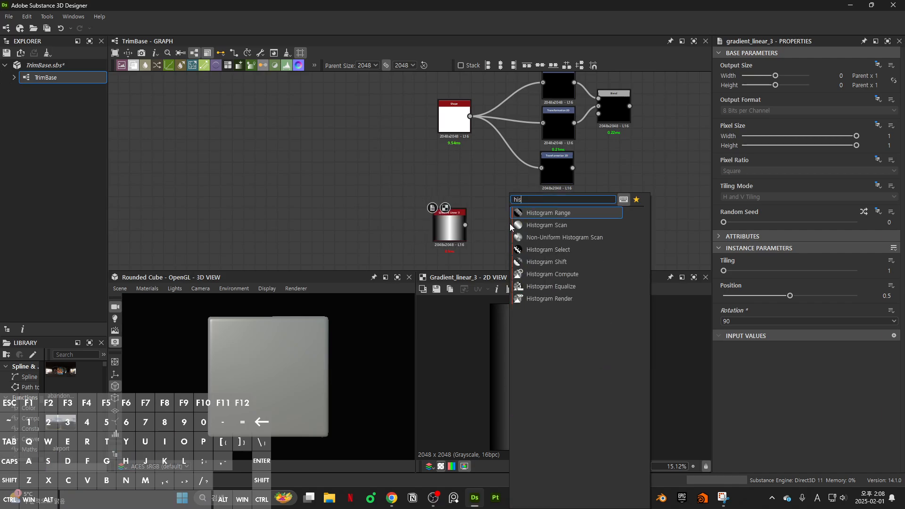
pyautogui.click(542, 224)
pyautogui.scroll(3, 478, 229)
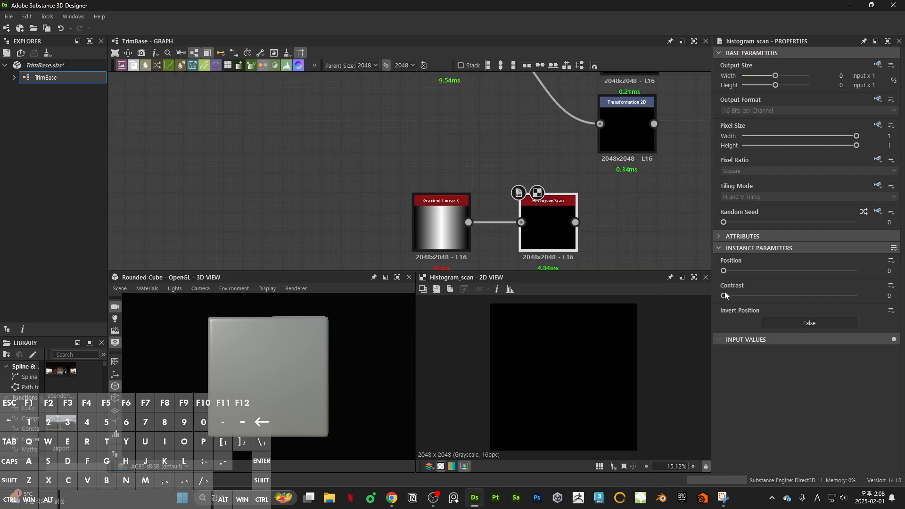
# Set the Histogram Scan's contrast to 1 and its position to 0.001 for a very thin vertical line
pyautogui.moveTo(725, 296); pyautogui.dragTo(857, 296)
pyautogui.moveTo(724, 274); pyautogui.dragTo(726, 274)
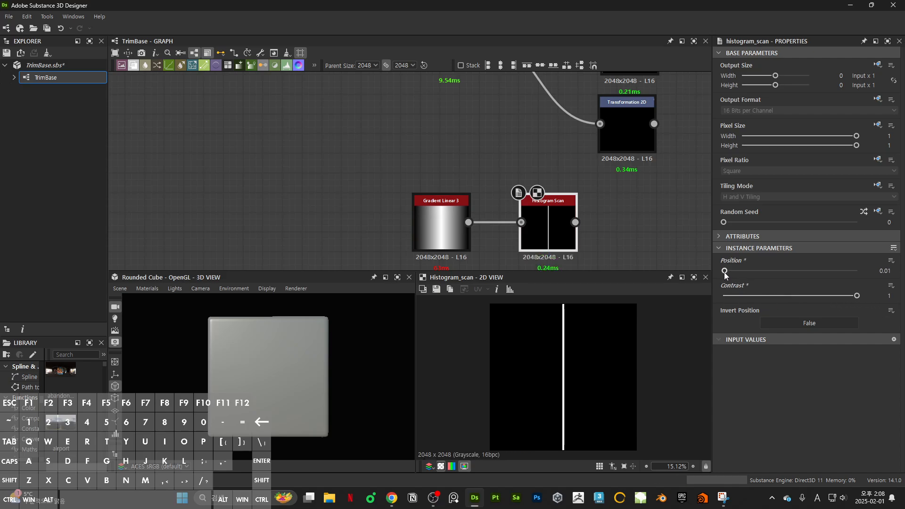
pyautogui.scroll(10, 563, 349)
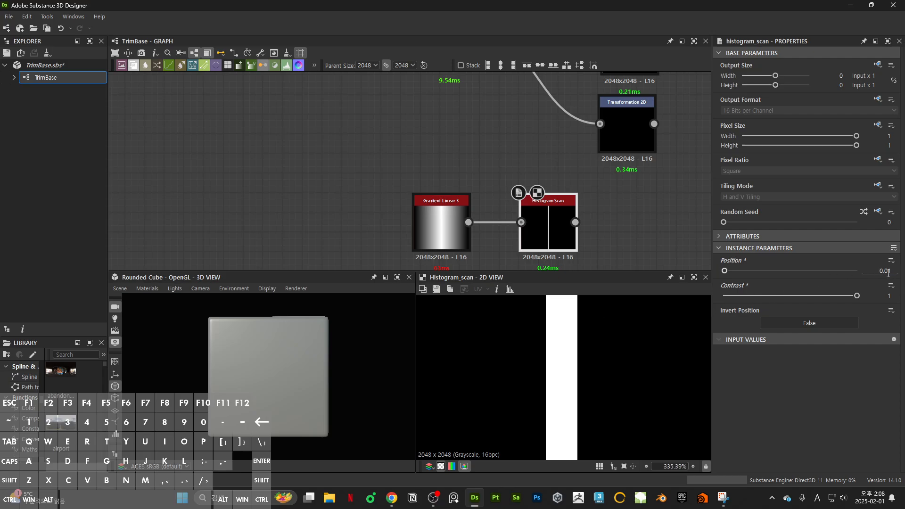
pyautogui.write('1')
pyautogui.press('Return')
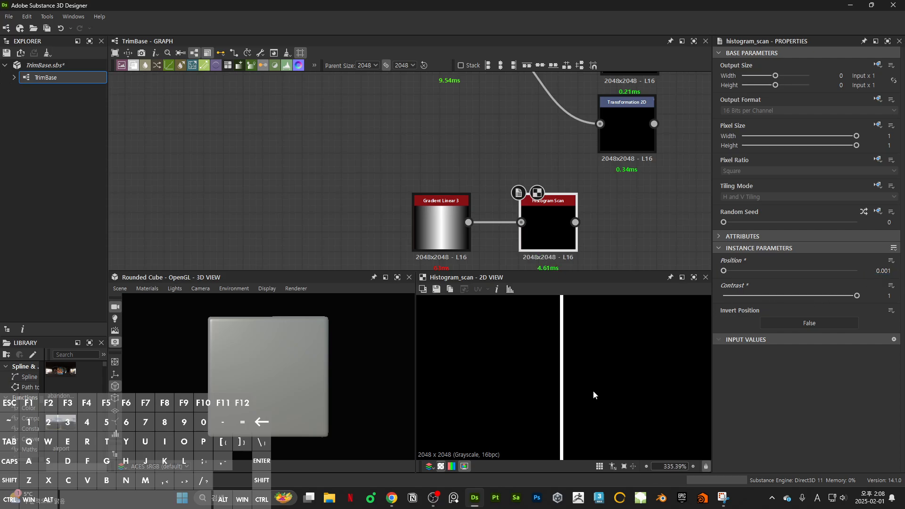
pyautogui.scroll(-12, 569, 330)
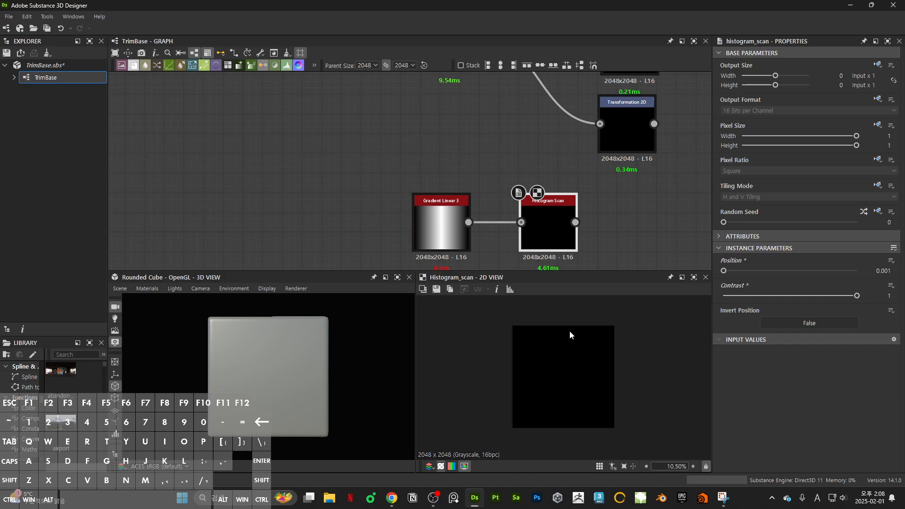
# Rearrange the graph so the Gradient Linear 3 and Histogram Scan pair sits ahead of and above the third Transformation 2D node
pyautogui.scroll(-3, 584, 223)
pyautogui.moveTo(383, 193); pyautogui.dragTo(555, 219)
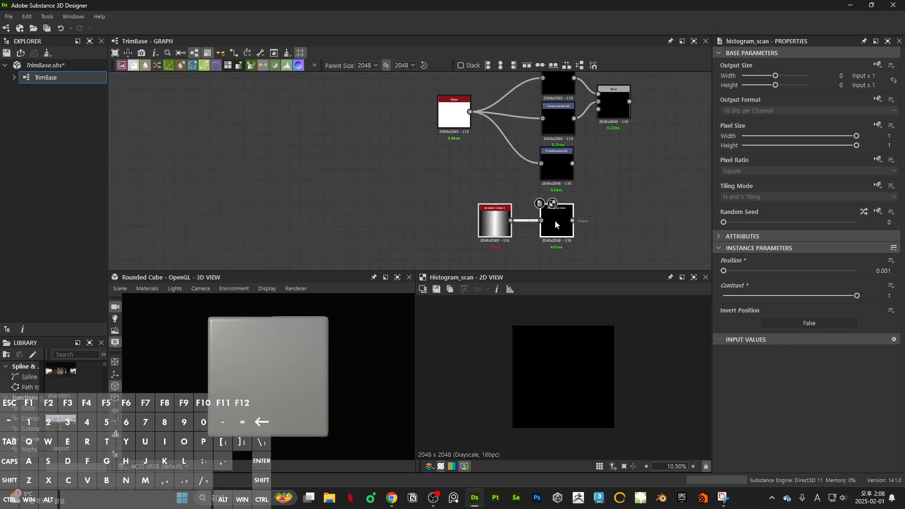
pyautogui.scroll(2, 556, 218)
pyautogui.click(558, 218)
pyautogui.doubleClick(558, 138)
pyautogui.doubleClick(567, 231)
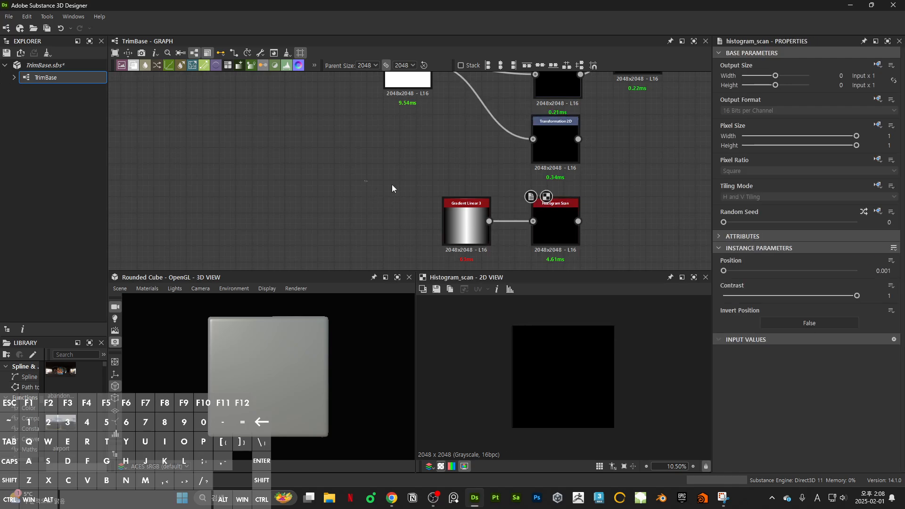
pyautogui.moveTo(394, 186); pyautogui.dragTo(556, 233)
pyautogui.moveTo(554, 232); pyautogui.dragTo(457, 200)
pyautogui.moveTo(550, 132); pyautogui.dragTo(550, 214)
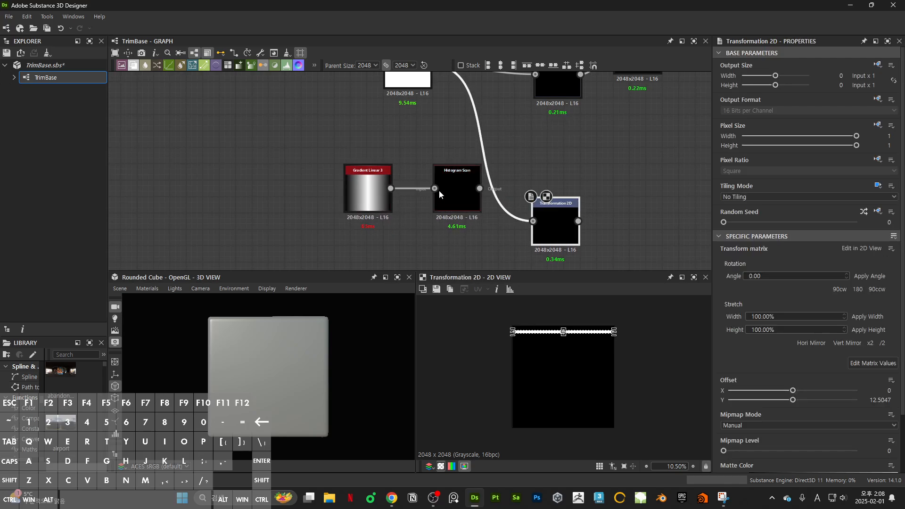
pyautogui.moveTo(464, 206); pyautogui.dragTo(464, 189)
# Add a second Blend node and connect the third Transformation 2D node to its Background input
pyautogui.click(622, 174)
pyautogui.moveTo(634, 173); pyautogui.dragTo(586, 192, button='middle')
pyautogui.press('space')
pyautogui.write('bl')
pyautogui.press('Return')
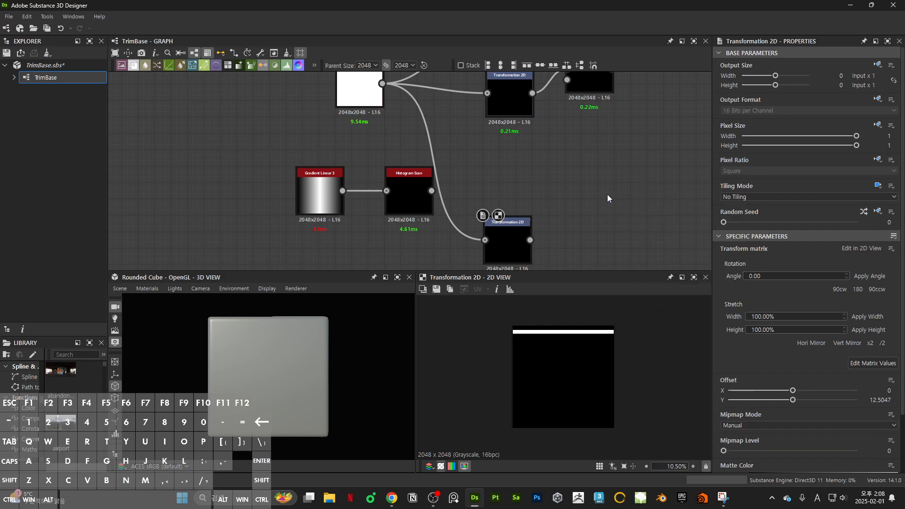
pyautogui.moveTo(606, 199); pyautogui.dragTo(605, 223)
pyautogui.moveTo(530, 240); pyautogui.dragTo(583, 215)
pyautogui.scroll(1, 606, 224)
pyautogui.moveTo(658, 224); pyautogui.dragTo(599, 191, button='middle')
pyautogui.click(629, 182)
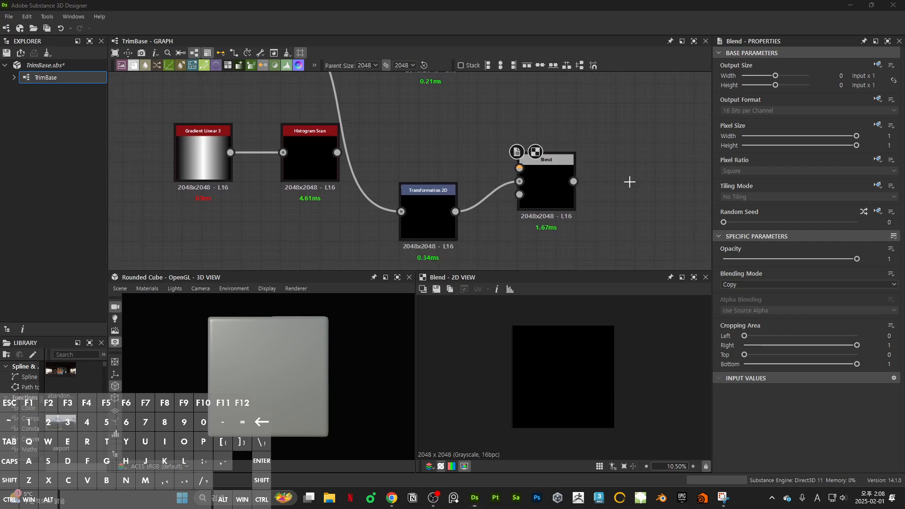
# Capture the graph with the Snipping Tool, sketch a red A and B diagram of the Blend inputs on it, and minimize the window
pyautogui.press('super+shift+s')
pyautogui.moveTo(253, 38); pyautogui.dragTo(671, 366)
pyautogui.scroll(5, 582, 356)
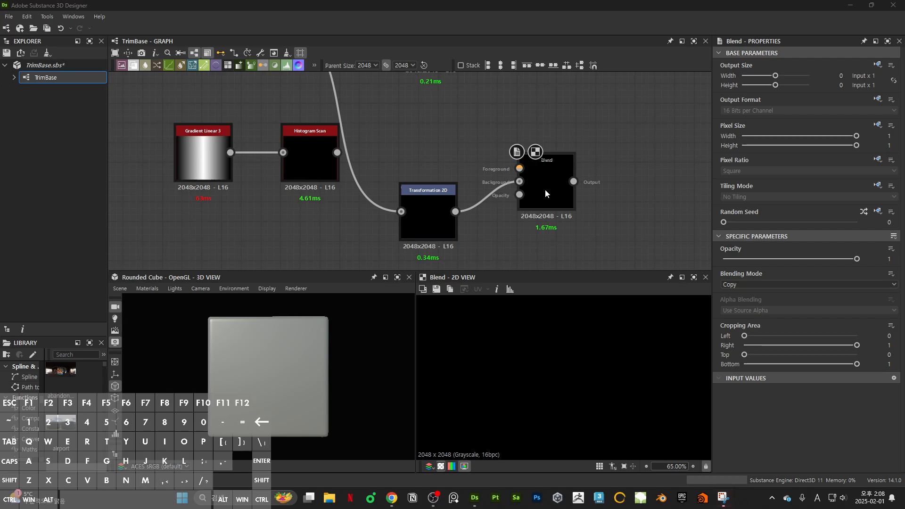
pyautogui.moveTo(544, 188); pyautogui.dragTo(507, 202, button='middle')
pyautogui.moveTo(904, 135); pyautogui.dragTo(485, 124)
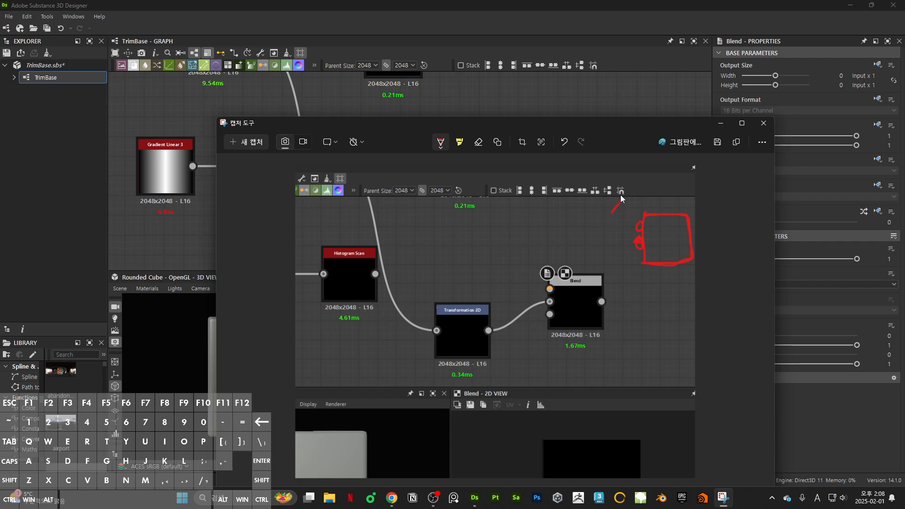
pyautogui.moveTo(617, 233); pyautogui.dragTo(619, 246)
pyautogui.moveTo(639, 204); pyautogui.dragTo(635, 190)
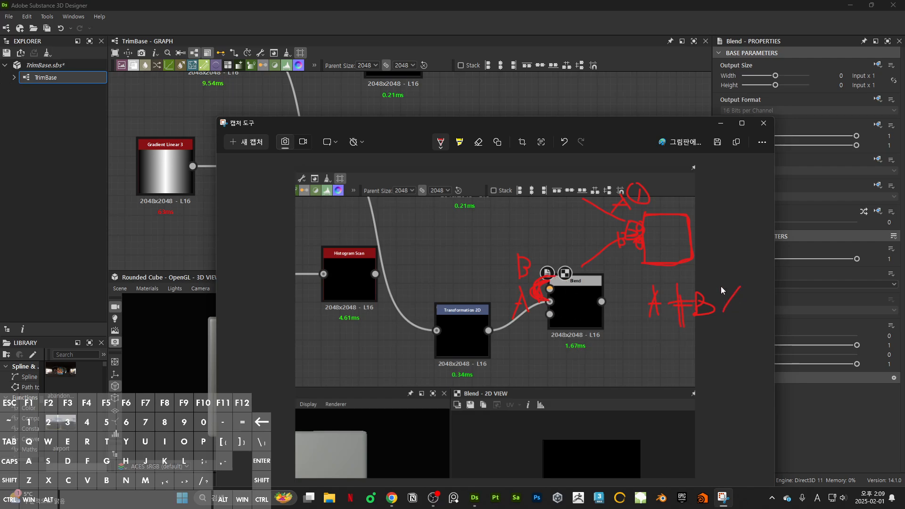
pyautogui.moveTo(724, 326); pyautogui.dragTo(630, 277)
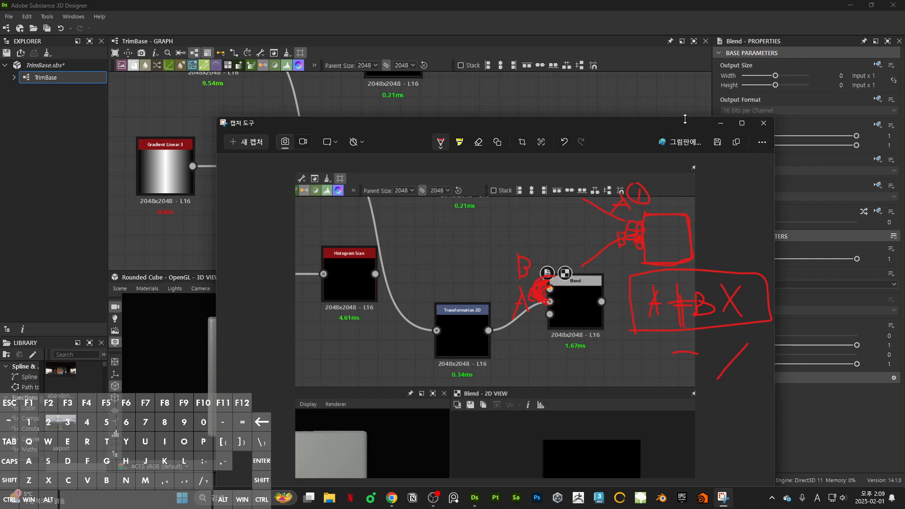
pyautogui.moveTo(683, 126); pyautogui.dragTo(642, 28)
pyautogui.click(724, 24)
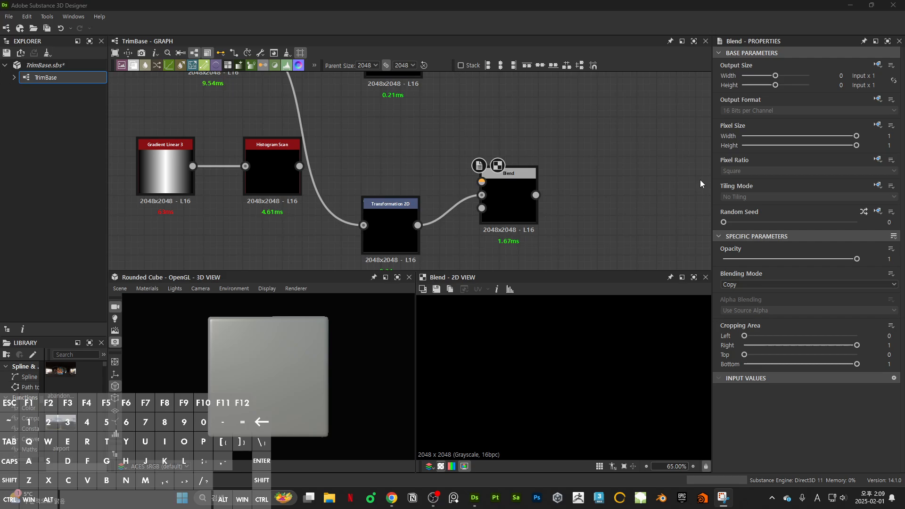
# Connect the Histogram Scan to the new Blend's Foreground input and preview the vertical line and the strip in turn
pyautogui.moveTo(418, 246); pyautogui.dragTo(489, 220, button='middle')
pyautogui.click(469, 221)
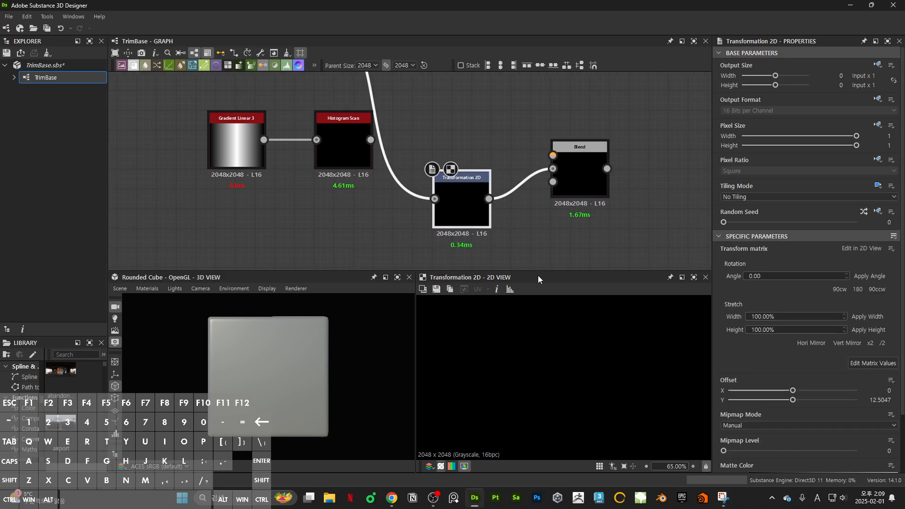
pyautogui.moveTo(371, 139); pyautogui.dragTo(554, 155)
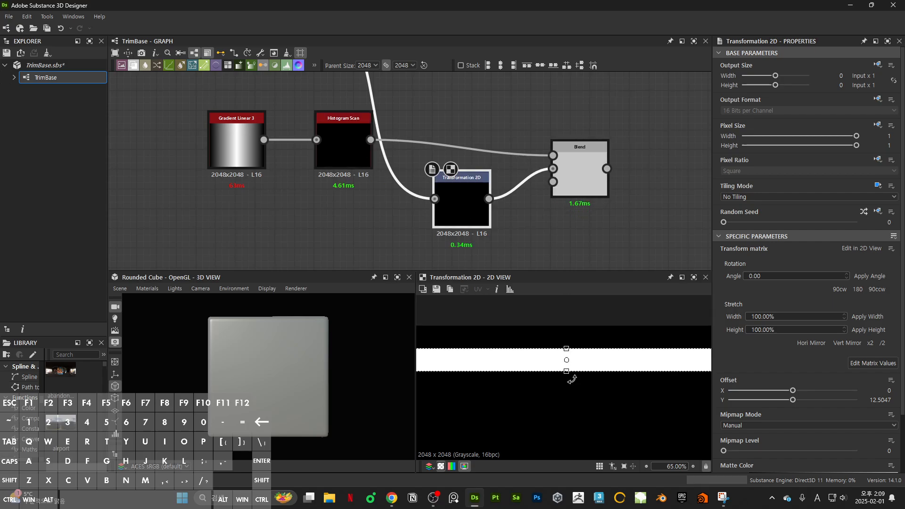
pyautogui.doubleClick(340, 137)
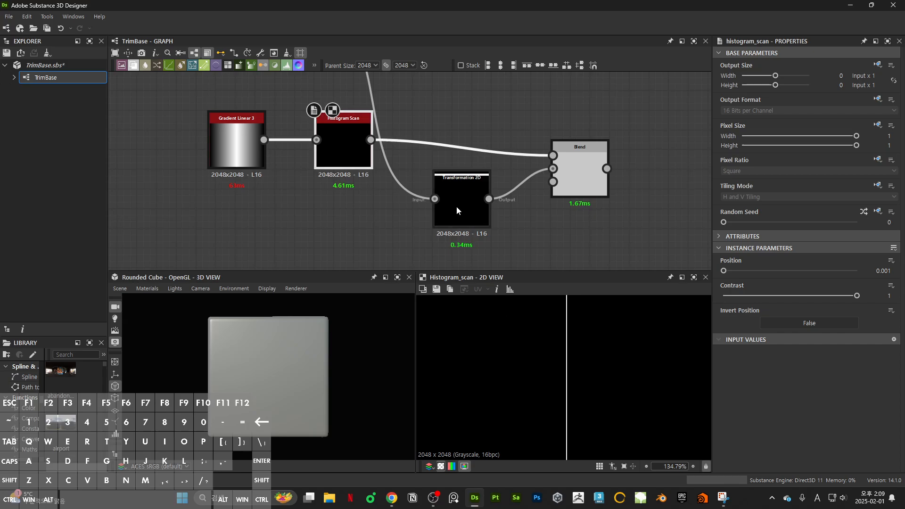
pyautogui.doubleClick(456, 208)
pyautogui.doubleClick(349, 146)
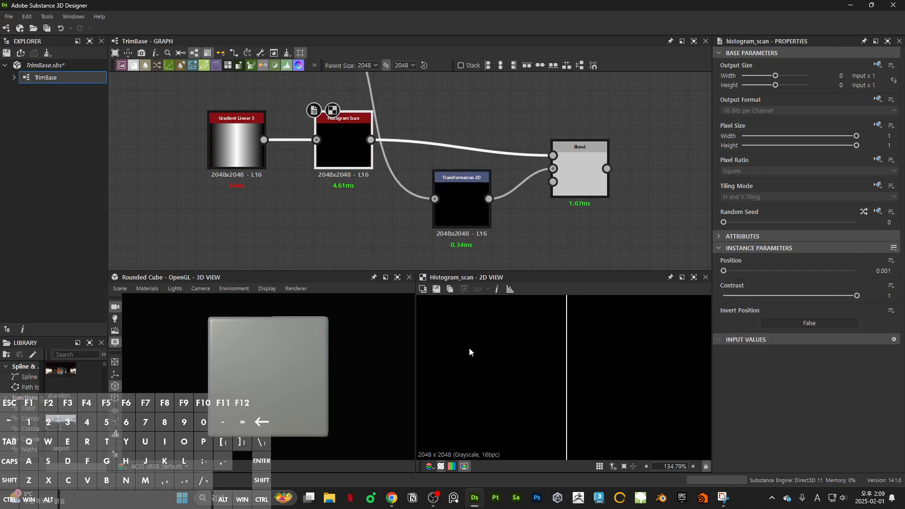
pyautogui.doubleClick(476, 213)
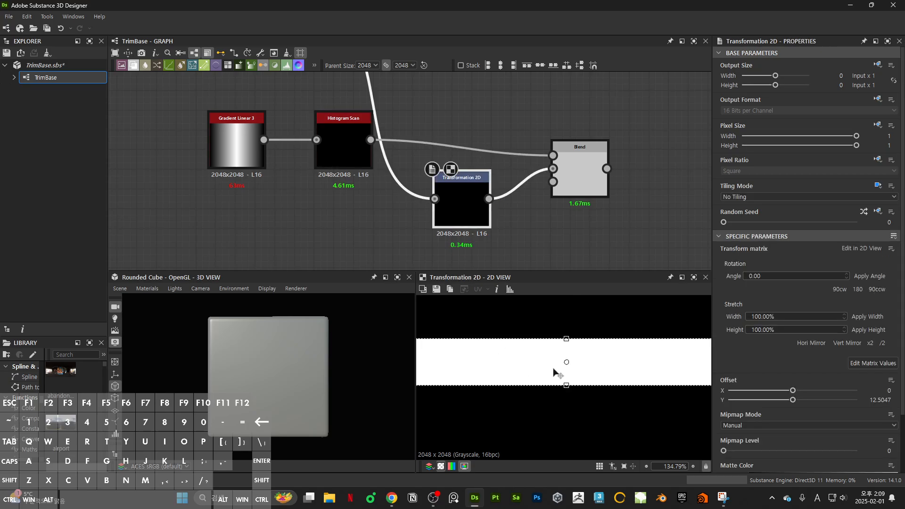
# Set the new Blend node's blending mode to Subtract to cut the thin line out of the strip
pyautogui.doubleClick(584, 179)
pyautogui.click(743, 285)
pyautogui.click(742, 308)
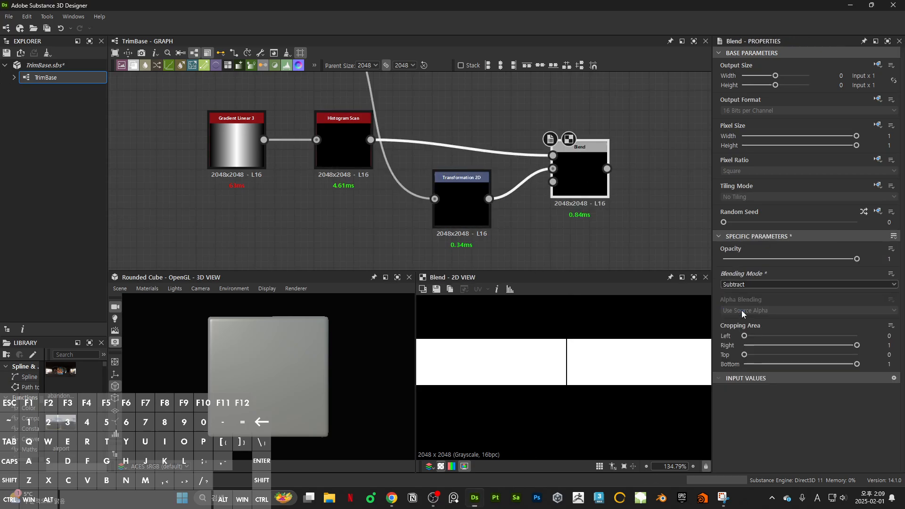
pyautogui.scroll(-8, 570, 394)
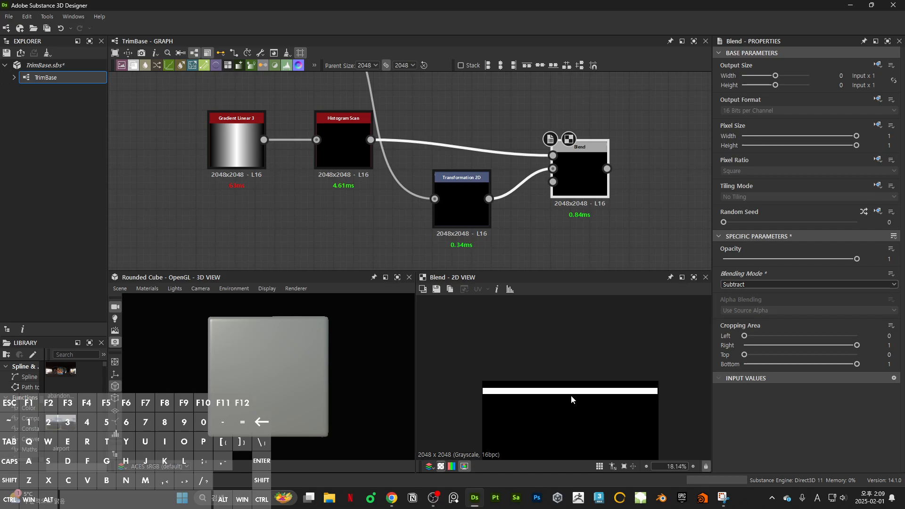
# Add a third Blend node, with the upper strips' Blend in its Foreground input and the Subtract Blend in its Background input
pyautogui.scroll(-4, 504, 173)
pyautogui.scroll(2, 504, 174)
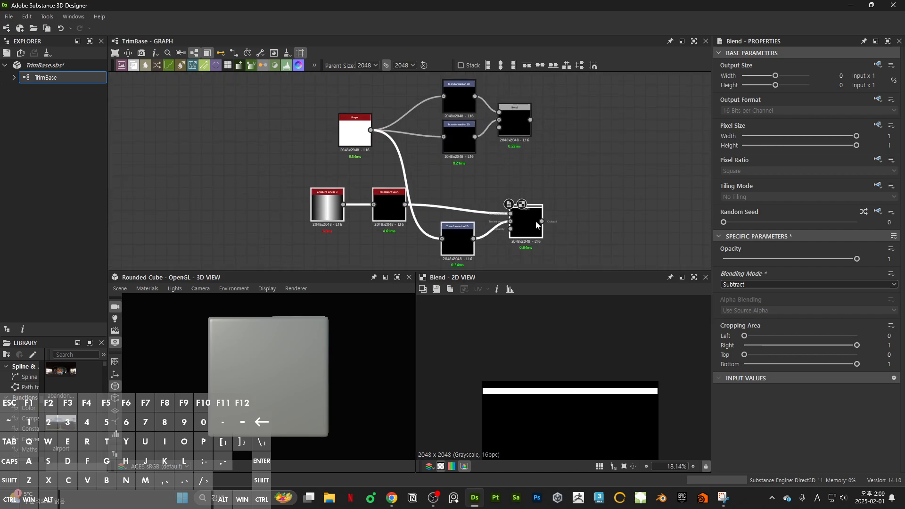
pyautogui.rightClick(585, 175)
pyautogui.click(601, 186)
pyautogui.moveTo(531, 120); pyautogui.dragTo(568, 163)
pyautogui.moveTo(519, 181); pyautogui.dragTo(568, 171)
pyautogui.moveTo(335, 229); pyautogui.dragTo(516, 194)
# Set the combining Blend node's blending mode to Max (Lighten)
pyautogui.click(587, 172)
pyautogui.click(809, 284)
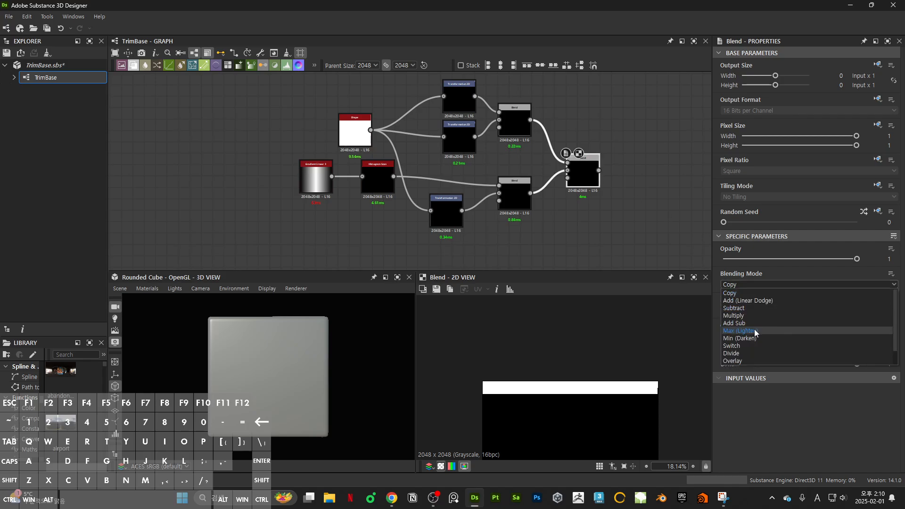
pyautogui.click(754, 332)
# Shift the split strip down to a vertical offset of 11.4909 in its Transformation 2D, leaving a thin gap below the upper strip
pyautogui.scroll(4, 452, 207)
pyautogui.click(442, 214)
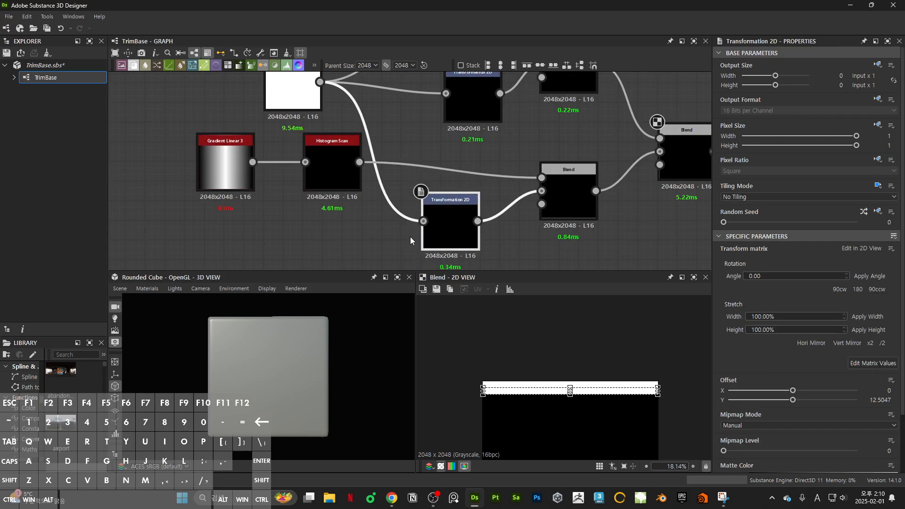
pyautogui.scroll(1, 579, 391)
pyautogui.scroll(14, 578, 391)
pyautogui.moveTo(607, 349); pyautogui.dragTo(607, 443)
pyautogui.scroll(12, 570, 424)
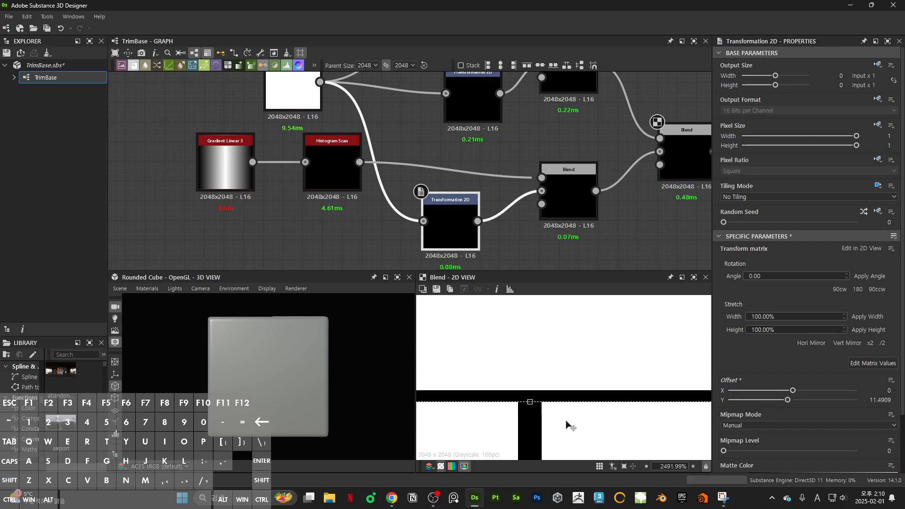
pyautogui.scroll(-7, 567, 360)
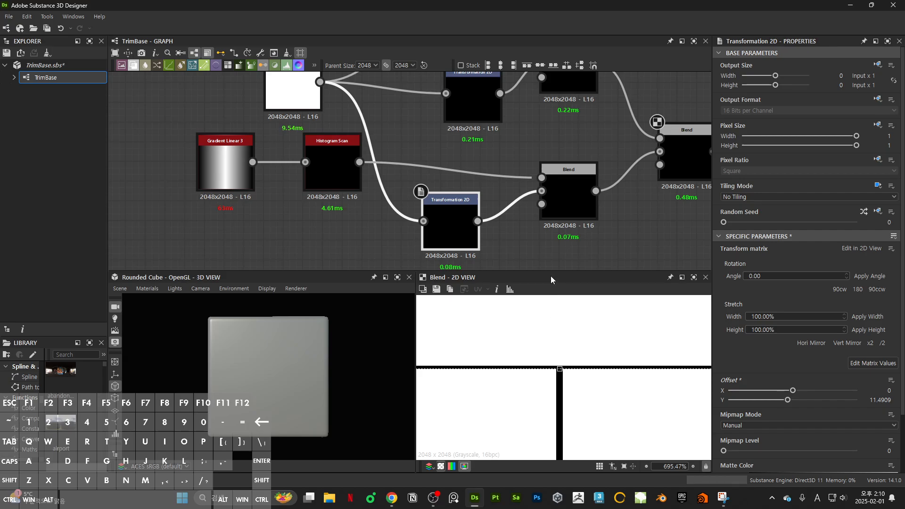
# Try Position values of 0.0001 and 0.0005 on the Histogram Scan that makes the vertical cut
pyautogui.moveTo(284, 213); pyautogui.dragTo(302, 248, button='middle')
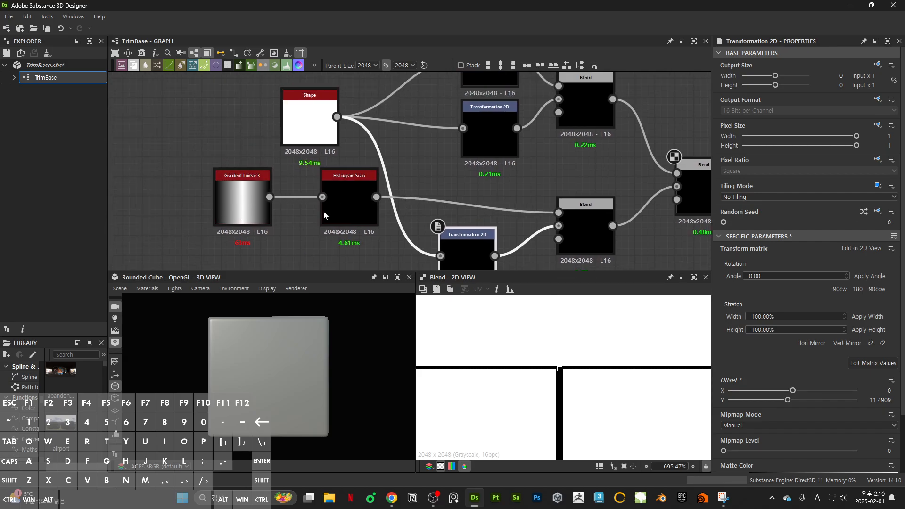
pyautogui.click(348, 207)
pyautogui.doubleClick(882, 271)
pyautogui.write('0.0001')
pyautogui.press('Return')
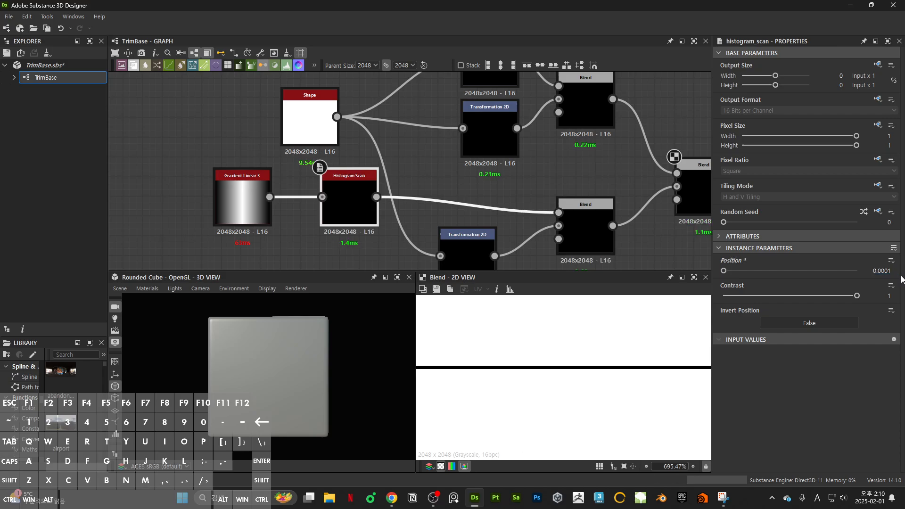
pyautogui.moveTo(887, 271); pyautogui.dragTo(896, 276)
pyautogui.write('5')
pyautogui.press('Return')
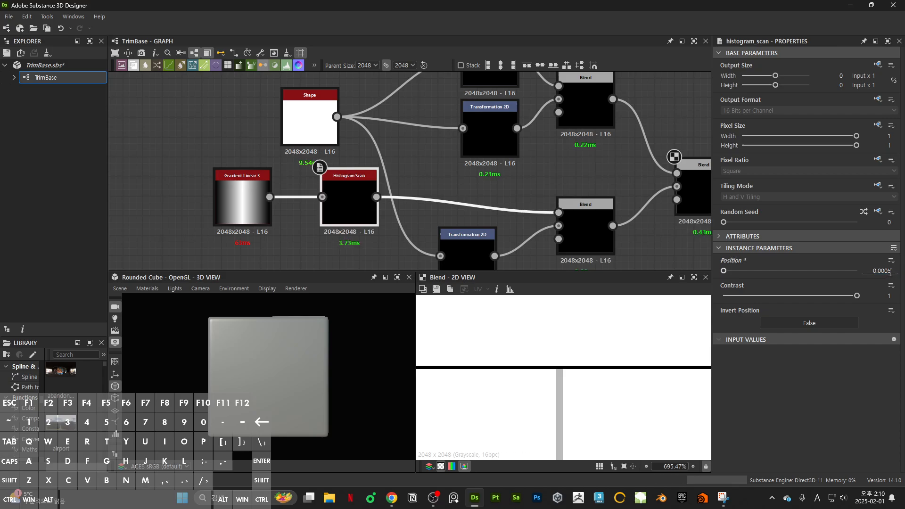
# Set the Histogram Scan's Position to 0.001
pyautogui.press('Return')
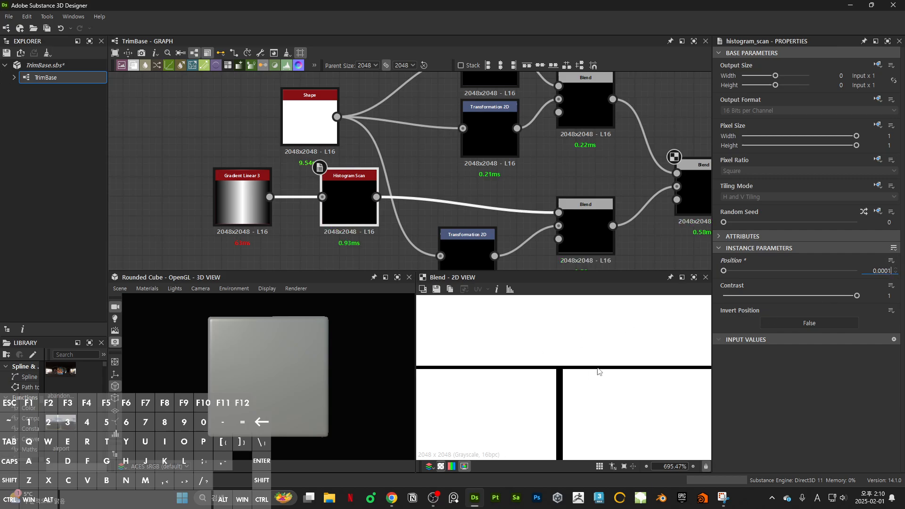
pyautogui.press('Return')
pyautogui.scroll(-10, 576, 372)
pyautogui.scroll(-3, 574, 360)
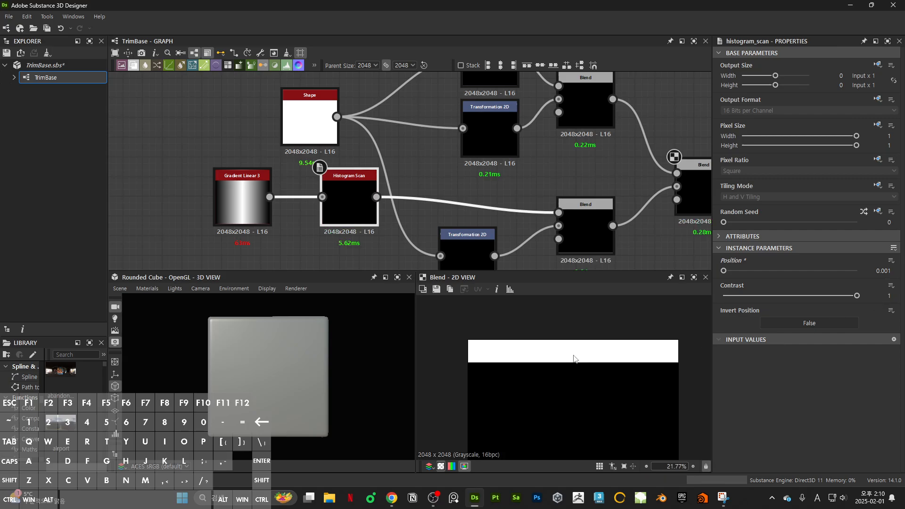
# Examine the strips, the gap and the vertical cuts with the 2D preview tiled
pyautogui.scroll(10, 477, 313)
pyautogui.press('space')
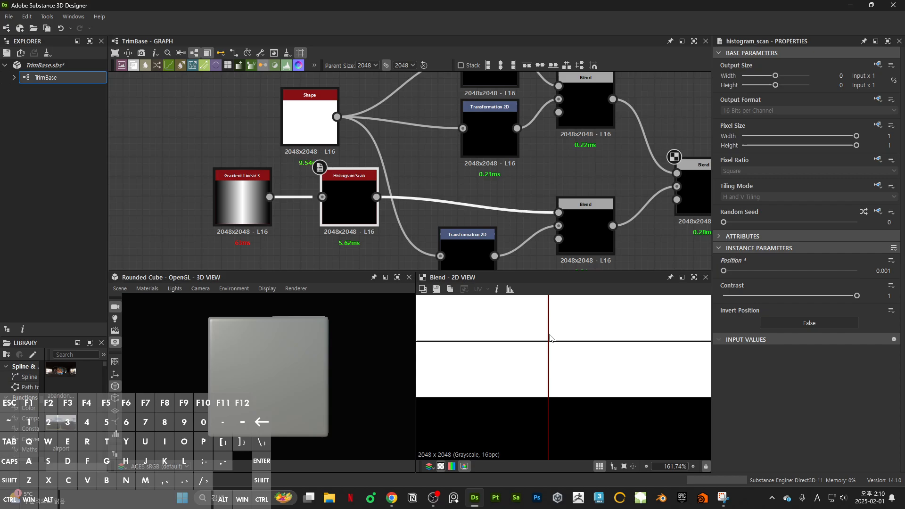
pyautogui.moveTo(558, 334); pyautogui.dragTo(555, 386, button='middle')
pyautogui.scroll(-2, 629, 390)
pyautogui.moveTo(629, 390); pyautogui.dragTo(472, 386, button='middle')
pyautogui.scroll(-11, 622, 384)
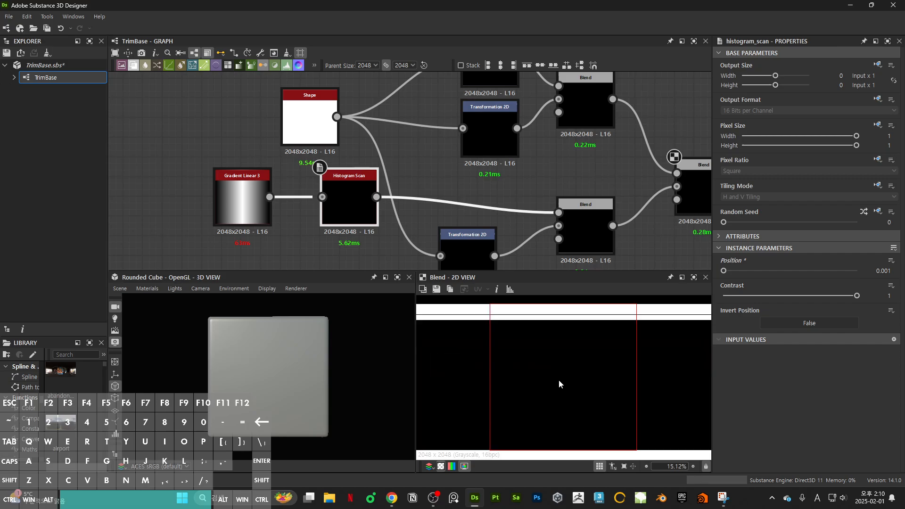
pyautogui.press('space')
# Tidy the graph layout by repositioning the Gradient Linear 3, Histogram Scan and lower Transformation 2D nodes
pyautogui.scroll(-3, 566, 179)
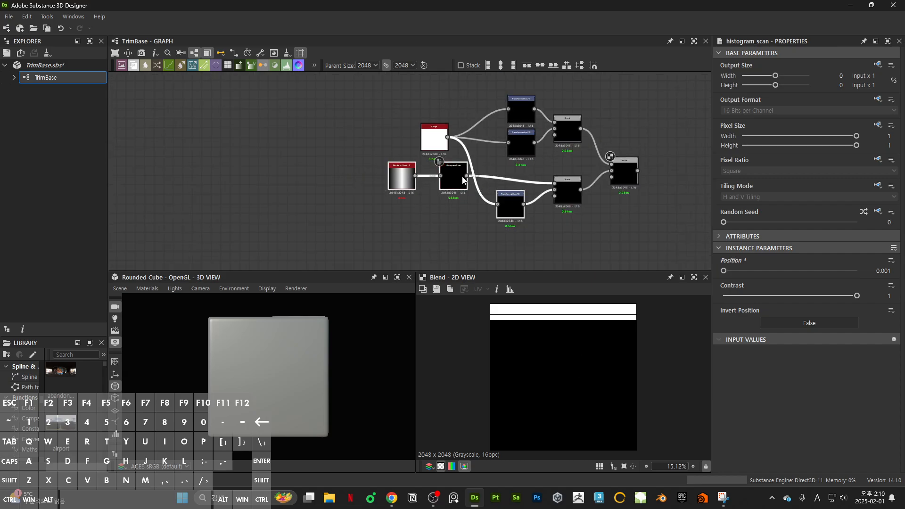
pyautogui.moveTo(453, 179); pyautogui.dragTo(450, 187)
pyautogui.moveTo(350, 220); pyautogui.dragTo(462, 179)
pyautogui.keyDown('ctrl'); pyautogui.moveTo(454, 184); pyautogui.dragTo(440, 186); pyautogui.keyUp('ctrl')
pyautogui.moveTo(512, 213); pyautogui.dragTo(519, 212)
pyautogui.moveTo(630, 197); pyautogui.dragTo(540, 183, button='middle')
# Duplicate the Gradient Linear 3, Histogram Scan, Transformation 2D and Subtract Blend nodes, place the copies below the originals, and preview the copied Blend
pyautogui.moveTo(282, 210); pyautogui.dragTo(526, 145)
pyautogui.hotkey('ctrl', 'c')
pyautogui.hotkey('ctrl', 'v')
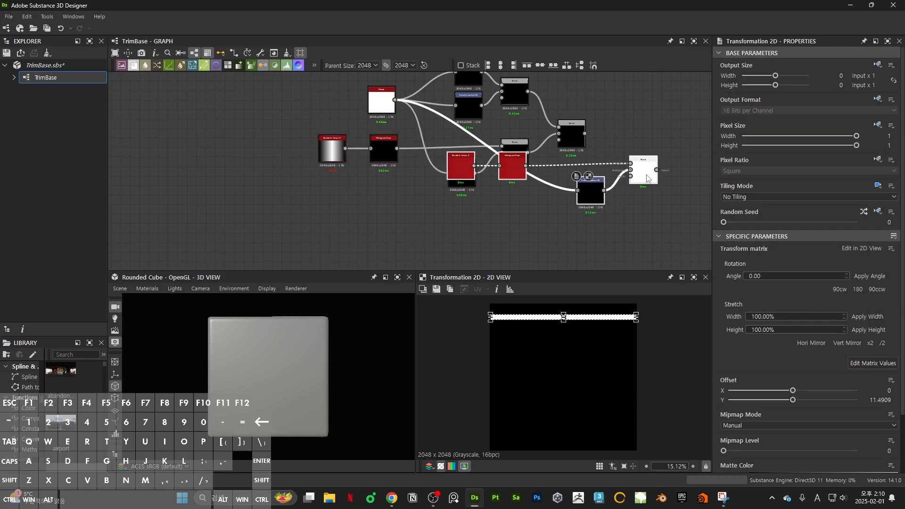
pyautogui.moveTo(645, 175); pyautogui.dragTo(517, 219)
pyautogui.doubleClick(517, 219)
pyautogui.moveTo(569, 184); pyautogui.dragTo(585, 200, button='middle')
pyautogui.moveTo(398, 119); pyautogui.dragTo(379, 124)
pyautogui.moveTo(596, 223); pyautogui.dragTo(618, 194, button='middle')
pyautogui.scroll(2, 558, 201)
pyautogui.click(548, 206)
pyautogui.scroll(5, 551, 329)
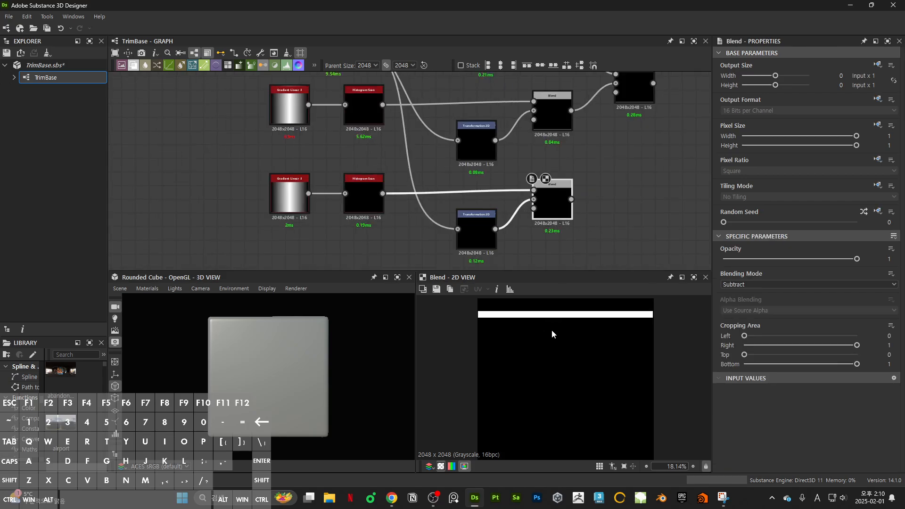
# Set the copied Gradient Linear 3 node's Tiling to 3
pyautogui.moveTo(380, 189); pyautogui.dragTo(481, 178, button='middle')
pyautogui.doubleClick(389, 186)
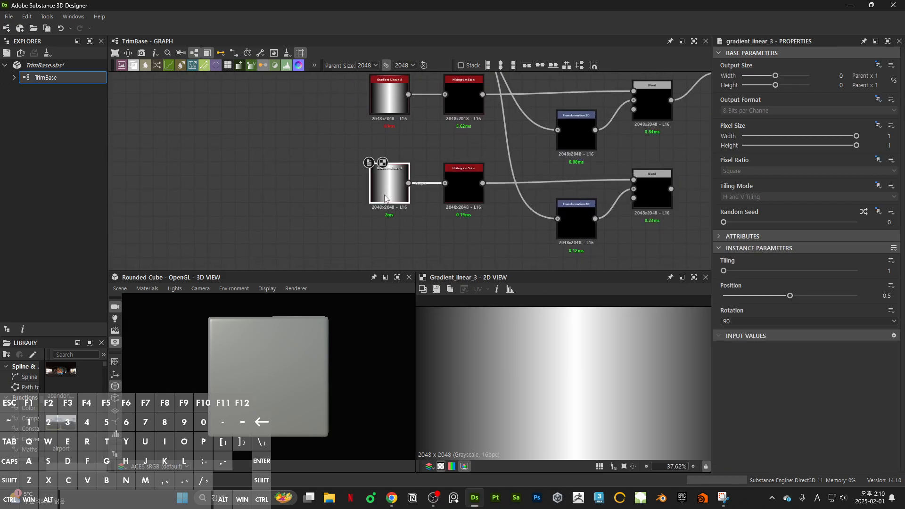
pyautogui.scroll(-5, 545, 340)
pyautogui.moveTo(724, 272); pyautogui.dragTo(733, 272)
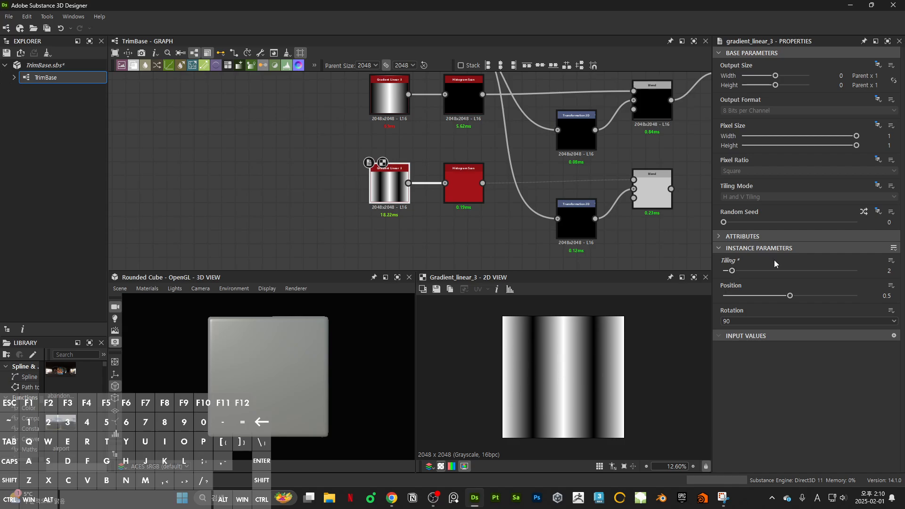
pyautogui.moveTo(732, 271); pyautogui.dragTo(745, 272)
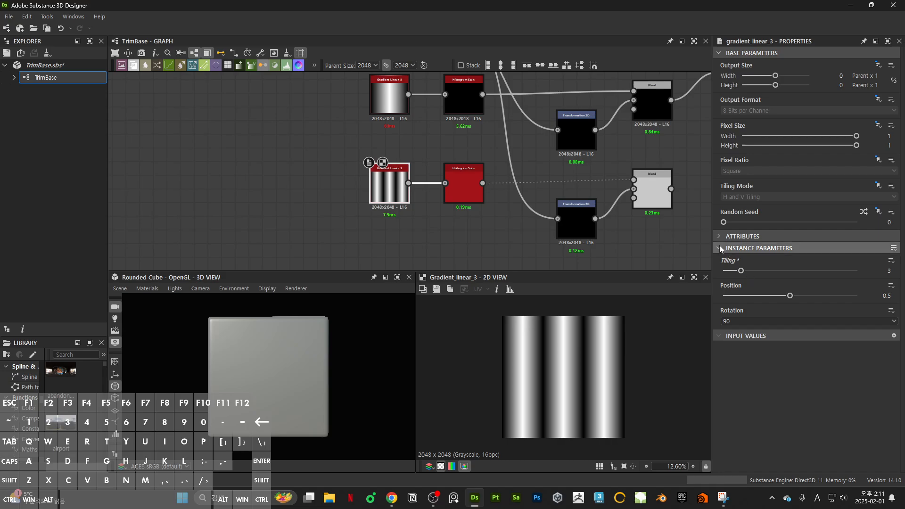
# Move the copied Gradient Linear 3 and Histogram Scan nodes farther away from their Blend node
pyautogui.moveTo(368, 200); pyautogui.dragTo(426, 188, button='middle')
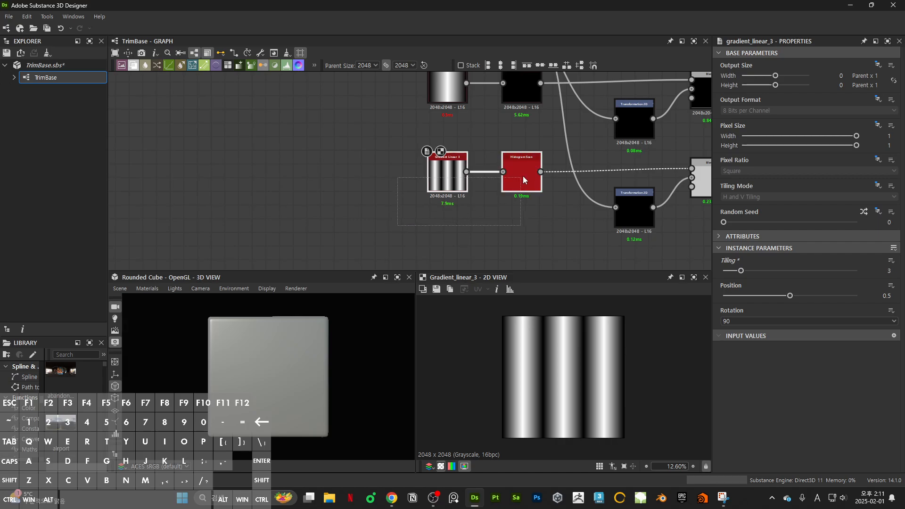
pyautogui.moveTo(521, 176); pyautogui.dragTo(415, 174)
pyautogui.click(342, 184)
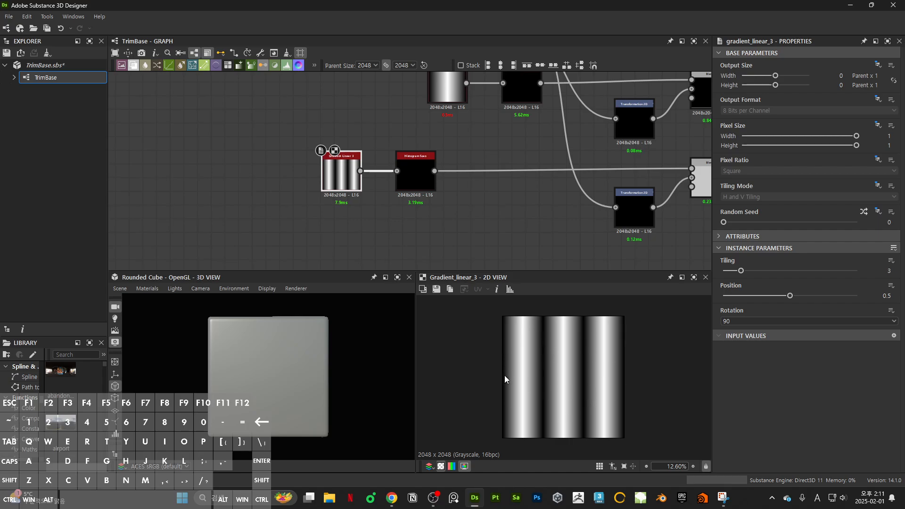
# Set the copied Histogram Scan's Position to 0.995 to get thin black lines on white
pyautogui.click(417, 183)
pyautogui.moveTo(742, 273); pyautogui.dragTo(856, 272)
pyautogui.scroll(10, 591, 349)
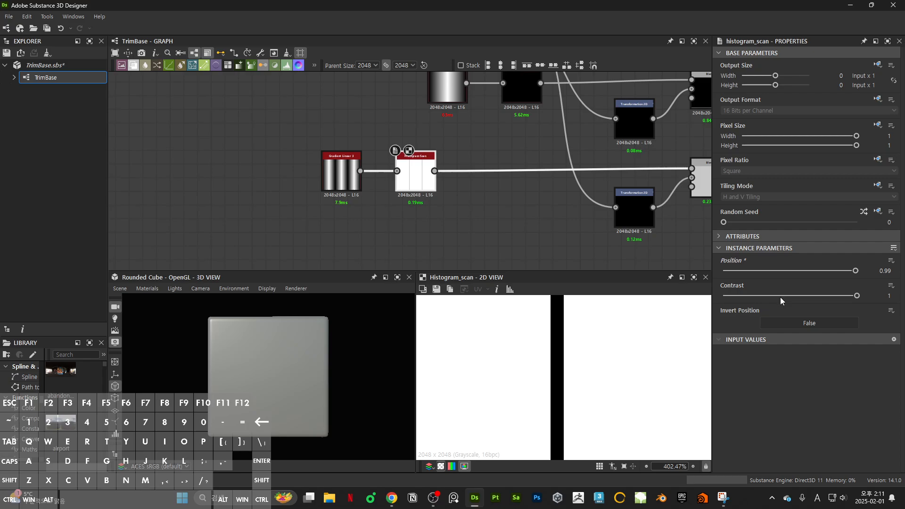
pyautogui.write('9')
pyautogui.press('Return')
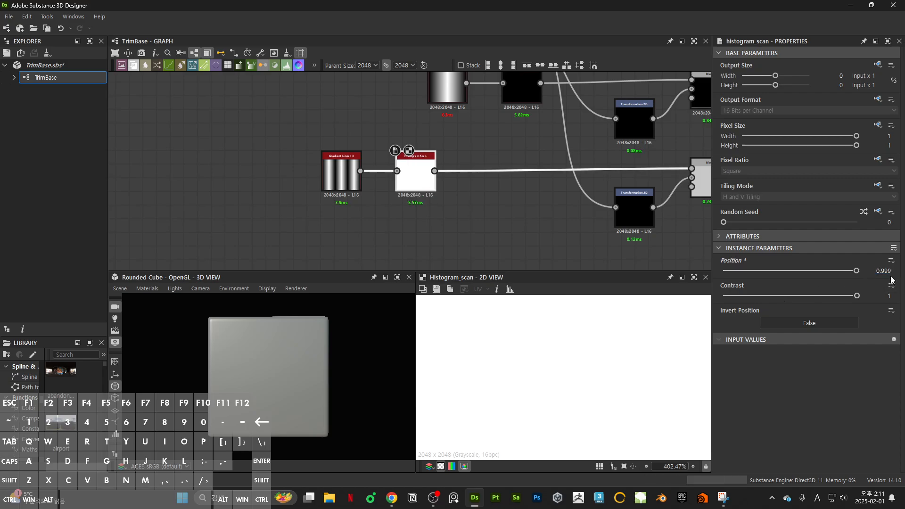
pyautogui.click(891, 272)
pyautogui.press('BackSpace')
pyautogui.write('5')
pyautogui.press('Return')
pyautogui.scroll(-3, 583, 373)
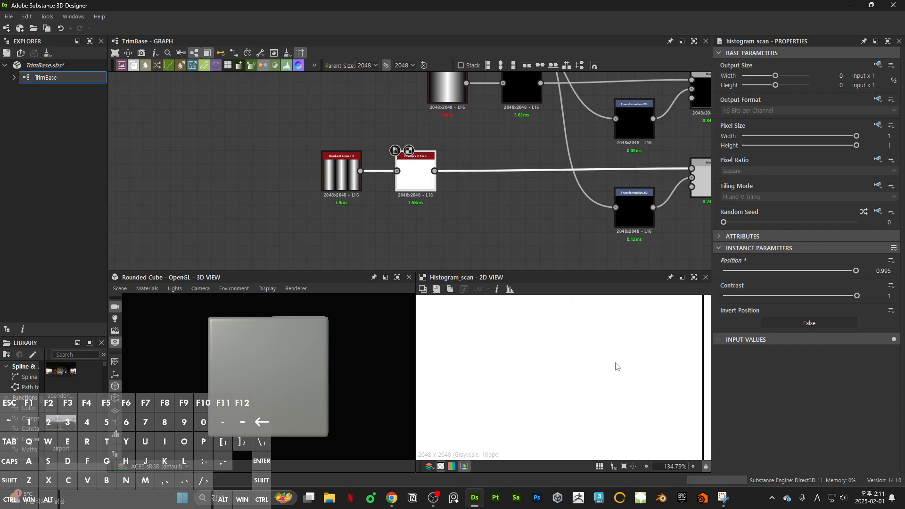
# Compare the previews of both strip Blends, the copied Histogram Scan and the copied Transformation 2D
pyautogui.moveTo(588, 205); pyautogui.dragTo(439, 213, button='middle')
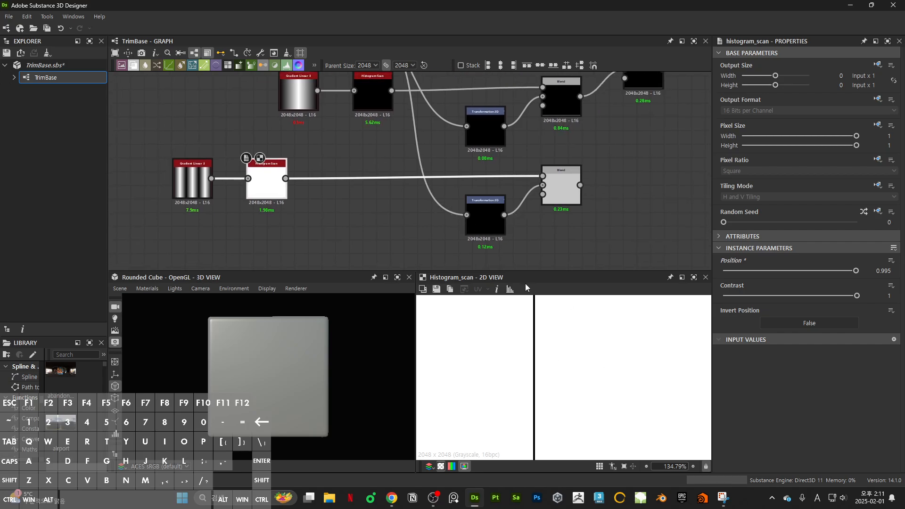
pyautogui.moveTo(547, 131); pyautogui.dragTo(565, 165, button='middle')
pyautogui.doubleClick(582, 124)
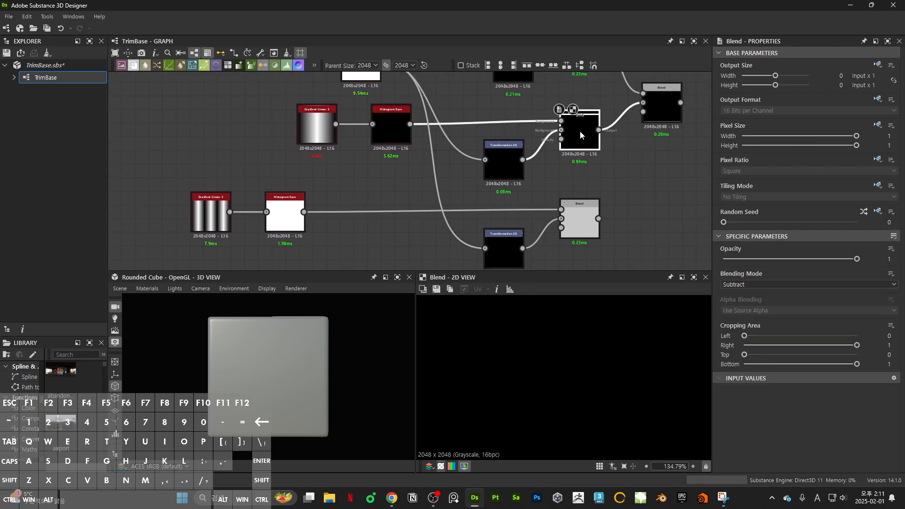
pyautogui.click(581, 216)
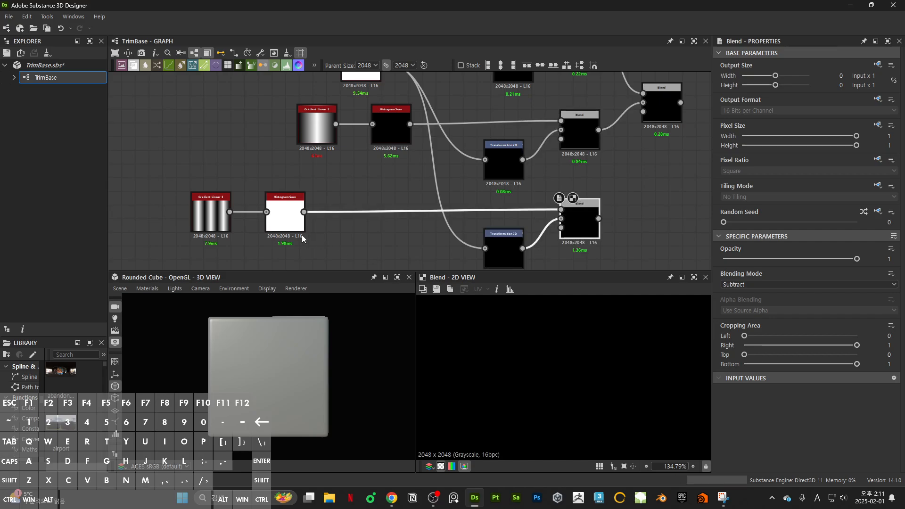
pyautogui.doubleClick(284, 217)
pyautogui.doubleClick(504, 255)
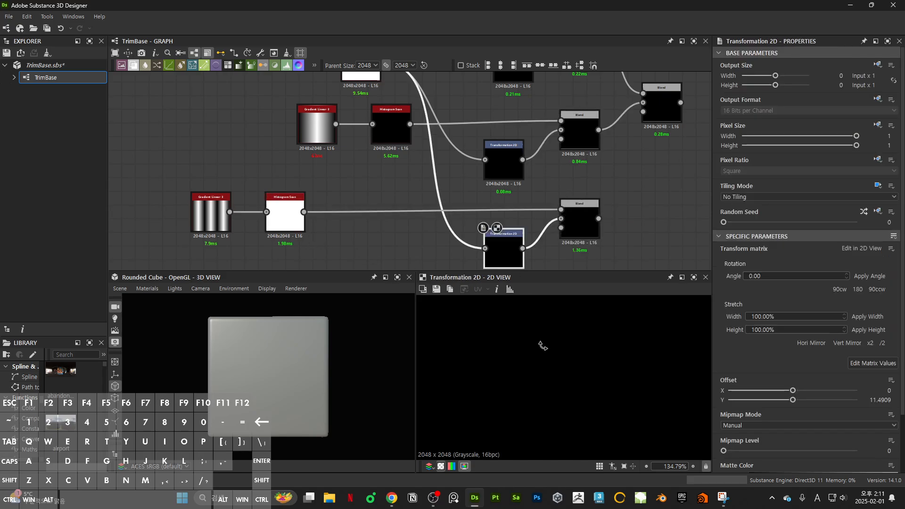
pyautogui.doubleClick(283, 220)
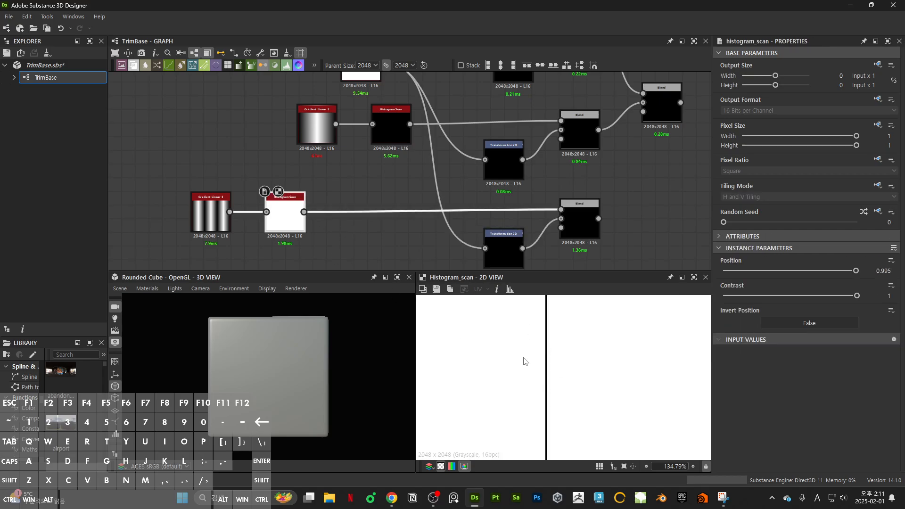
# Set the copied Blend node's blending mode to Multiply so the black lines cut the strip
pyautogui.doubleClick(582, 220)
pyautogui.click(760, 284)
pyautogui.click(734, 315)
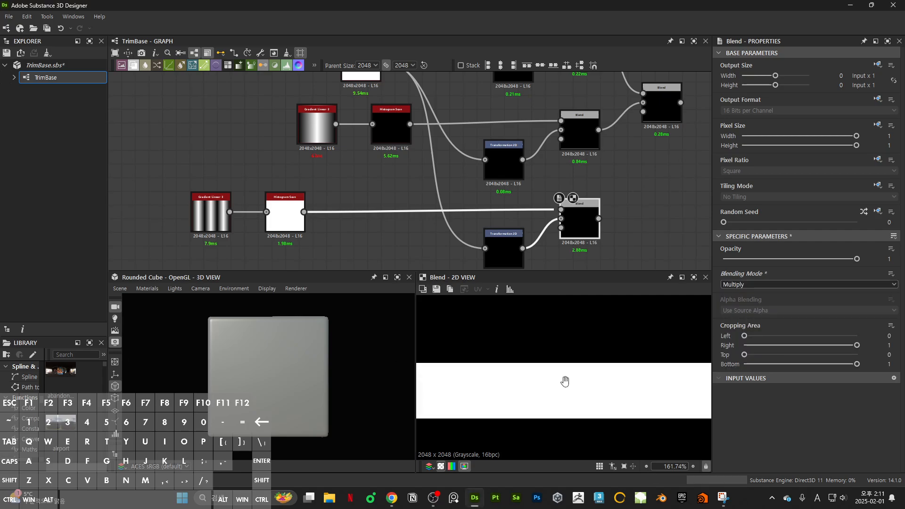
# Examine the cuts along the multiplied strip, both close up and with the 2D preview tiled
pyautogui.scroll(1, 509, 397)
pyautogui.moveTo(674, 378); pyautogui.dragTo(422, 377, button='middle')
pyautogui.moveTo(700, 359); pyautogui.dragTo(478, 352, button='middle')
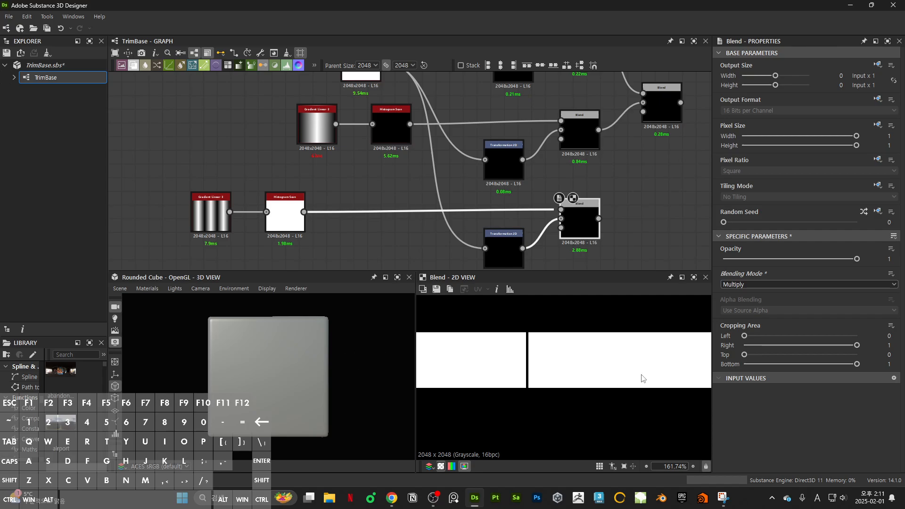
pyautogui.moveTo(693, 375); pyautogui.dragTo(421, 369, button='middle')
pyautogui.moveTo(700, 358); pyautogui.dragTo(475, 361, button='middle')
pyautogui.press('space')
pyautogui.scroll(-12, 590, 361)
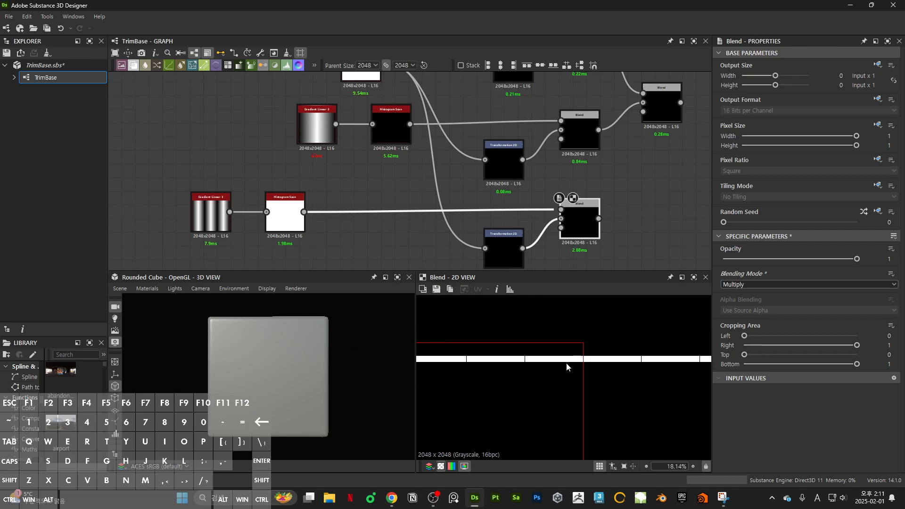
pyautogui.press('f')
pyautogui.press('space')
# Add another Blend node, with the Max (Lighten) Blend in its Foreground input and the Multiply strip Blend in its Background input
pyautogui.scroll(-3, 604, 206)
pyautogui.moveTo(623, 202); pyautogui.dragTo(548, 205, button='middle')
pyautogui.click(616, 193)
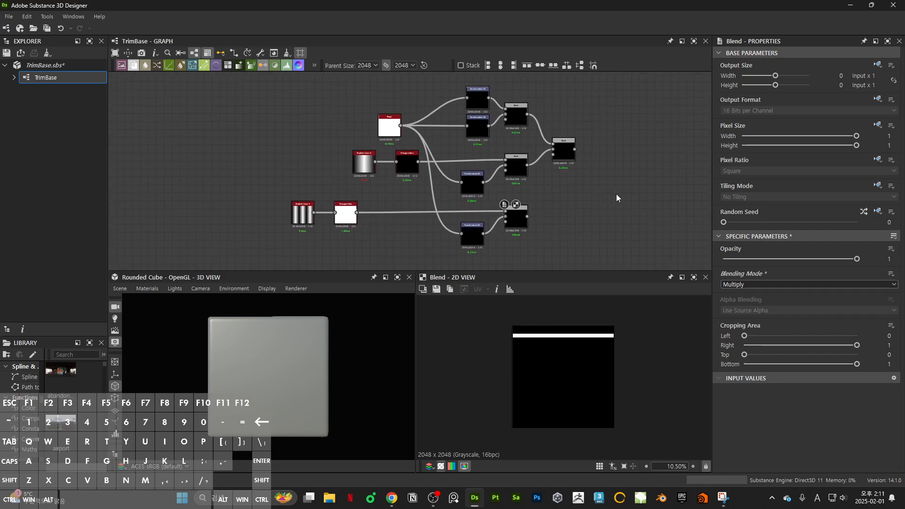
pyautogui.press('space')
pyautogui.write('bn')
pyautogui.press('Return')
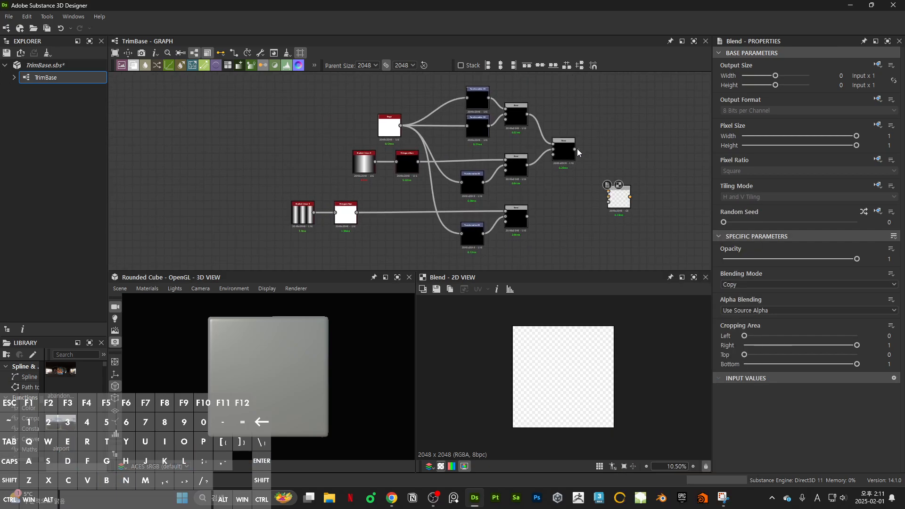
pyautogui.moveTo(575, 149); pyautogui.dragTo(608, 191)
pyautogui.moveTo(527, 217); pyautogui.dragTo(608, 197)
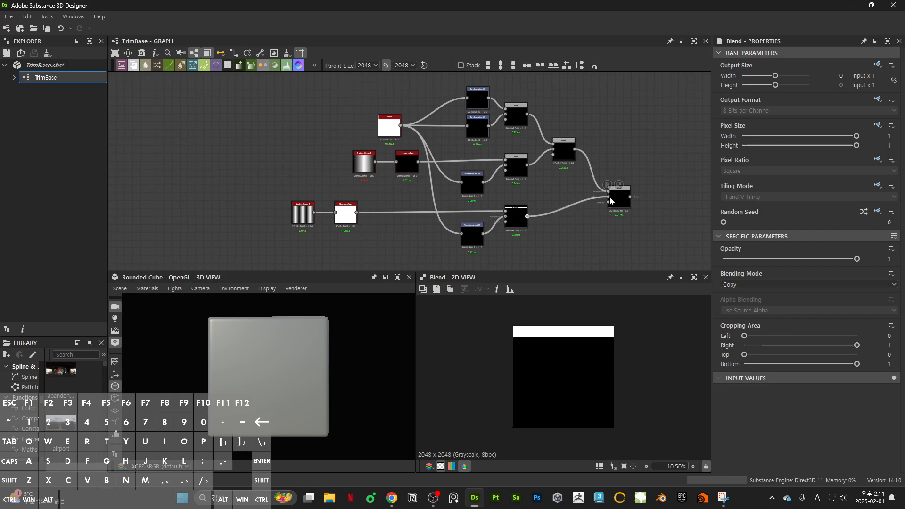
# Set the newly added Blend node's blending mode to Multiply
pyautogui.click(732, 285)
pyautogui.click(750, 314)
pyautogui.scroll(3, 485, 234)
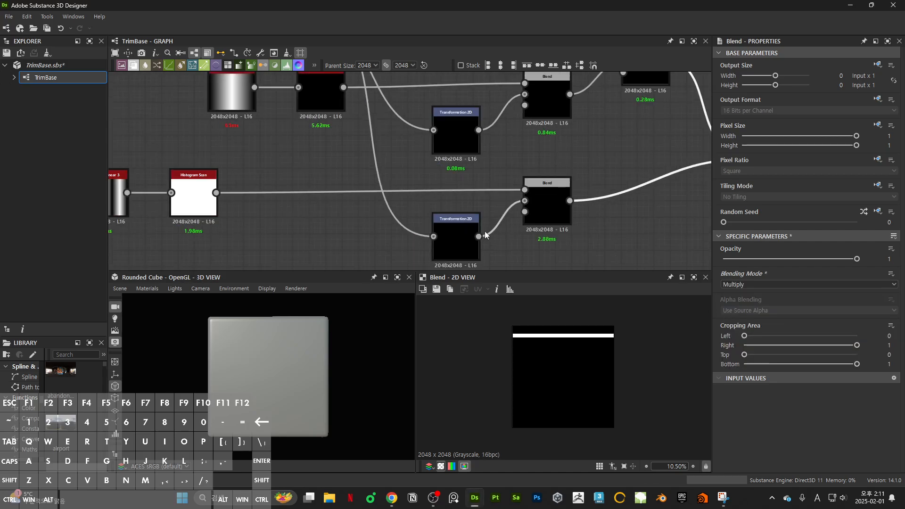
# Set the blending mode of the final Blend node, which combines the upper strips with the newest one, to Max (Lighten)
pyautogui.click(456, 240)
pyautogui.scroll(4, 572, 316)
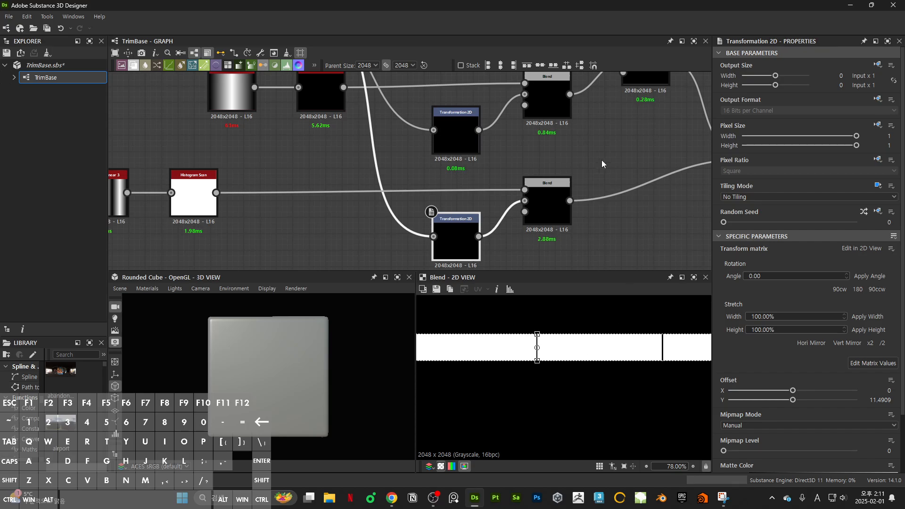
pyautogui.moveTo(601, 160); pyautogui.dragTo(414, 225, button='middle')
pyautogui.click(574, 225)
pyautogui.click(726, 284)
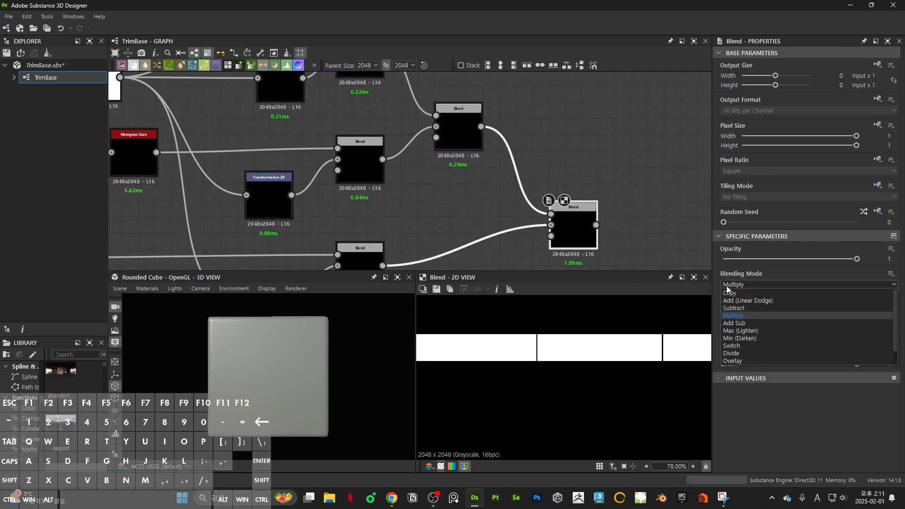
pyautogui.click(740, 330)
# Move the newest strip up against the strips above by setting its Transformation 2D node's Y offset to 10.4815
pyautogui.moveTo(454, 267); pyautogui.dragTo(440, 238, button='middle')
pyautogui.click(441, 242)
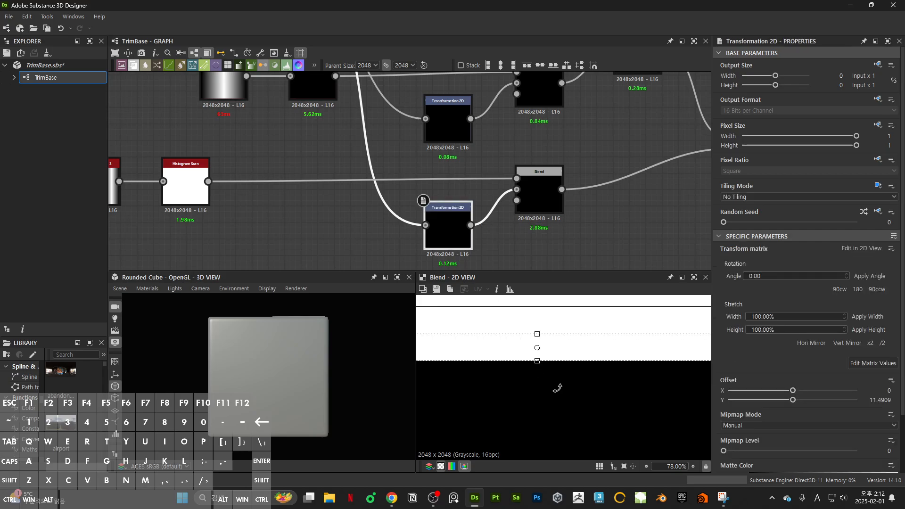
pyautogui.scroll(8, 568, 354)
pyautogui.moveTo(547, 362); pyautogui.dragTo(539, 341)
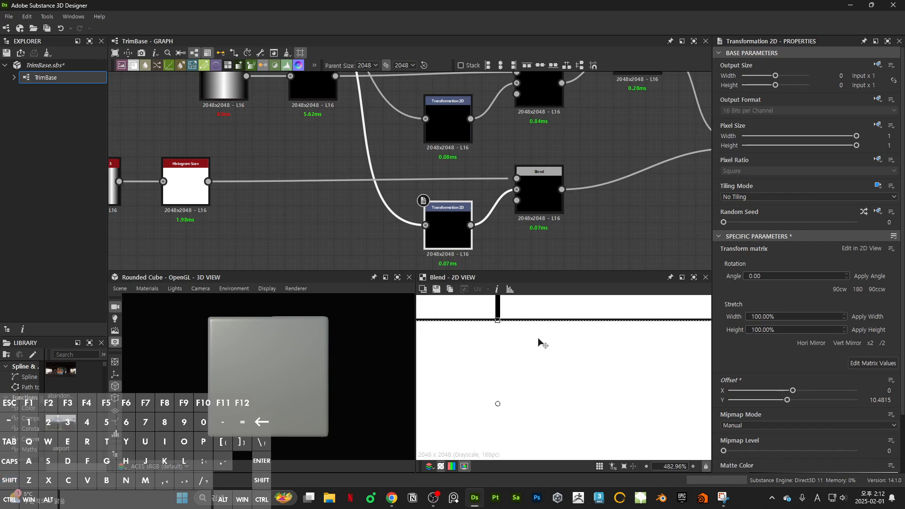
pyautogui.scroll(-10, 541, 343)
pyautogui.scroll(-2, 580, 356)
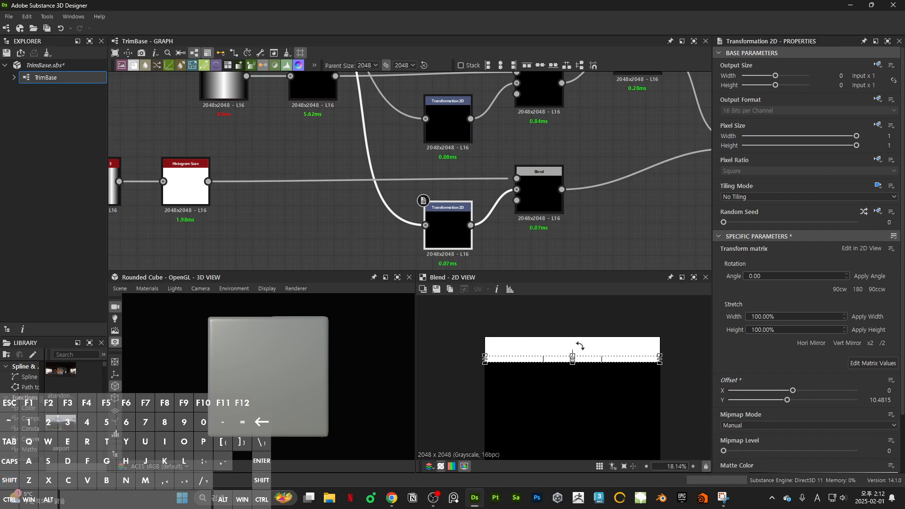
pyautogui.scroll(-5, 591, 173)
pyautogui.scroll(2, 584, 192)
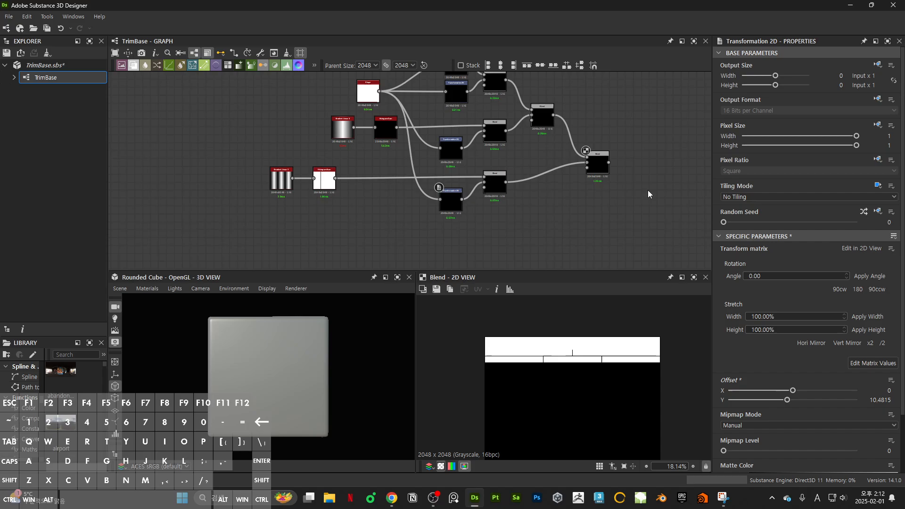
# Add a Bevel node beside the final Max (Lighten) Blend, feed that Blend into its input and preview the bevel
pyautogui.scroll(-1, 630, 374)
pyautogui.moveTo(666, 157); pyautogui.dragTo(544, 164, button='middle')
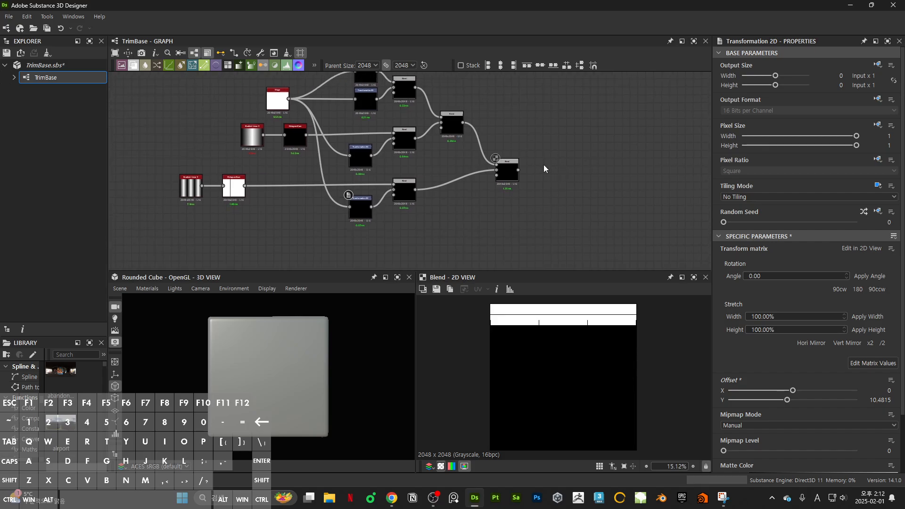
pyautogui.scroll(2, 544, 165)
pyautogui.moveTo(564, 201); pyautogui.dragTo(507, 197, button='middle')
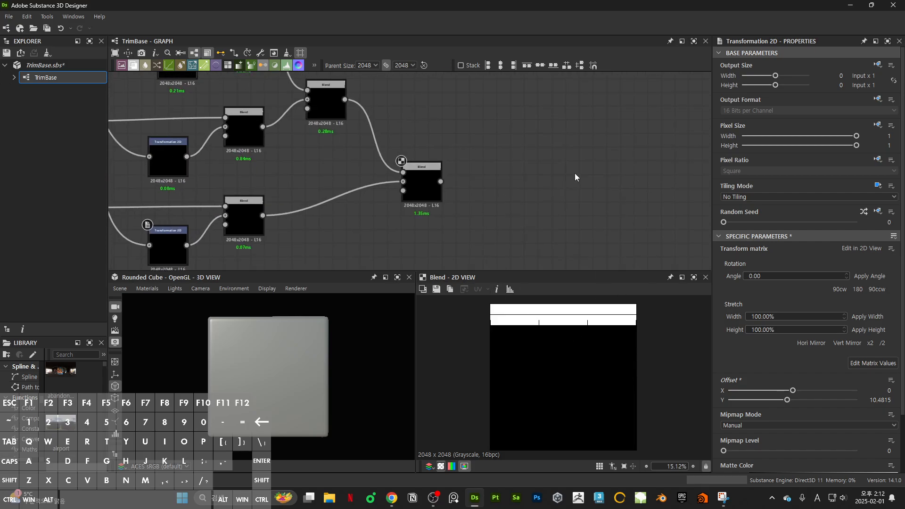
pyautogui.press('space')
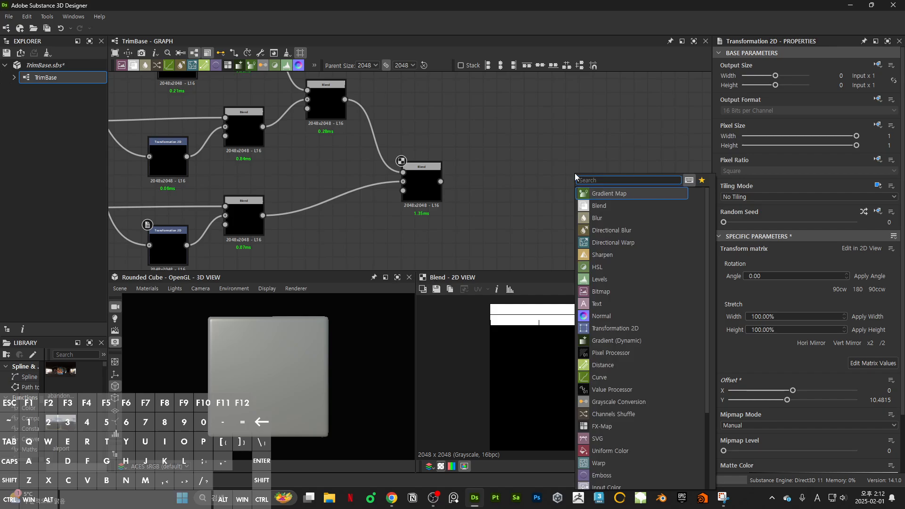
pyautogui.write('bevel')
pyautogui.click(588, 196)
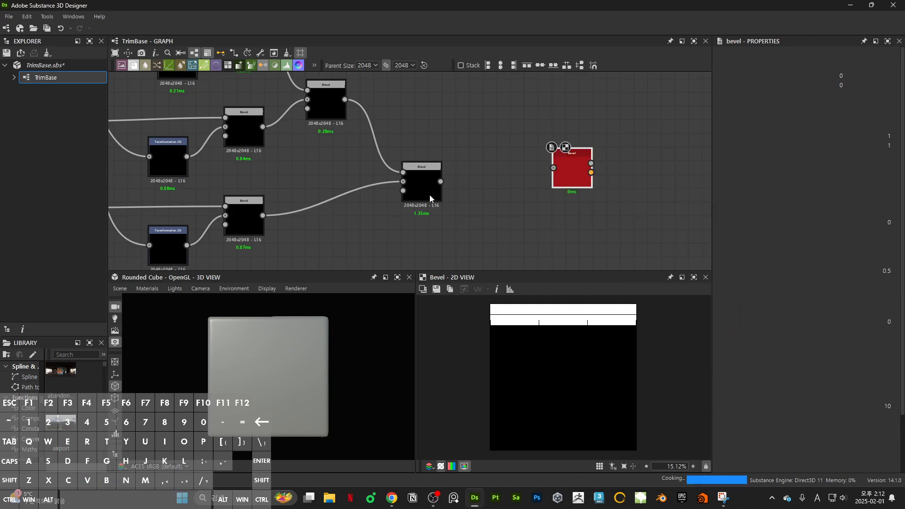
pyautogui.moveTo(441, 182); pyautogui.dragTo(553, 167)
pyautogui.moveTo(564, 164); pyautogui.dragTo(488, 176)
pyautogui.doubleClick(489, 176)
# Set the Bevel node's Distance to -0.11 and inspect the bevelled strips up close
pyautogui.scroll(3, 490, 177)
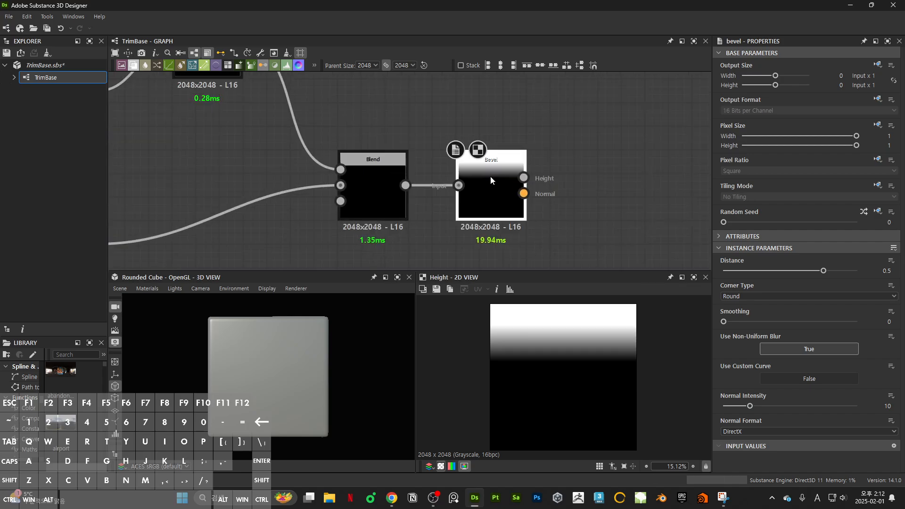
pyautogui.moveTo(822, 271); pyautogui.dragTo(783, 278)
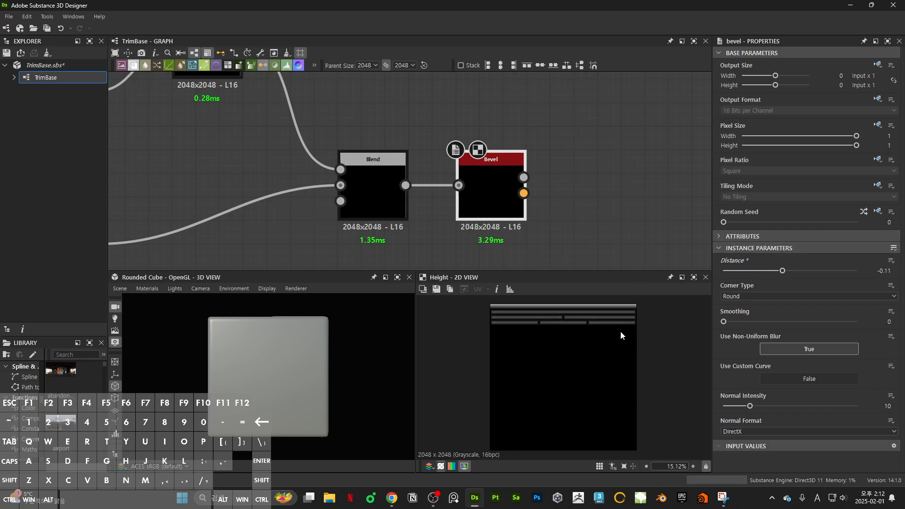
pyautogui.scroll(2, 538, 327)
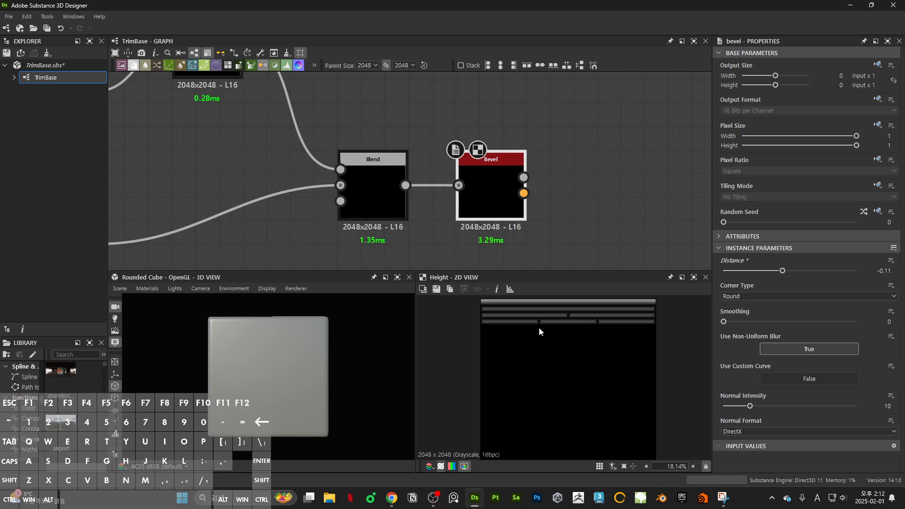
pyautogui.moveTo(544, 324); pyautogui.dragTo(534, 375, button='middle')
pyautogui.scroll(5, 625, 340)
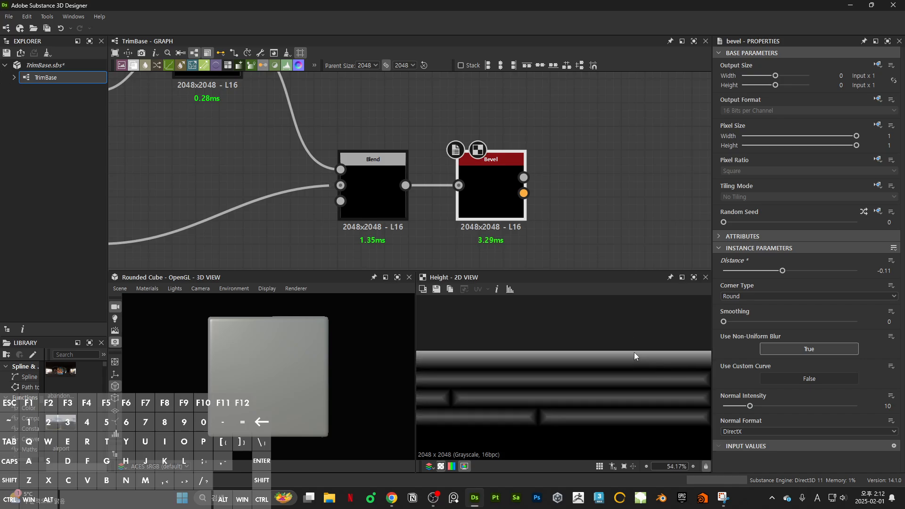
pyautogui.scroll(-5, 622, 358)
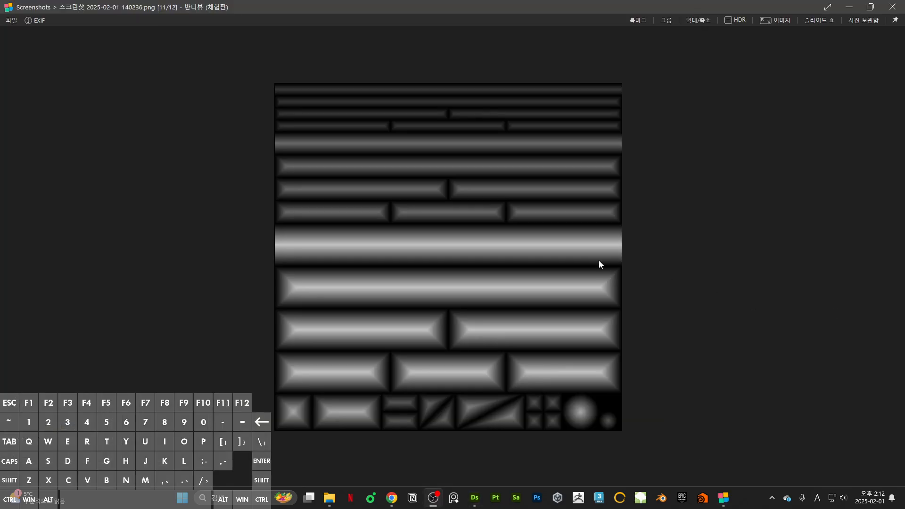
# Compare the reference trim sheet screenshot in the image viewer with the Bevel node's height output, especially the strip edges and splits
pyautogui.scroll(6, 547, 186)
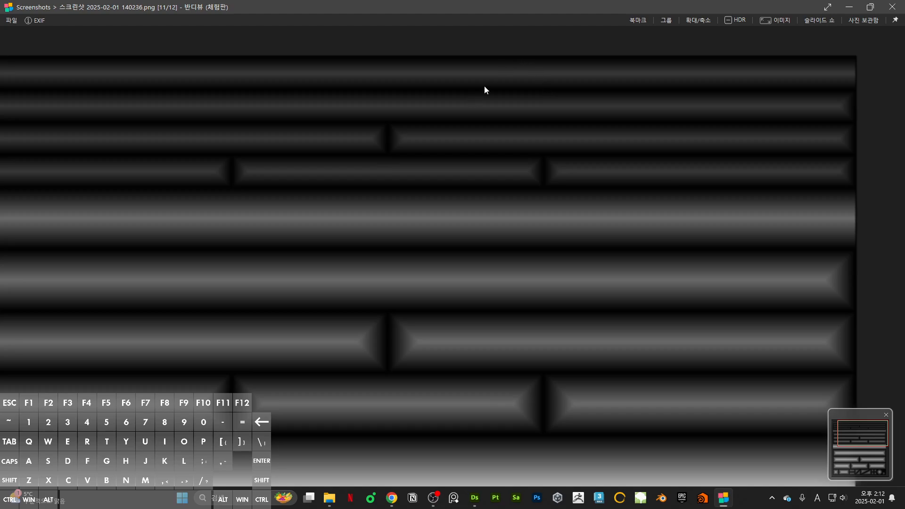
pyautogui.click(850, 8)
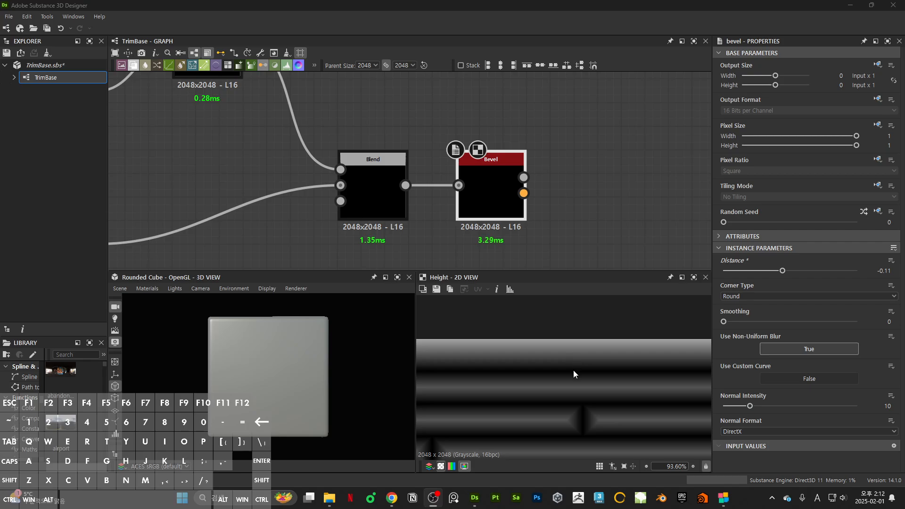
pyautogui.scroll(-5, 571, 340)
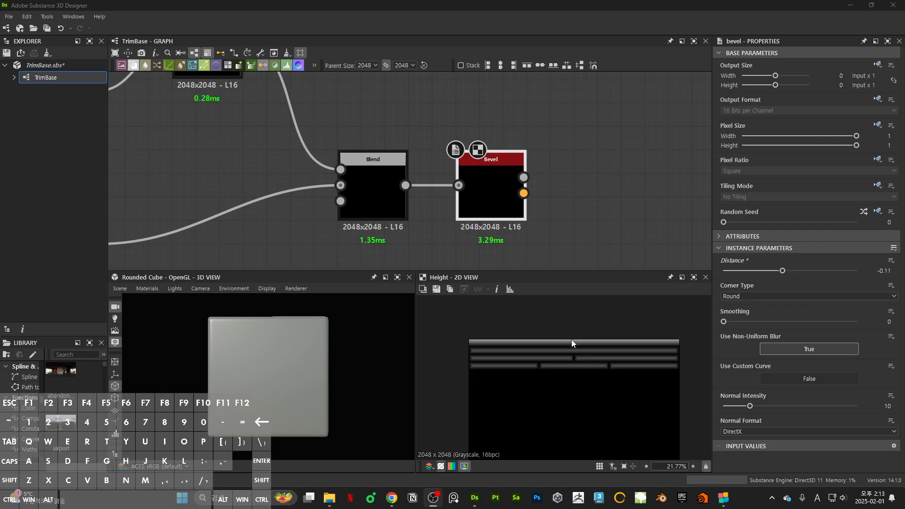
pyautogui.moveTo(562, 189); pyautogui.dragTo(518, 196, button='middle')
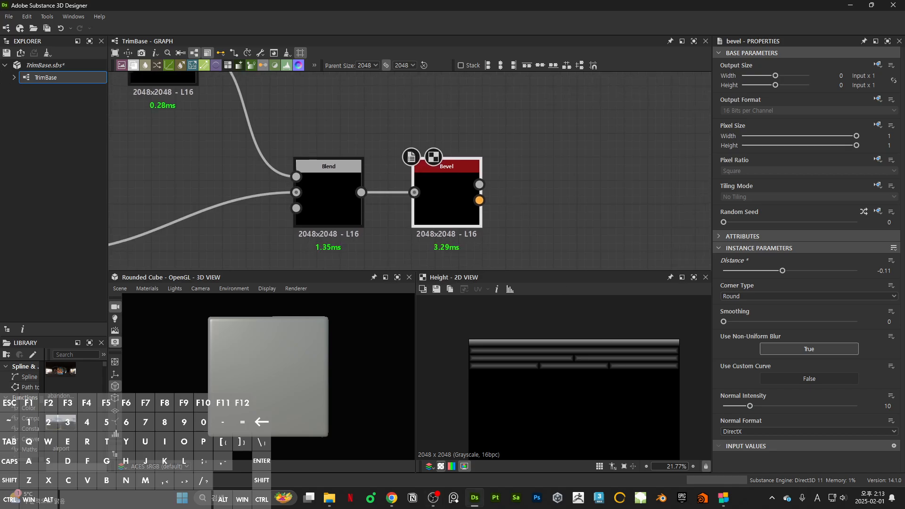
pyautogui.scroll(2, 547, 354)
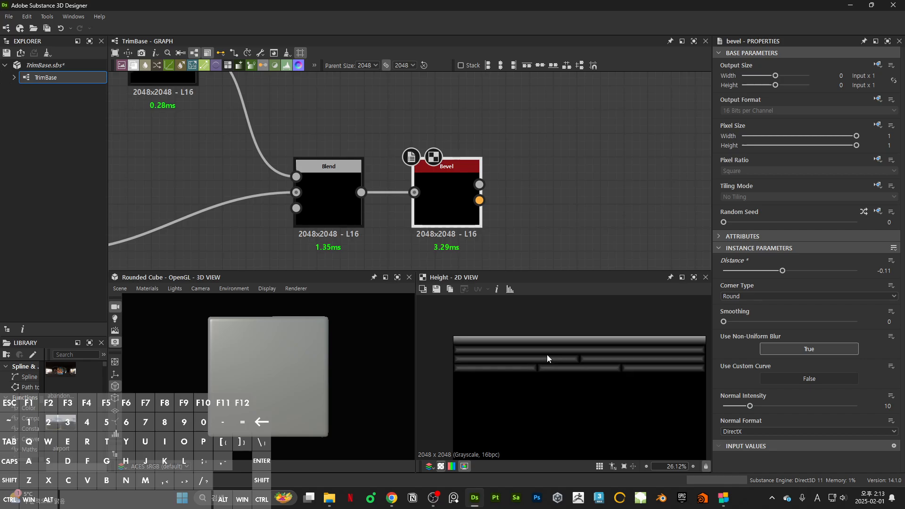
pyautogui.moveTo(546, 354); pyautogui.dragTo(561, 316, button='middle')
pyautogui.scroll(-2, 562, 323)
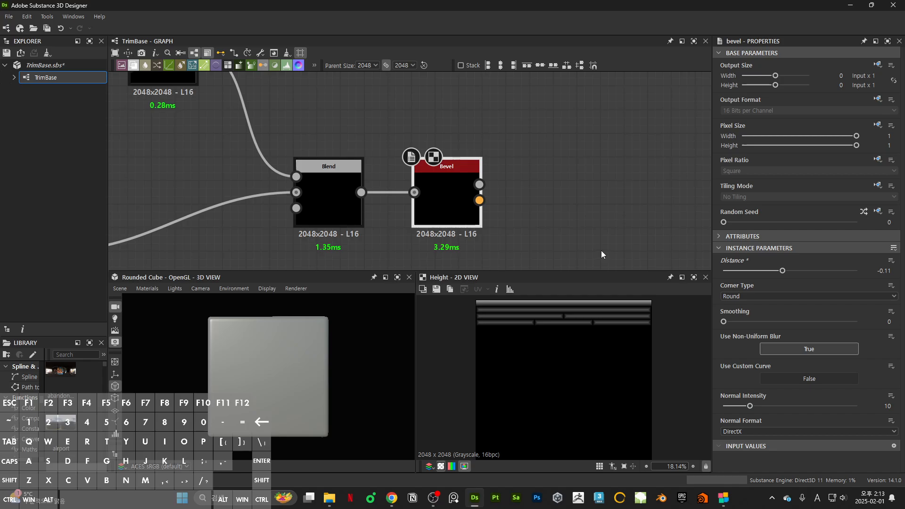
pyautogui.moveTo(527, 202); pyautogui.dragTo(615, 199, button='middle')
pyautogui.scroll(3, 556, 326)
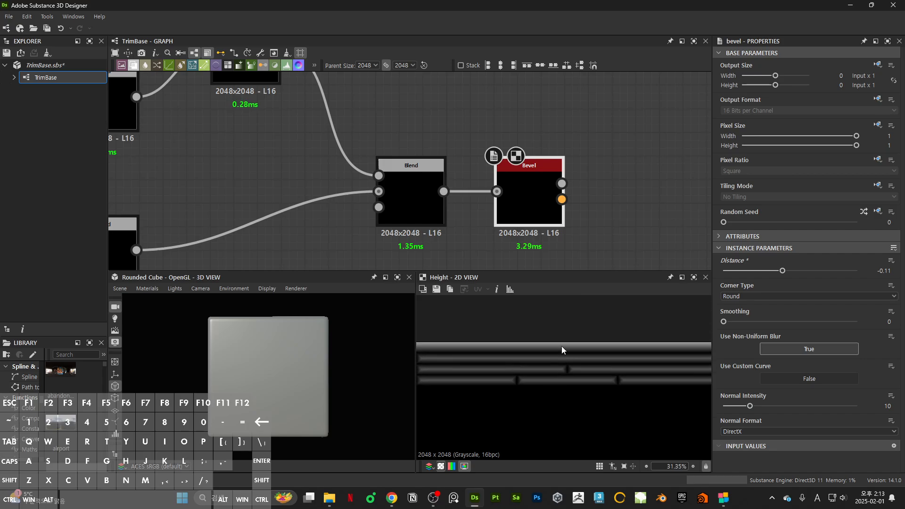
pyautogui.scroll(6, 592, 377)
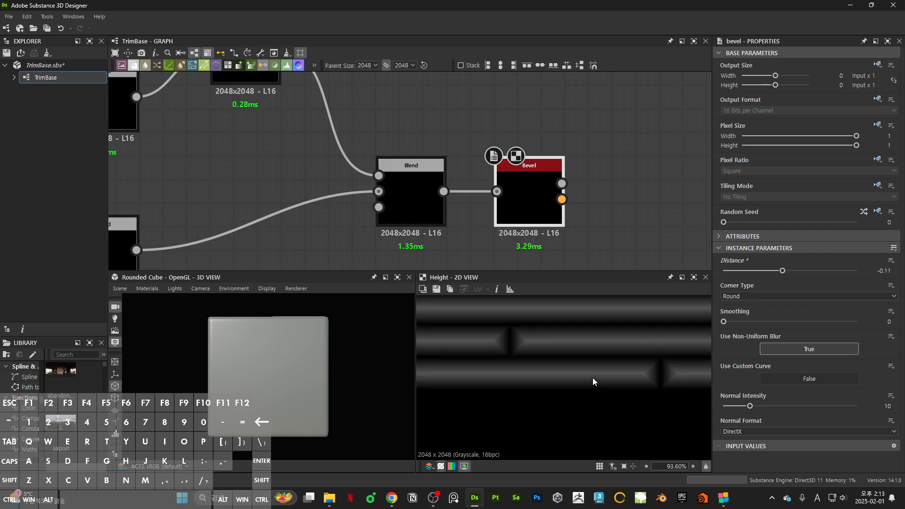
pyautogui.moveTo(591, 421); pyautogui.dragTo(619, 380, button='middle')
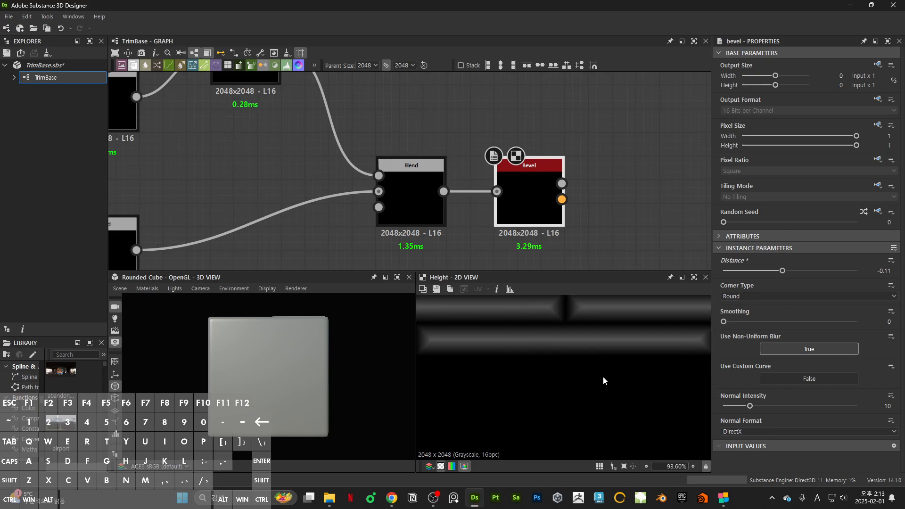
pyautogui.moveTo(598, 347); pyautogui.dragTo(553, 369, button='middle')
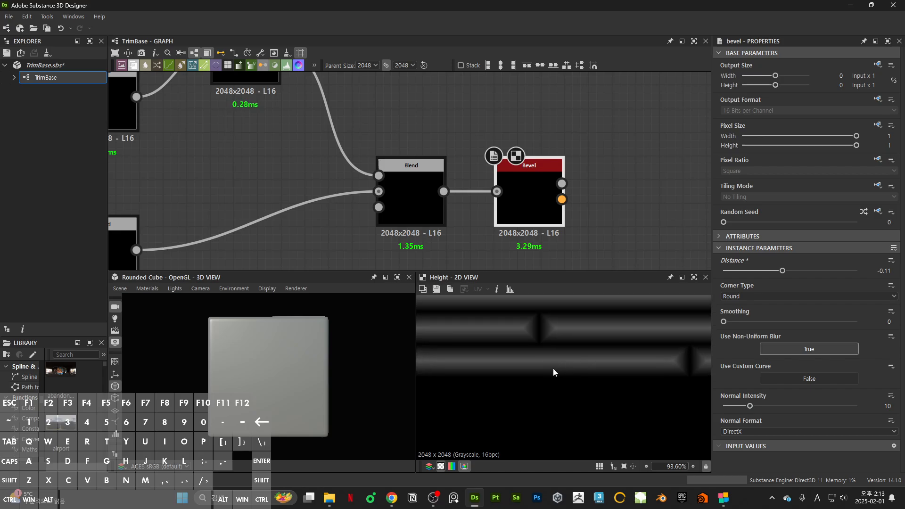
# Preview the final Blend and examine the strips' outer edges and dividing lines, both close up and with the 2D preview tiled
pyautogui.doubleClick(431, 226)
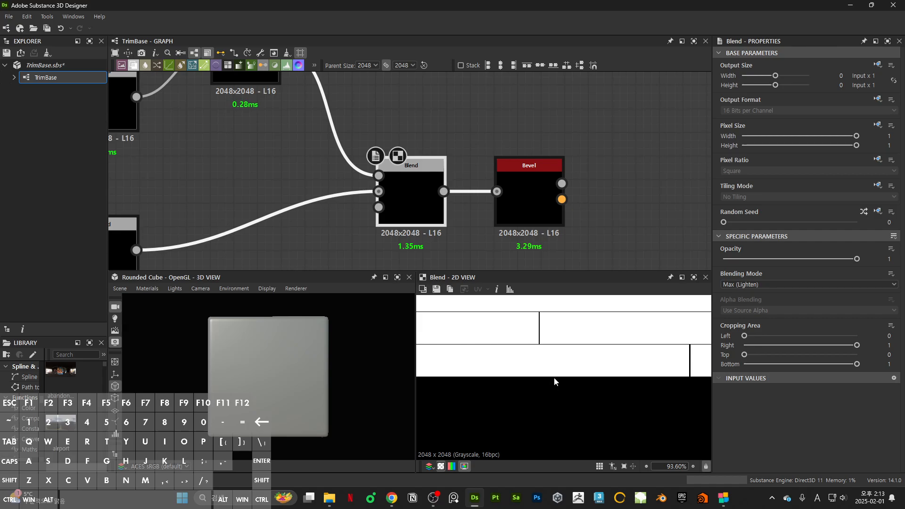
pyautogui.moveTo(560, 420); pyautogui.dragTo(561, 383, button='middle')
pyautogui.scroll(8, 560, 382)
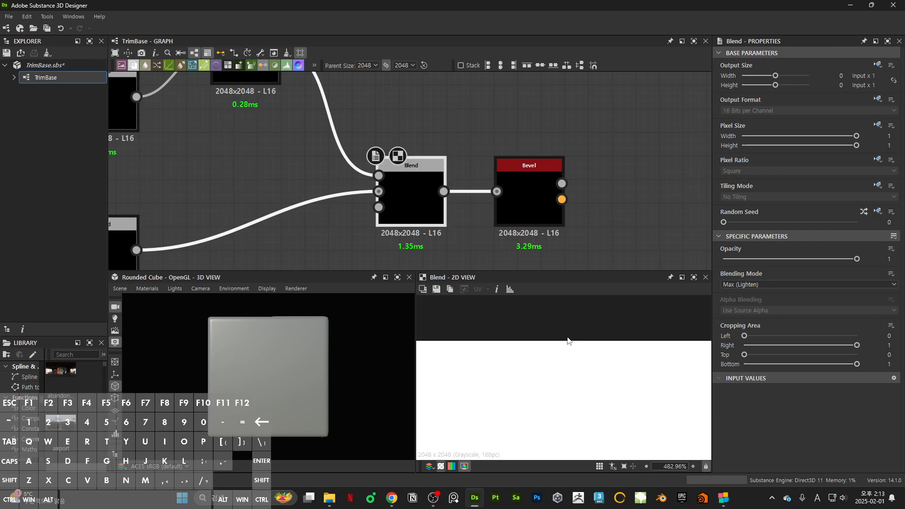
pyautogui.click(533, 189)
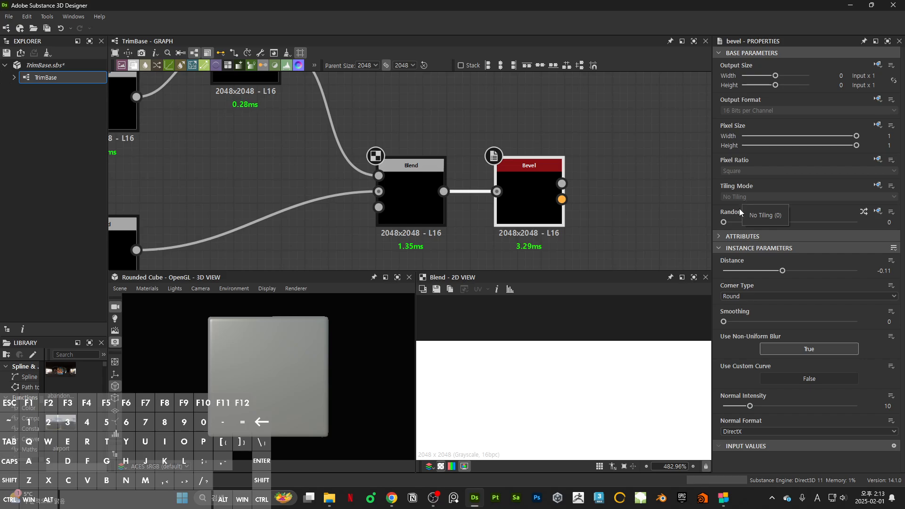
pyautogui.scroll(-10, 568, 361)
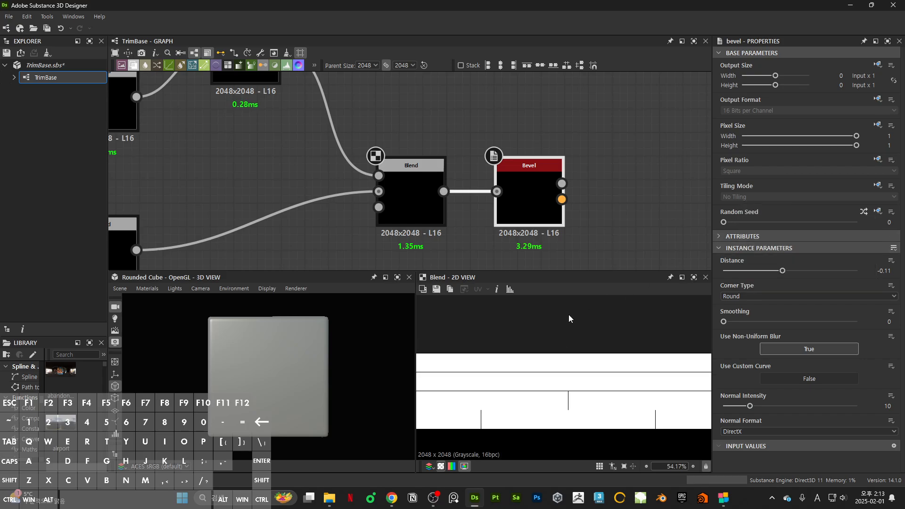
pyautogui.moveTo(567, 363); pyautogui.dragTo(551, 338, button='middle')
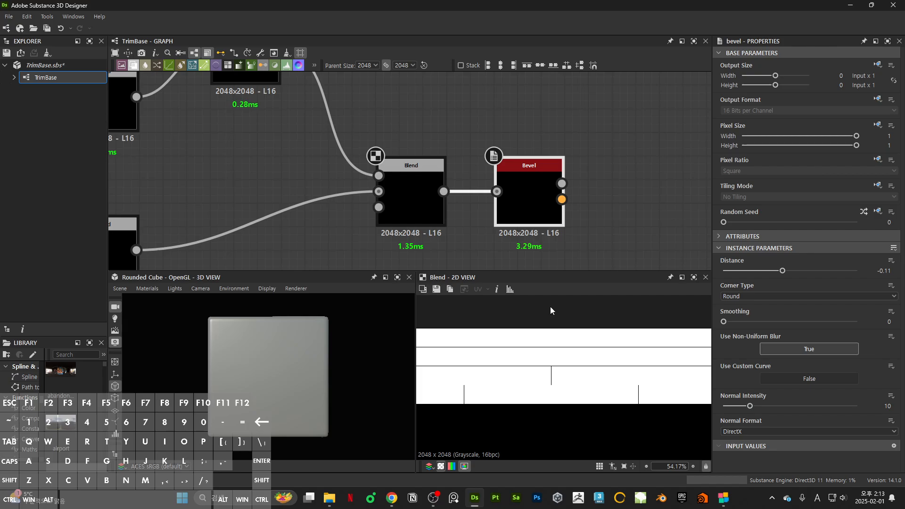
pyautogui.scroll(8, 555, 332)
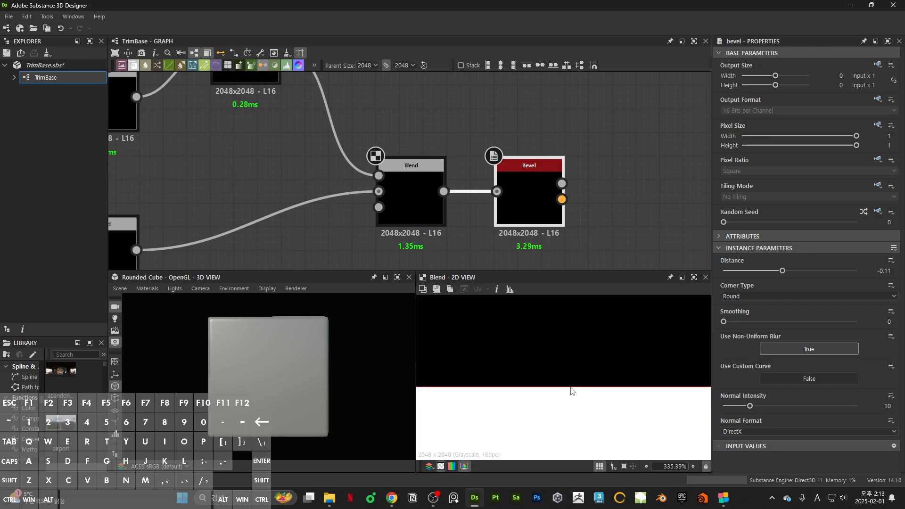
pyautogui.scroll(-13, 573, 349)
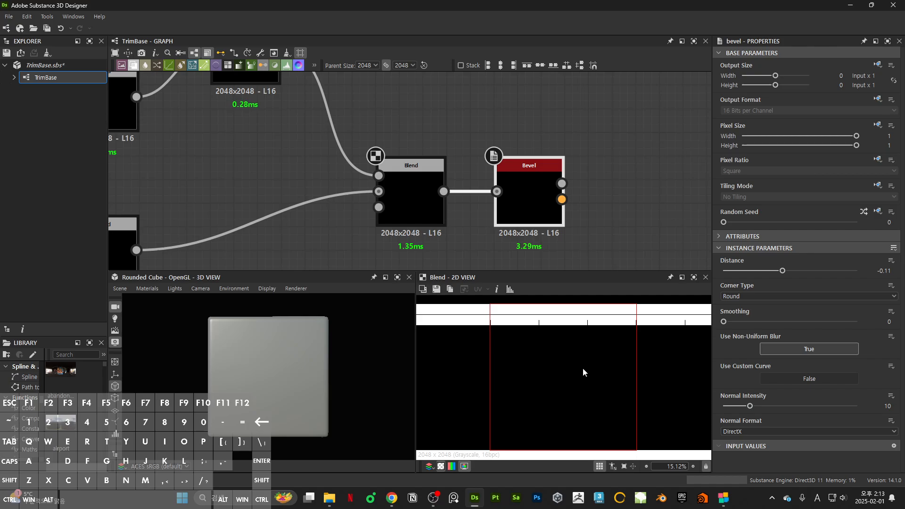
pyautogui.scroll(9, 572, 346)
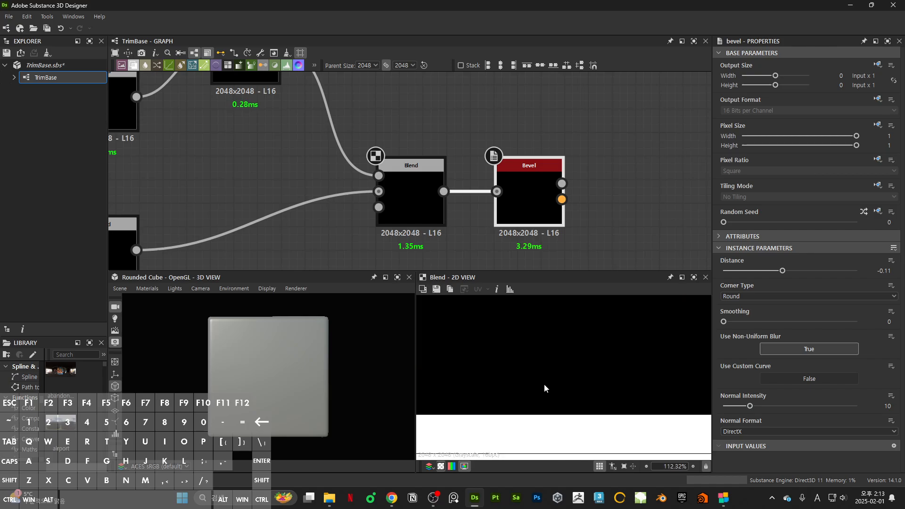
pyautogui.moveTo(532, 408); pyautogui.dragTo(588, 336, button='middle')
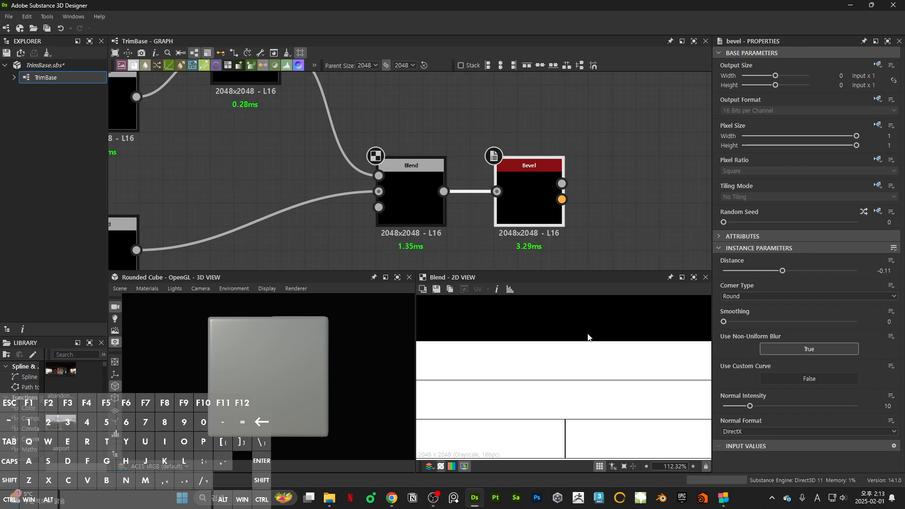
pyautogui.scroll(4, 572, 340)
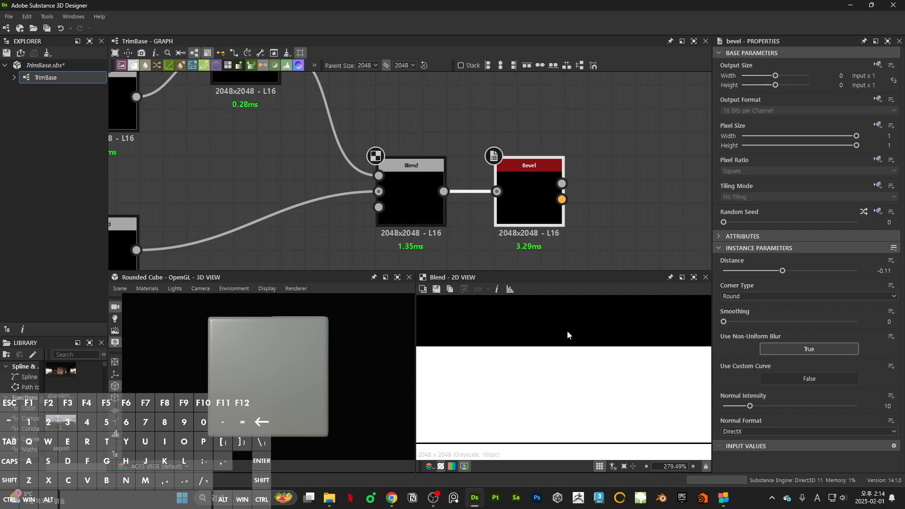
# Preview the Bevel node's height output and override its Tiling Mode with Vertical Tiling
pyautogui.press('space')
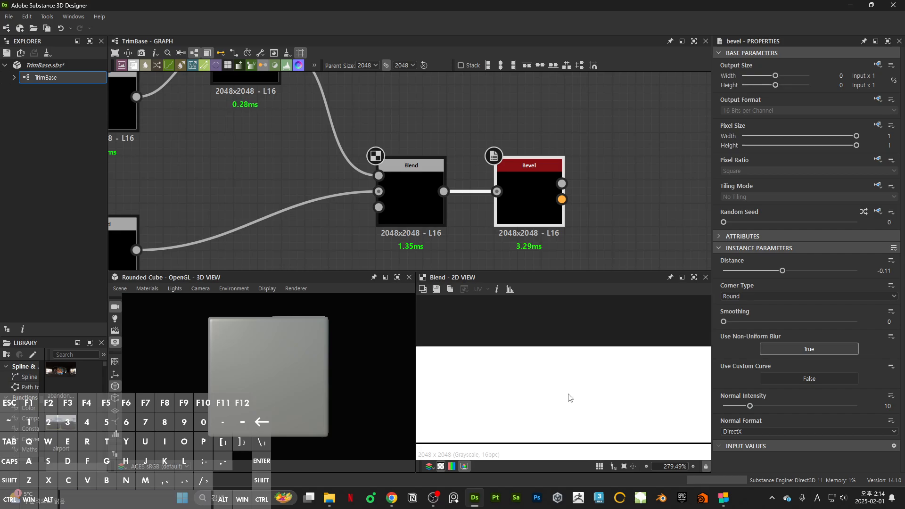
pyautogui.scroll(-6, 565, 372)
pyautogui.doubleClick(550, 179)
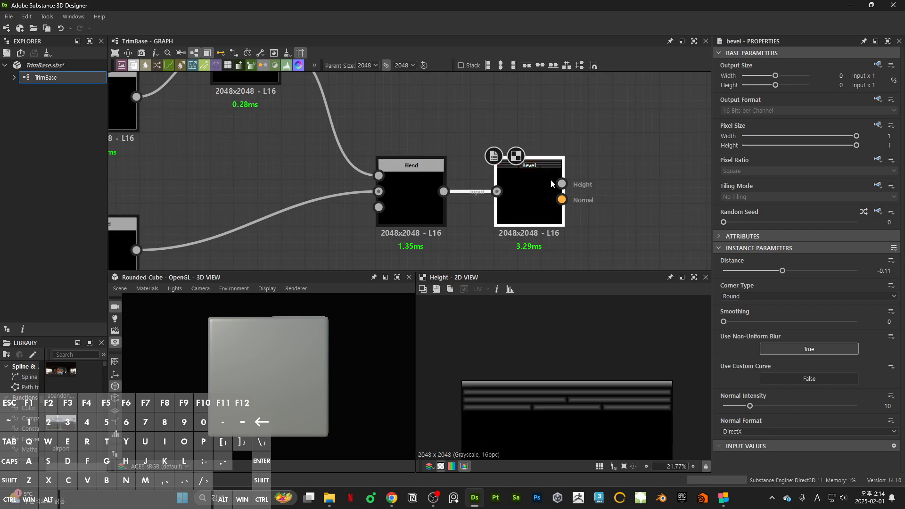
pyautogui.scroll(3, 561, 376)
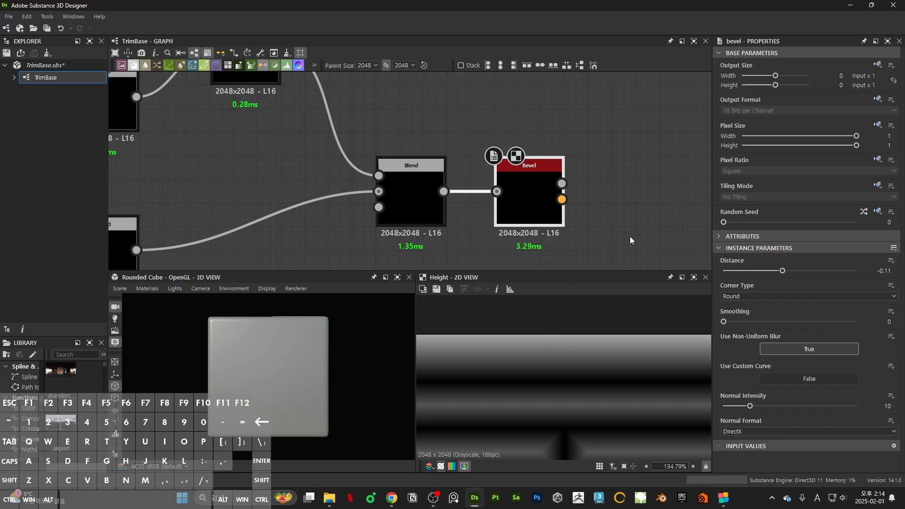
pyautogui.click(878, 185)
pyautogui.click(861, 223)
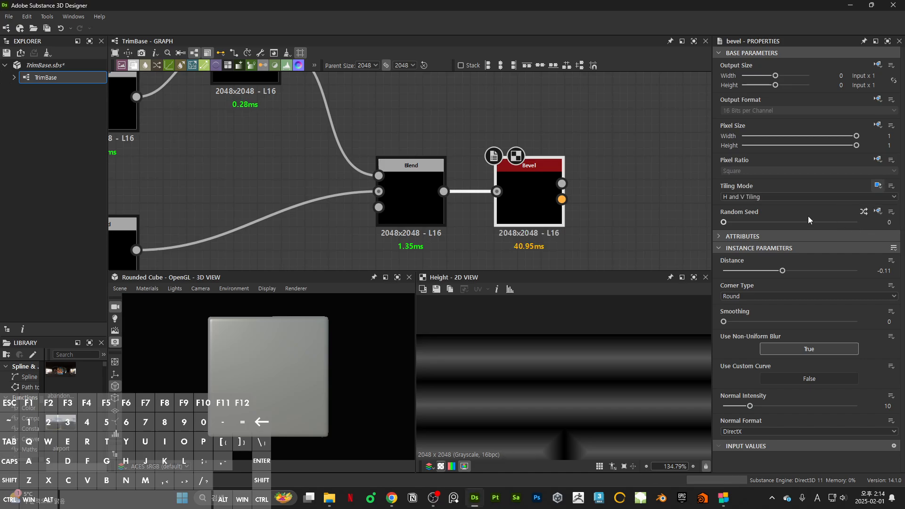
pyautogui.click(748, 198)
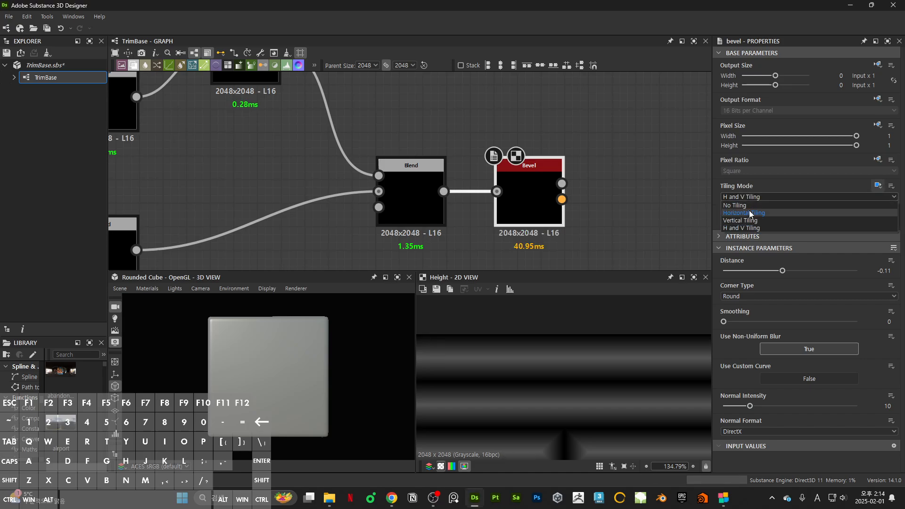
pyautogui.click(747, 222)
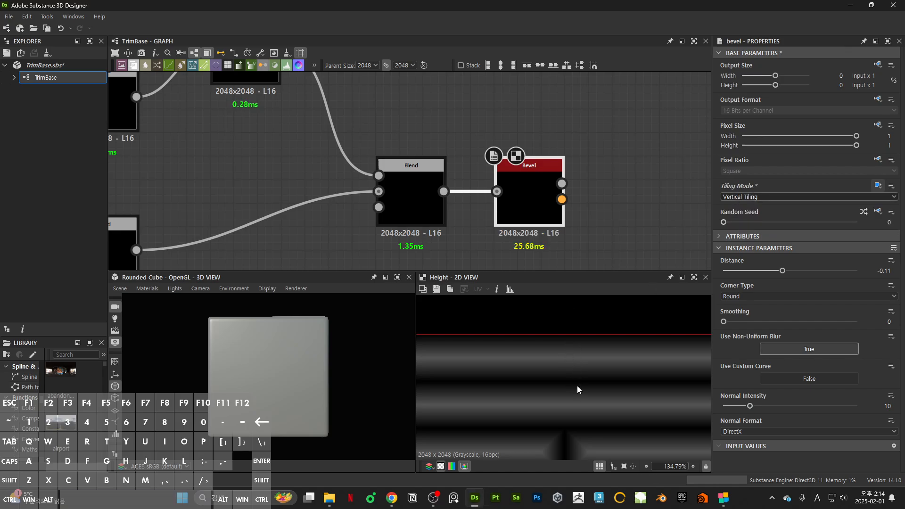
# Examine the bevelled strips' outer edges and dividing gaps close up and zoomed out, with the 2D preview tiled and untiled
pyautogui.scroll(-10, 608, 384)
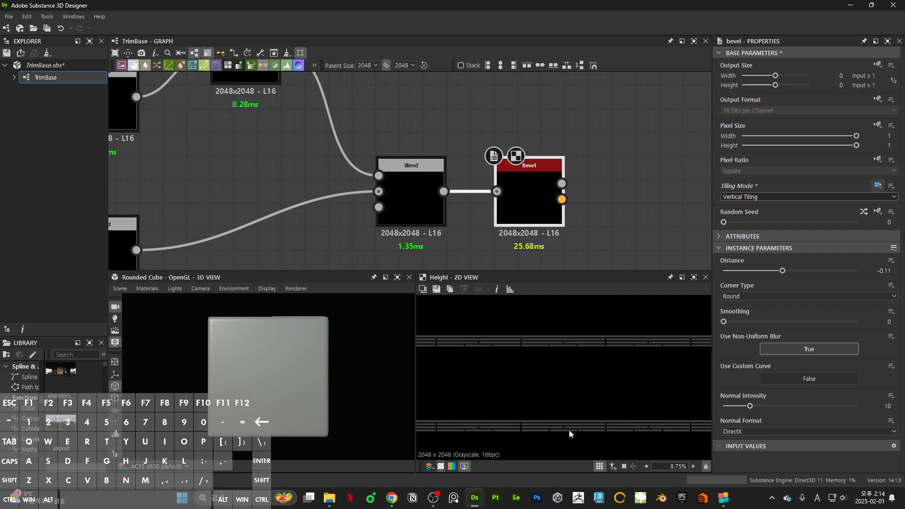
pyautogui.scroll(7, 561, 315)
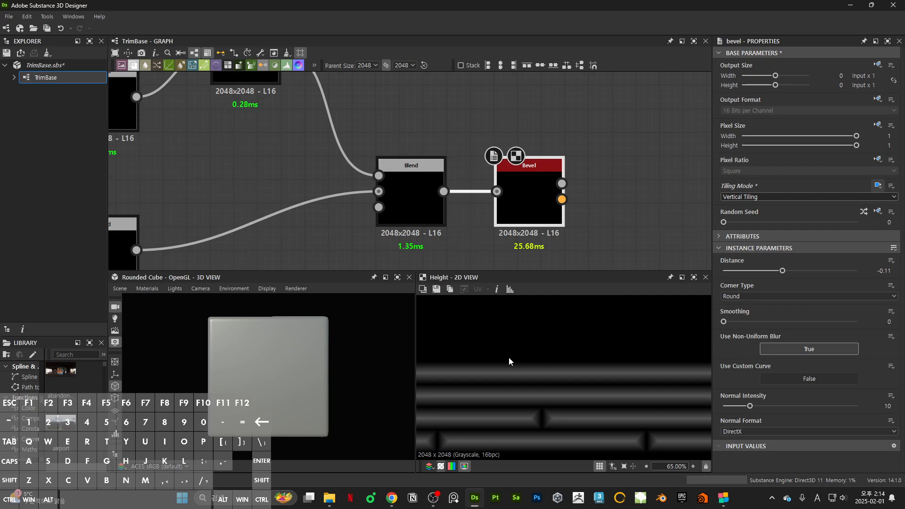
pyautogui.scroll(3, 533, 355)
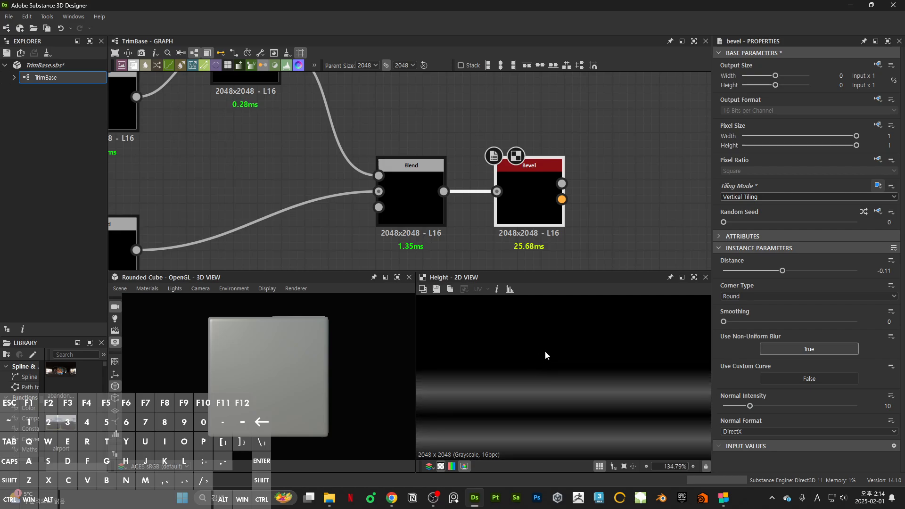
pyautogui.scroll(-7, 559, 394)
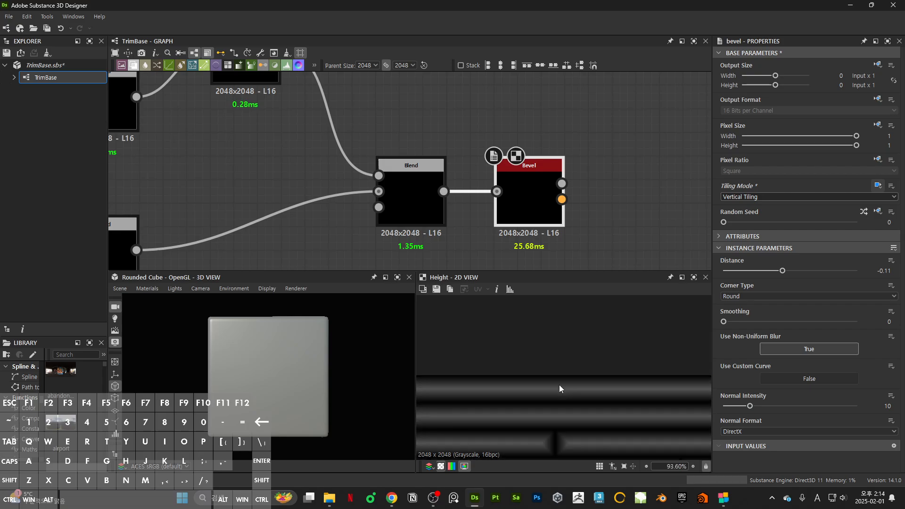
pyautogui.scroll(-1, 562, 369)
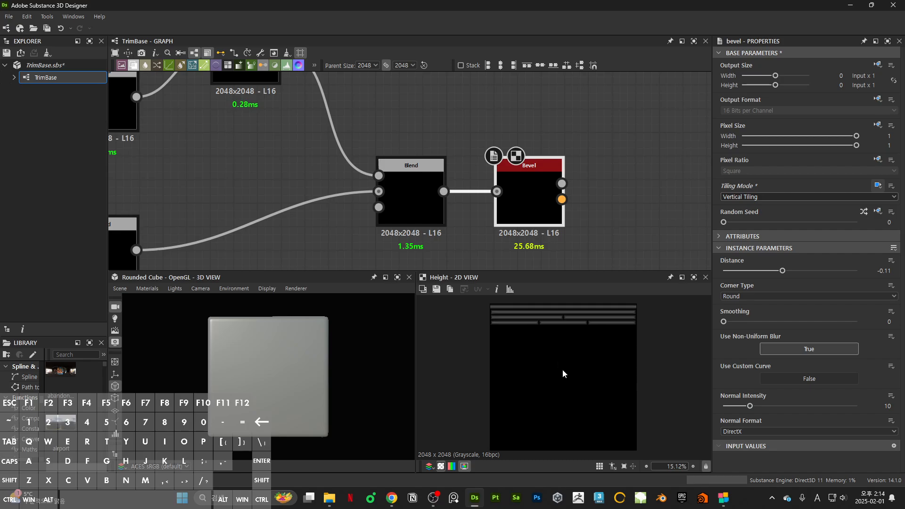
pyautogui.press('space')
pyautogui.scroll(4, 660, 324)
pyautogui.moveTo(657, 308); pyautogui.dragTo(622, 379, button='middle')
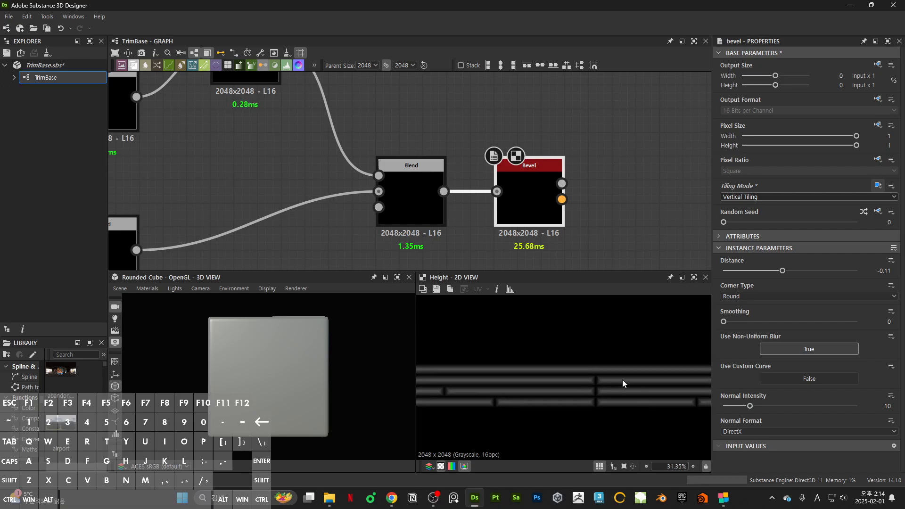
pyautogui.scroll(-2, 573, 382)
pyautogui.press('f')
pyautogui.press('space')
# Move the Bevel node well away from the final Blend to free graph space between them
pyautogui.scroll(-5, 551, 163)
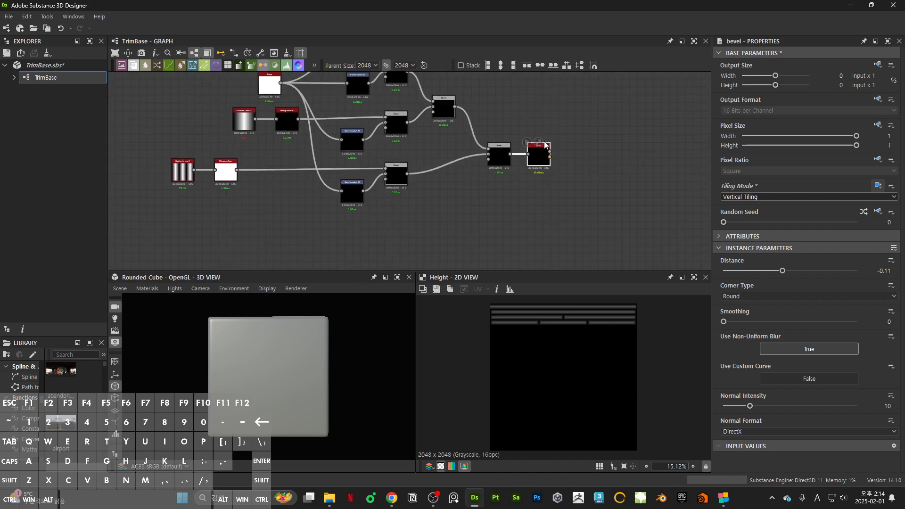
pyautogui.moveTo(312, 121); pyautogui.dragTo(583, 234)
pyautogui.click(474, 183)
pyautogui.moveTo(554, 188); pyautogui.dragTo(572, 168)
pyautogui.moveTo(478, 183); pyautogui.dragTo(535, 193, button='middle')
pyautogui.moveTo(626, 181); pyautogui.dragTo(632, 178)
pyautogui.moveTo(566, 184); pyautogui.dragTo(598, 177, button='middle')
# Paste a copy of the strip network without the Bevel below the original and preview the copy's final Blend
pyautogui.moveTo(309, 101); pyautogui.dragTo(542, 203)
pyautogui.moveTo(407, 171); pyautogui.dragTo(428, 126, button='middle')
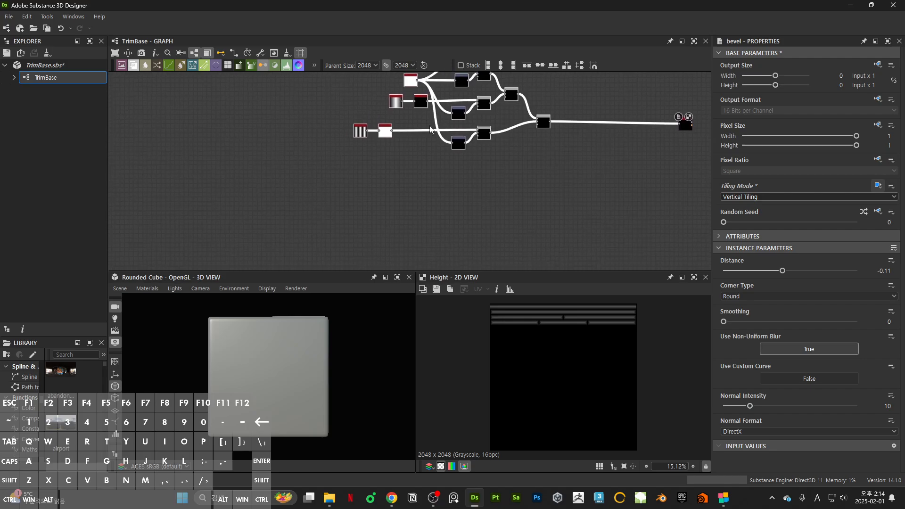
pyautogui.hotkey('ctrl', 'v')
pyautogui.moveTo(652, 210); pyautogui.dragTo(544, 224)
pyautogui.doubleClick(545, 224)
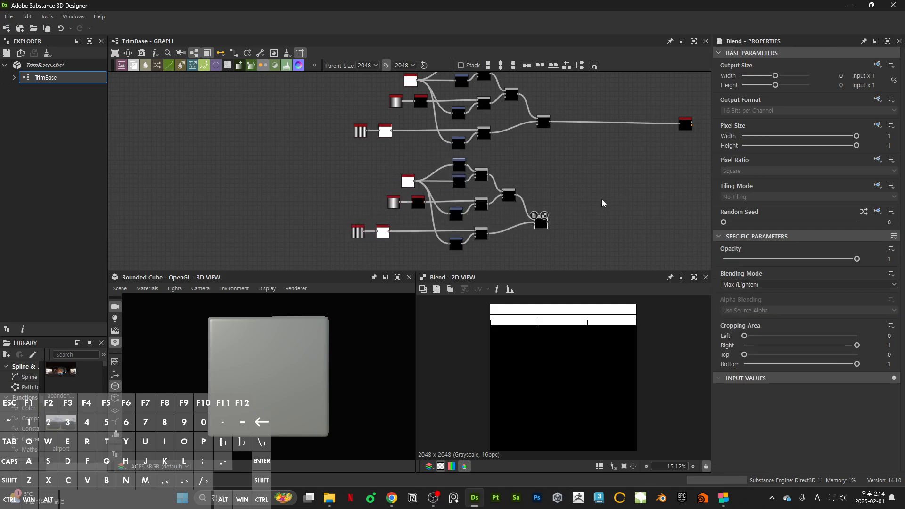
# Delete the three lower Transformation 2D nodes from the copied network and preview the remaining one
pyautogui.scroll(2, 465, 202)
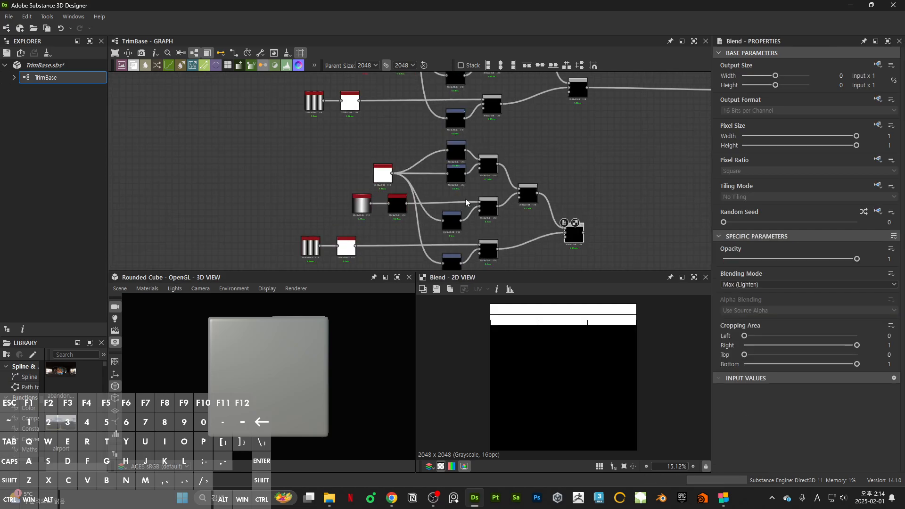
pyautogui.scroll(2, 465, 201)
pyautogui.click(472, 122)
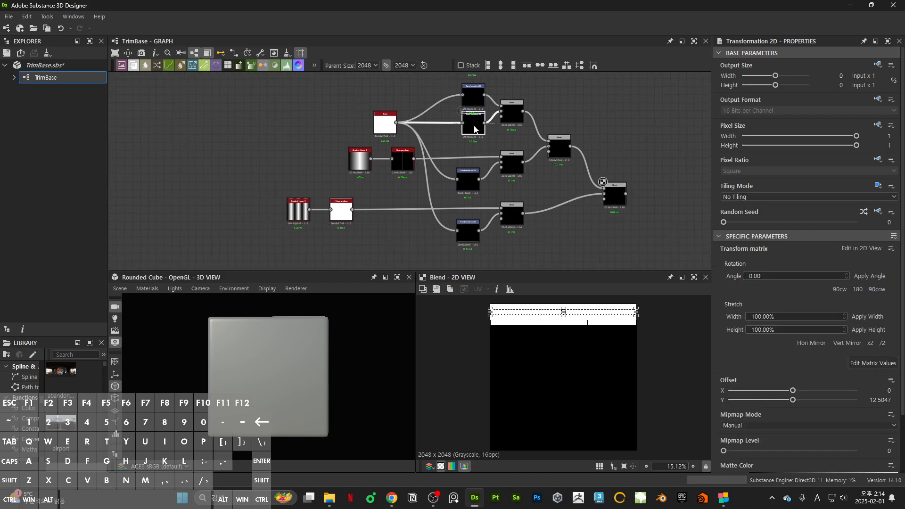
pyautogui.press('Delete')
pyautogui.click(466, 181)
pyautogui.press('Delete')
pyautogui.click(471, 238)
pyautogui.press('Delete')
pyautogui.doubleClick(472, 95)
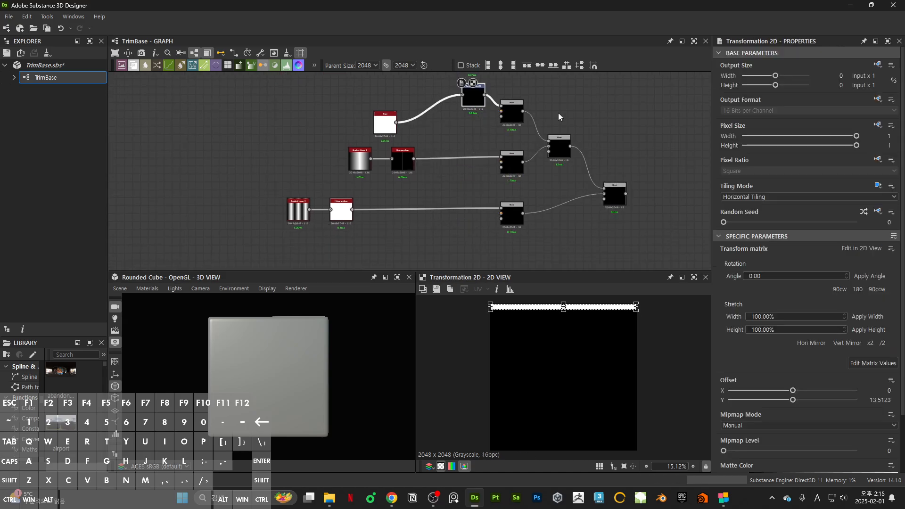
# Add a Blend node combining the original and copied networks' final Blends, with Blending Mode set to Max (Lighten)
pyautogui.moveTo(558, 112); pyautogui.dragTo(498, 203, button='middle')
pyautogui.moveTo(567, 208); pyautogui.dragTo(529, 192, button='middle')
pyautogui.click(573, 179)
pyautogui.press('space')
pyautogui.write('bl')
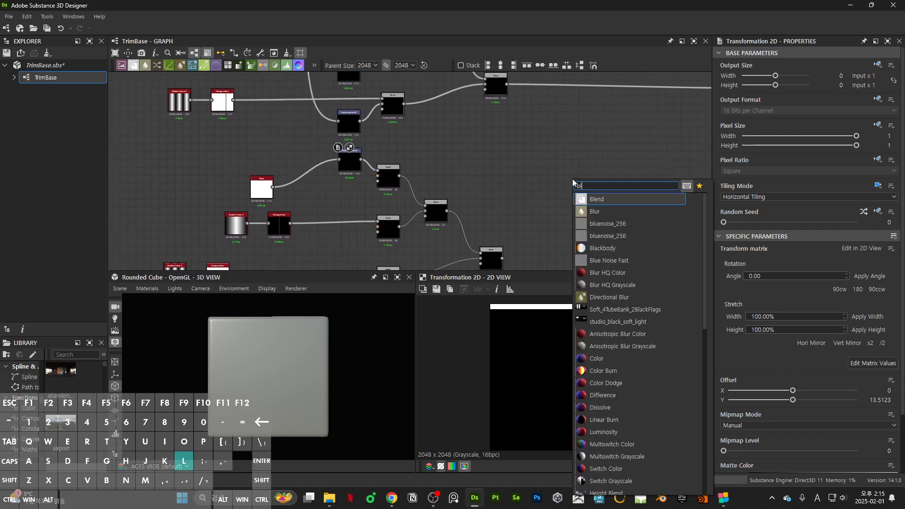
pyautogui.press('Return')
pyautogui.moveTo(507, 85); pyautogui.dragTo(502, 258)
pyautogui.click(733, 285)
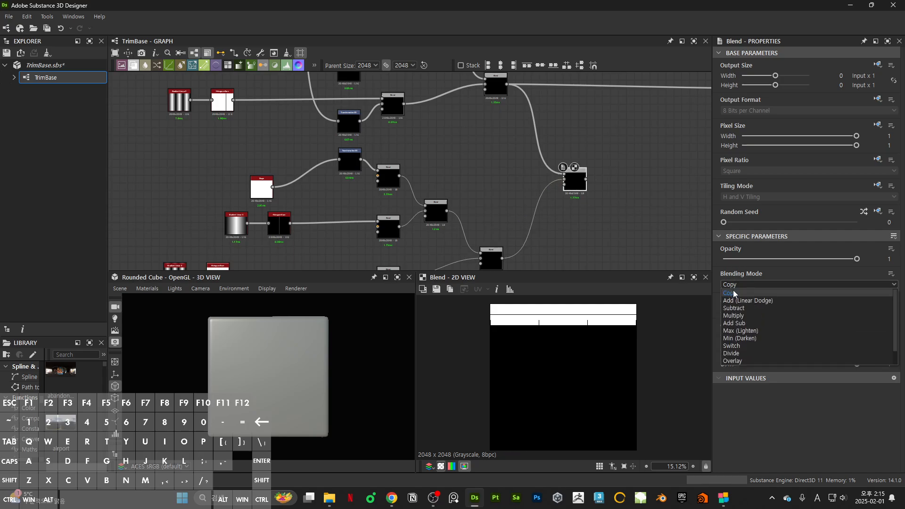
pyautogui.click(738, 330)
# Move the copied network's Transformation 2D strip below the existing rows, to a Y offset of about 9.47
pyautogui.click(354, 171)
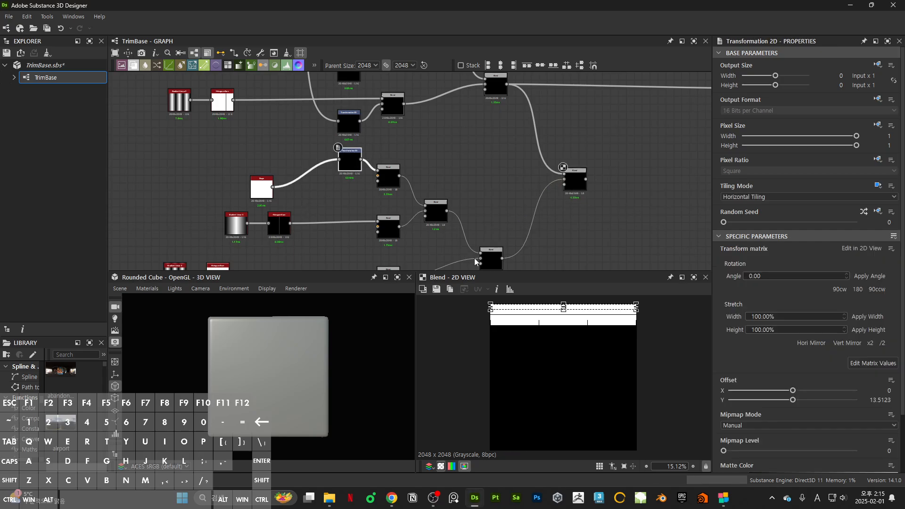
pyautogui.scroll(5, 606, 313)
pyautogui.keyDown('shift'); pyautogui.moveTo(605, 368); pyautogui.dragTo(556, 347); pyautogui.keyUp('shift')
pyautogui.scroll(12, 561, 377)
pyautogui.scroll(-8, 561, 348)
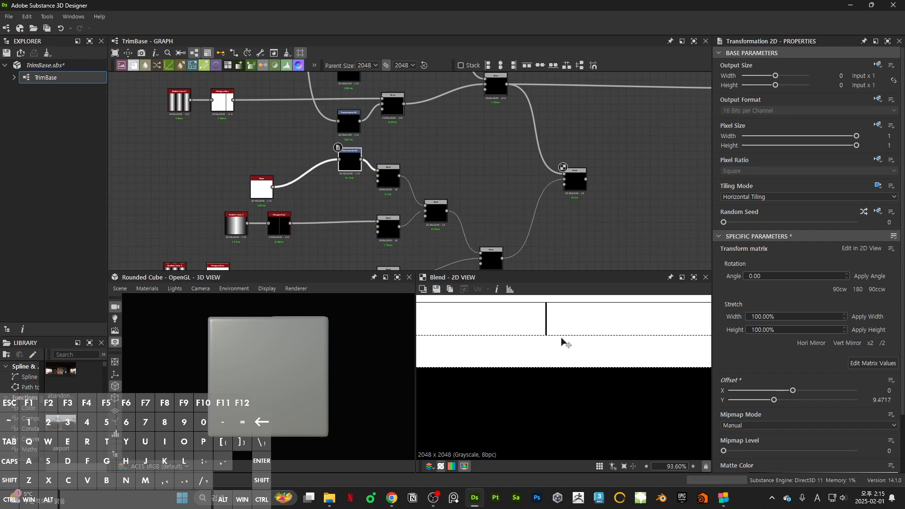
pyautogui.scroll(-3, 507, 348)
pyautogui.scroll(-1, 505, 356)
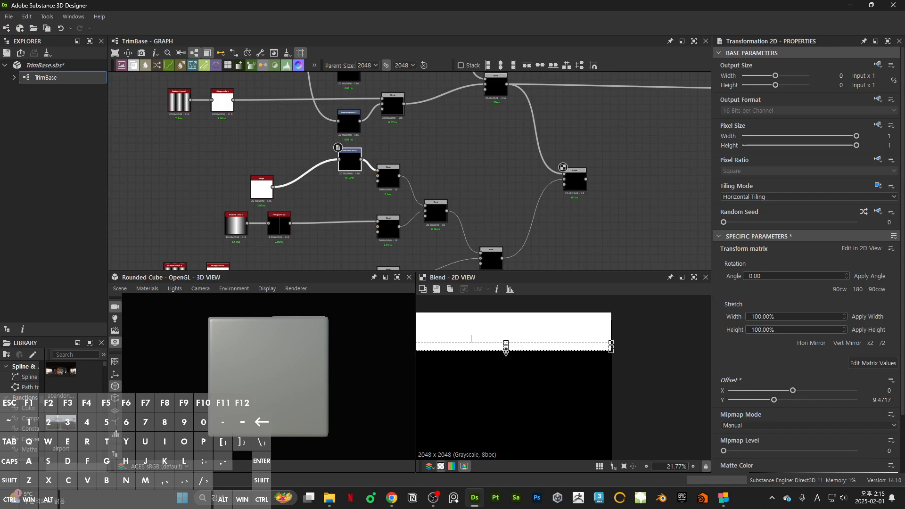
# Stretch the new strip's lower edge downward into a taller row and adjust its height to a Y offset of about 4.26
pyautogui.moveTo(506, 350); pyautogui.dragTo(504, 362)
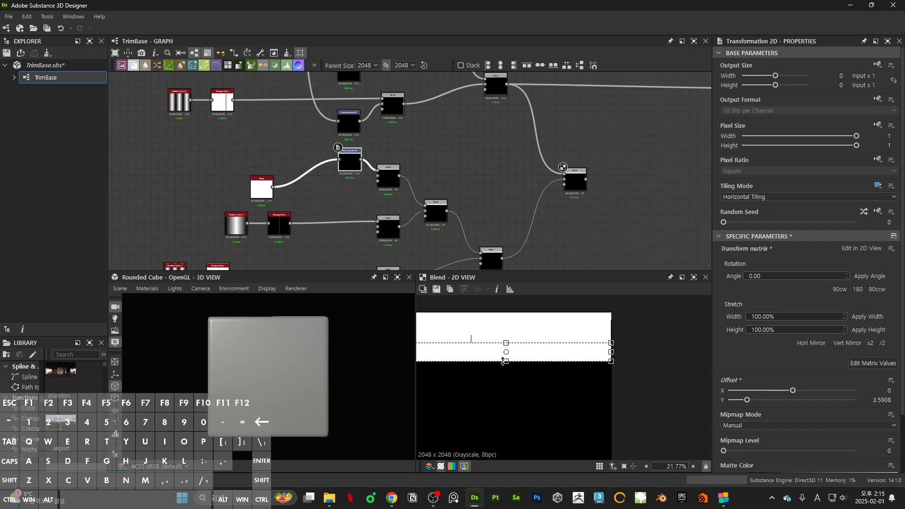
pyautogui.scroll(5, 590, 337)
pyautogui.scroll(-7, 657, 362)
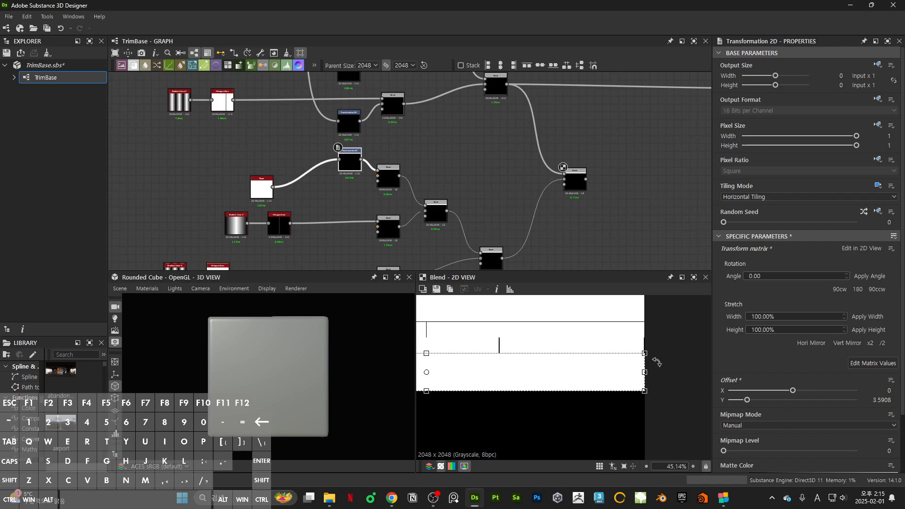
pyautogui.moveTo(562, 342); pyautogui.dragTo(563, 336)
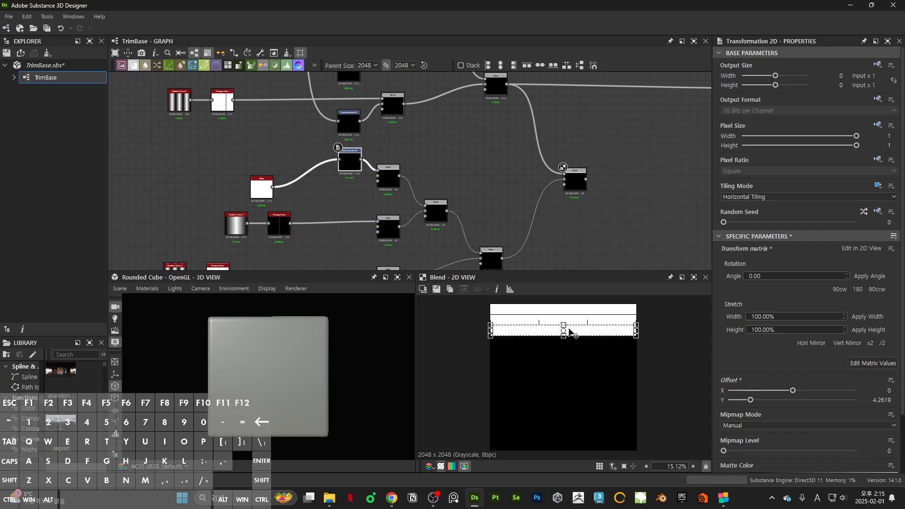
pyautogui.scroll(9, 566, 334)
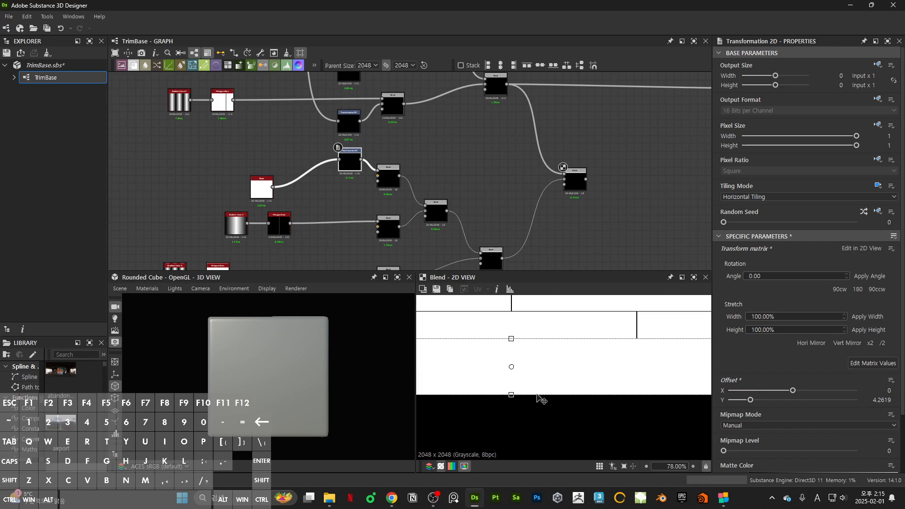
pyautogui.scroll(-8, 579, 366)
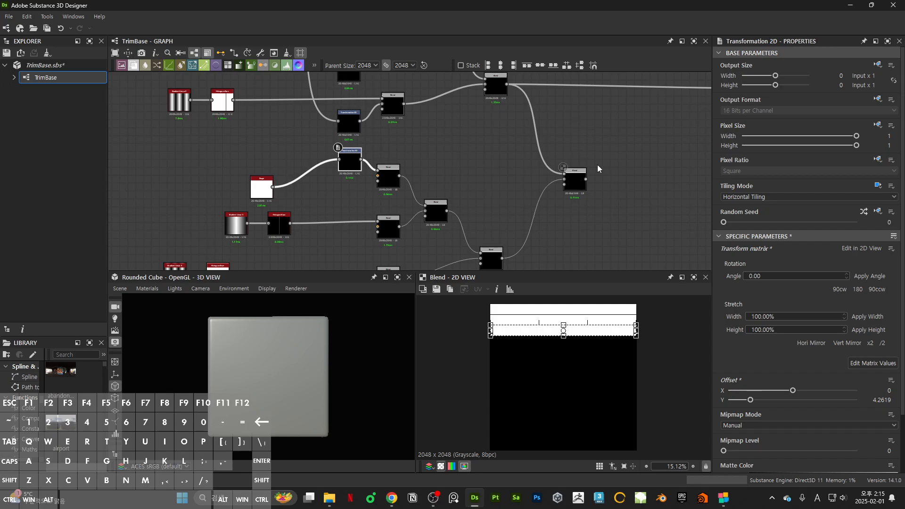
# Duplicate the taller strip's Transformation 2D, place the duplicate beneath it and connect it to the first copied Blend's second input
pyautogui.moveTo(597, 168); pyautogui.dragTo(527, 210, button='middle')
pyautogui.moveTo(292, 185); pyautogui.dragTo(471, 129, button='middle')
pyautogui.scroll(4, 331, 141)
pyautogui.scroll(-3, 461, 134)
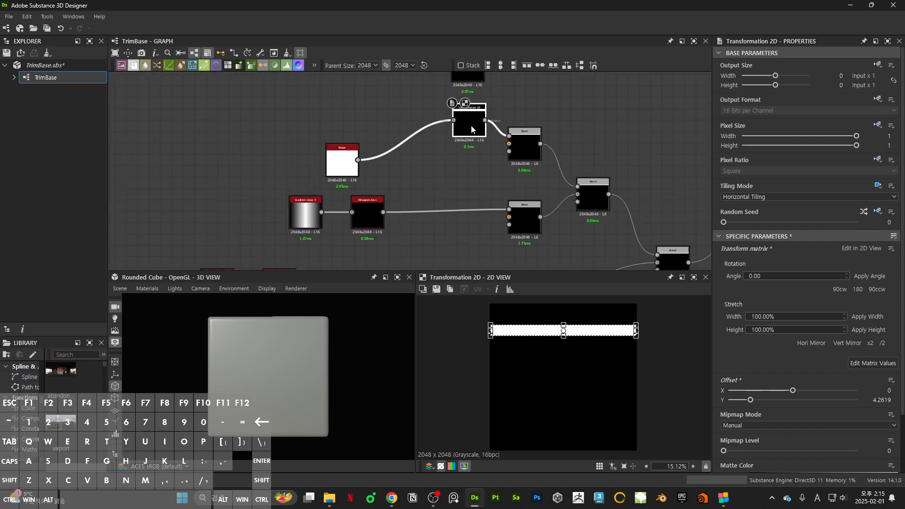
pyautogui.hotkey('ctrl', 'd')
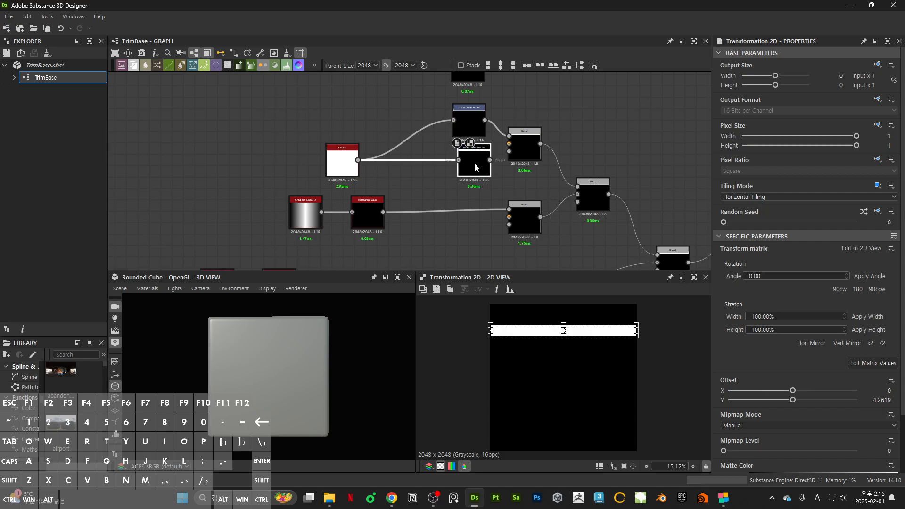
pyautogui.click(465, 172)
pyautogui.moveTo(479, 171); pyautogui.dragTo(509, 144)
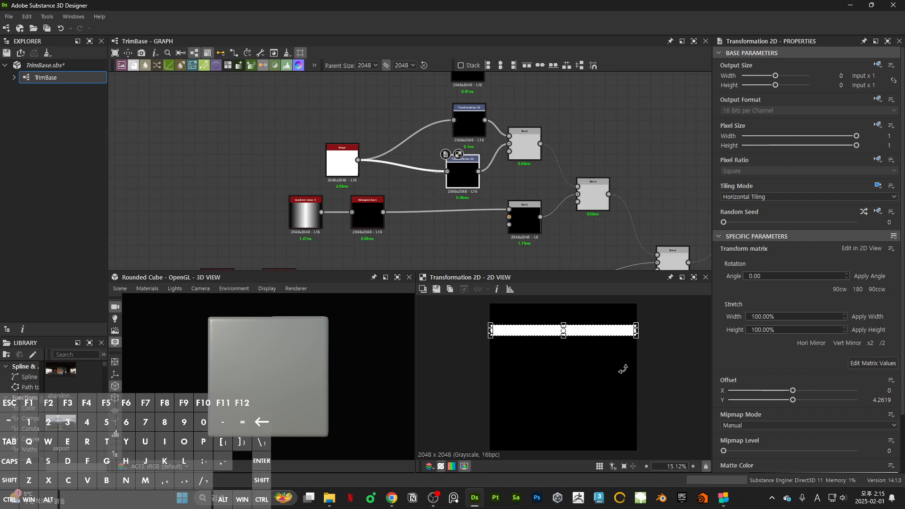
# Set the duplicated Transformation 2D to No Tiling, narrow its strip slightly at the side edge and preview the combining Blend
pyautogui.scroll(8, 620, 366)
pyautogui.click(765, 196)
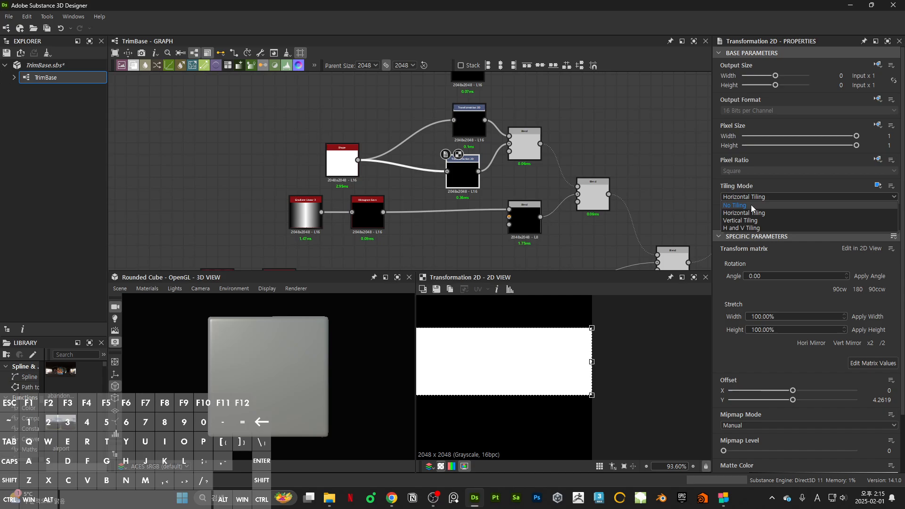
pyautogui.click(751, 204)
pyautogui.scroll(7, 596, 349)
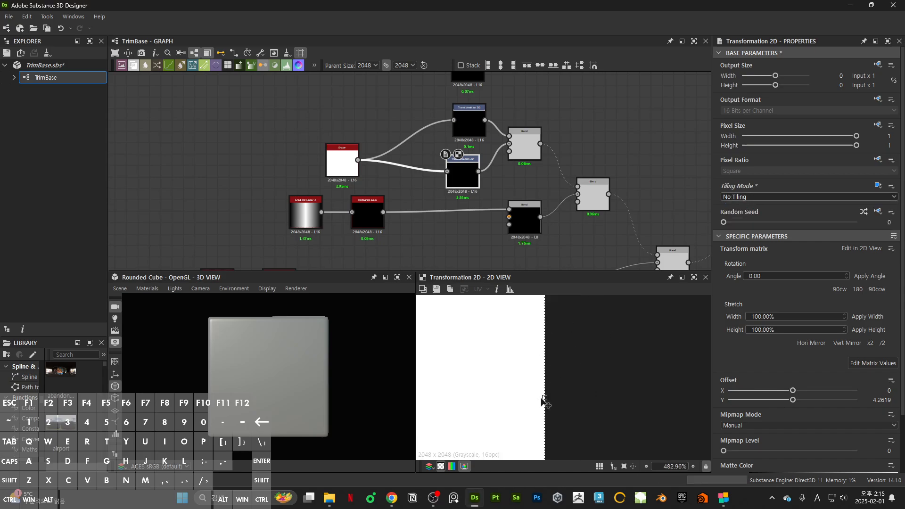
pyautogui.keyDown('shift'); pyautogui.moveTo(541, 397); pyautogui.dragTo(544, 397); pyautogui.keyUp('shift')
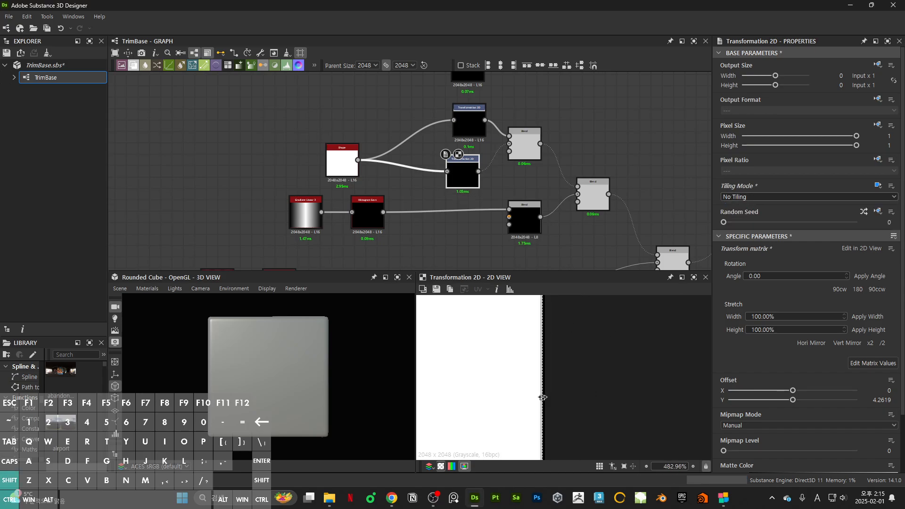
pyautogui.scroll(-3, 570, 200)
pyautogui.click(664, 169)
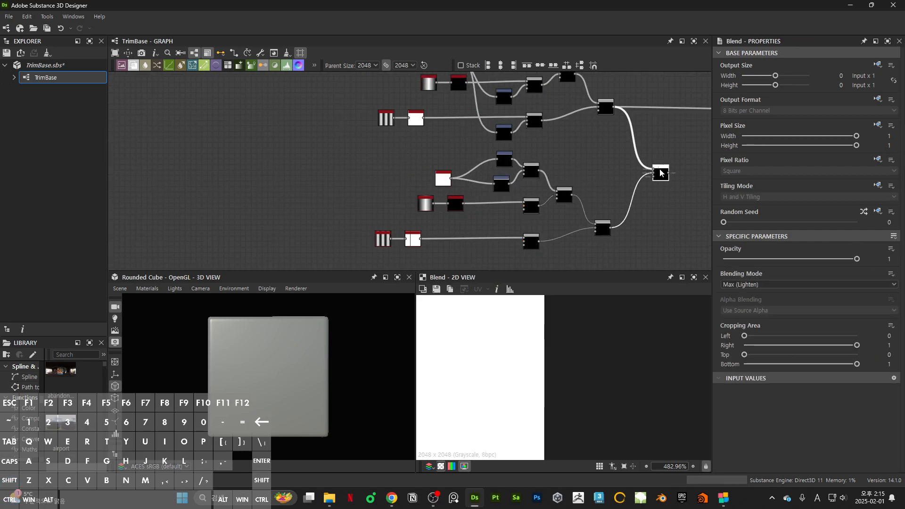
# Move the second taller strip's Transformation 2D below the first taller row, leaving a thin gap, to a Y offset of about 3.25
pyautogui.scroll(-10, 571, 339)
pyautogui.click(501, 184)
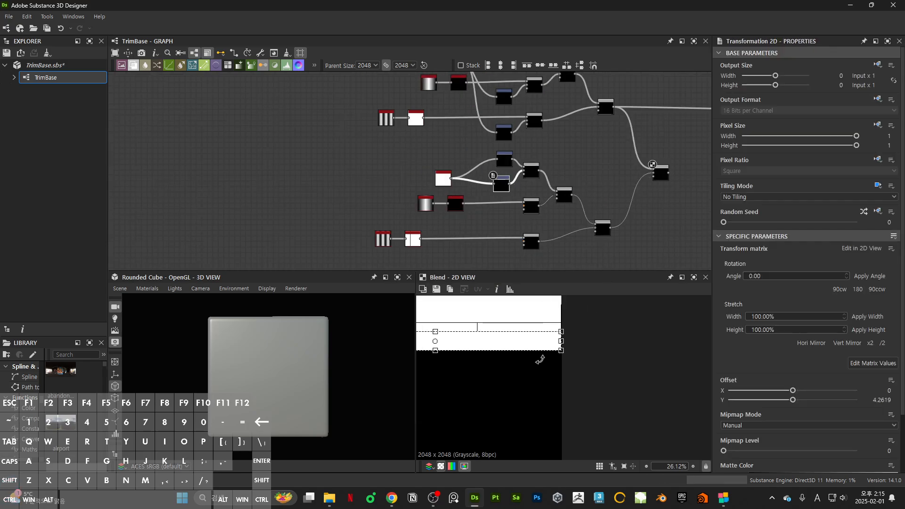
pyautogui.scroll(5, 561, 323)
pyautogui.scroll(10, 598, 376)
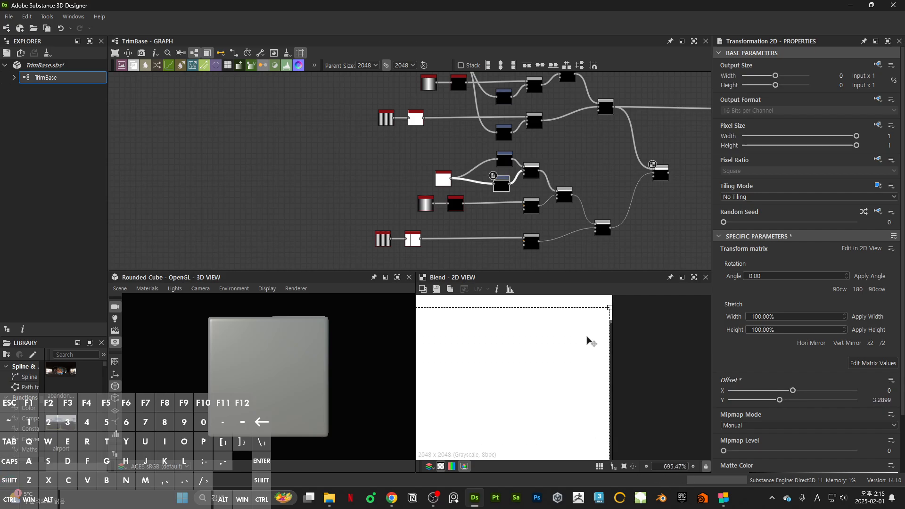
pyautogui.keyDown('shift'); pyautogui.moveTo(587, 336); pyautogui.dragTo(585, 356); pyautogui.keyUp('shift')
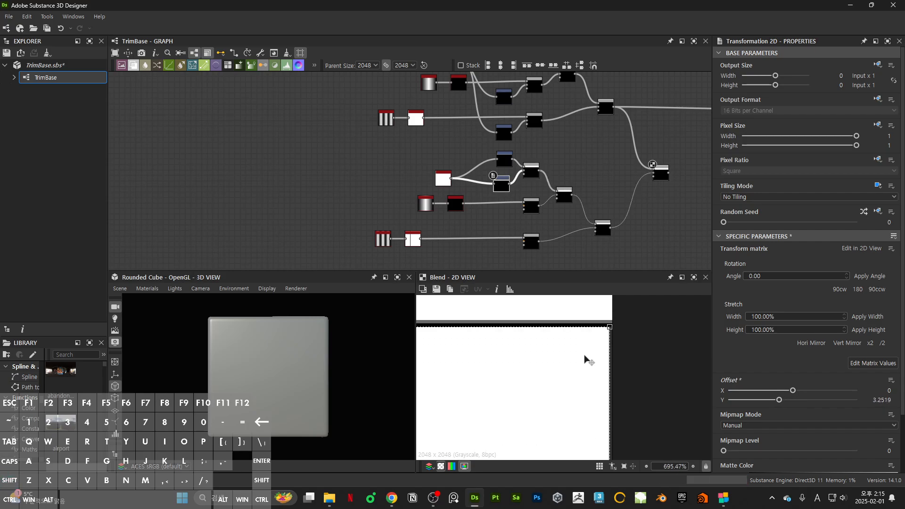
pyautogui.scroll(-10, 584, 359)
# Duplicate the second strip's Transformation 2D, place the copy beneath it and connect it to the Blend fed by the two-part split
pyautogui.scroll(2, 510, 146)
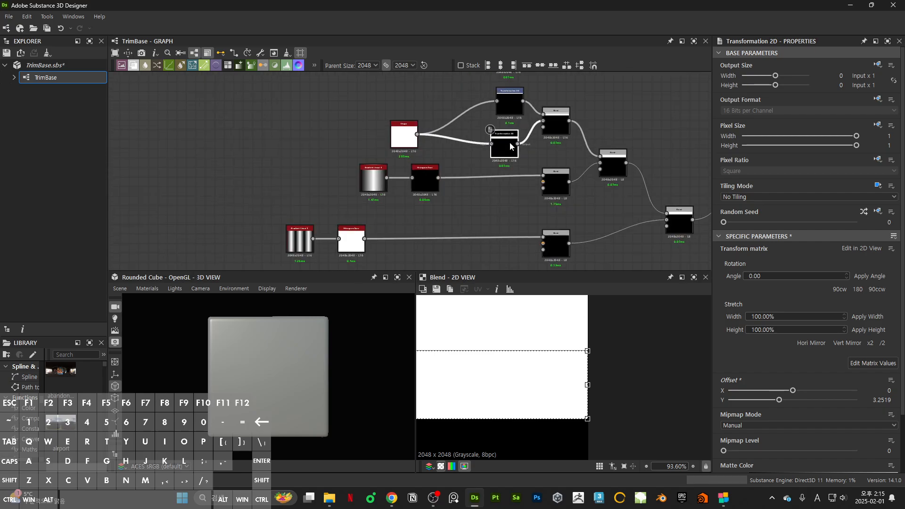
pyautogui.hotkey('ctrl', 'v')
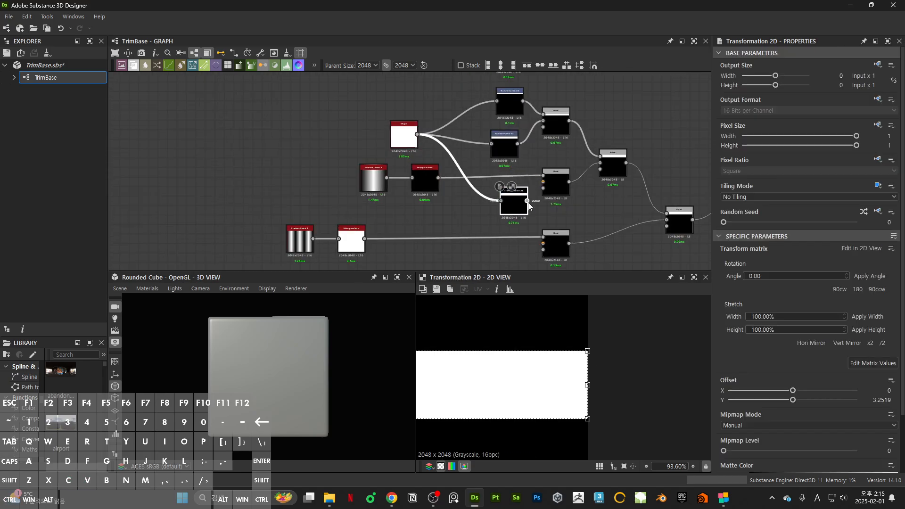
pyautogui.moveTo(519, 206); pyautogui.dragTo(504, 196)
pyautogui.scroll(-3, 506, 197)
pyautogui.moveTo(550, 179); pyautogui.dragTo(538, 183, button='middle')
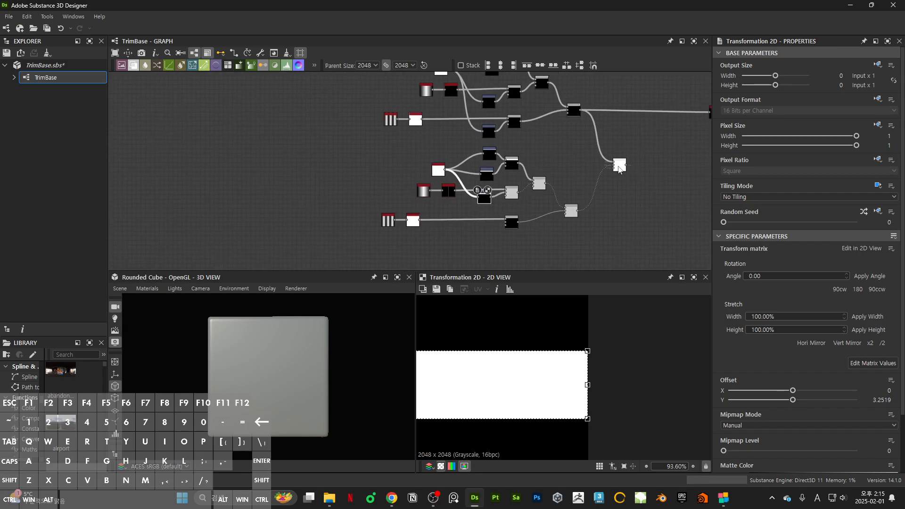
# Preview the combining Blend and move the third taller strip below the second with a thin gap, to a Y offset of about 2.25
pyautogui.doubleClick(620, 169)
pyautogui.scroll(3, 495, 205)
pyautogui.click(495, 202)
pyautogui.moveTo(552, 382); pyautogui.dragTo(579, 327, button='middle')
pyautogui.keyDown('shift'); pyautogui.moveTo(579, 327); pyautogui.dragTo(606, 377); pyautogui.keyUp('shift')
pyautogui.scroll(5, 607, 373)
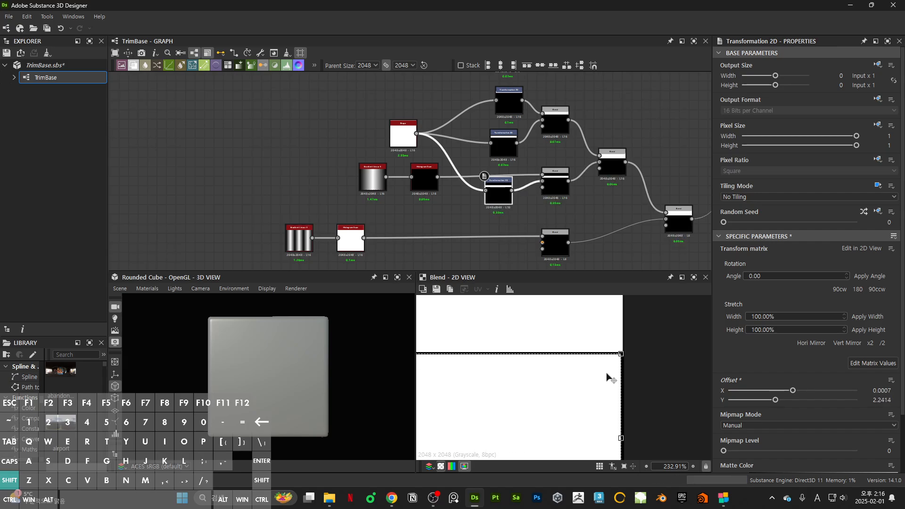
pyautogui.hotkey('ctrl', 'z')
pyautogui.scroll(9, 621, 361)
pyautogui.keyDown('shift'); pyautogui.moveTo(617, 338); pyautogui.dragTo(617, 343); pyautogui.keyUp('shift')
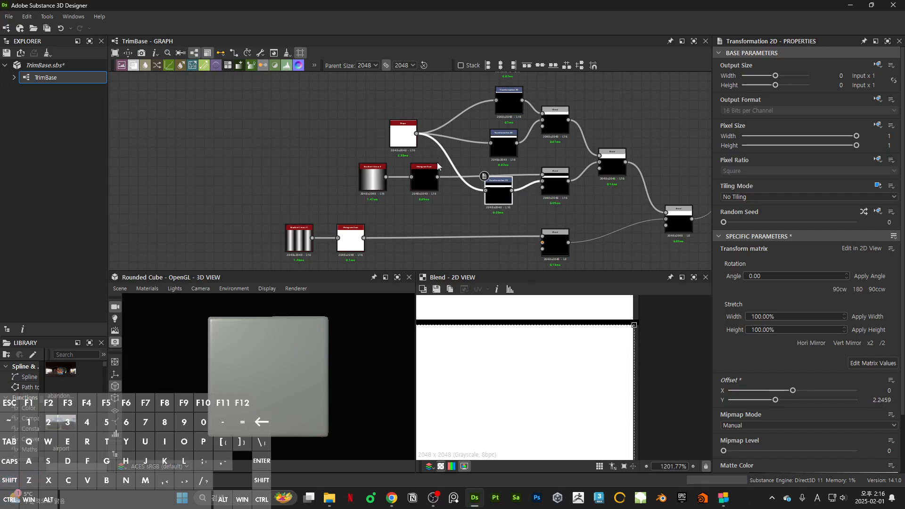
pyautogui.scroll(-15, 537, 355)
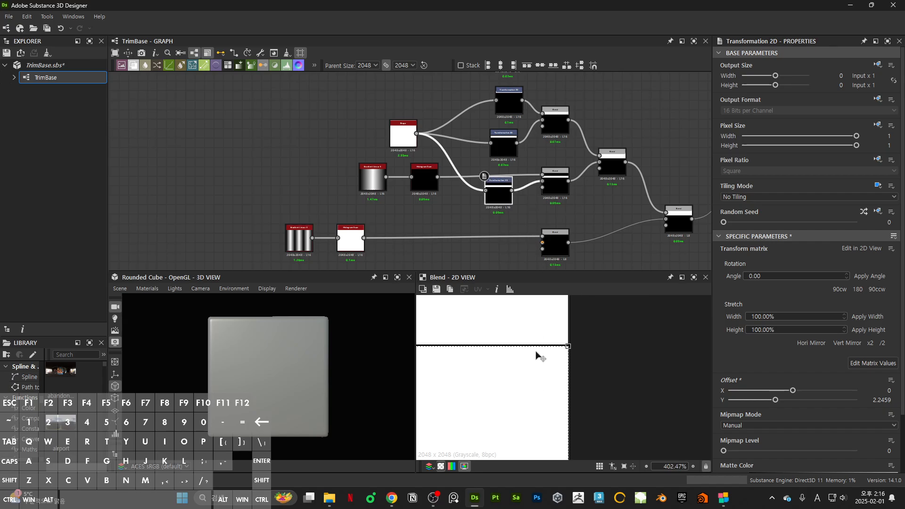
pyautogui.scroll(6, 542, 375)
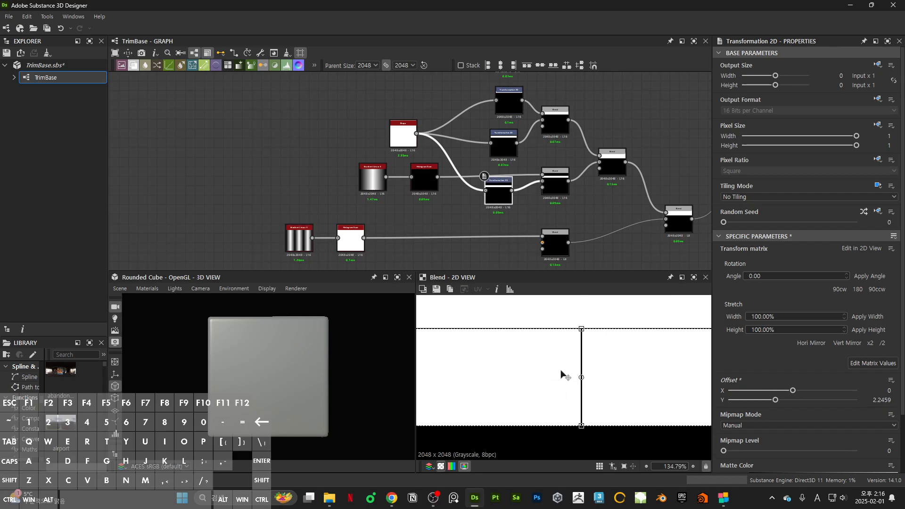
pyautogui.scroll(-6, 583, 364)
pyautogui.moveTo(697, 381); pyautogui.dragTo(532, 368, button='middle')
# Duplicate the third strip's Transformation 2D and connect the copy to the Background input of the Blend fed by the three-part split
pyautogui.moveTo(501, 198); pyautogui.dragTo(486, 152, button='middle')
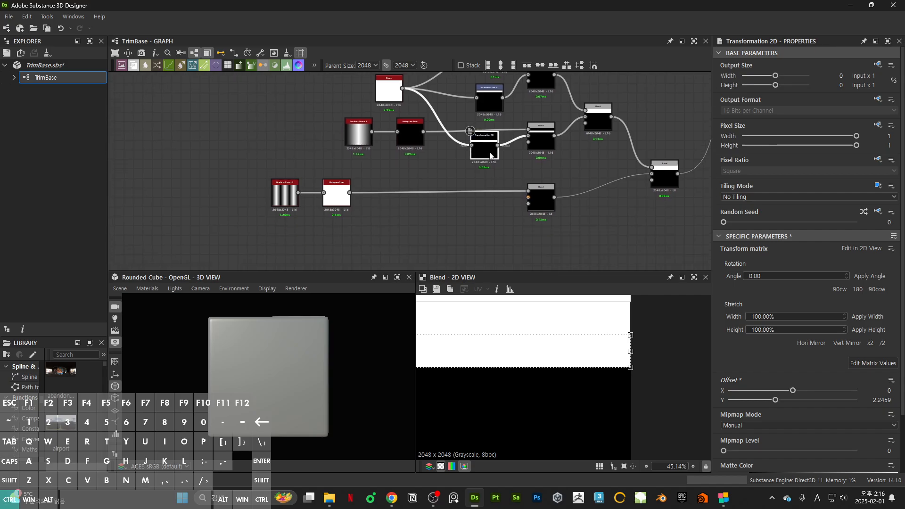
pyautogui.doubleClick(486, 150)
pyautogui.scroll(3, 506, 214)
pyautogui.moveTo(540, 192); pyautogui.dragTo(543, 186)
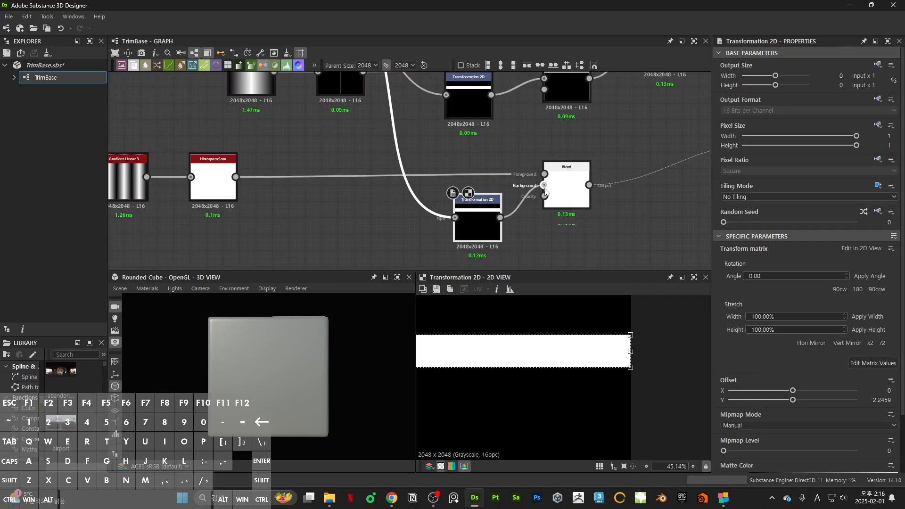
# Move the fourth taller strip below the third with a thin gap, to a Y offset of about 1.23, previewing the lower group's final Blend
pyautogui.scroll(-2, 560, 193)
pyautogui.moveTo(695, 207); pyautogui.dragTo(603, 183, button='middle')
pyautogui.scroll(1, 601, 183)
pyautogui.scroll(4, 644, 362)
pyautogui.moveTo(599, 344); pyautogui.dragTo(598, 397)
pyautogui.doubleClick(621, 126)
pyautogui.click(370, 189)
pyautogui.doubleClick(369, 190)
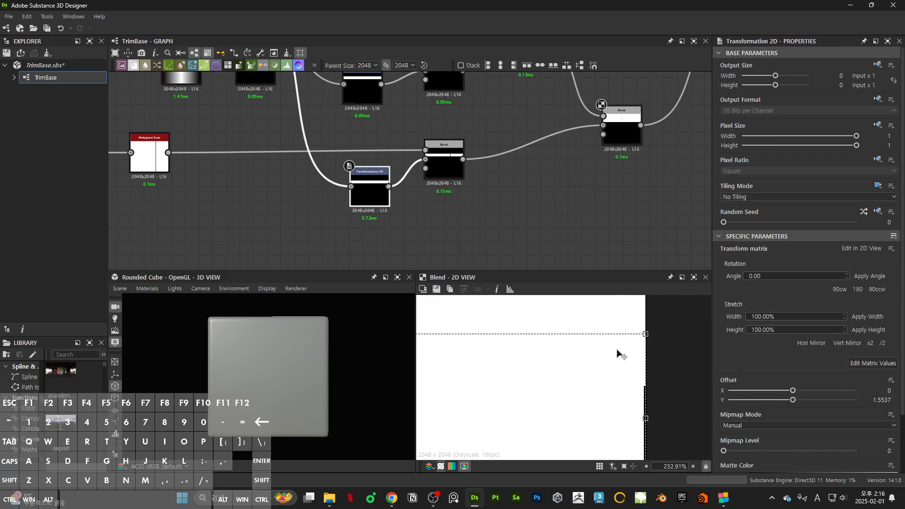
pyautogui.moveTo(616, 368); pyautogui.dragTo(617, 410)
pyautogui.scroll(-10, 537, 418)
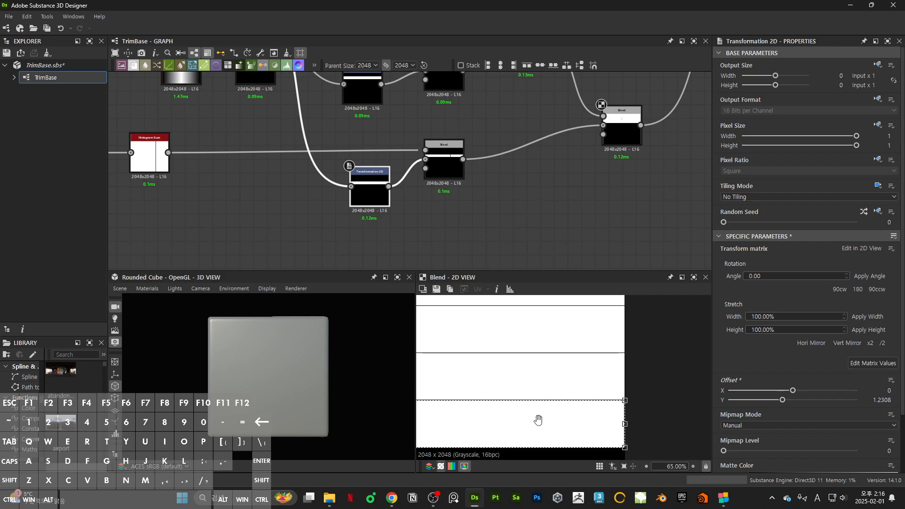
pyautogui.scroll(-4, 586, 173)
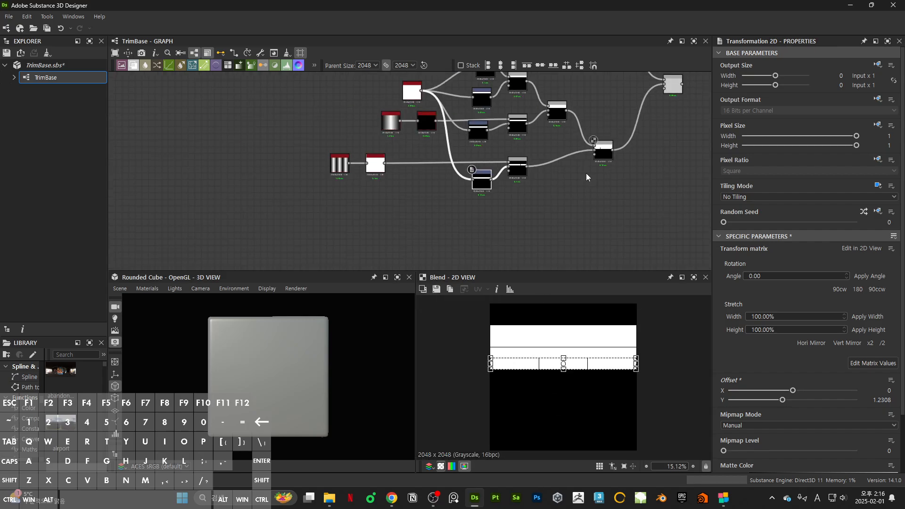
# Preview the Blend that combines both strip groups and examine the row edges and split gaps
pyautogui.moveTo(615, 151); pyautogui.dragTo(515, 203, button='middle')
pyautogui.moveTo(570, 148); pyautogui.dragTo(529, 205, button='middle')
pyautogui.scroll(3, 529, 205)
pyautogui.doubleClick(542, 186)
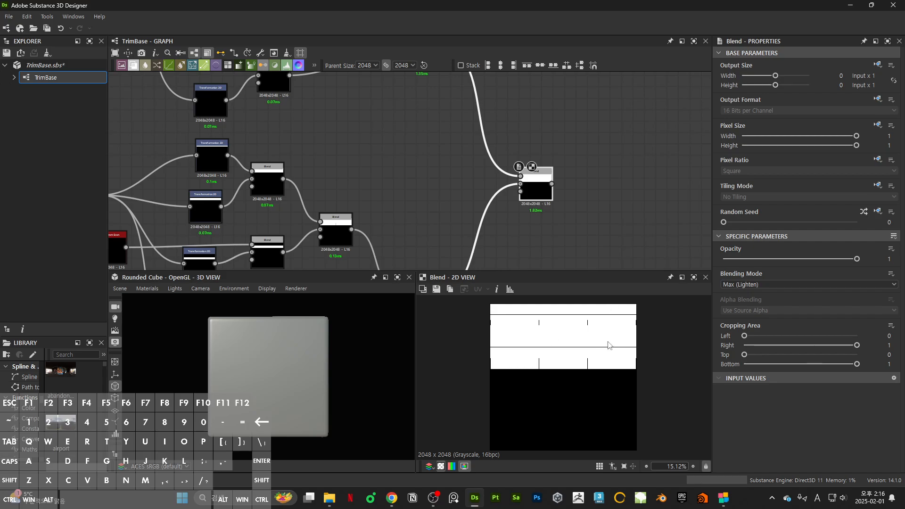
pyautogui.scroll(8, 639, 319)
pyautogui.moveTo(639, 319); pyautogui.dragTo(620, 389, button='middle')
pyautogui.scroll(-6, 607, 385)
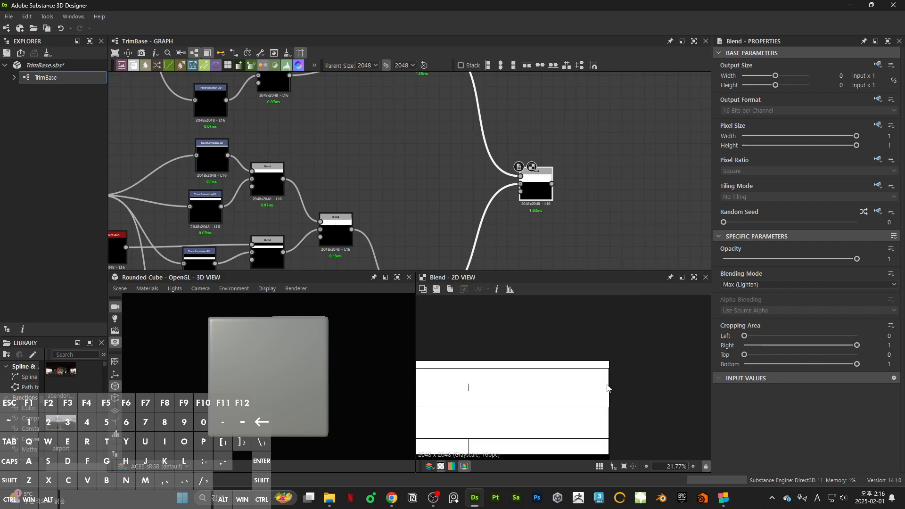
pyautogui.scroll(-5, 552, 173)
# Transfer the upper group's Blend output link to the combining Blend so it feeds the bevel, and place the bevel beside it
pyautogui.moveTo(505, 126); pyautogui.dragTo(398, 126, button='middle')
pyautogui.scroll(2, 398, 125)
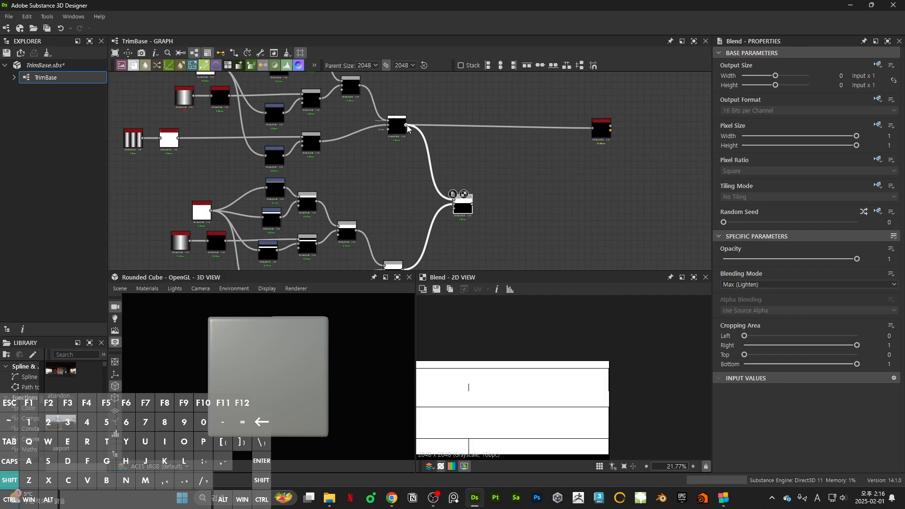
pyautogui.keyDown('shift'); pyautogui.moveTo(406, 126); pyautogui.dragTo(474, 208); pyautogui.keyUp('shift')
pyautogui.moveTo(601, 129); pyautogui.dragTo(536, 205)
pyautogui.scroll(2, 406, 135)
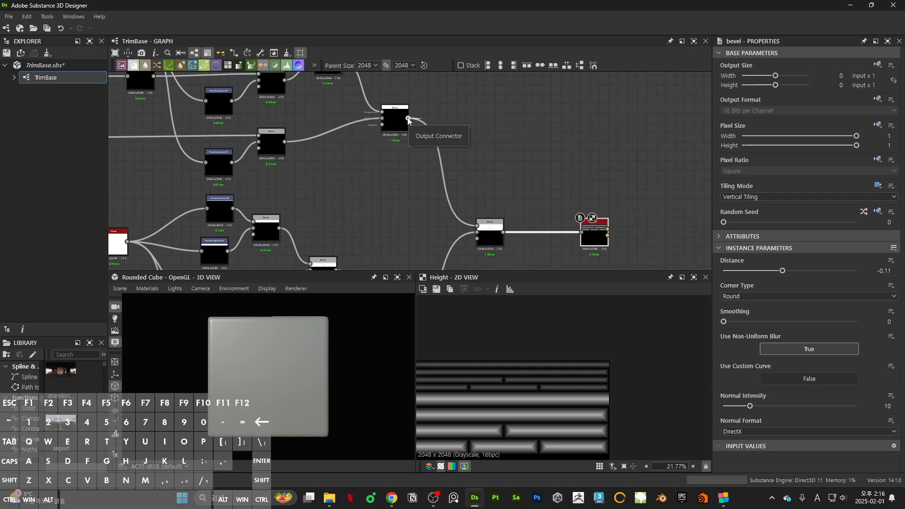
# Reconnect the bevel to the upper group's Blend and transfer that link back to the combining Blend
pyautogui.moveTo(581, 232); pyautogui.dragTo(501, 232)
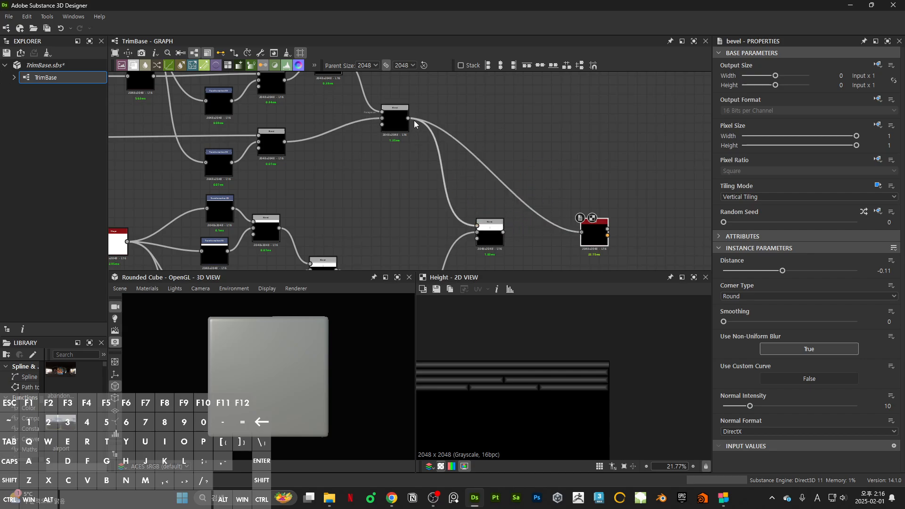
pyautogui.keyDown('shift'); pyautogui.moveTo(409, 119); pyautogui.dragTo(515, 165); pyautogui.keyUp('shift')
pyautogui.moveTo(515, 165); pyautogui.dragTo(458, 136, button='middle')
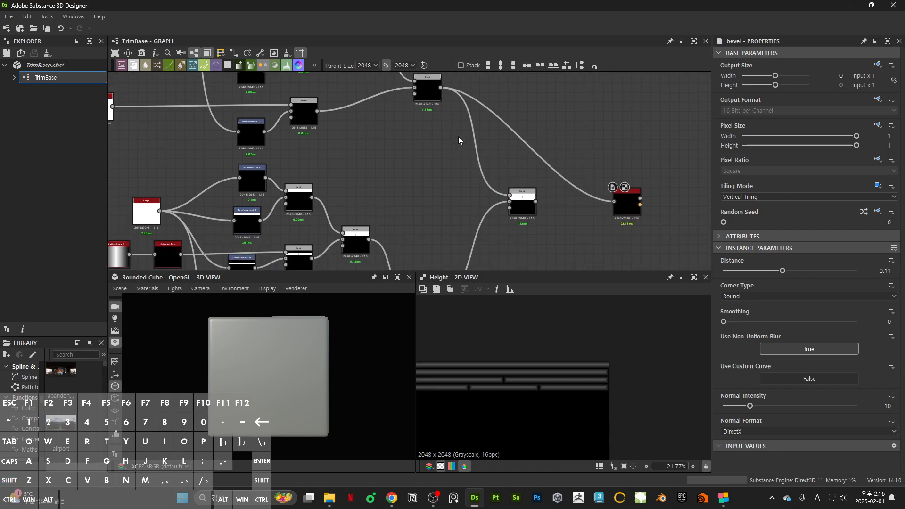
pyautogui.scroll(1, 456, 131)
pyautogui.keyDown('shift'); pyautogui.moveTo(429, 97); pyautogui.dragTo(547, 234); pyautogui.keyUp('shift')
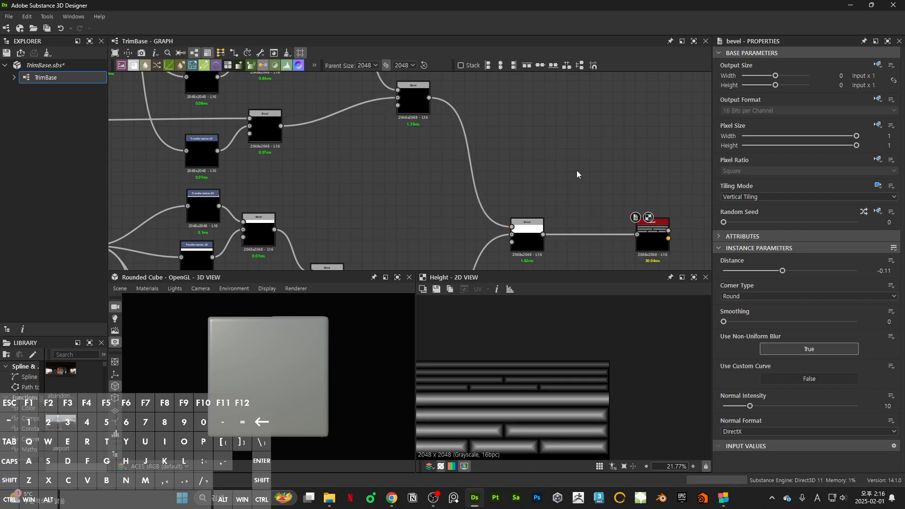
# Examine the bevel's full height output and the complete node network
pyautogui.moveTo(553, 213); pyautogui.dragTo(460, 185, button='middle')
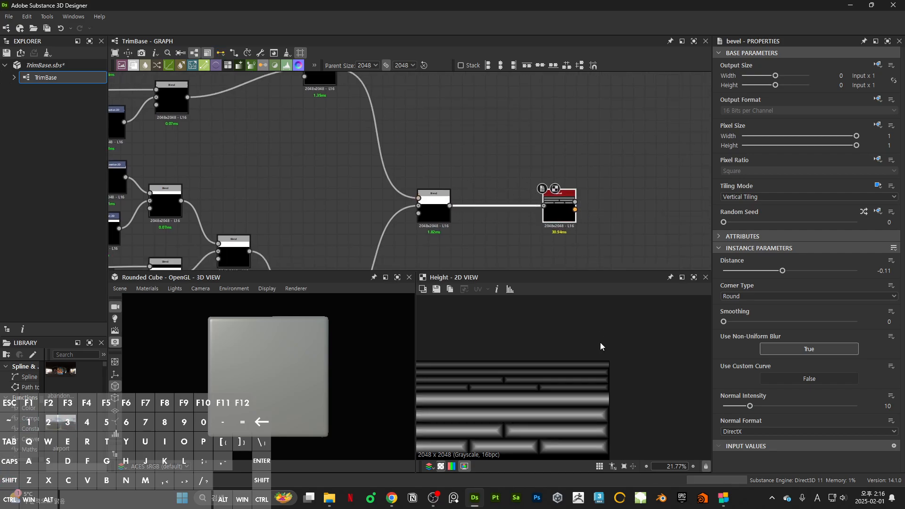
pyautogui.moveTo(561, 382); pyautogui.dragTo(694, 358, button='middle')
pyautogui.press('f')
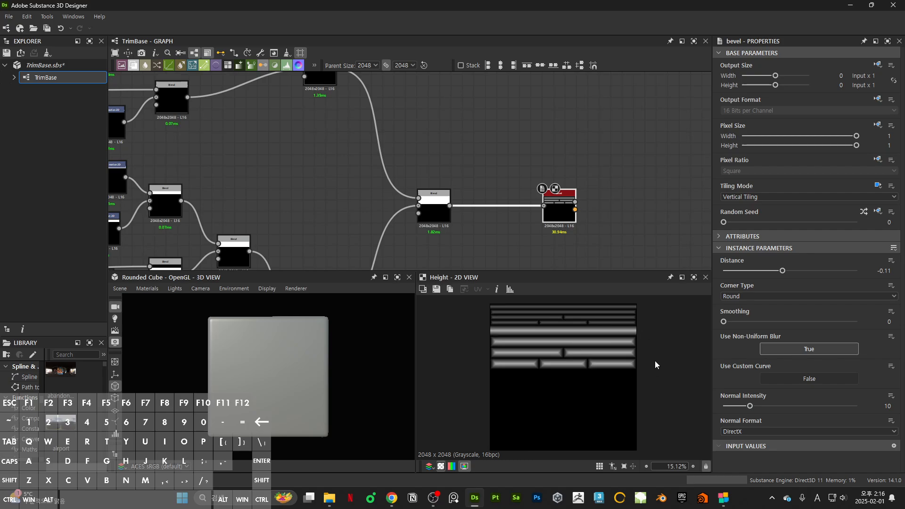
pyautogui.scroll(-2, 650, 365)
pyautogui.scroll(-3, 586, 166)
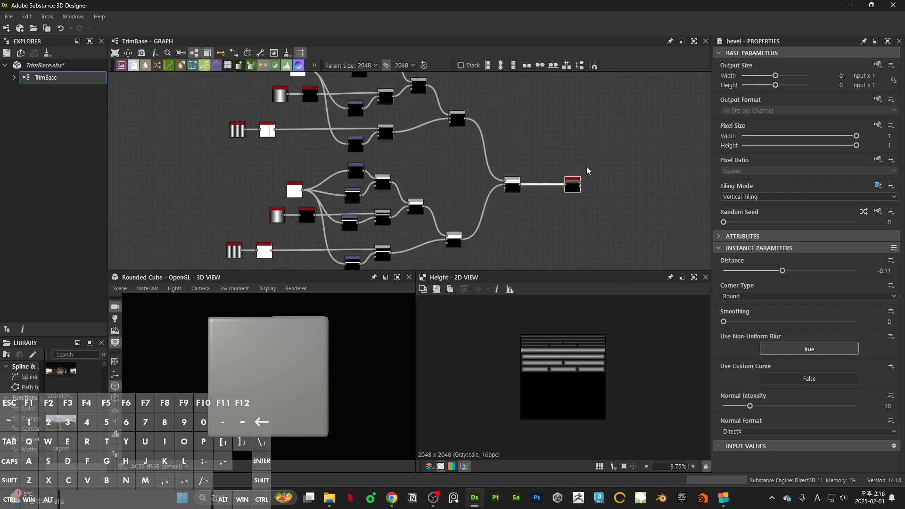
pyautogui.scroll(-5, 586, 166)
# Duplicate the lower group's whole strip network, from the Shape and gradients to its final Blend, and place the copy beneath it
pyautogui.moveTo(414, 114); pyautogui.dragTo(581, 221)
pyautogui.scroll(3, 575, 165)
pyautogui.click(521, 184)
pyautogui.moveTo(521, 184); pyautogui.dragTo(475, 146, button='middle')
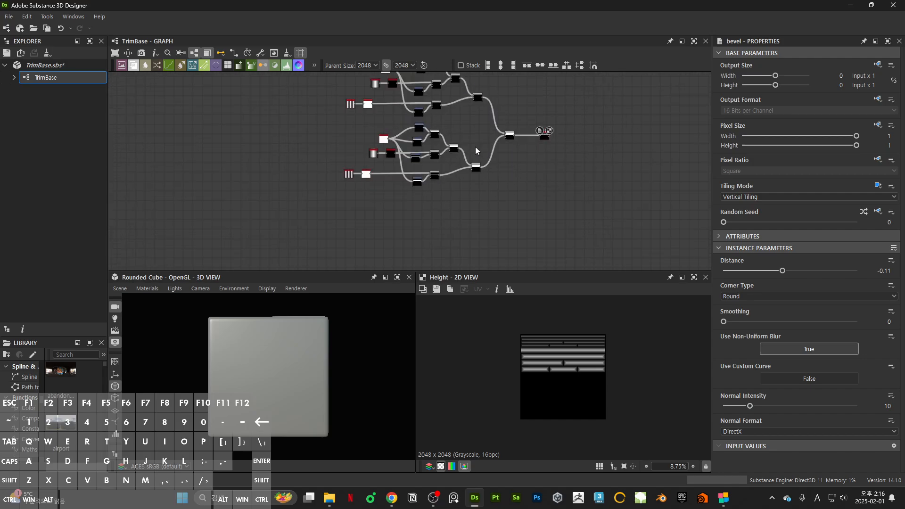
pyautogui.scroll(1, 475, 150)
pyautogui.moveTo(350, 204); pyautogui.dragTo(541, 105)
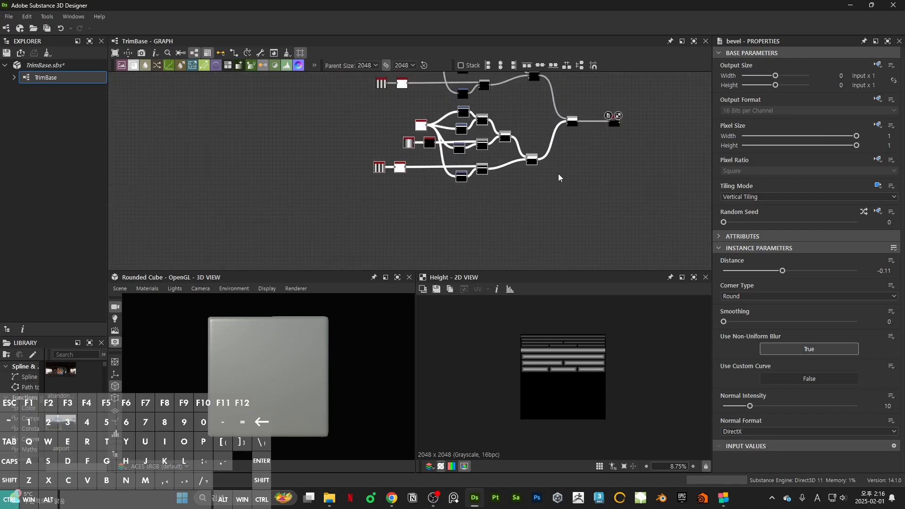
pyautogui.hotkey('ctrl', 'd')
pyautogui.click(586, 187)
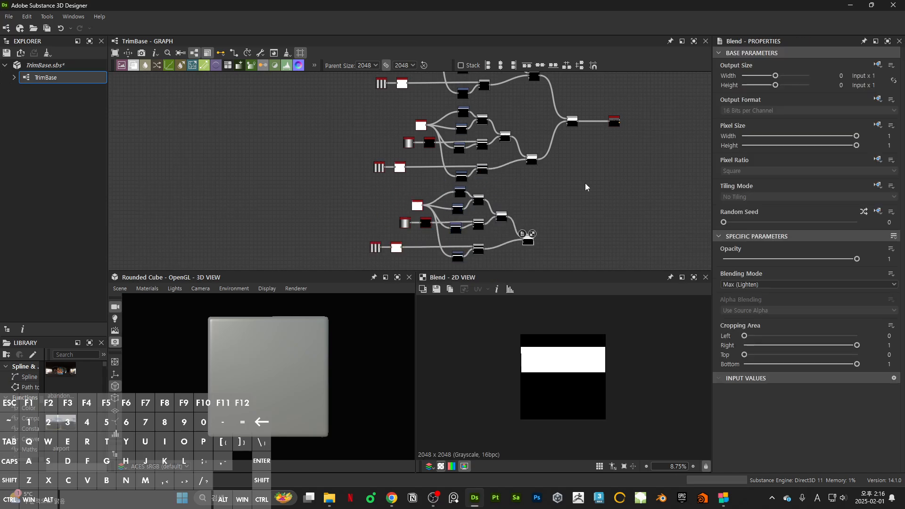
pyautogui.click(586, 187)
# Duplicate the combining Blend to merge the existing rows with the newly copied network, and feed the result into the bevel
pyautogui.moveTo(571, 126); pyautogui.dragTo(640, 182)
pyautogui.scroll(2, 640, 182)
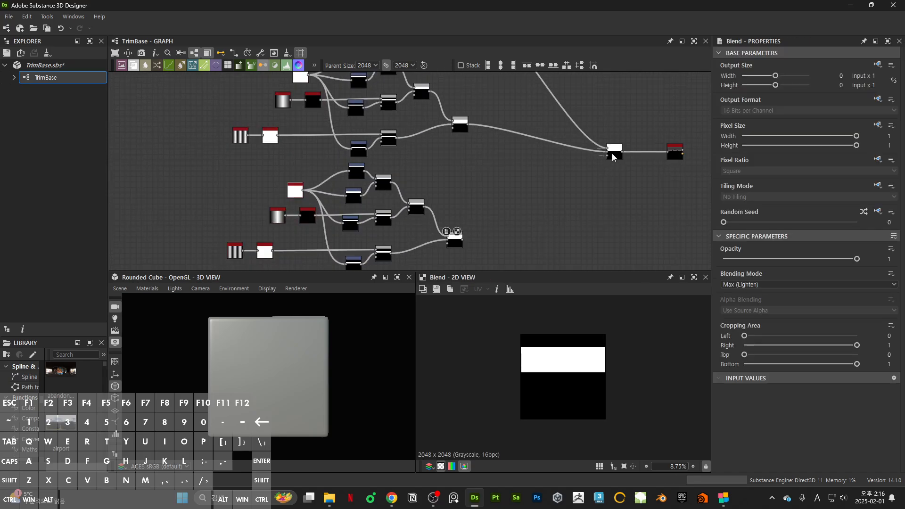
pyautogui.click(612, 154)
pyautogui.hotkey('ctrl', 'd')
pyautogui.moveTo(613, 155); pyautogui.dragTo(636, 182)
pyautogui.moveTo(620, 157); pyautogui.dragTo(525, 116)
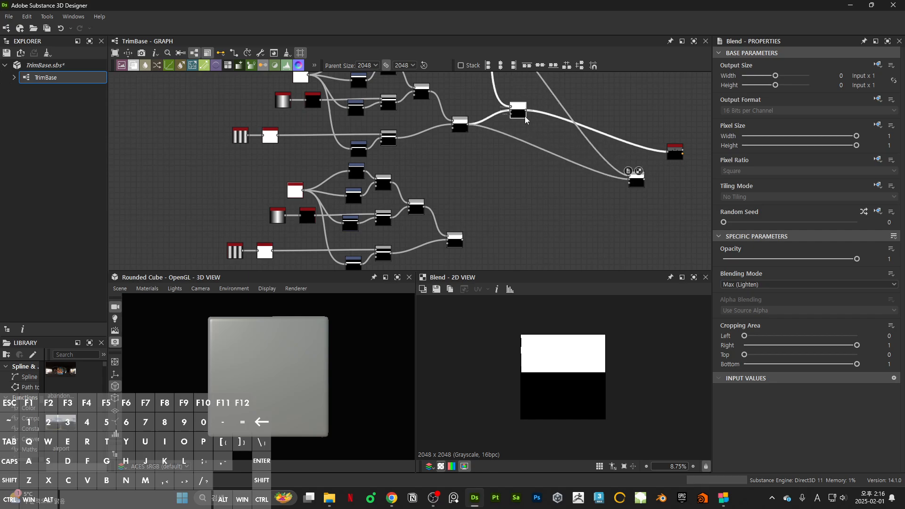
pyautogui.moveTo(629, 178); pyautogui.dragTo(475, 231)
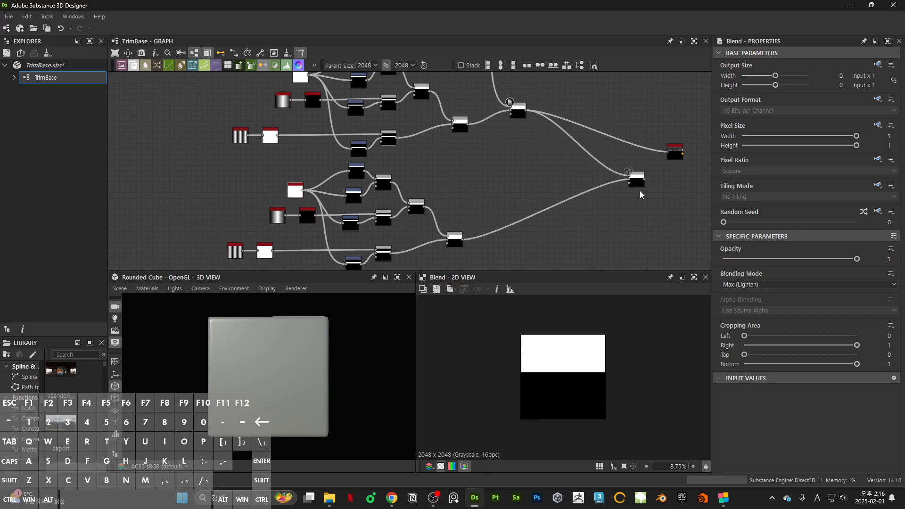
pyautogui.moveTo(637, 184); pyautogui.dragTo(589, 182)
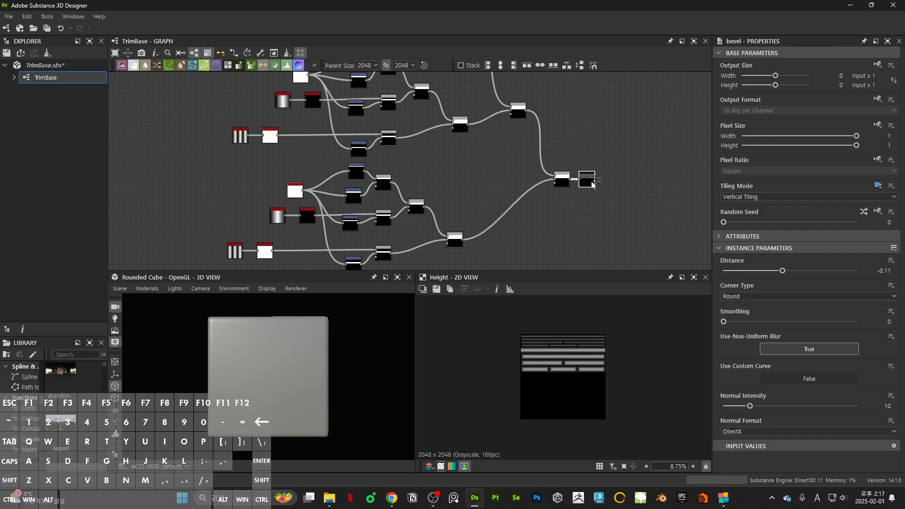
# Delete the second, third and fourth Transformation 2D nodes from the newly copied network
pyautogui.moveTo(354, 213); pyautogui.dragTo(451, 146, button='middle')
pyautogui.scroll(3, 450, 146)
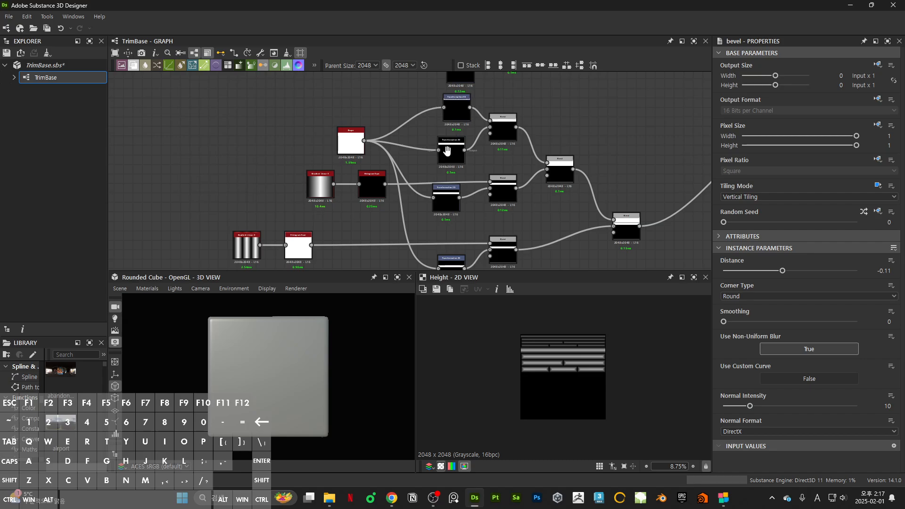
pyautogui.scroll(-2, 447, 124)
pyautogui.click(455, 128)
pyautogui.press('Delete')
pyautogui.click(456, 162)
pyautogui.press('Delete')
pyautogui.click(457, 208)
pyautogui.press('Delete')
# Move the new group's remaining strip directly beneath the existing rows, at about 0.2248 Offset Y, and preview the combining Blend
pyautogui.click(462, 100)
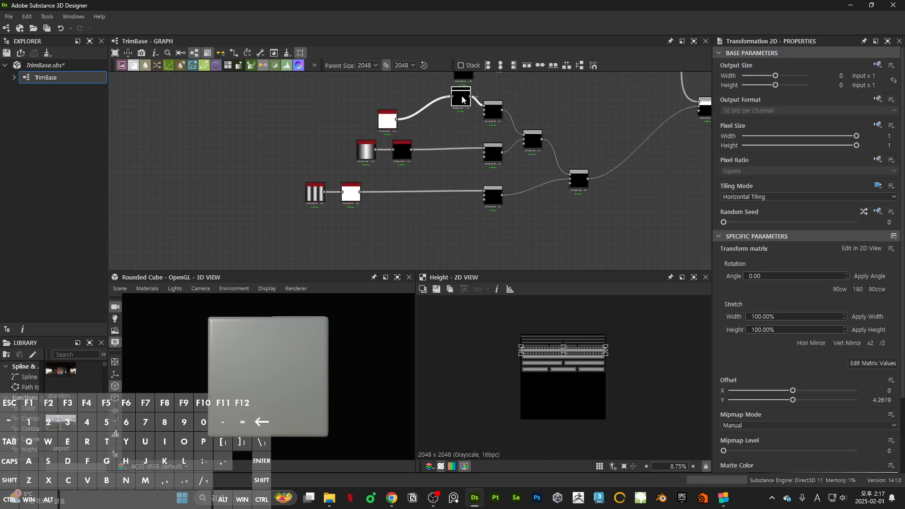
pyautogui.scroll(6, 577, 370)
pyautogui.keyDown('shift'); pyautogui.moveTo(628, 316); pyautogui.dragTo(635, 361); pyautogui.keyUp('shift')
pyautogui.scroll(10, 659, 380)
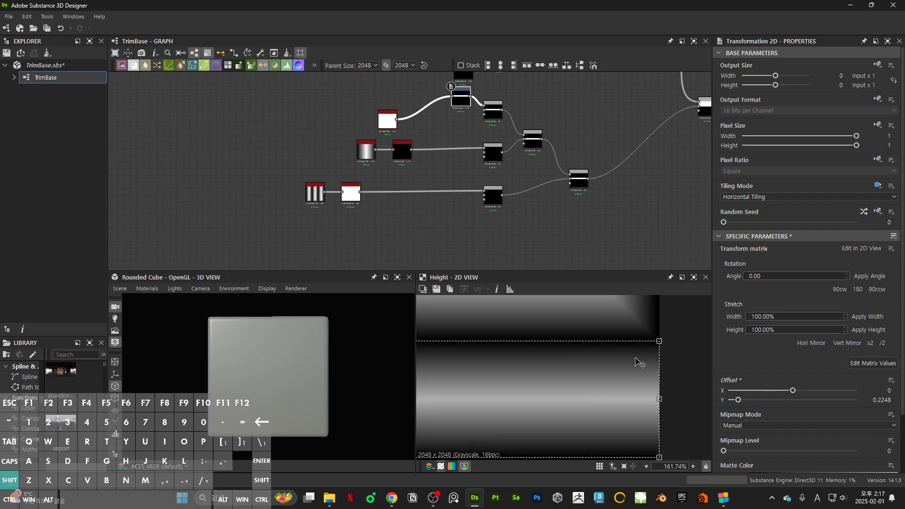
pyautogui.click(704, 106)
pyautogui.moveTo(659, 166); pyautogui.dragTo(581, 214, button='middle')
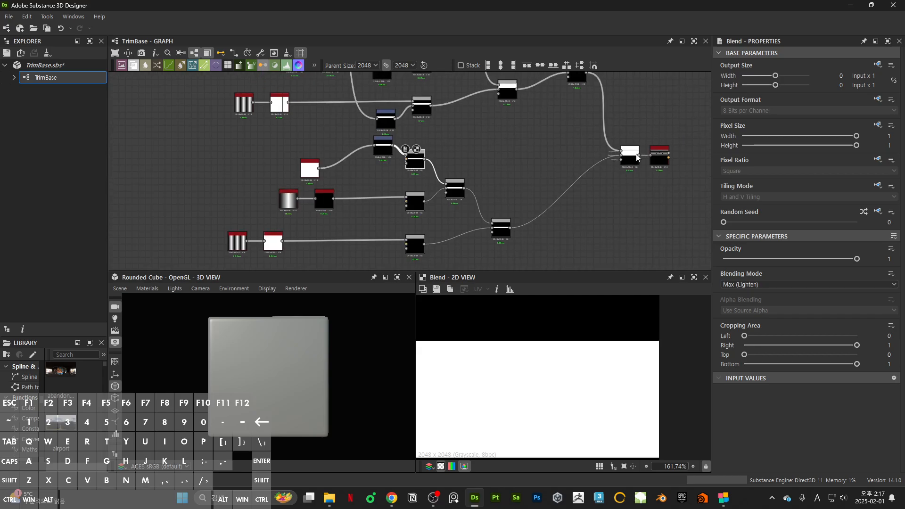
# Stretch the new group's first strip taller by its lower edge, bringing its Offset Y to about -0.1416
pyautogui.click(384, 149)
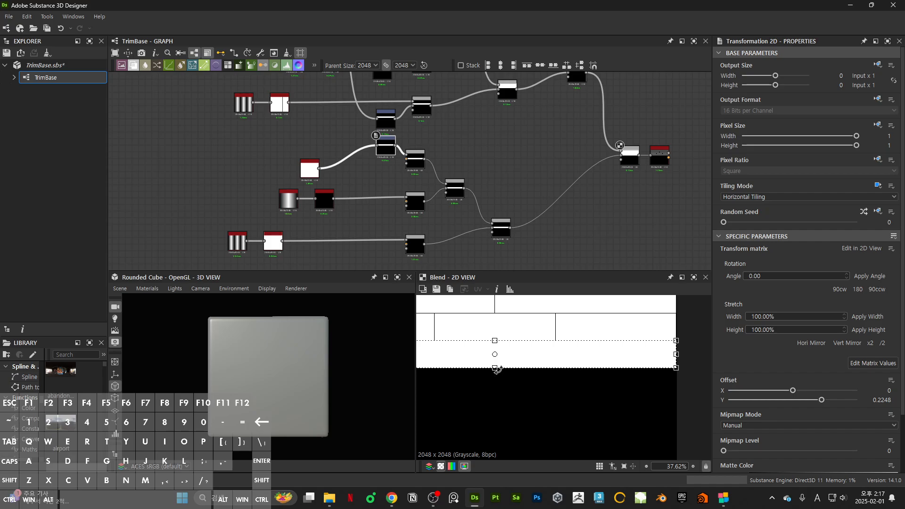
pyautogui.moveTo(494, 369); pyautogui.dragTo(495, 398)
pyautogui.scroll(-5, 511, 395)
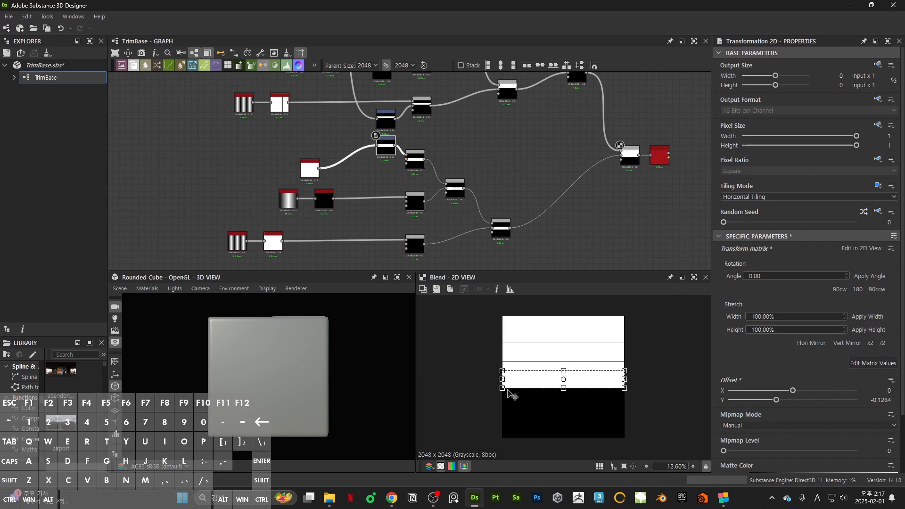
pyautogui.scroll(2, 560, 393)
pyautogui.moveTo(565, 391); pyautogui.dragTo(565, 391)
pyautogui.scroll(-2, 564, 391)
pyautogui.moveTo(514, 176); pyautogui.dragTo(560, 120, button='middle')
pyautogui.scroll(4, 630, 369)
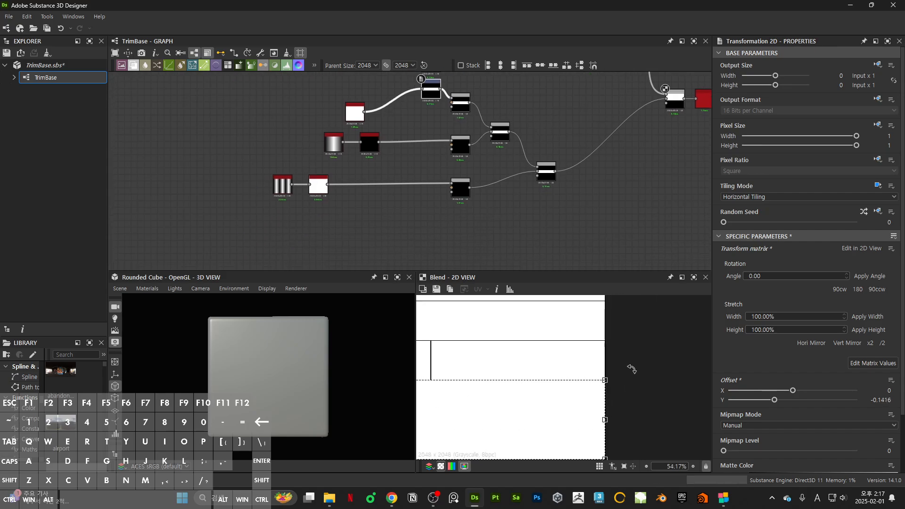
# Duplicate the stretched strip's Transformation 2D, connect the copy to the group's first Blend, and set its tiling mode to No Tiling
pyautogui.scroll(3, 422, 113)
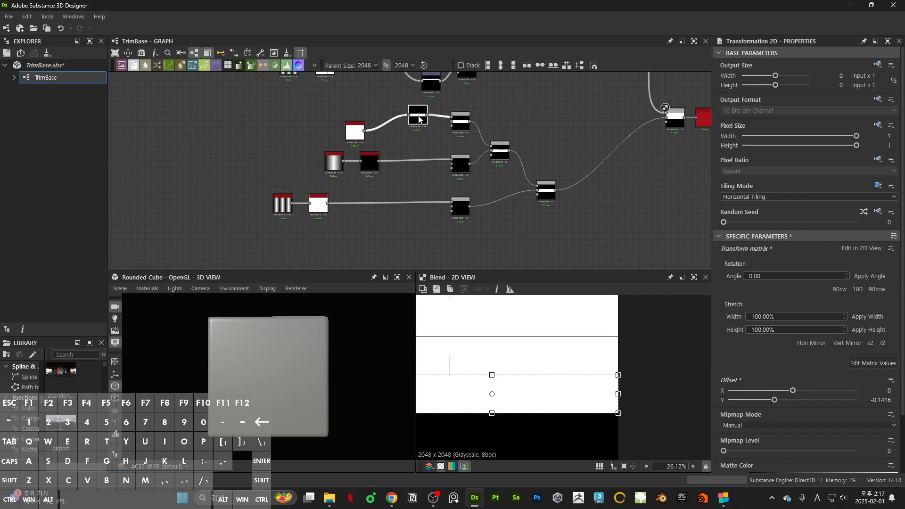
pyautogui.hotkey('ctrl', 'd')
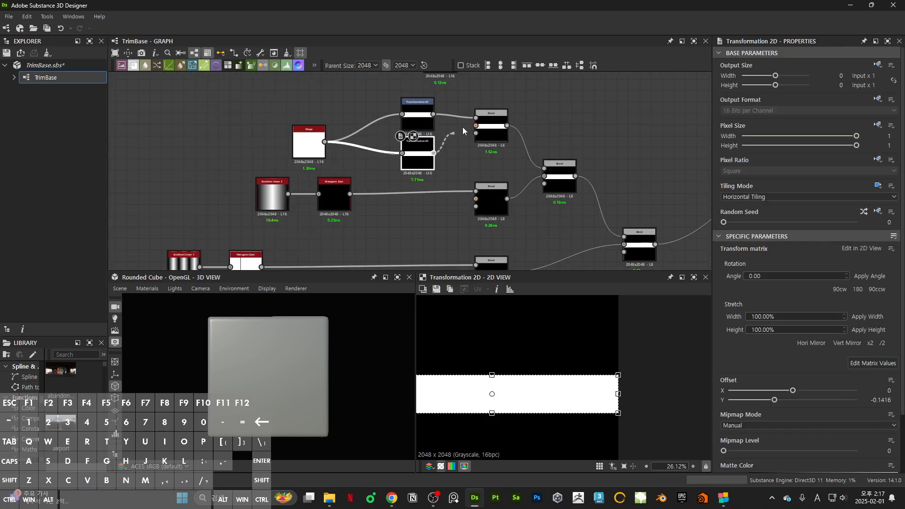
pyautogui.moveTo(462, 126); pyautogui.dragTo(476, 125)
pyautogui.click(740, 197)
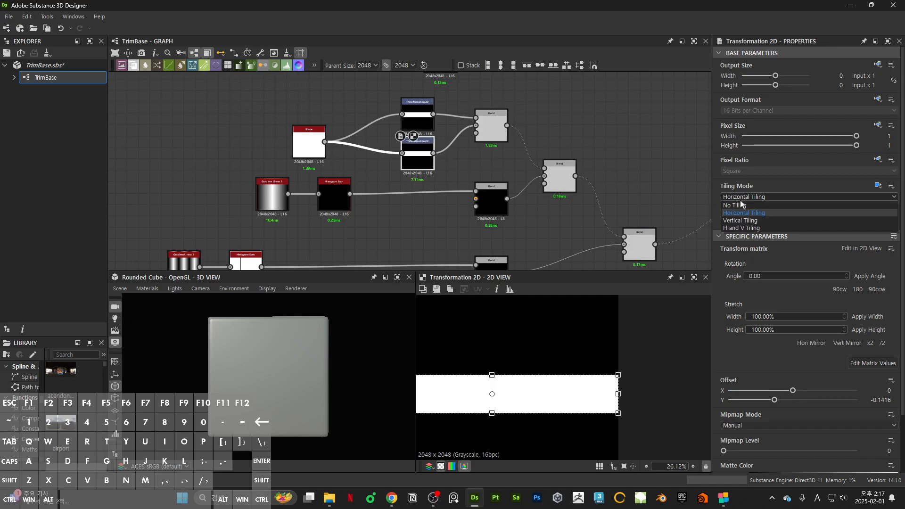
pyautogui.click(740, 204)
pyautogui.moveTo(627, 208); pyautogui.dragTo(518, 209, button='middle')
pyautogui.scroll(-1, 527, 239)
pyautogui.doubleClick(525, 242)
# Pull the duplicated strip's right edge slightly inside the sheet border and preview the Blend that combines all groups
pyautogui.click(344, 172)
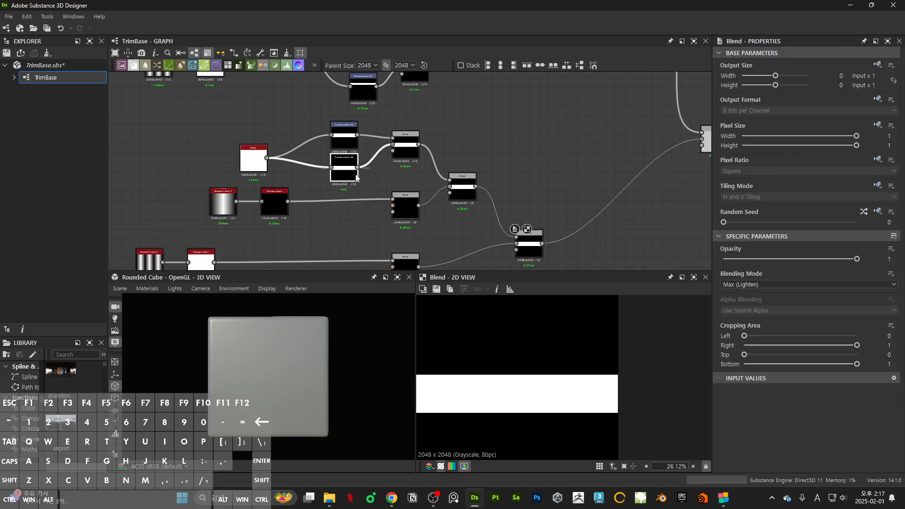
pyautogui.scroll(5, 627, 382)
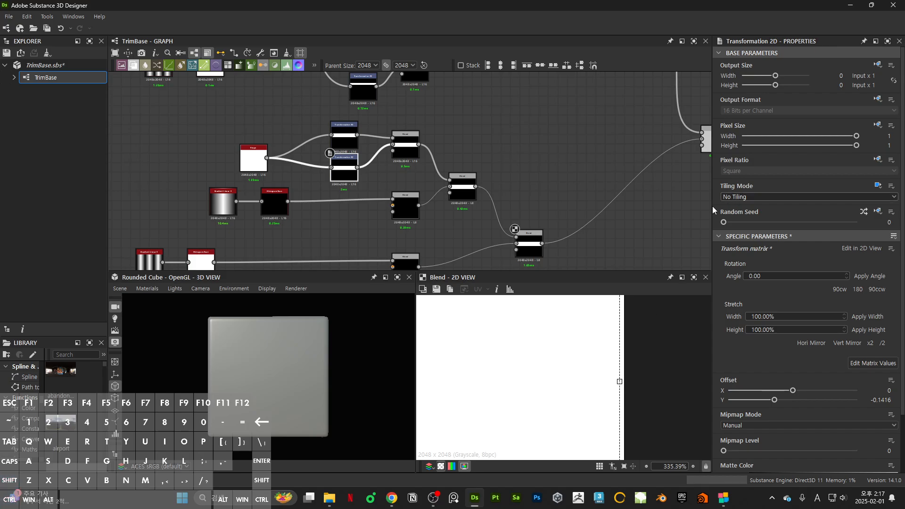
pyautogui.click(404, 152)
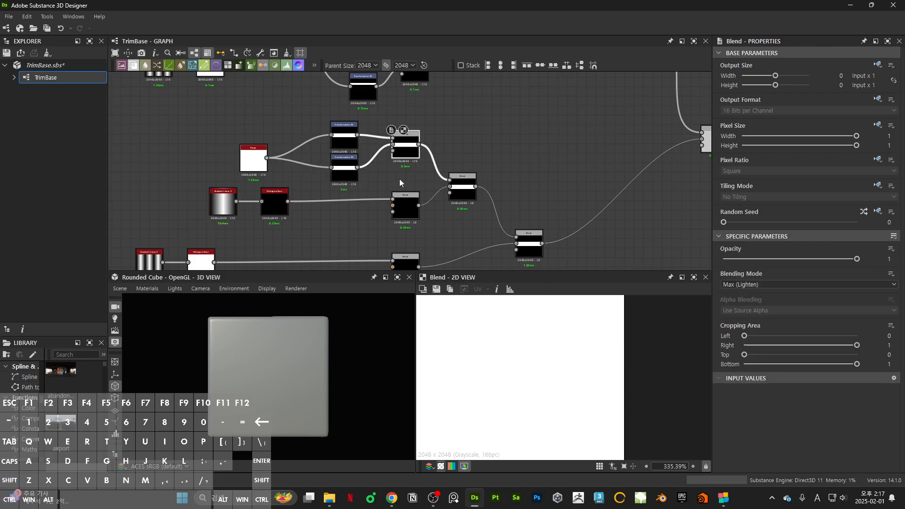
pyautogui.moveTo(561, 256); pyautogui.dragTo(507, 257, button='middle')
pyautogui.doubleClick(660, 141)
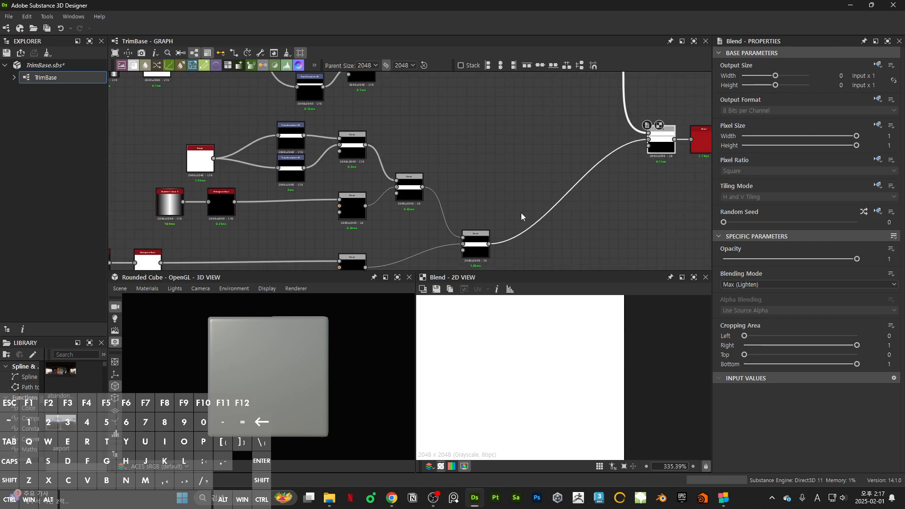
# Move the second strip of the new group down just below the first, to an Offset Y of about -1.1527
pyautogui.moveTo(521, 213); pyautogui.dragTo(614, 184, button='middle')
pyautogui.click(381, 140)
pyautogui.keyDown('shift'); pyautogui.moveTo(571, 332); pyautogui.dragTo(580, 453); pyautogui.keyUp('shift')
pyautogui.scroll(-6, 588, 364)
pyautogui.keyDown('shift'); pyautogui.moveTo(578, 394); pyautogui.dragTo(576, 472); pyautogui.keyUp('shift')
pyautogui.moveTo(575, 407); pyautogui.dragTo(574, 311, button='middle')
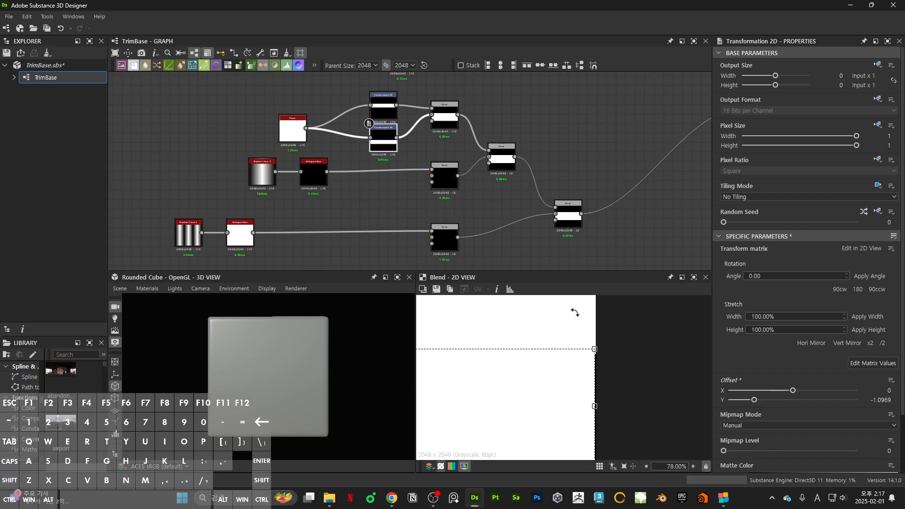
pyautogui.scroll(4, 571, 318)
pyautogui.keyDown('shift'); pyautogui.moveTo(561, 322); pyautogui.dragTo(561, 343); pyautogui.keyUp('shift')
pyautogui.moveTo(561, 343); pyautogui.dragTo(568, 378, button='middle')
pyautogui.scroll(3, 579, 346)
pyautogui.keyDown('shift'); pyautogui.moveTo(580, 349); pyautogui.dragTo(577, 344); pyautogui.keyUp('shift')
pyautogui.scroll(-15, 579, 349)
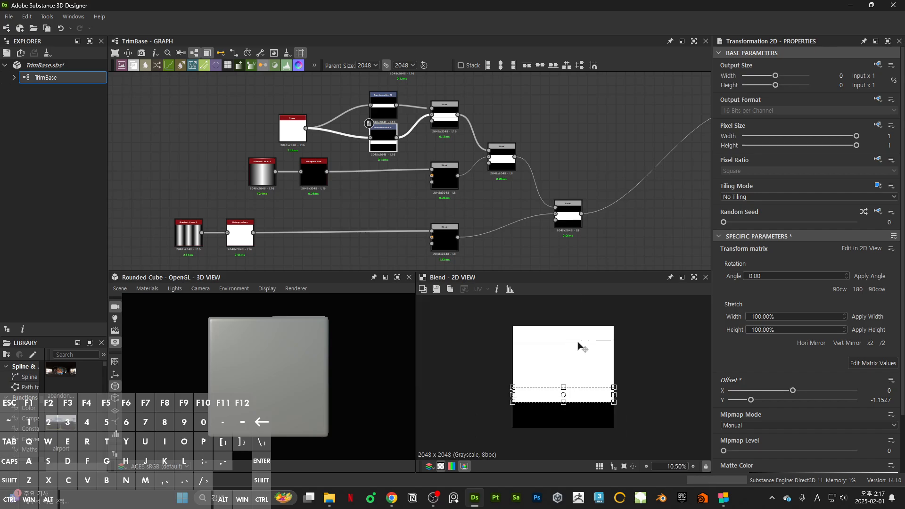
# Fine-tune the width of the second strip by adjusting its right edge near the sheet border
pyautogui.scroll(13, 627, 359)
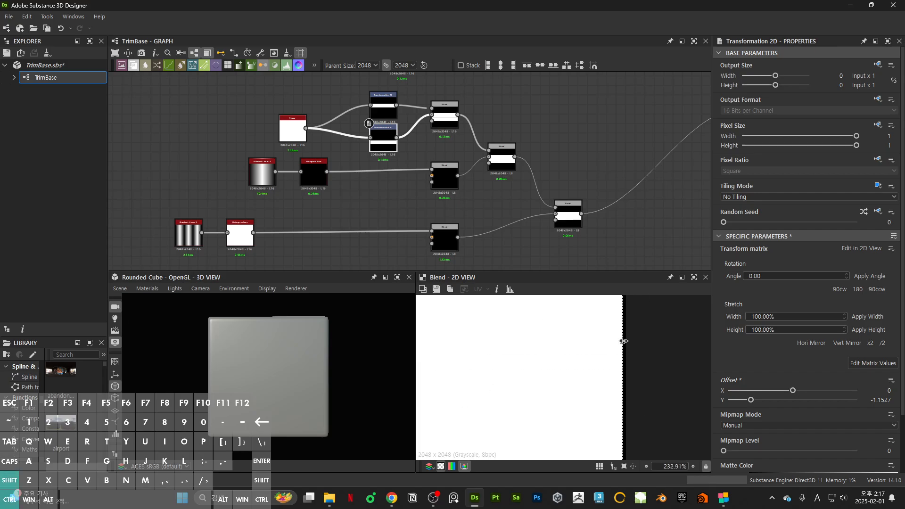
pyautogui.click(623, 341)
pyautogui.scroll(10, 622, 342)
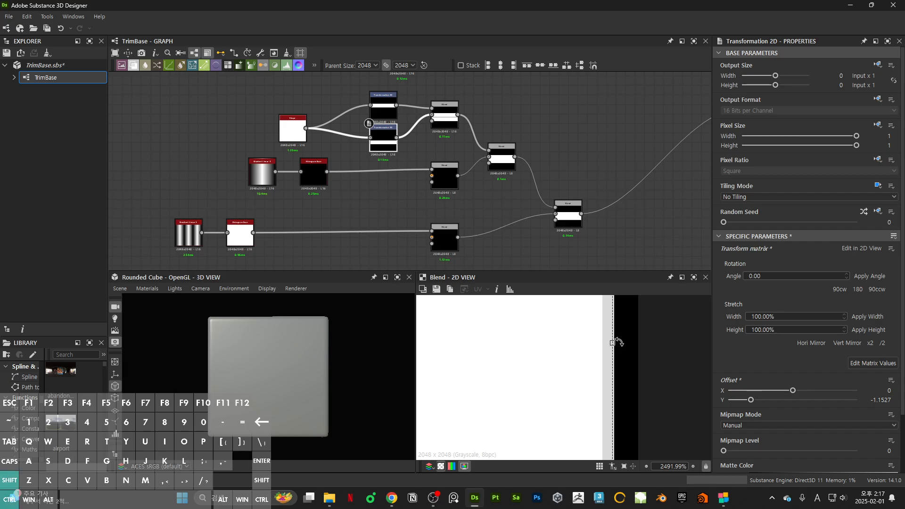
pyautogui.moveTo(613, 343); pyautogui.dragTo(624, 343)
pyautogui.scroll(-20, 624, 344)
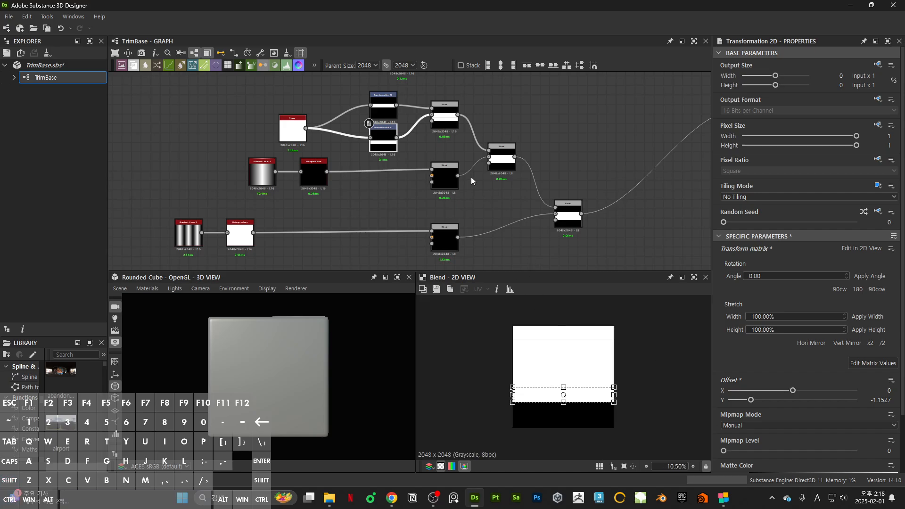
# Duplicate the second strip's Transformation 2D, connect the copy to the middle Subtract Blend, and preview the overall combining Blend
pyautogui.scroll(-1, 470, 177)
pyautogui.hotkey('ctrl', 'd')
pyautogui.scroll(3, 405, 185)
pyautogui.moveTo(404, 185); pyautogui.dragTo(460, 170)
pyautogui.moveTo(619, 222); pyautogui.dragTo(523, 217, button='middle')
pyautogui.scroll(-3, 515, 217)
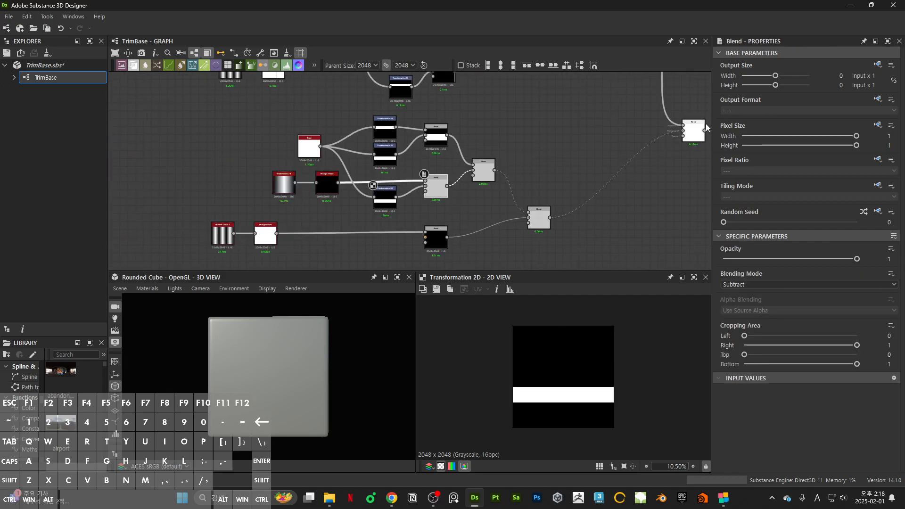
pyautogui.doubleClick(691, 140)
# Move the third strip of the new group down below the second, to an Offset Y of about -2.1588
pyautogui.click(385, 207)
pyautogui.scroll(8, 593, 398)
pyautogui.moveTo(646, 400); pyautogui.dragTo(508, 303, button='middle')
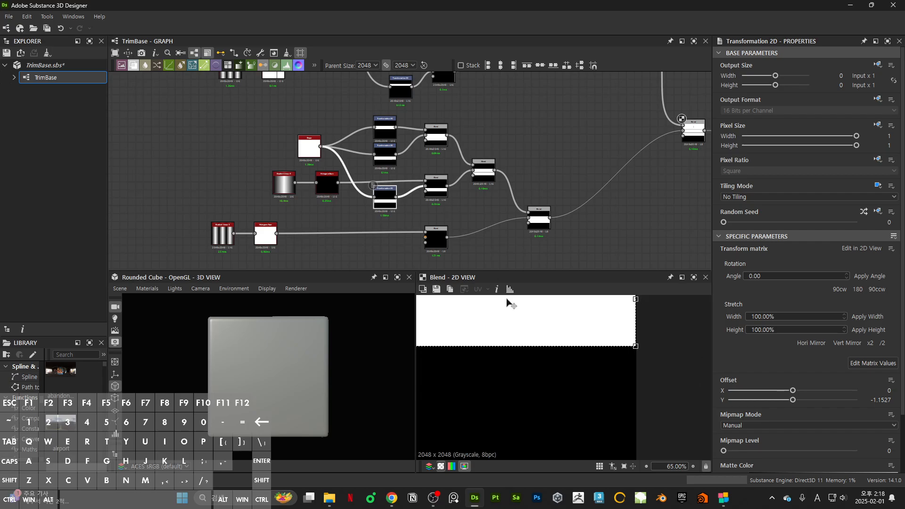
pyautogui.keyDown('shift'); pyautogui.moveTo(589, 316); pyautogui.dragTo(626, 359); pyautogui.keyUp('shift')
pyautogui.scroll(9, 627, 344)
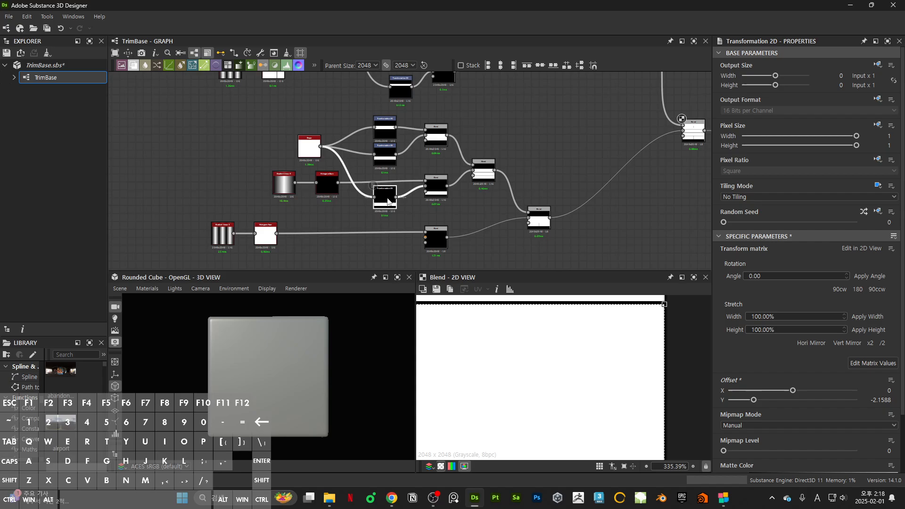
# Duplicate the third strip's Transformation 2D and connect the copy to the new group's lowest Blend
pyautogui.hotkey('ctrl', 'd')
pyautogui.moveTo(434, 224); pyautogui.dragTo(446, 190, button='middle')
pyautogui.moveTo(452, 195)
pyautogui.mouseDown()
pyautogui.moveTo(405, 218)
pyautogui.moveTo(437, 203)
pyautogui.mouseUp()
pyautogui.scroll(-1, 591, 196)
pyautogui.doubleClick(683, 116)
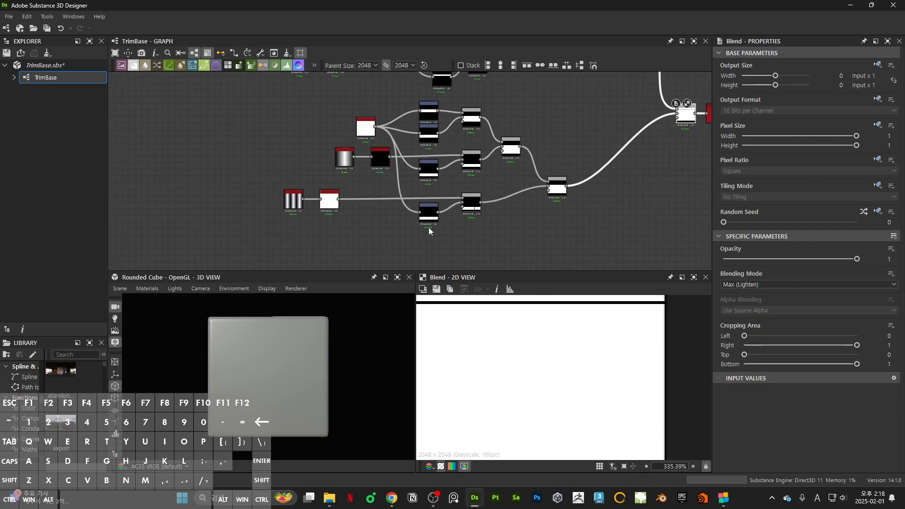
# Move the fourth strip of the new group down below the third, to an Offset Y of about -3.212
pyautogui.click(429, 215)
pyautogui.scroll(-13, 580, 339)
pyautogui.keyDown('shift'); pyautogui.moveTo(566, 354); pyautogui.dragTo(564, 396); pyautogui.keyUp('shift')
# Examine the gaps between the stacked rows and the bevel's full height output
pyautogui.moveTo(582, 138); pyautogui.dragTo(585, 246, button='middle')
pyautogui.scroll(3, 584, 314)
pyautogui.moveTo(586, 313); pyautogui.dragTo(625, 424, button='middle')
pyautogui.moveTo(546, 311); pyautogui.dragTo(564, 366, button='middle')
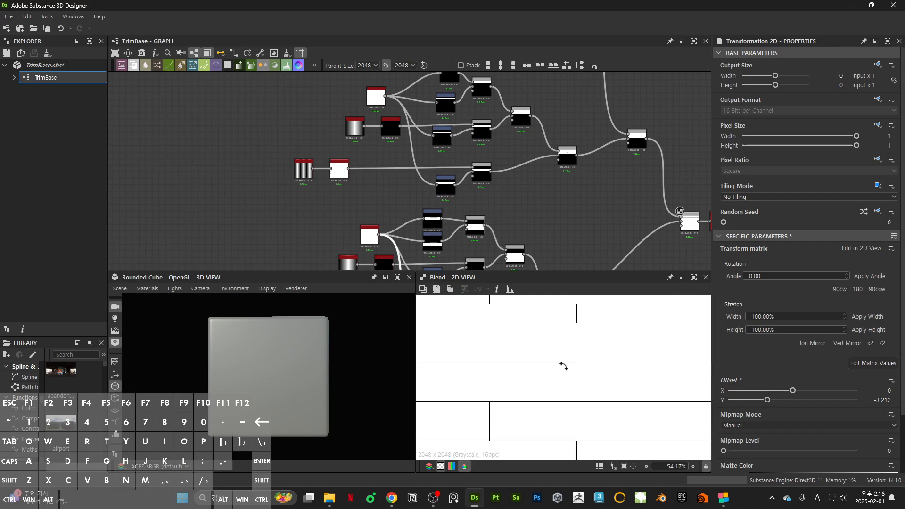
pyautogui.scroll(3, 563, 366)
pyautogui.moveTo(654, 208); pyautogui.dragTo(483, 208, button='middle')
pyautogui.doubleClick(553, 224)
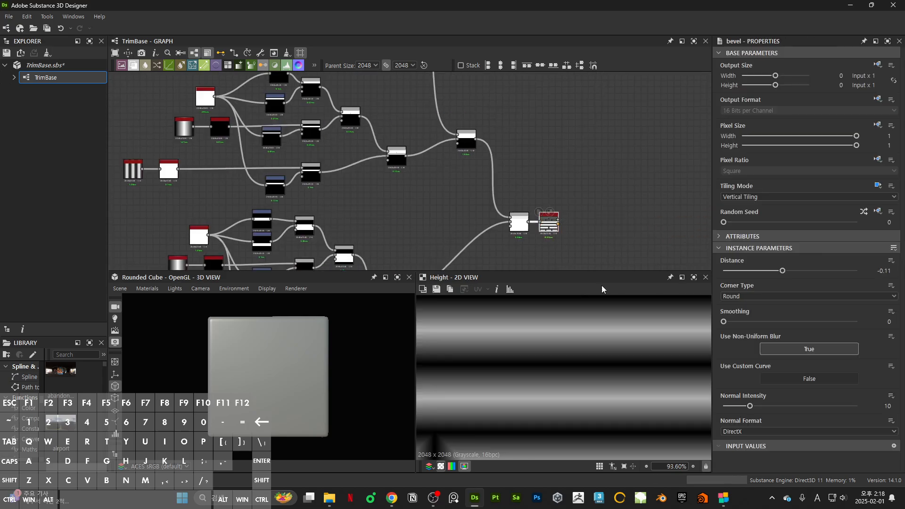
pyautogui.press('f')
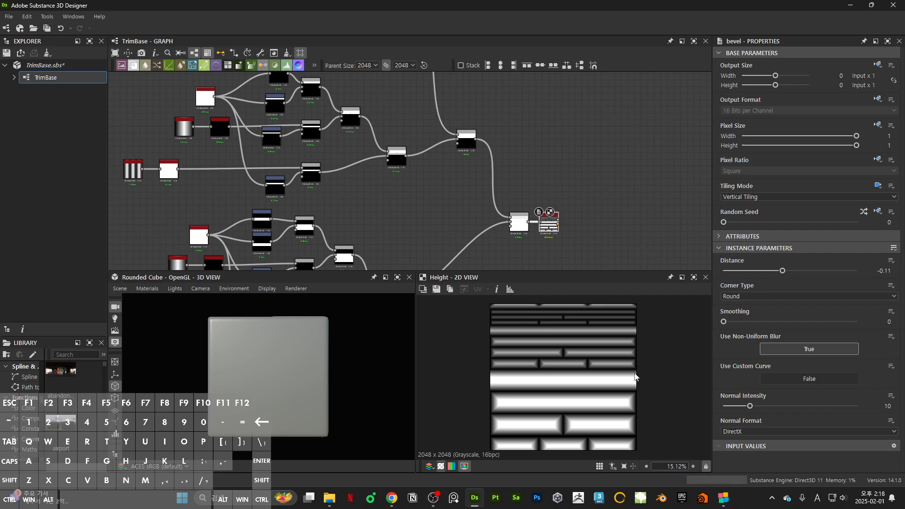
# Shrink the height of the new group's first strip from its lower edge, bringing its Offset Y to about -0.0984
pyautogui.scroll(4, 448, 194)
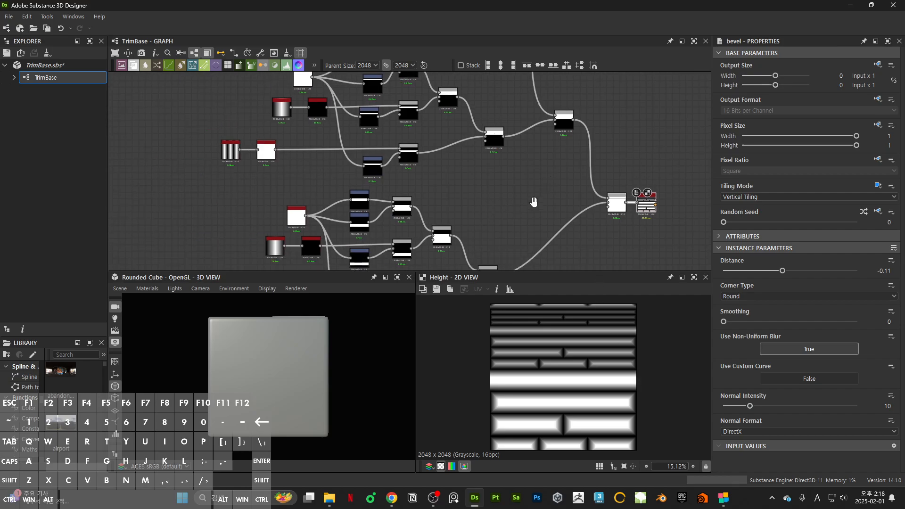
pyautogui.click(443, 172)
pyautogui.scroll(3, 581, 427)
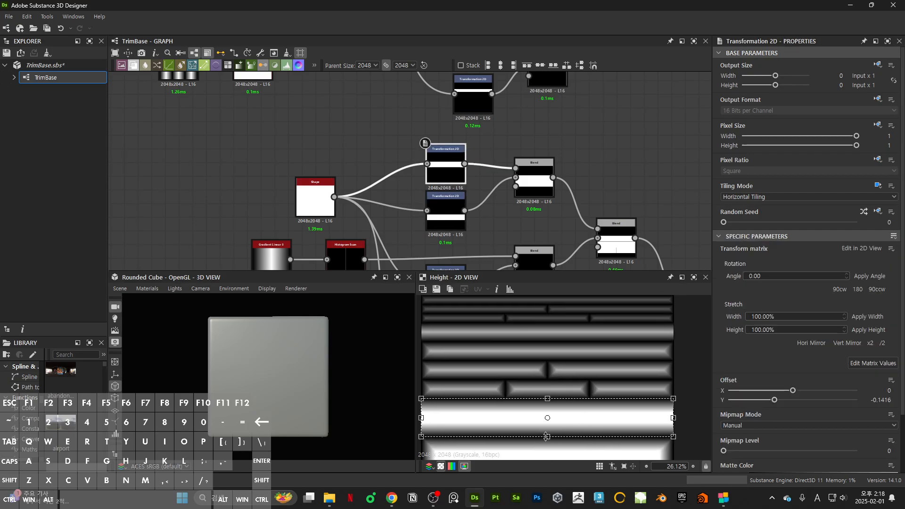
pyautogui.moveTo(546, 437); pyautogui.dragTo(546, 432)
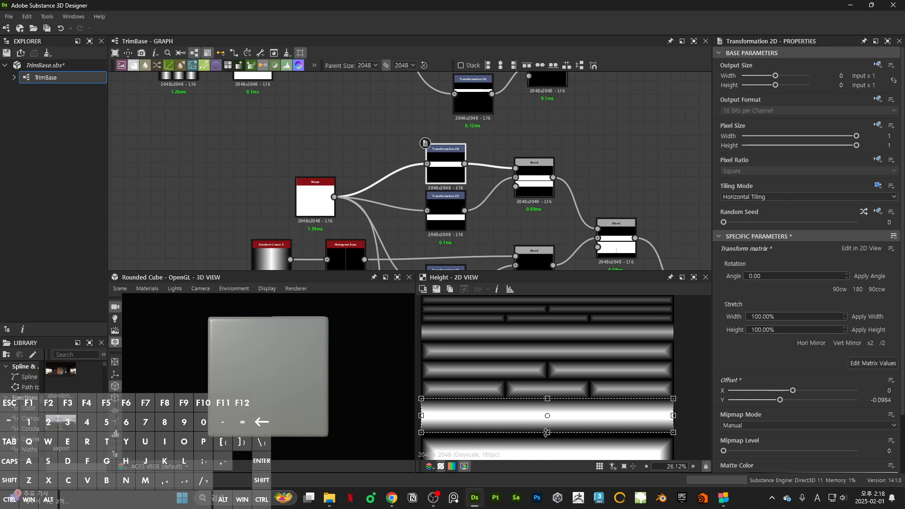
# Shrink the height of the middle group's first strip from its lower edge, bringing its Offset Y to about 5.1029
pyautogui.moveTo(527, 121); pyautogui.dragTo(529, 202, button='middle')
pyautogui.moveTo(499, 94); pyautogui.dragTo(500, 213, button='middle')
pyautogui.click(508, 149)
pyautogui.scroll(5, 556, 341)
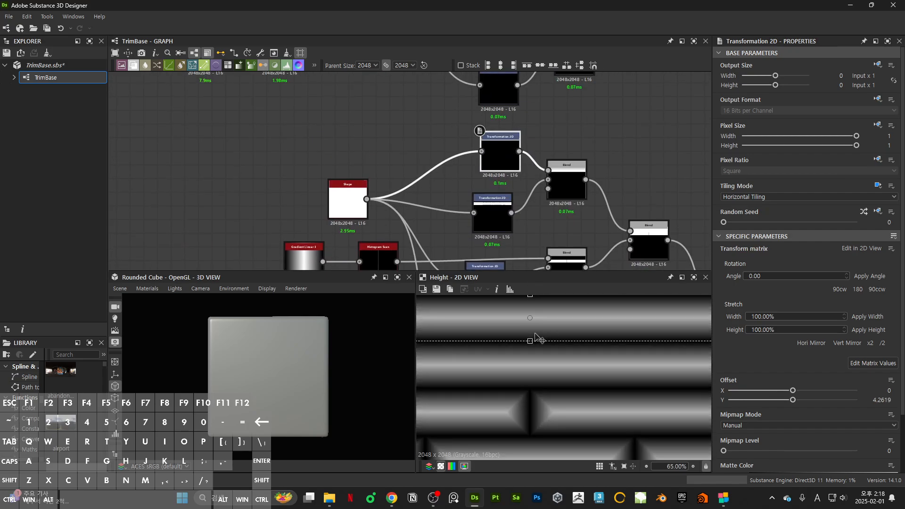
pyautogui.moveTo(529, 339); pyautogui.dragTo(530, 334)
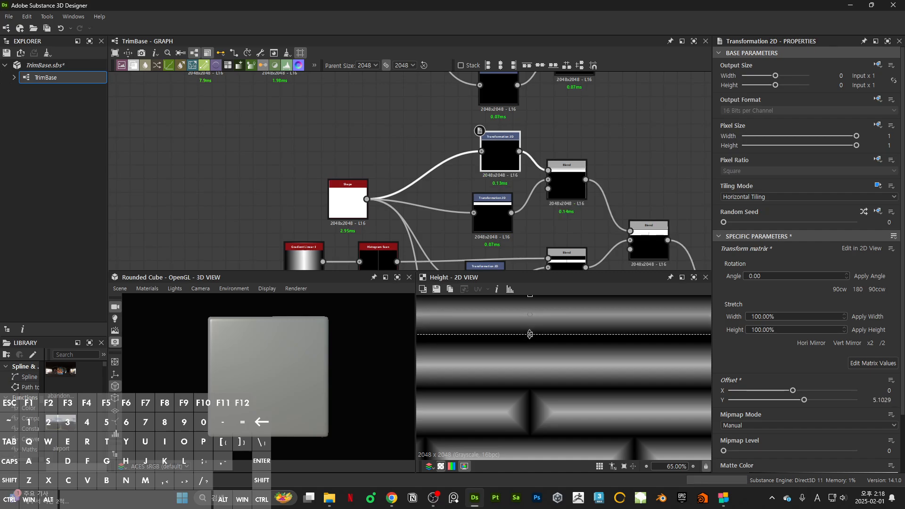
# Replace the middle group's second Transformation 2D with a duplicate of the shortened first one, connected to the group's first Blend
pyautogui.moveTo(499, 163); pyautogui.dragTo(421, 124, button='middle')
pyautogui.hotkey('ctrl', 'd')
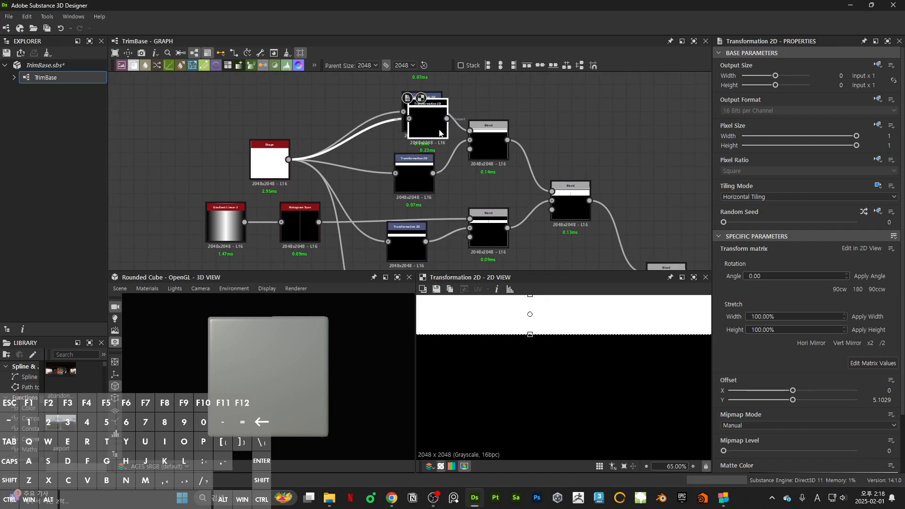
pyautogui.moveTo(428, 119); pyautogui.dragTo(416, 171)
pyautogui.moveTo(461, 144); pyautogui.dragTo(469, 141)
pyautogui.click(430, 186)
pyautogui.press('Delete')
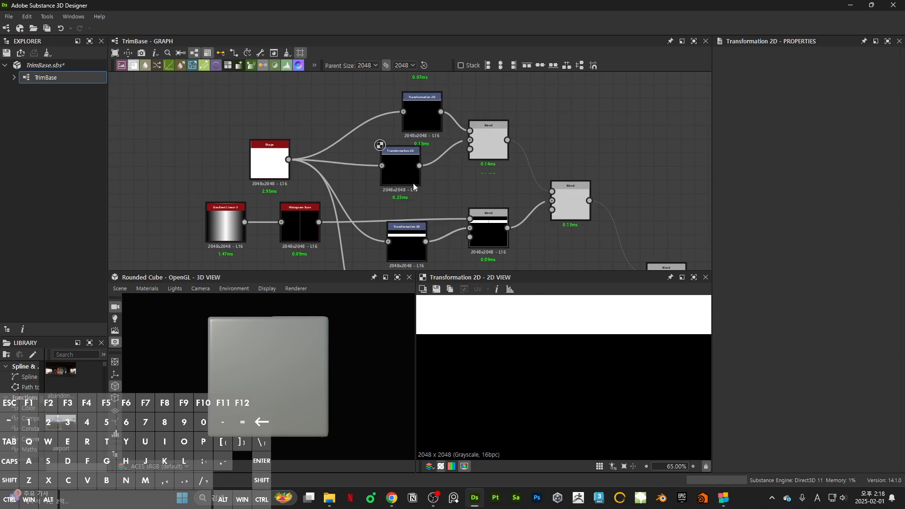
pyautogui.moveTo(411, 181); pyautogui.dragTo(425, 188)
pyautogui.click(429, 117)
# Move the middle group's replaced second strip down beneath the first, to an Offset Y of about 4.0745, while previewing the combined rows
pyautogui.scroll(-4, 441, 140)
pyautogui.click(619, 192)
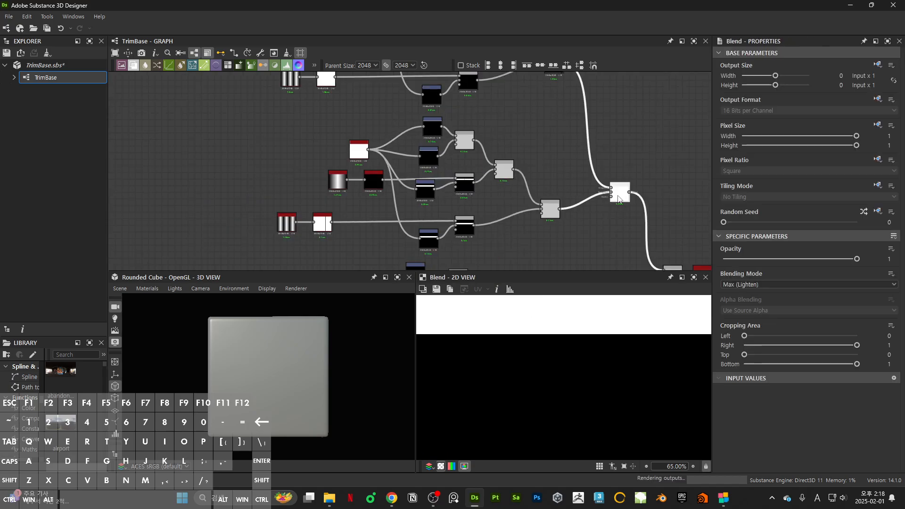
pyautogui.click(434, 135)
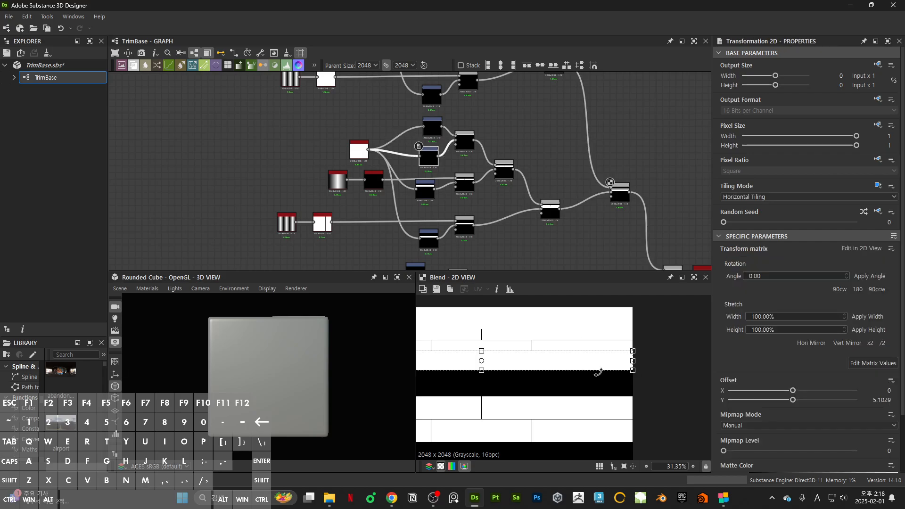
pyautogui.scroll(7, 599, 372)
pyautogui.moveTo(612, 397); pyautogui.dragTo(608, 430)
pyautogui.scroll(5, 608, 377)
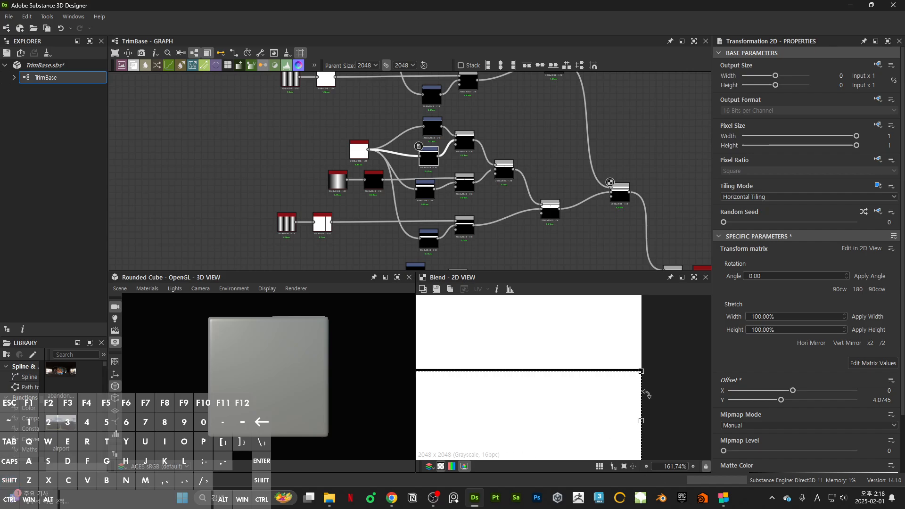
# Nudge the middle group's second strip up to an Offset Y of about 4.0904, set it to No Tiling and narrow it slightly
pyautogui.moveTo(605, 347); pyautogui.dragTo(605, 345)
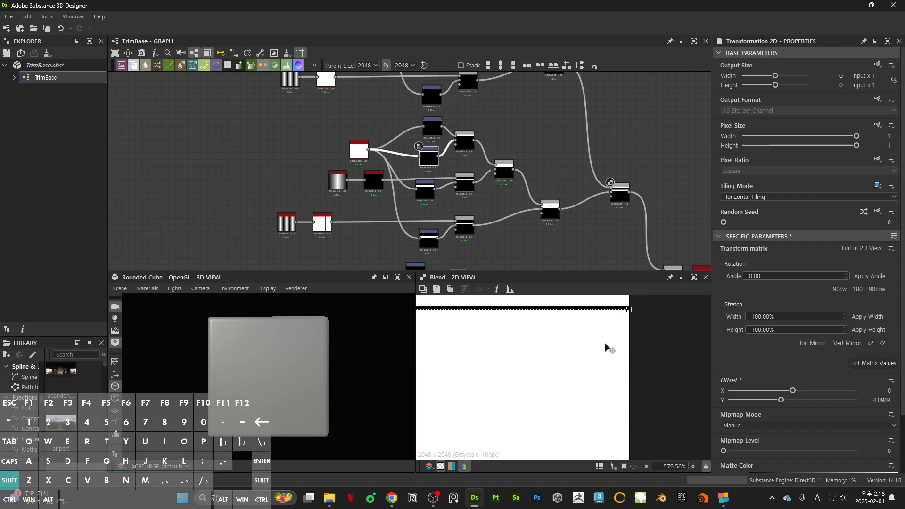
pyautogui.click(748, 198)
pyautogui.click(748, 205)
pyautogui.scroll(-2, 632, 384)
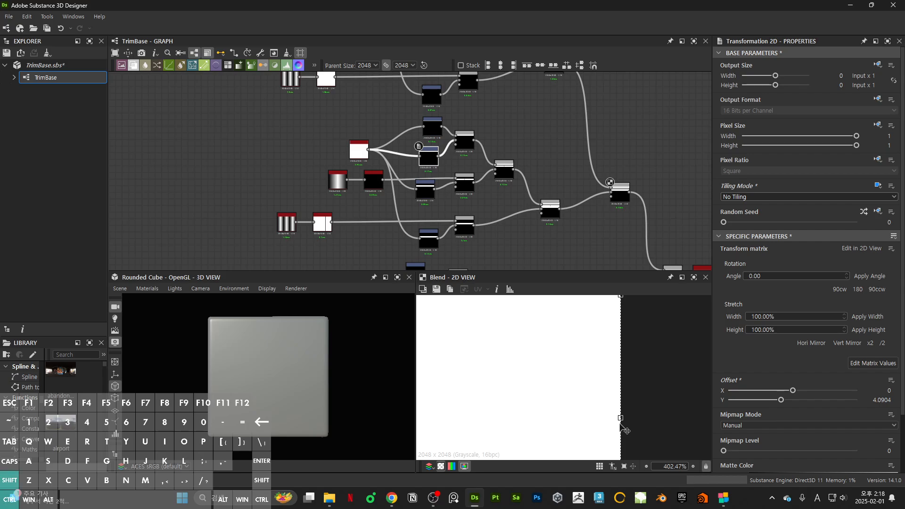
pyautogui.moveTo(618, 418); pyautogui.dragTo(617, 417)
# Replace the middle group's third Transformation 2D with a duplicate of the narrowed second one, connected to the group's lower Blend
pyautogui.moveTo(434, 185); pyautogui.dragTo(446, 137, button='middle')
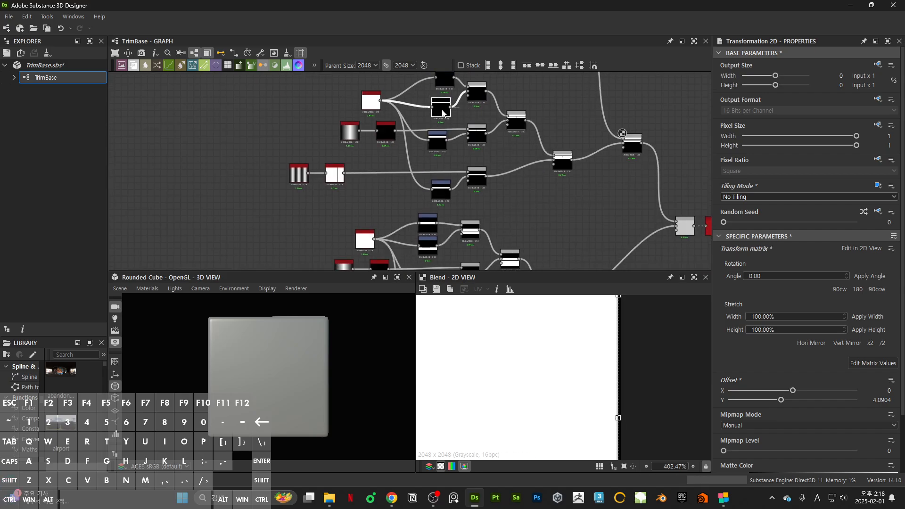
pyautogui.press('v')
pyautogui.scroll(3, 432, 153)
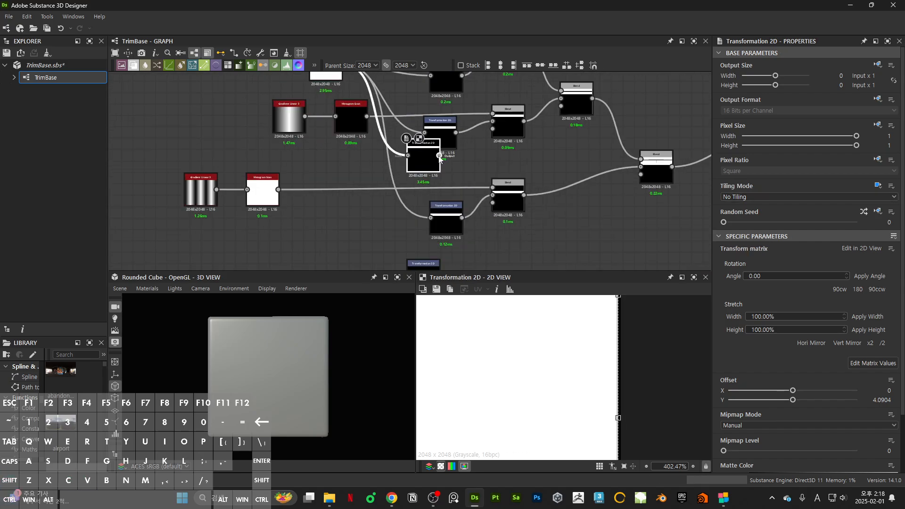
pyautogui.click(495, 125)
pyautogui.scroll(-5, 496, 155)
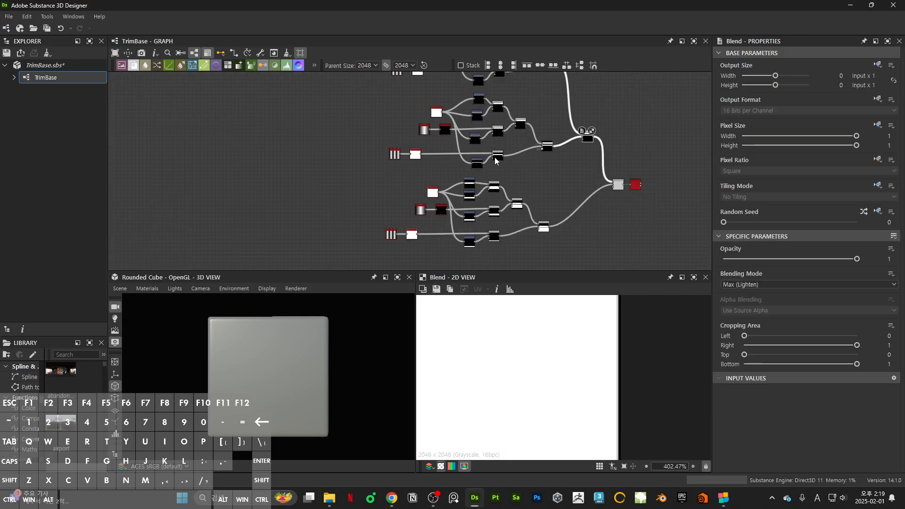
# Move the middle group's third strip down beneath the second, to an Offset Y of about 3.0821
pyautogui.scroll(2, 495, 160)
pyautogui.click(477, 133)
pyautogui.moveTo(572, 353); pyautogui.dragTo(569, 399)
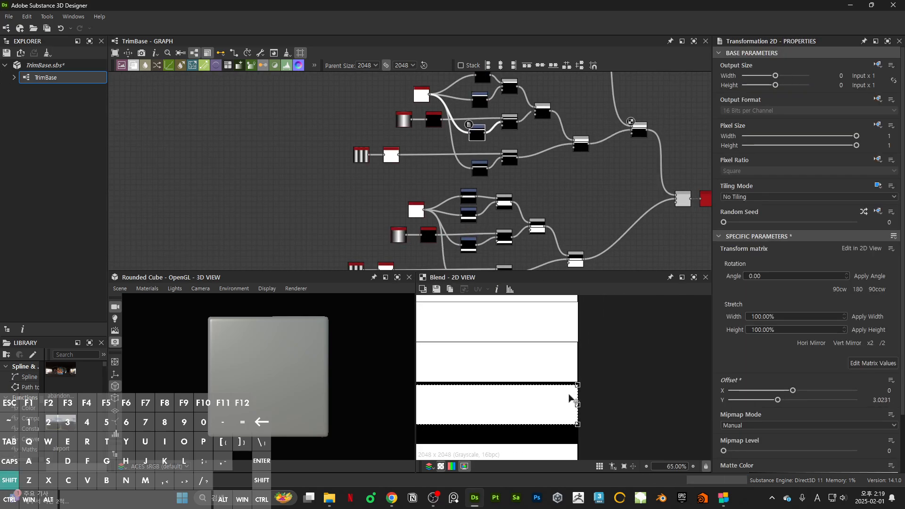
pyautogui.scroll(5, 571, 395)
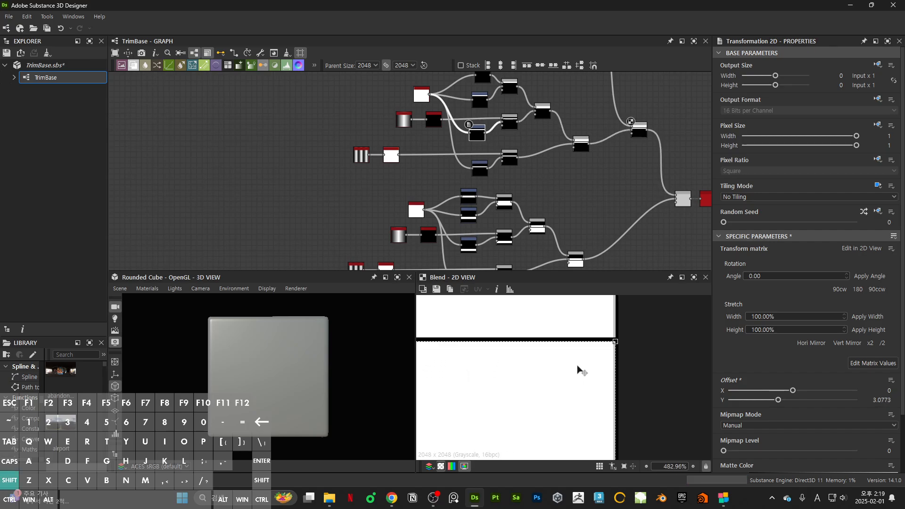
pyautogui.moveTo(577, 367); pyautogui.dragTo(580, 366)
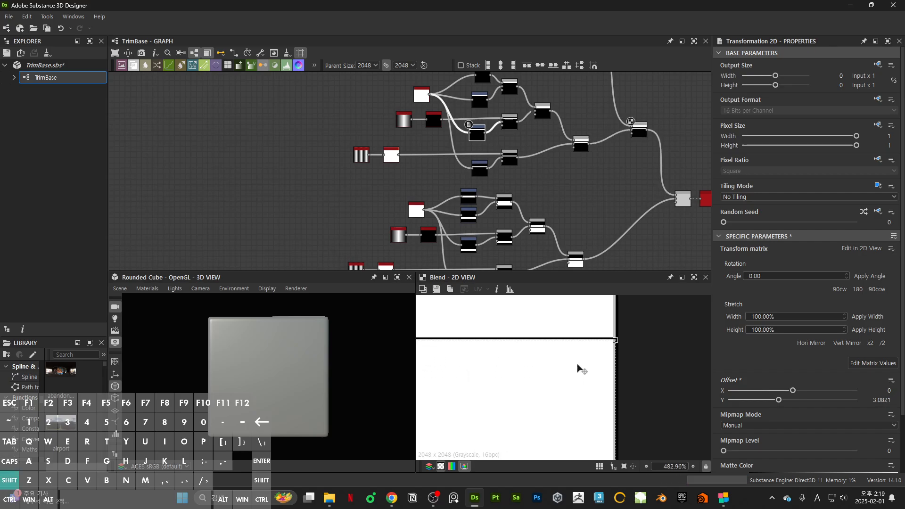
# Replace the middle group's fourth Transformation 2D with a duplicate of the third, connected to the last row's Blend, and preview the combined rows
pyautogui.doubleClick(476, 137)
pyautogui.scroll(3, 483, 140)
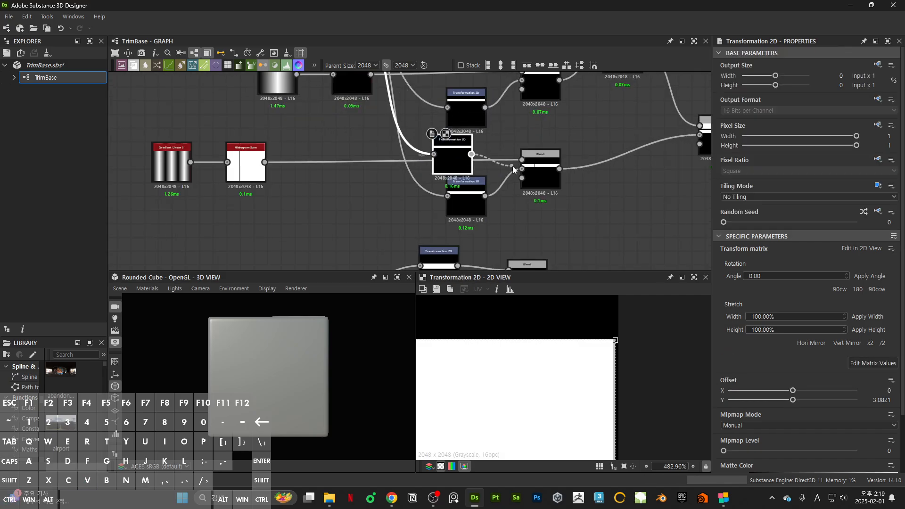
pyautogui.moveTo(513, 166); pyautogui.dragTo(521, 169)
pyautogui.click(472, 185)
pyautogui.press('Delete')
pyautogui.moveTo(464, 142); pyautogui.dragTo(477, 190)
pyautogui.scroll(-4, 478, 186)
pyautogui.doubleClick(633, 153)
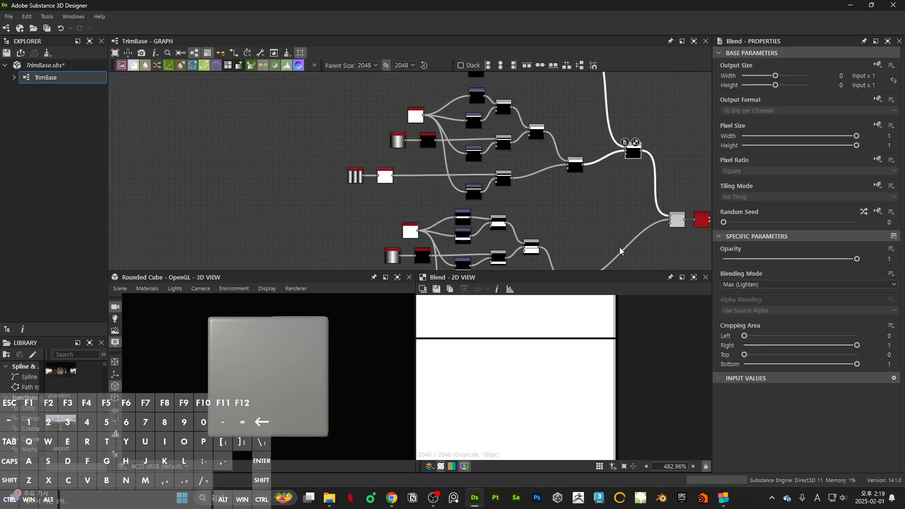
# Move the middle group's fourth strip beneath the third, to an Offset Y of about 2.0767, and preview the bevelled height
pyautogui.click(472, 192)
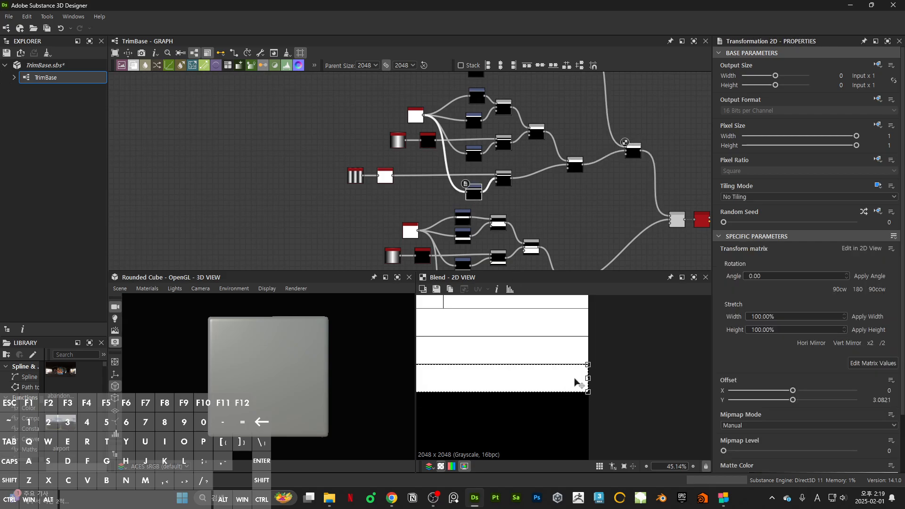
pyautogui.moveTo(576, 381); pyautogui.dragTo(575, 408)
pyautogui.scroll(6, 584, 395)
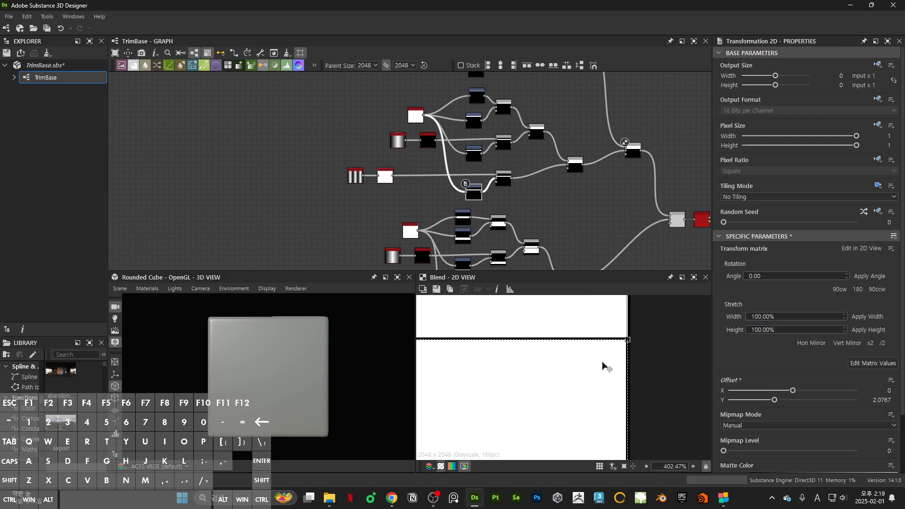
pyautogui.scroll(-10, 603, 365)
pyautogui.moveTo(703, 231); pyautogui.dragTo(600, 216, button='middle')
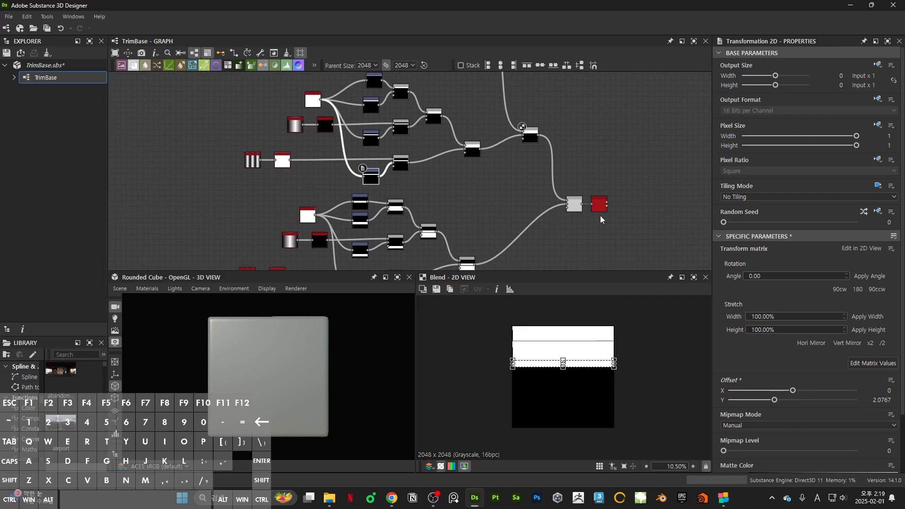
pyautogui.doubleClick(599, 207)
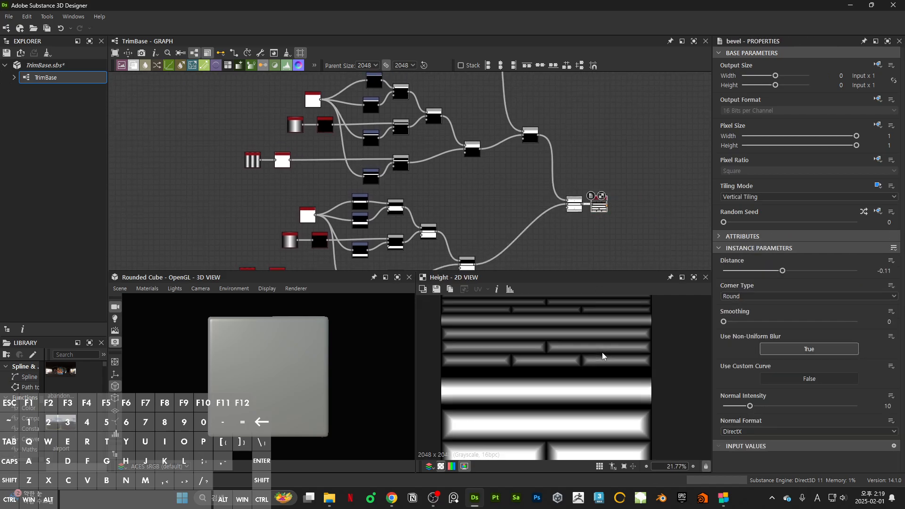
# Move the tallest group's first strip up toward the middle group, to an Offset Y of about 0.2034
pyautogui.moveTo(450, 219); pyautogui.dragTo(562, 200, button='middle')
pyautogui.scroll(2, 459, 197)
pyautogui.click(475, 178)
pyautogui.scroll(3, 642, 390)
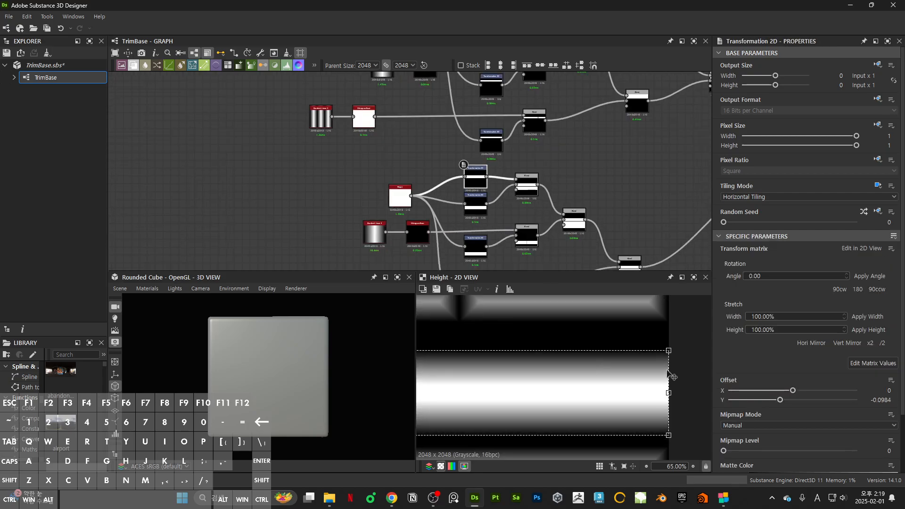
pyautogui.moveTo(669, 372); pyautogui.dragTo(651, 338)
pyautogui.scroll(3, 652, 338)
# Preview the combined rows and nudge the tallest group's first strip closer to the row above, to an Offset Y of about 0.2403
pyautogui.moveTo(534, 131); pyautogui.dragTo(443, 154, button='middle')
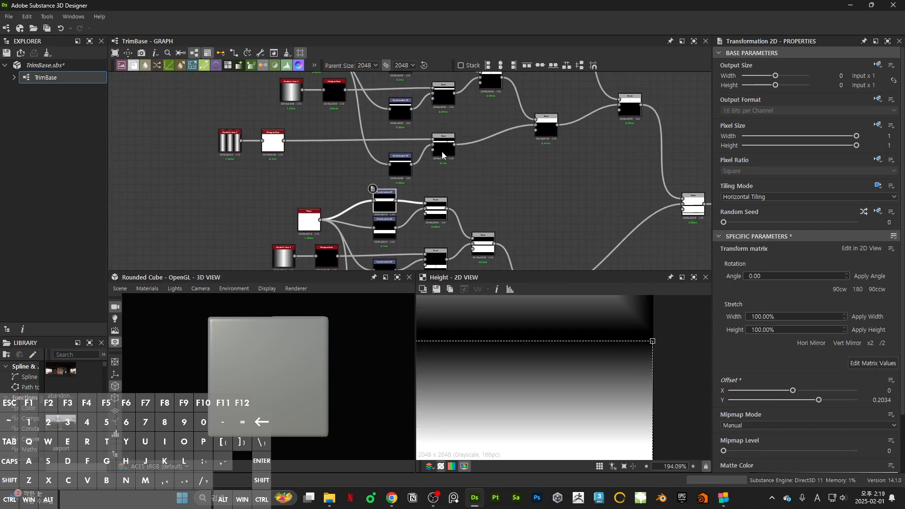
pyautogui.doubleClick(696, 213)
pyautogui.click(387, 204)
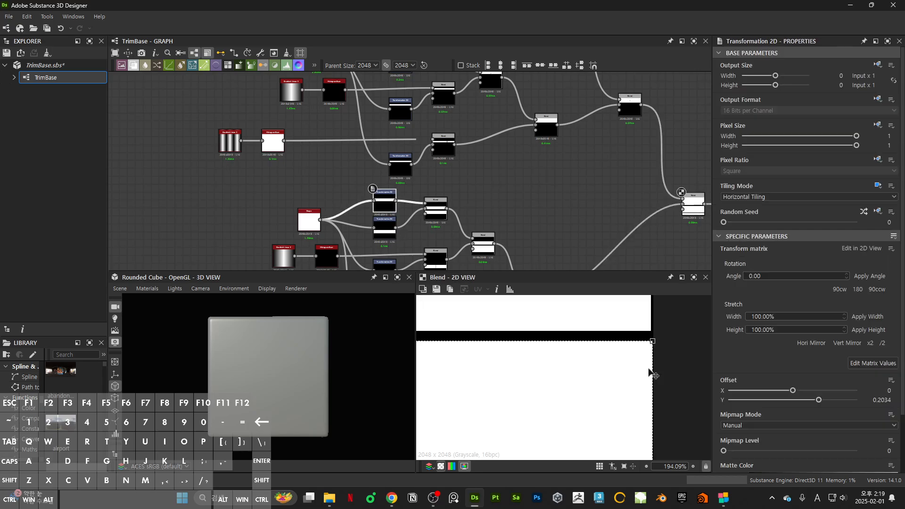
pyautogui.scroll(2, 619, 346)
pyautogui.keyDown('shift'); pyautogui.moveTo(663, 341); pyautogui.dragTo(675, 324); pyautogui.keyUp('shift')
pyautogui.scroll(3, 677, 313)
pyautogui.scroll(3, 676, 317)
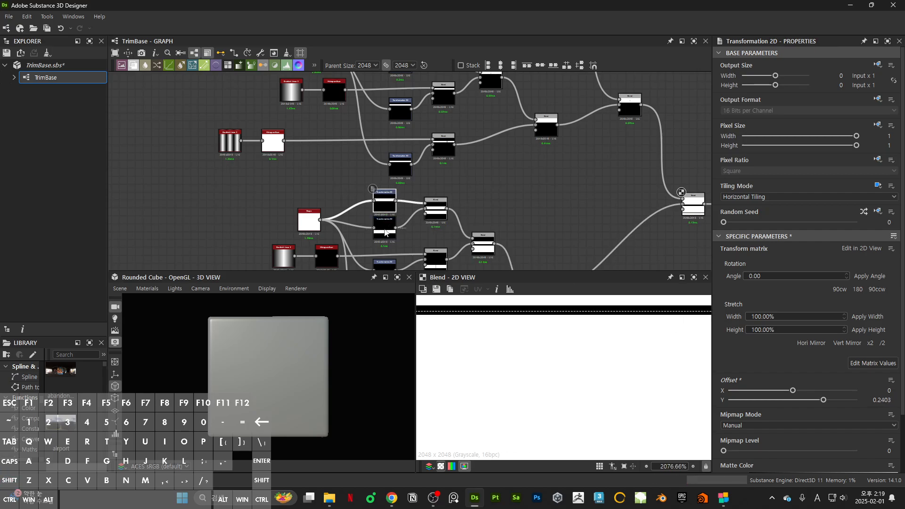
# Delete the second, third and fourth Transformation 2D nodes of the tallest group
pyautogui.scroll(-12, 581, 339)
pyautogui.moveTo(406, 215); pyautogui.dragTo(460, 144, button='middle')
pyautogui.scroll(3, 439, 179)
pyautogui.scroll(-4, 459, 138)
pyautogui.click(458, 141)
pyautogui.press('Delete')
pyautogui.click(456, 179)
pyautogui.press('Delete')
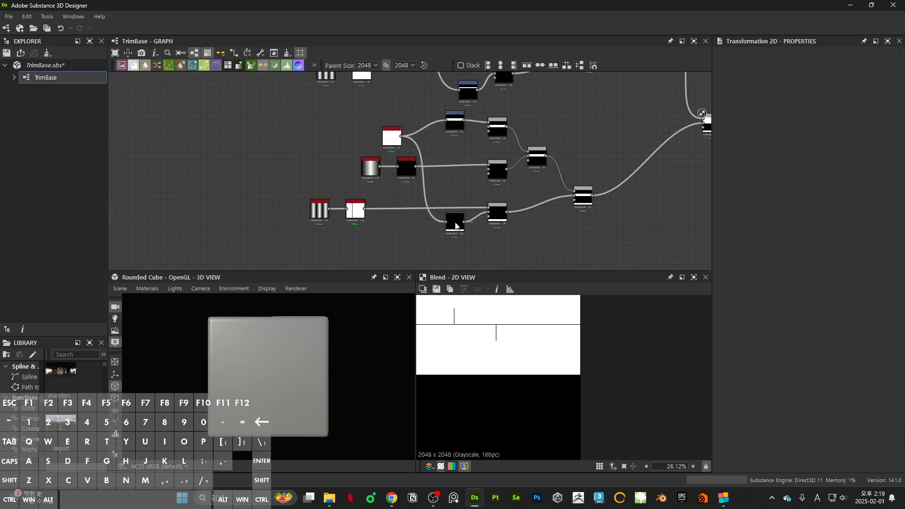
pyautogui.click(456, 227)
pyautogui.press('Delete')
# Duplicate the tallest group's first Transformation 2D and connect the copy to the group's first Blend as its second strip
pyautogui.doubleClick(460, 127)
pyautogui.scroll(4, 459, 127)
pyautogui.hotkey('ctrl', 'c')
pyautogui.hotkey('ctrl', 'v')
pyautogui.moveTo(466, 163); pyautogui.dragTo(448, 179)
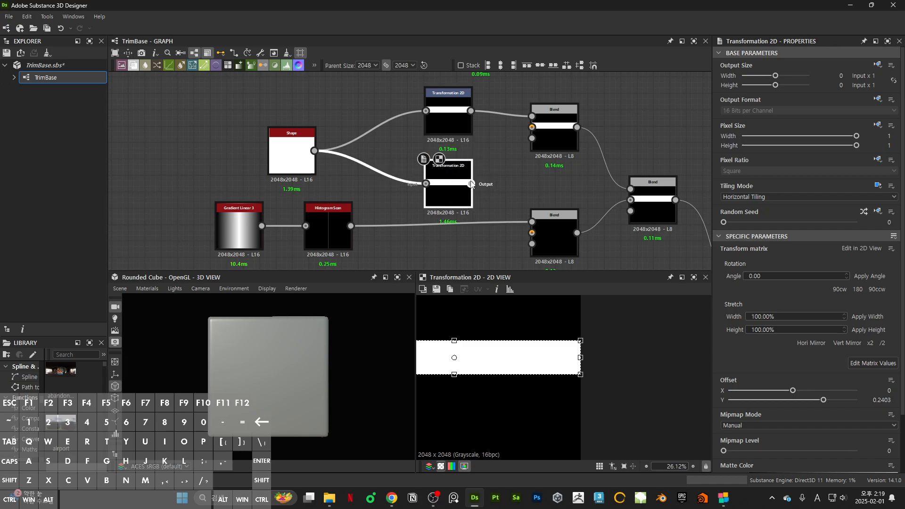
pyautogui.moveTo(531, 124); pyautogui.dragTo(532, 125)
# Set the tallest group's second strip to No Tiling and narrow it slightly from its side edge
pyautogui.click(750, 198)
pyautogui.click(746, 198)
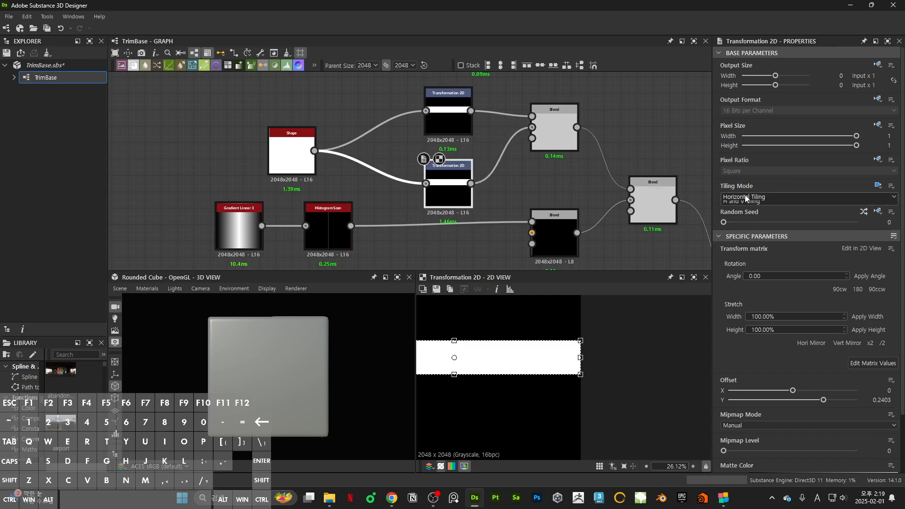
pyautogui.click(745, 198)
pyautogui.click(740, 205)
pyautogui.scroll(10, 567, 357)
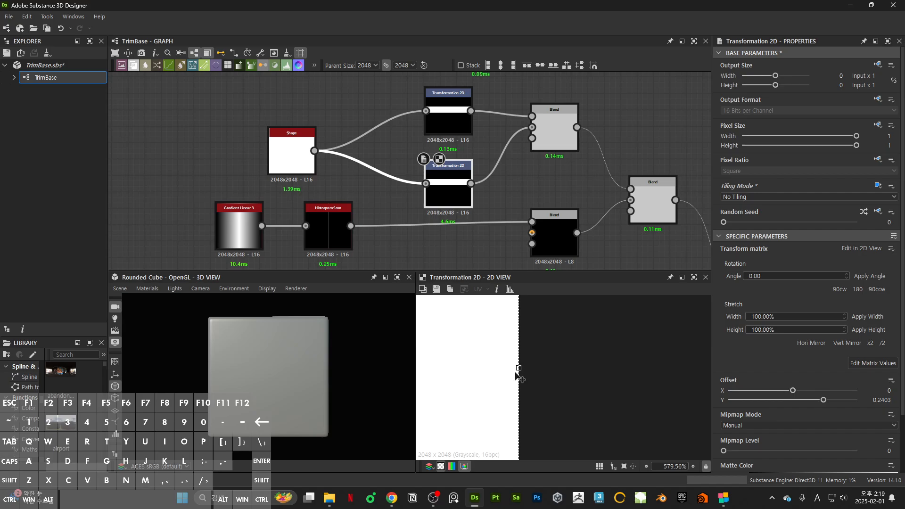
pyautogui.moveTo(519, 368); pyautogui.dragTo(516, 368)
pyautogui.scroll(-5, 520, 227)
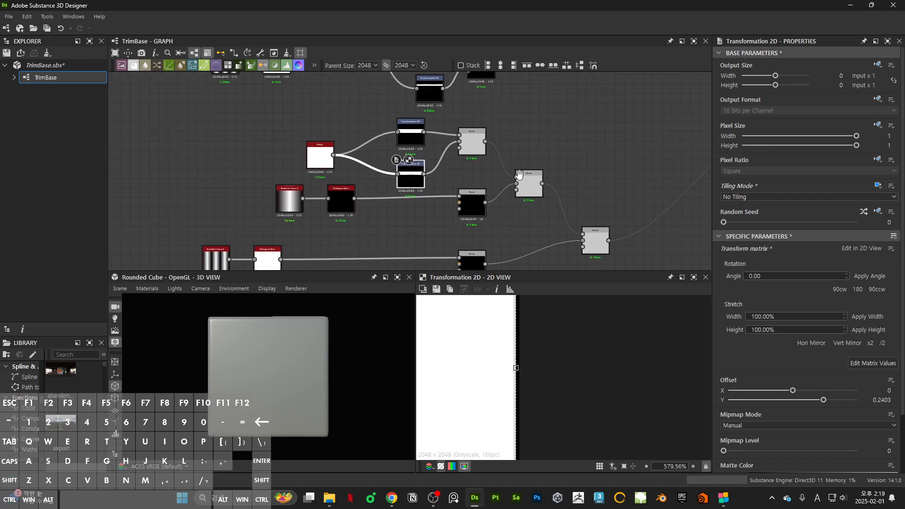
# Move the tallest group's second strip down beneath the first, to an Offset Y of about -0.7643, while previewing the combined rows
pyautogui.doubleClick(645, 145)
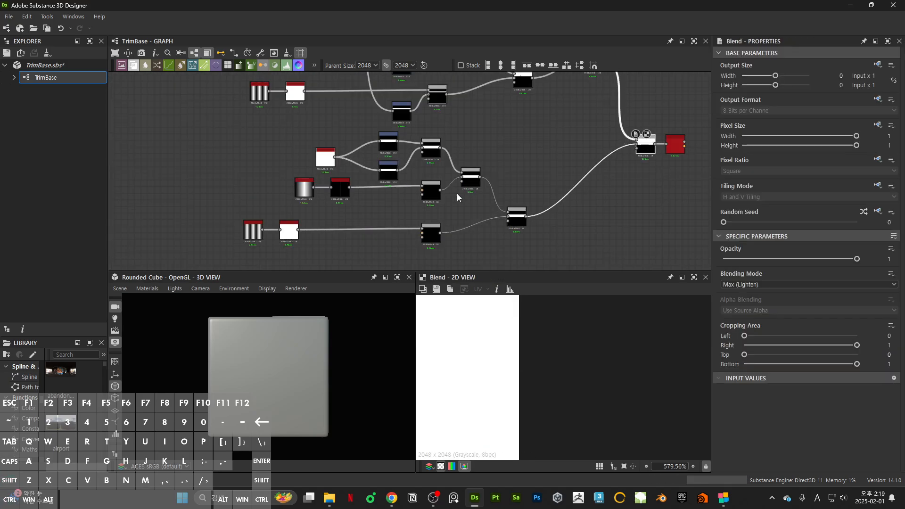
pyautogui.click(391, 172)
pyautogui.moveTo(494, 327); pyautogui.dragTo(606, 308, button='middle')
pyautogui.scroll(-8, 595, 349)
pyautogui.keyDown('shift'); pyautogui.moveTo(590, 359); pyautogui.dragTo(578, 420); pyautogui.keyUp('shift')
pyautogui.scroll(6, 595, 377)
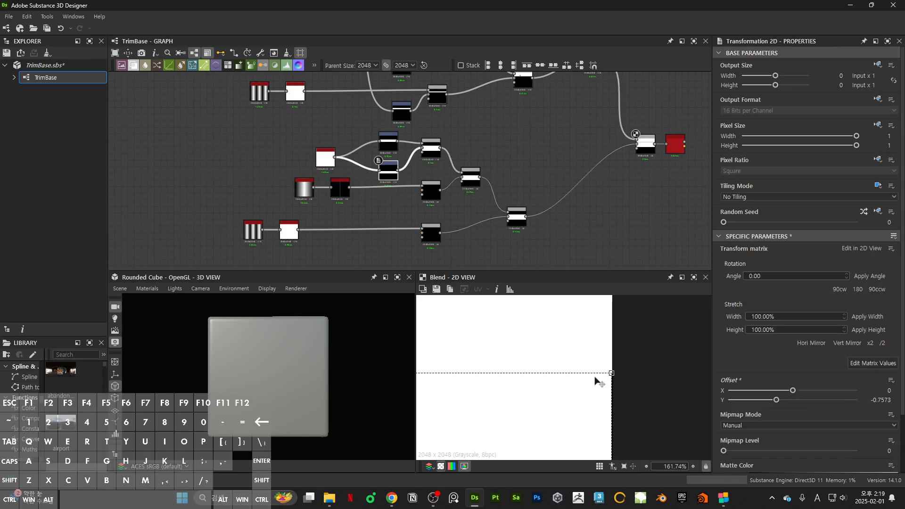
pyautogui.keyDown('shift'); pyautogui.moveTo(609, 376); pyautogui.dragTo(609, 383); pyautogui.keyUp('shift')
pyautogui.scroll(4, 608, 385)
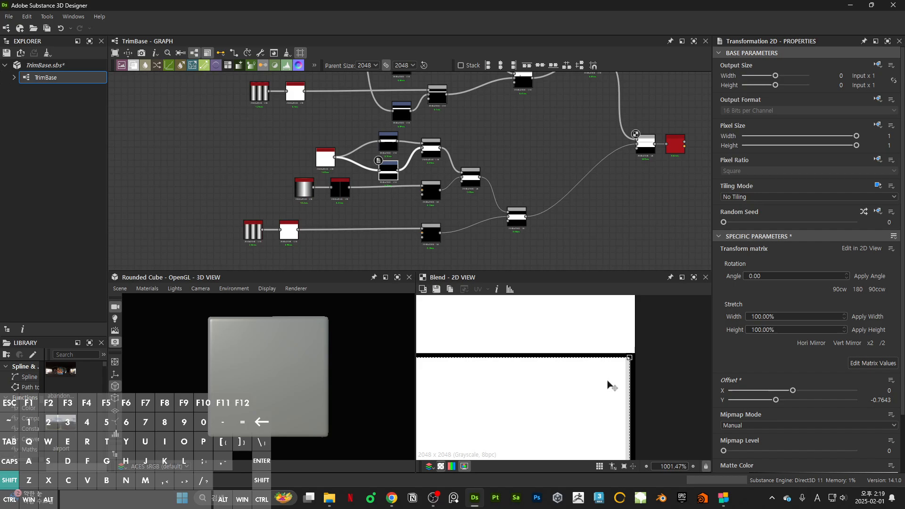
# Duplicate the tallest group's second Transformation 2D and connect the copy to the Blend of the two-way split row
pyautogui.hotkey('ctrl', 'c')
pyautogui.hotkey('ctrl', 'v')
pyautogui.doubleClick(401, 205)
pyautogui.moveTo(401, 205); pyautogui.dragTo(448, 175)
pyautogui.scroll(4, 398, 204)
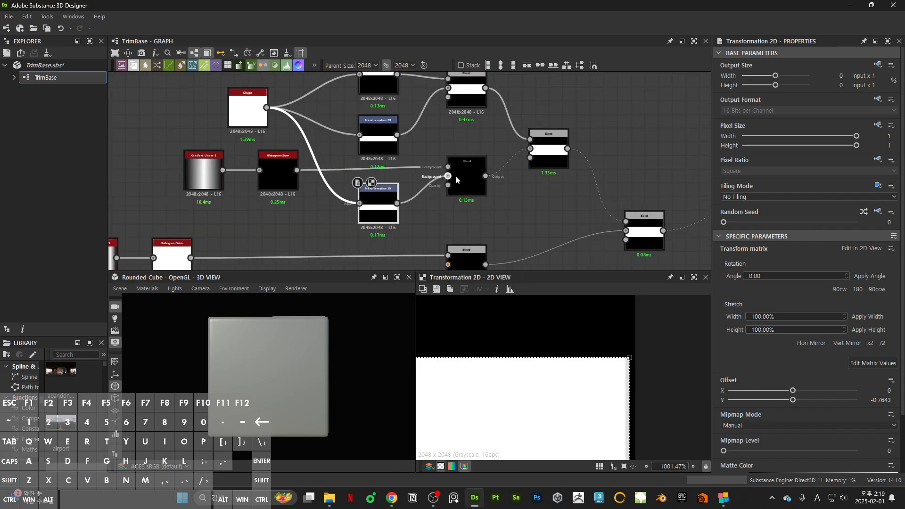
pyautogui.scroll(-5, 469, 177)
# Preview the combined rows and move the tallest group's third strip beneath the second, to an Offset Y of about -1.7725
pyautogui.doubleClick(671, 137)
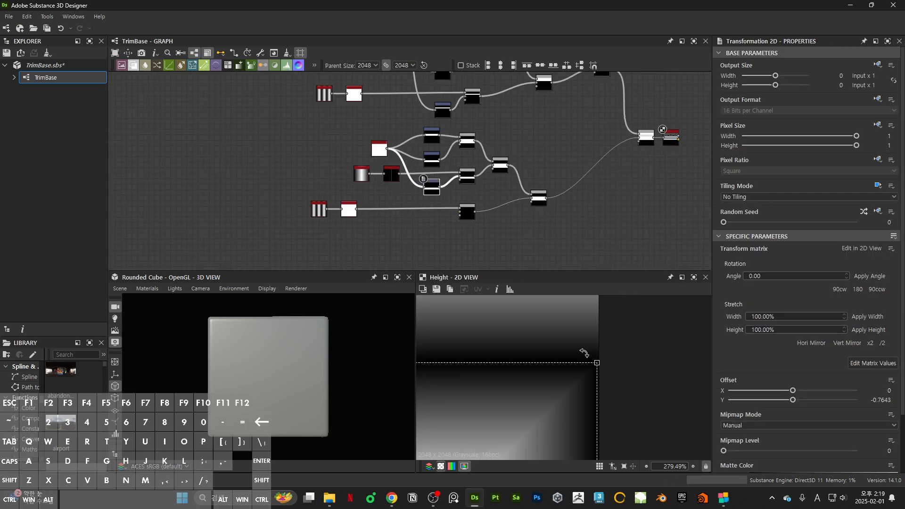
pyautogui.doubleClick(646, 137)
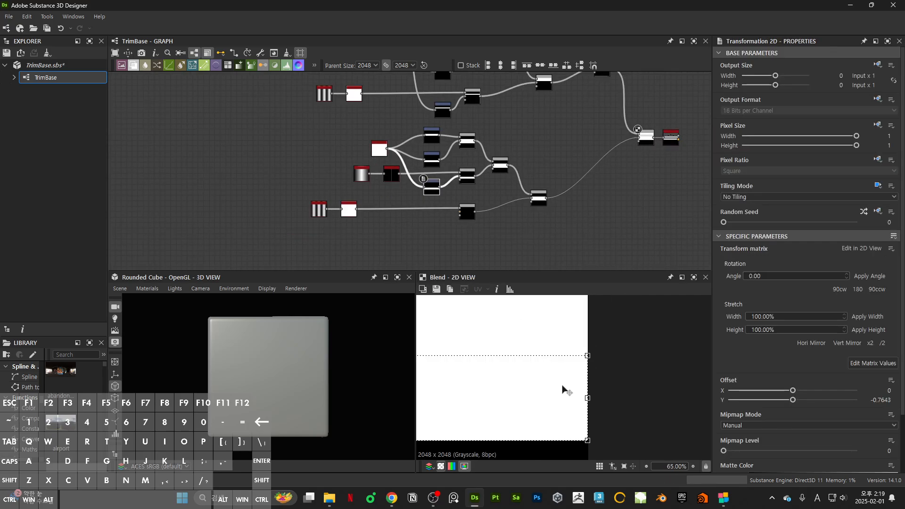
pyautogui.keyDown('shift'); pyautogui.moveTo(576, 337); pyautogui.dragTo(575, 376); pyautogui.keyUp('shift')
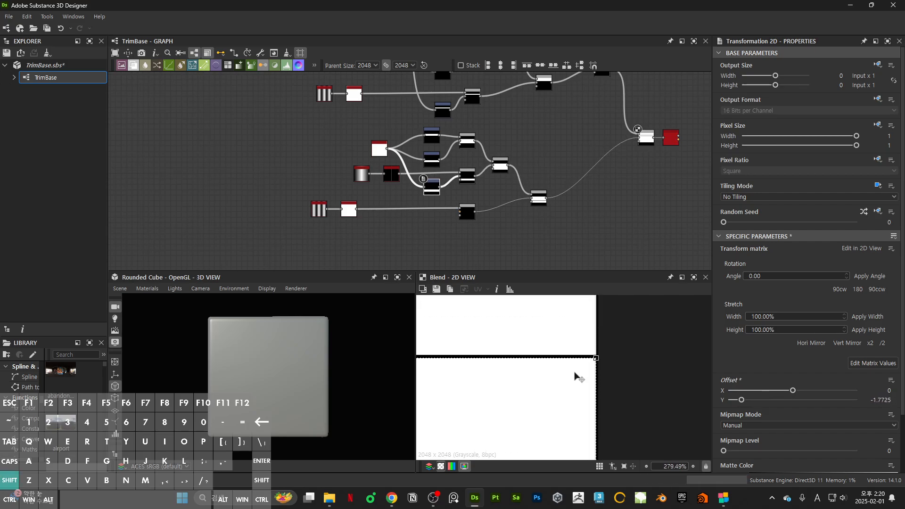
# Duplicate the tallest group's third Transformation 2D and connect the copy to the Blend of the last split row
pyautogui.doubleClick(432, 190)
pyautogui.scroll(3, 433, 194)
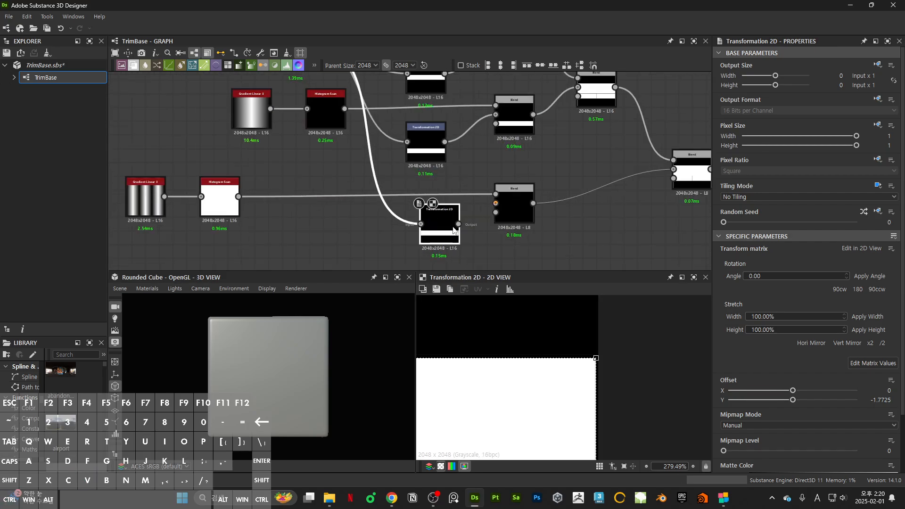
pyautogui.scroll(-5, 571, 193)
pyautogui.scroll(2, 575, 164)
# Move the tallest group's fourth strip down beneath the third, to an Offset Y of about -2.7787, while previewing the combined rows
pyautogui.doubleClick(615, 140)
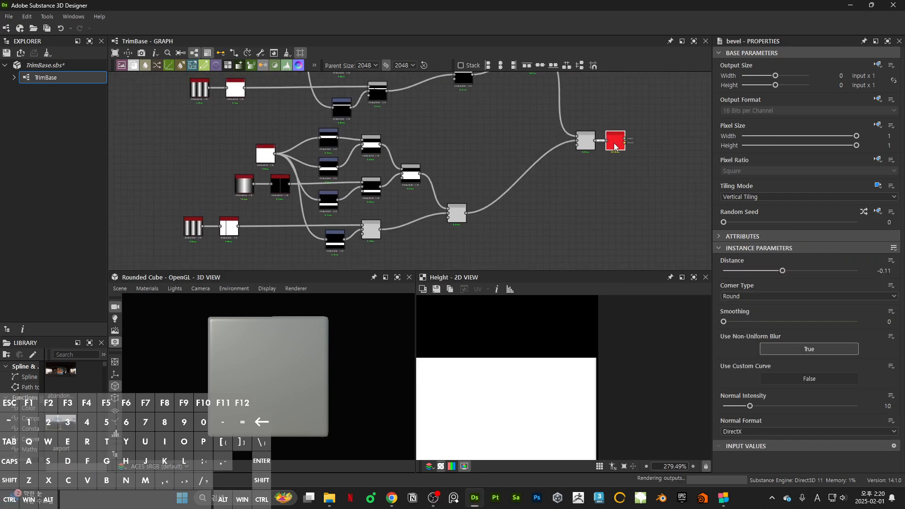
pyautogui.doubleClick(335, 242)
pyautogui.doubleClick(585, 139)
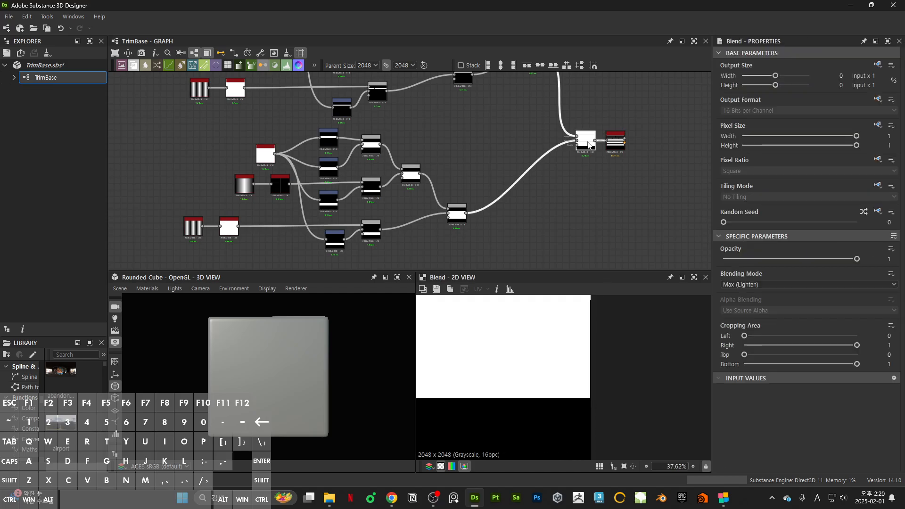
pyautogui.moveTo(286, 271); pyautogui.dragTo(427, 207, button='middle')
pyautogui.click(476, 175)
pyautogui.keyDown('shift'); pyautogui.moveTo(569, 371); pyautogui.dragTo(567, 423); pyautogui.keyUp('shift')
pyautogui.scroll(6, 590, 411)
pyautogui.scroll(4, 590, 412)
pyautogui.keyDown('shift'); pyautogui.moveTo(572, 363); pyautogui.dragTo(571, 356); pyautogui.keyUp('shift')
pyautogui.scroll(-15, 572, 357)
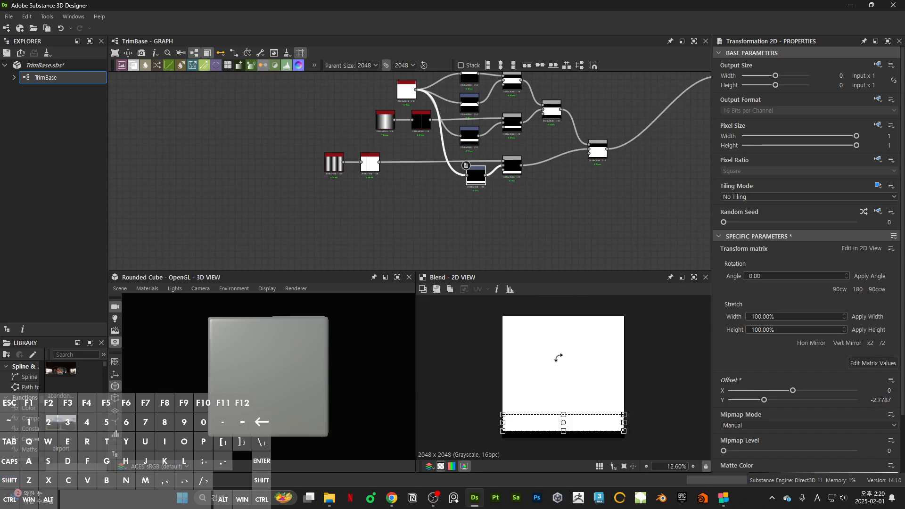
# Preview the bevel's height output to examine all the bevelled strip rows together
pyautogui.scroll(2, 558, 357)
pyautogui.moveTo(580, 117); pyautogui.dragTo(335, 186, button='middle')
pyautogui.doubleClick(512, 145)
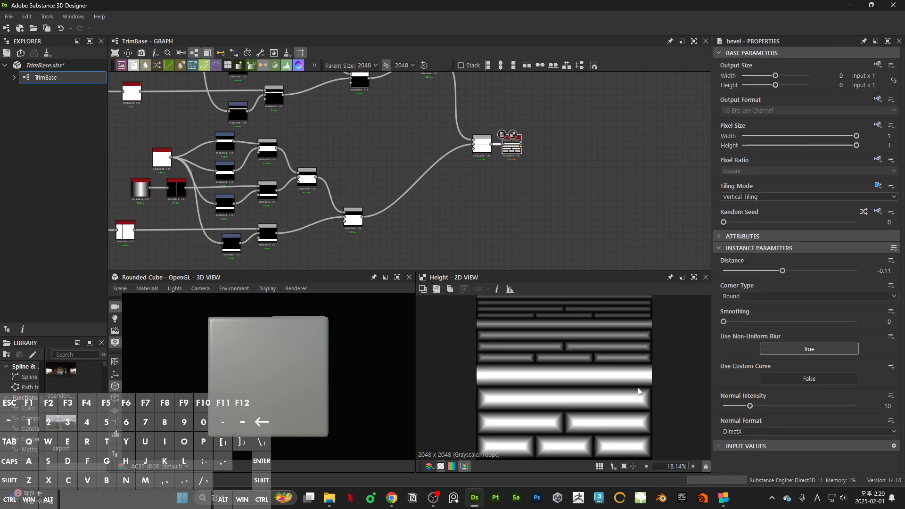
# Set the bevel's Distance to -0.18 and inspect the strip edges in the height preview
pyautogui.scroll(-2, 613, 394)
pyautogui.scroll(4, 509, 146)
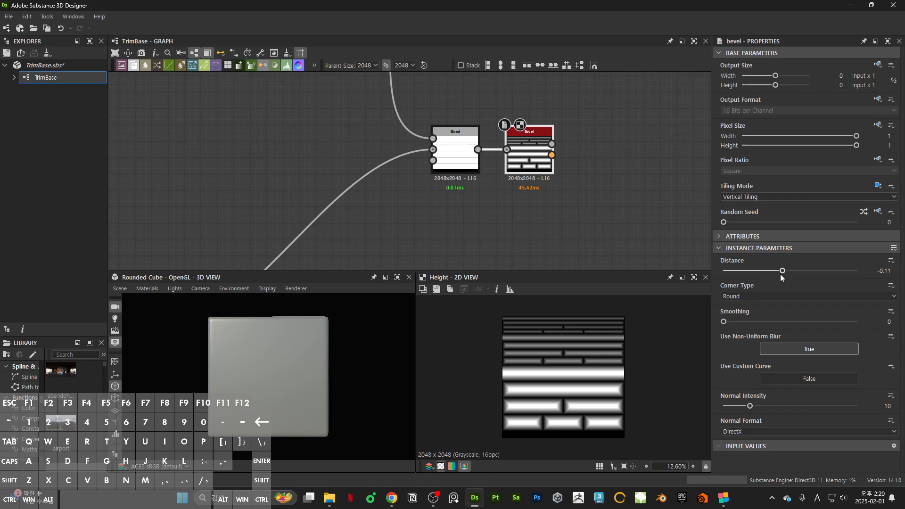
pyautogui.moveTo(782, 272); pyautogui.dragTo(778, 272)
pyautogui.scroll(5, 599, 371)
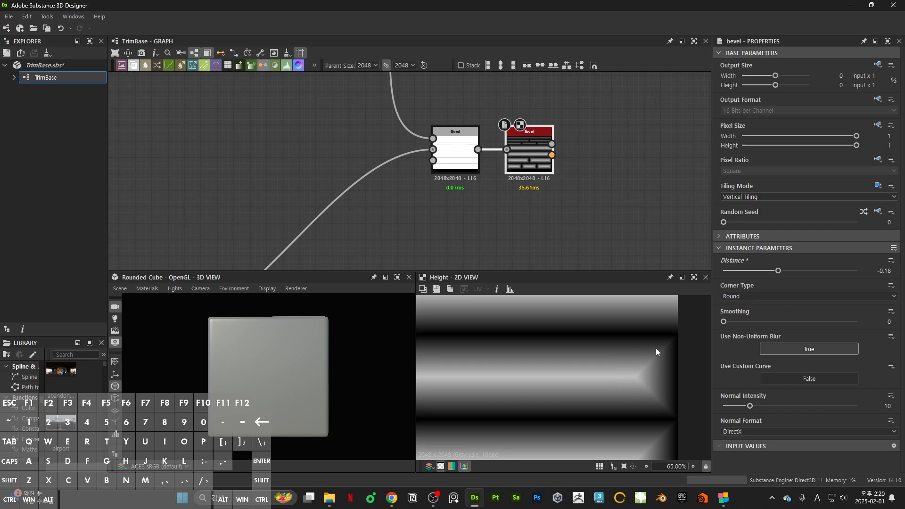
pyautogui.scroll(2, 636, 377)
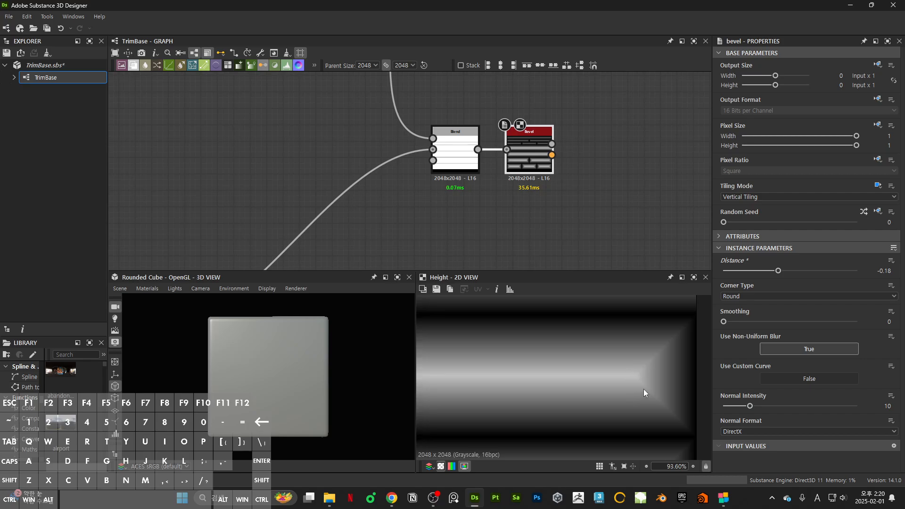
pyautogui.scroll(-10, 615, 370)
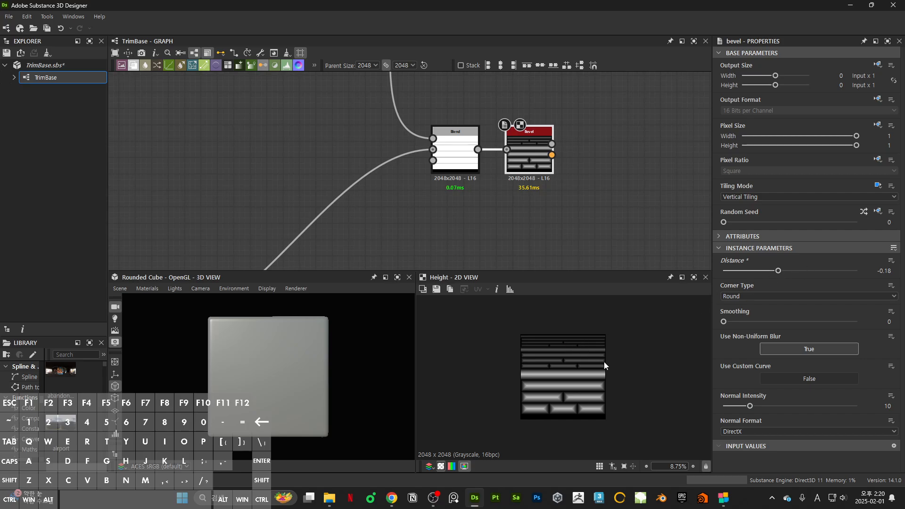
pyautogui.scroll(2, 603, 369)
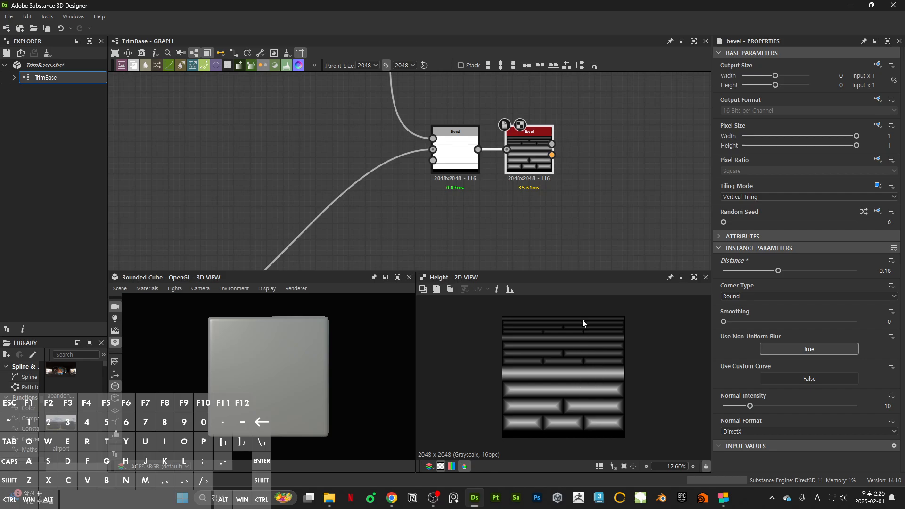
# Move the bevel well away from the final Blend, leaving room for another node on their connection
pyautogui.scroll(-5, 499, 189)
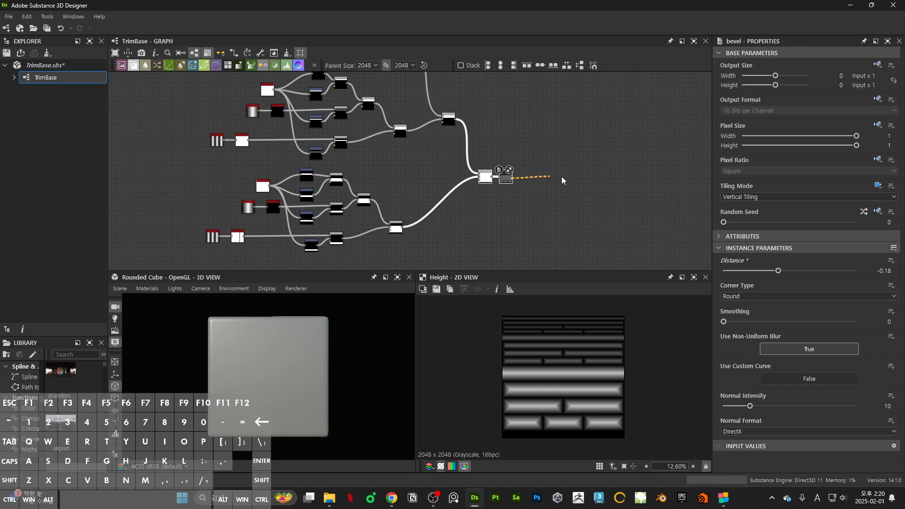
pyautogui.moveTo(561, 176); pyautogui.dragTo(596, 177)
pyautogui.press('Escape')
pyautogui.moveTo(508, 180); pyautogui.dragTo(601, 178)
pyautogui.click(597, 212)
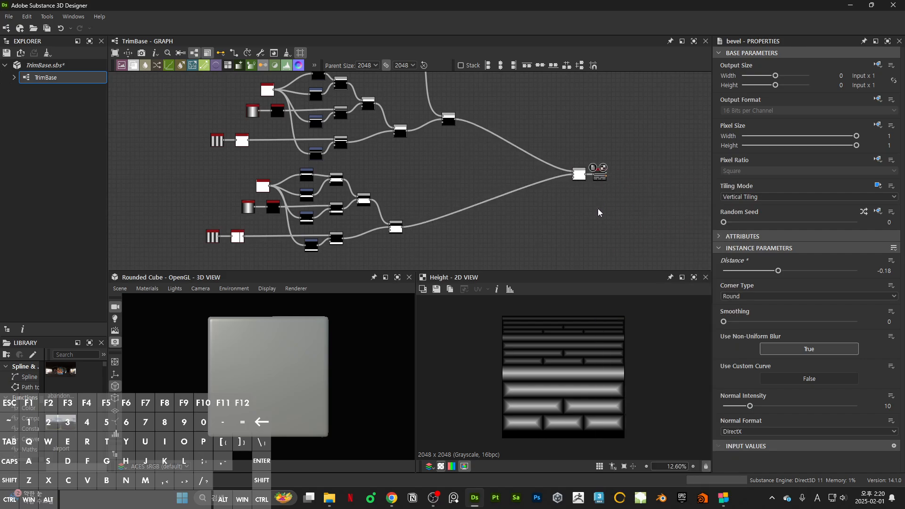
pyautogui.scroll(2, 575, 214)
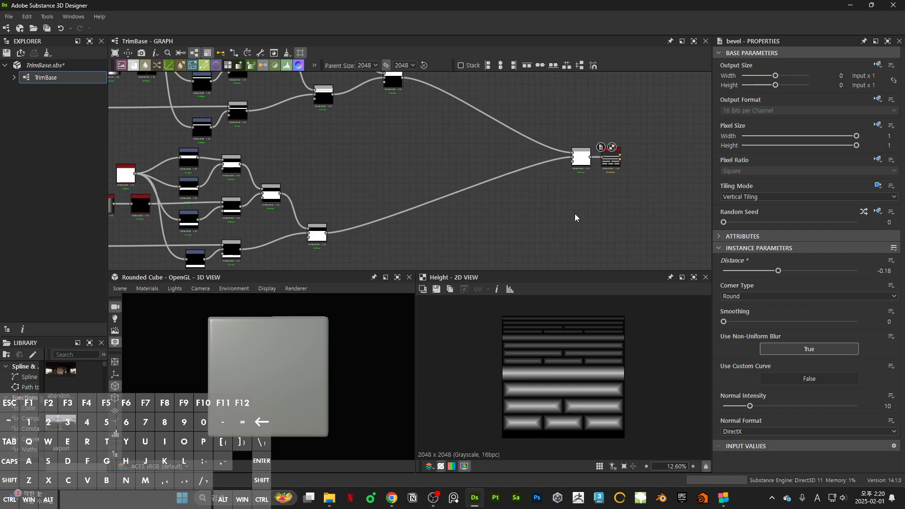
pyautogui.moveTo(579, 138); pyautogui.dragTo(649, 122, button='middle')
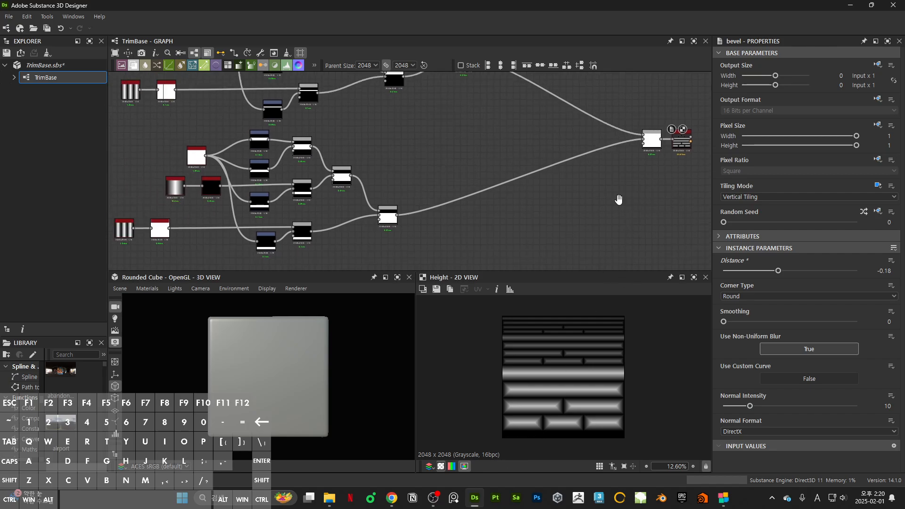
pyautogui.moveTo(616, 198); pyautogui.dragTo(543, 238, button='middle')
pyautogui.moveTo(581, 181); pyautogui.dragTo(483, 184)
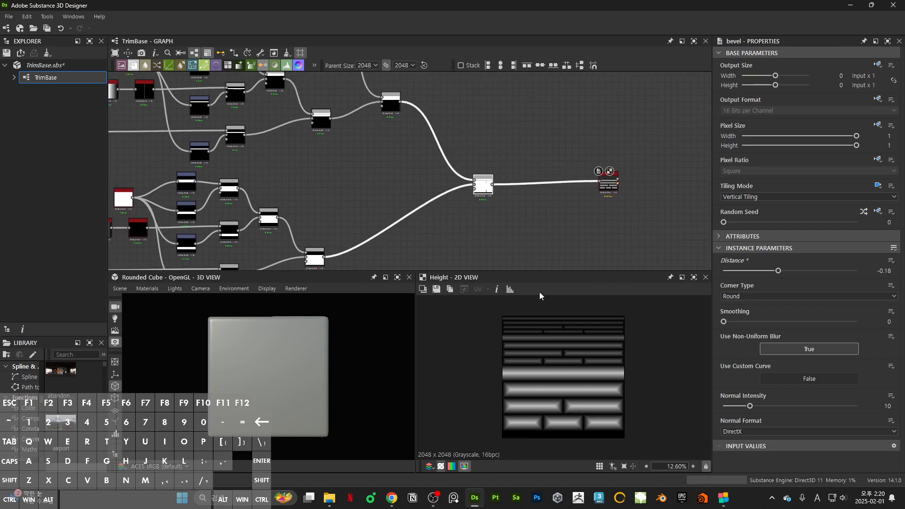
pyautogui.scroll(3, 592, 181)
pyautogui.moveTo(628, 181); pyautogui.dragTo(658, 188)
# Add a Transformation 2D between the final Blend and the bevel, and feed it from the Blend's output
pyautogui.click(474, 210)
pyautogui.press('space')
pyautogui.write('tra')
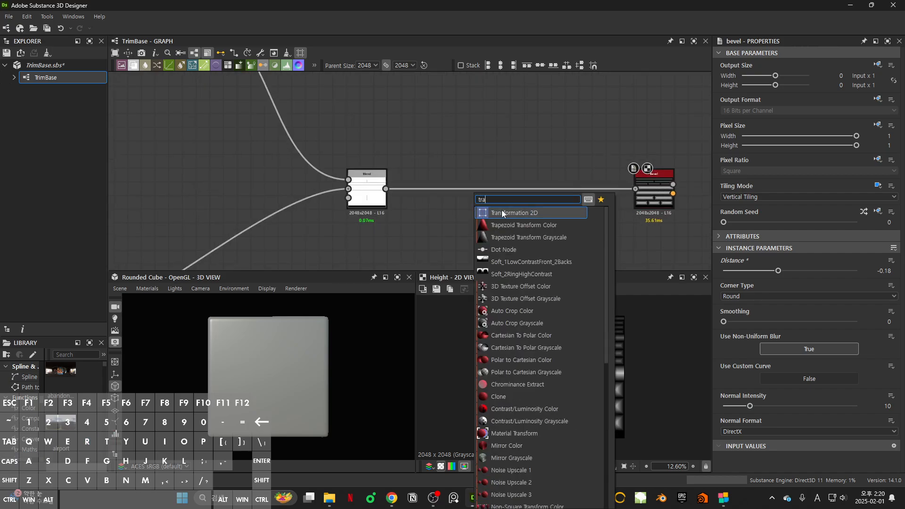
pyautogui.click(496, 212)
pyautogui.moveTo(386, 189); pyautogui.dragTo(457, 215)
# Set the new Transformation 2D's Mipmap Mode to Manual, connect its output to the bevel, and preview the bevel's height
pyautogui.click(367, 191)
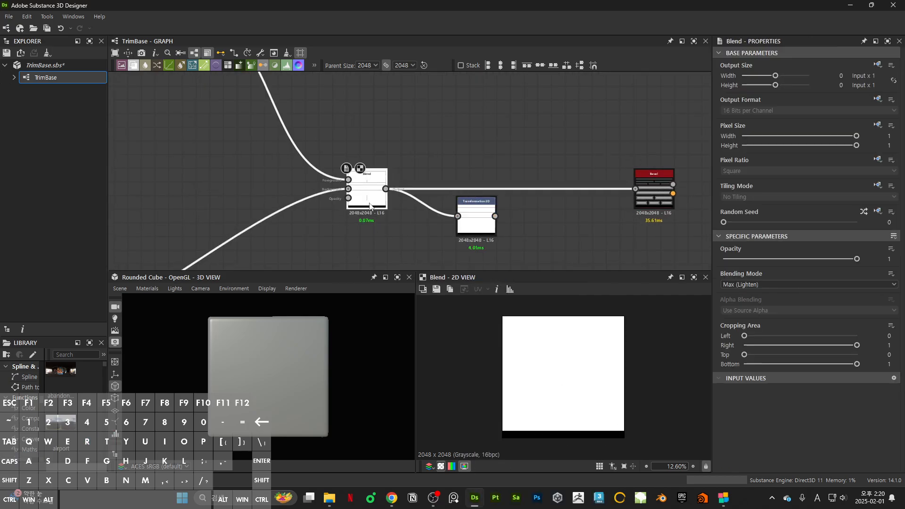
pyautogui.click(472, 240)
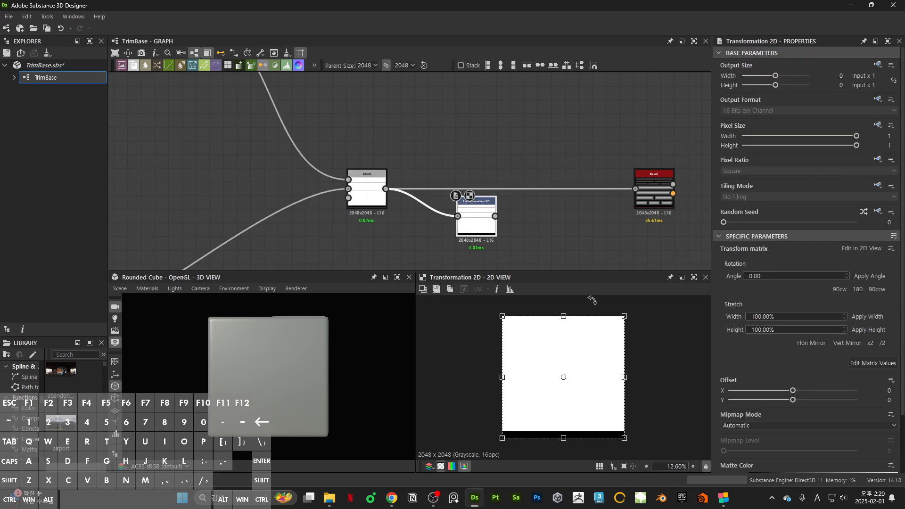
pyautogui.click(748, 426)
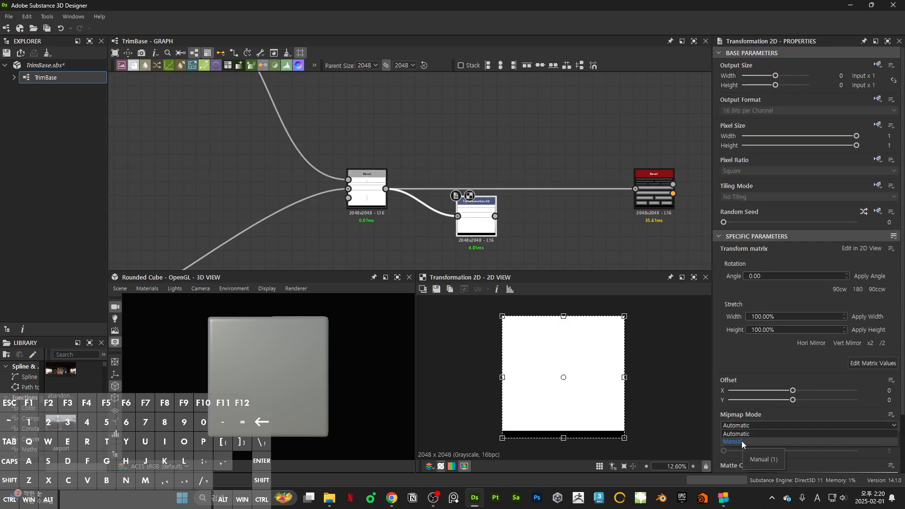
pyautogui.click(741, 440)
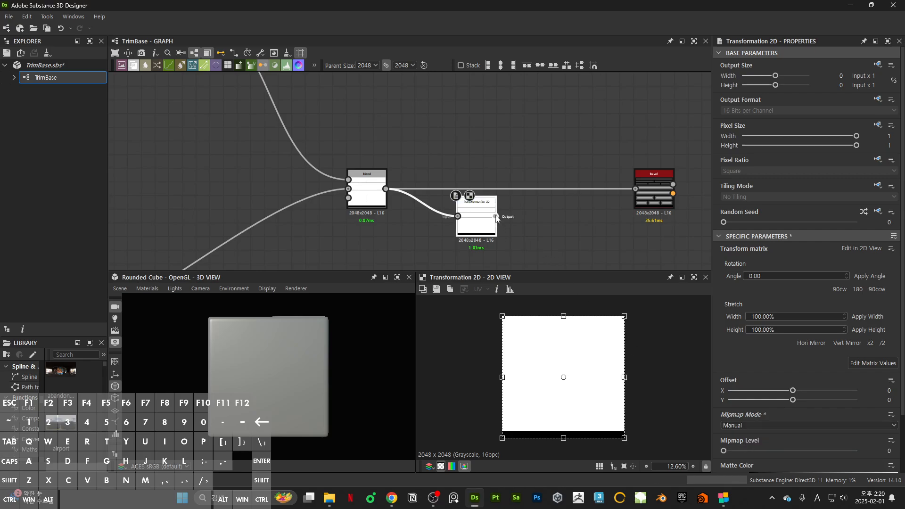
pyautogui.moveTo(496, 216); pyautogui.dragTo(651, 191)
pyautogui.doubleClick(651, 190)
# Squash the combined strips slightly from their lower edge, to an Offset Y of 0.0265, and align the Transformation 2D node beside the Blend
pyautogui.click(476, 223)
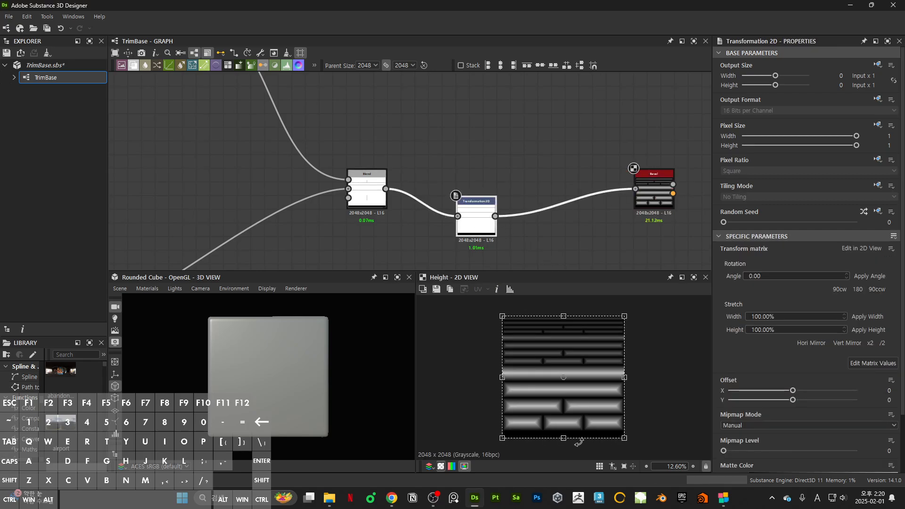
pyautogui.moveTo(563, 439); pyautogui.dragTo(563, 431)
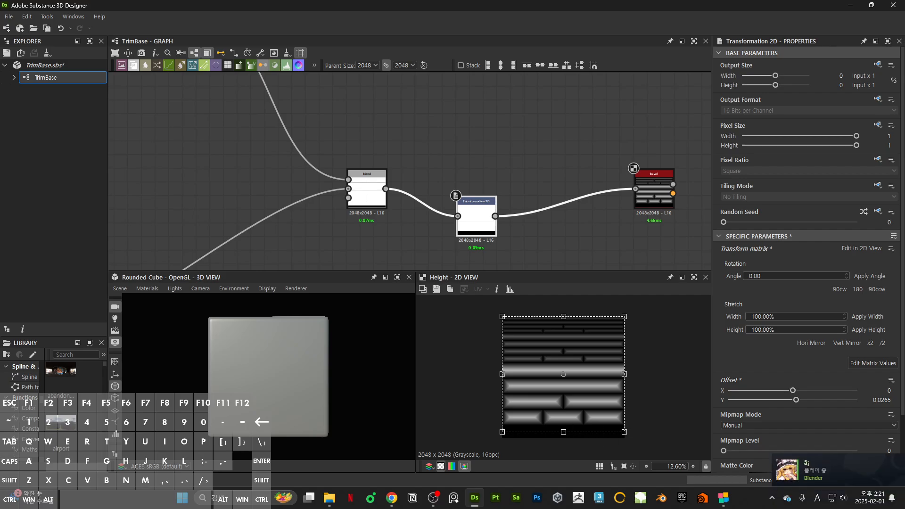
pyautogui.moveTo(461, 206); pyautogui.dragTo(427, 179)
pyautogui.click(653, 192)
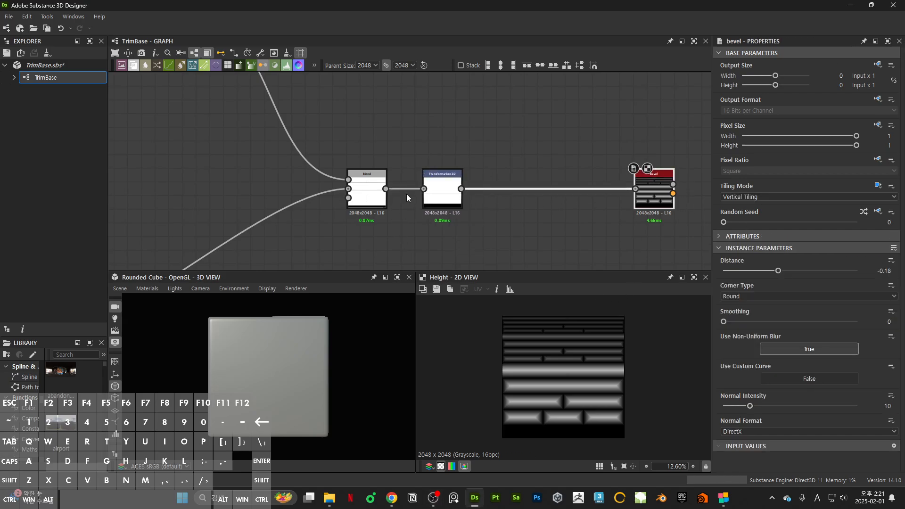
# Try stretching the frame of the Transformation 2D between Blend and Bevel to a Y offset of 0.0079, and inspect its mask
pyautogui.click(442, 194)
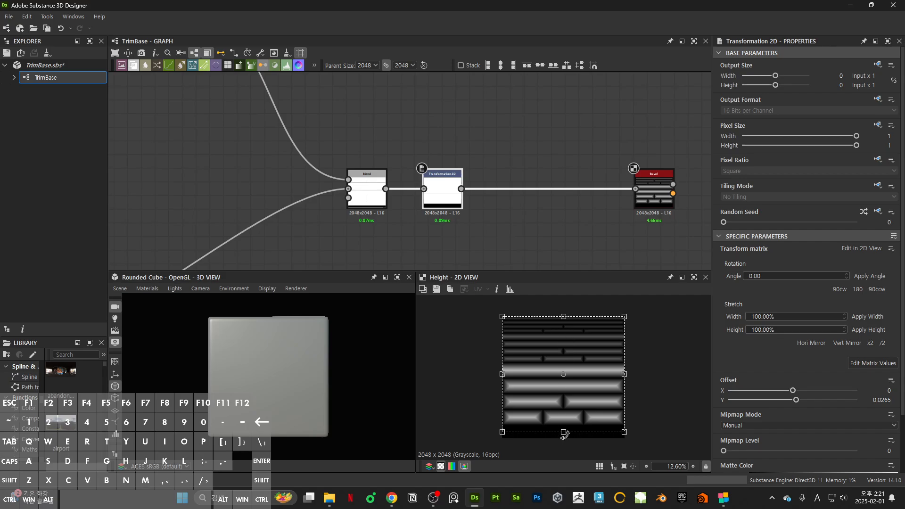
pyautogui.moveTo(563, 434); pyautogui.dragTo(563, 435)
pyautogui.scroll(4, 414, 183)
pyautogui.doubleClick(464, 198)
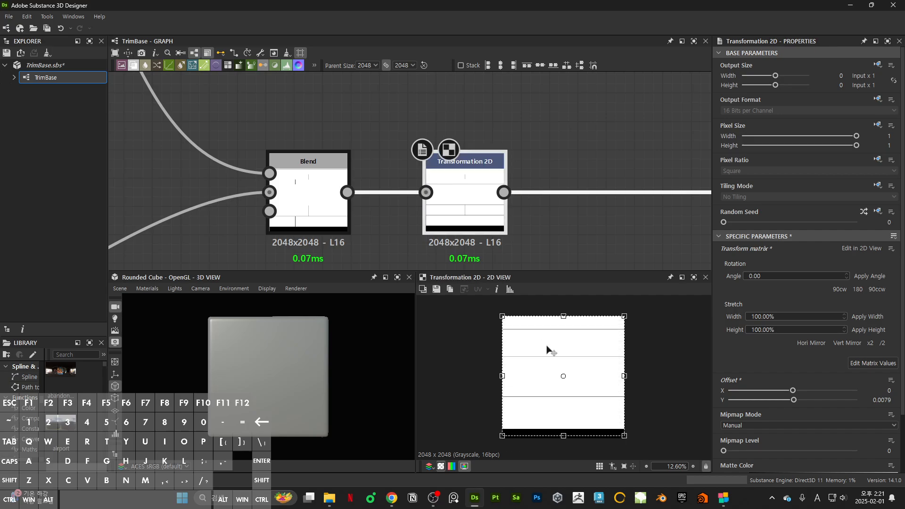
pyautogui.scroll(8, 549, 347)
pyautogui.scroll(7, 570, 419)
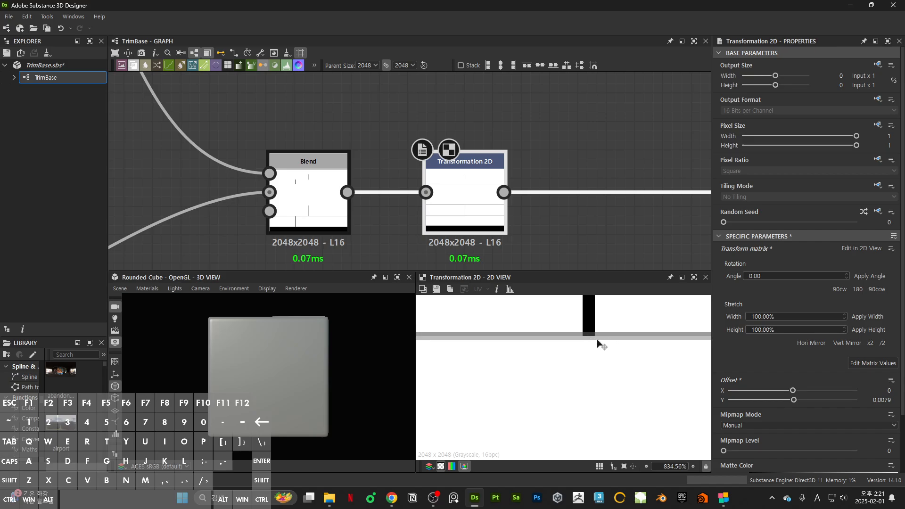
pyautogui.scroll(-10, 603, 395)
pyautogui.scroll(-4, 602, 394)
# Preview the Bevel height and resize the frame of the Transformation 2D feeding it to a Y offset of 0.0269
pyautogui.moveTo(571, 201); pyautogui.dragTo(374, 192, button='middle')
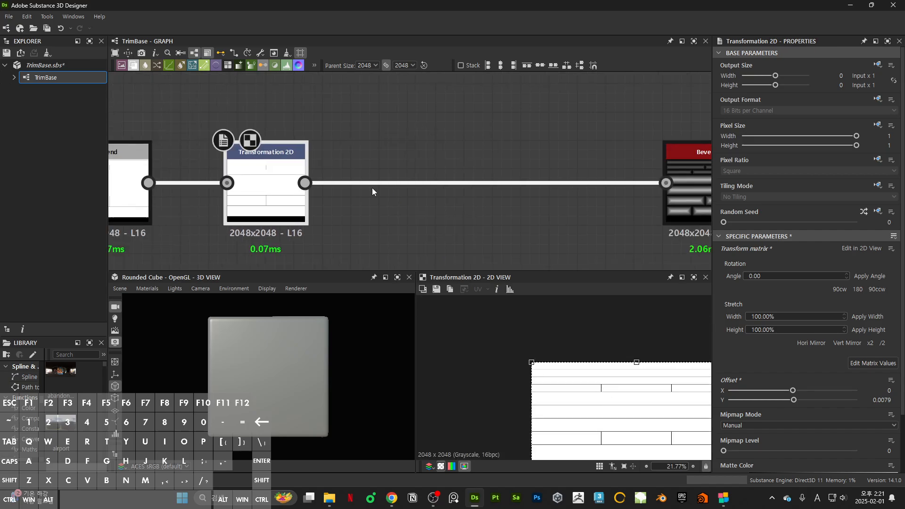
pyautogui.scroll(-3, 435, 200)
pyautogui.doubleClick(586, 194)
pyautogui.scroll(-7, 623, 395)
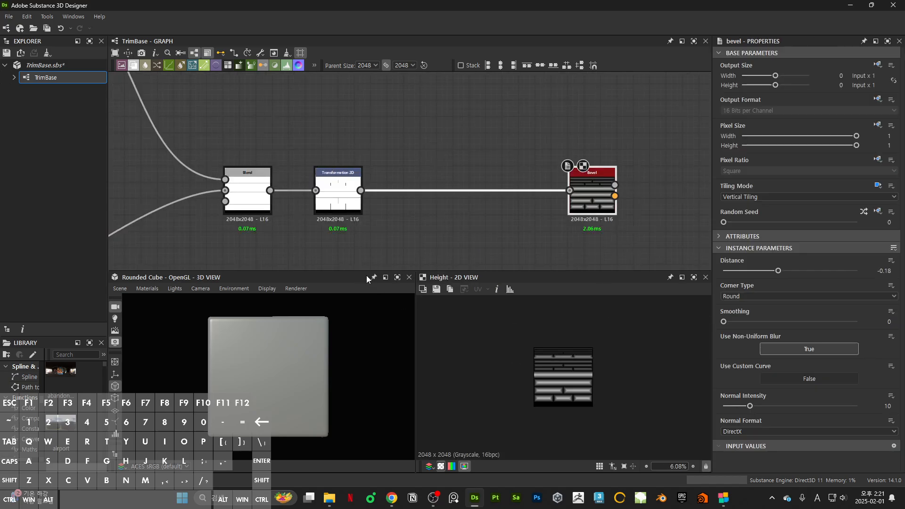
pyautogui.doubleClick(338, 189)
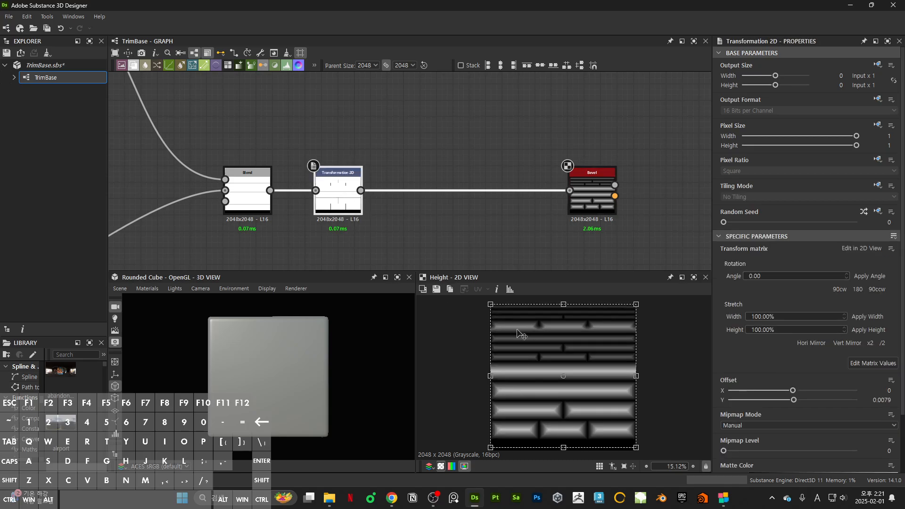
pyautogui.moveTo(562, 447); pyautogui.dragTo(563, 442)
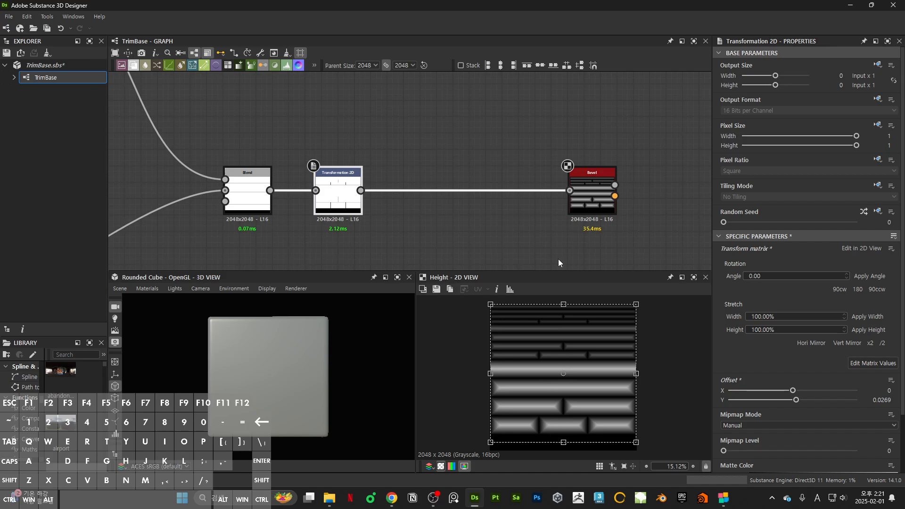
pyautogui.click(595, 190)
# Preview the upstream Blend of the thin white strips and stretch its lower Transformation 2D input to a Y offset of 12.6027
pyautogui.moveTo(392, 205); pyautogui.dragTo(629, 214, button='middle')
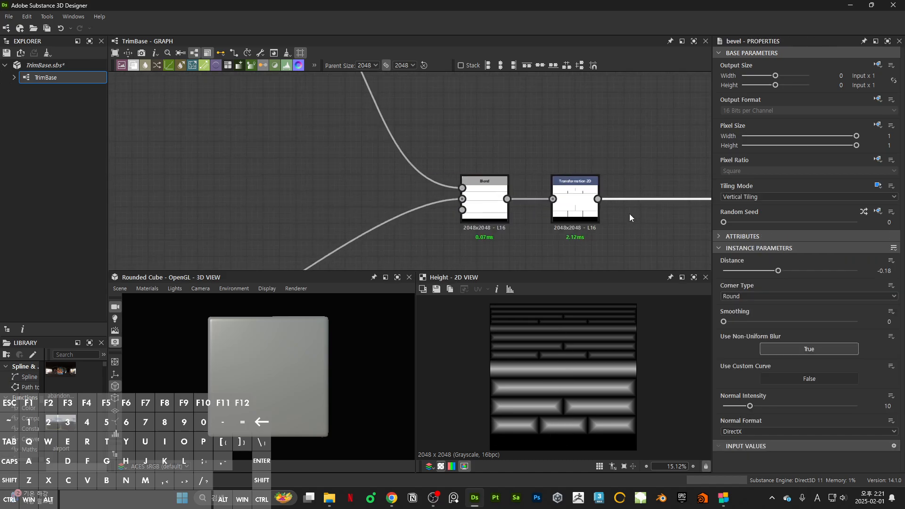
pyautogui.scroll(-6, 506, 182)
pyautogui.moveTo(477, 181); pyautogui.dragTo(697, 311, button='middle')
pyautogui.scroll(1, 504, 92)
pyautogui.moveTo(505, 91); pyautogui.dragTo(498, 185, button='middle')
pyautogui.scroll(5, 498, 188)
pyautogui.click(518, 187)
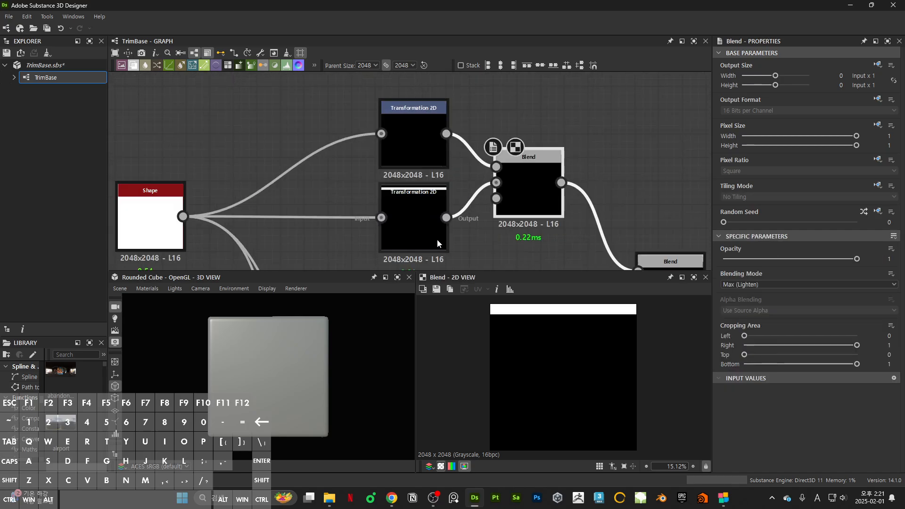
pyautogui.scroll(10, 561, 312)
pyautogui.scroll(4, 560, 313)
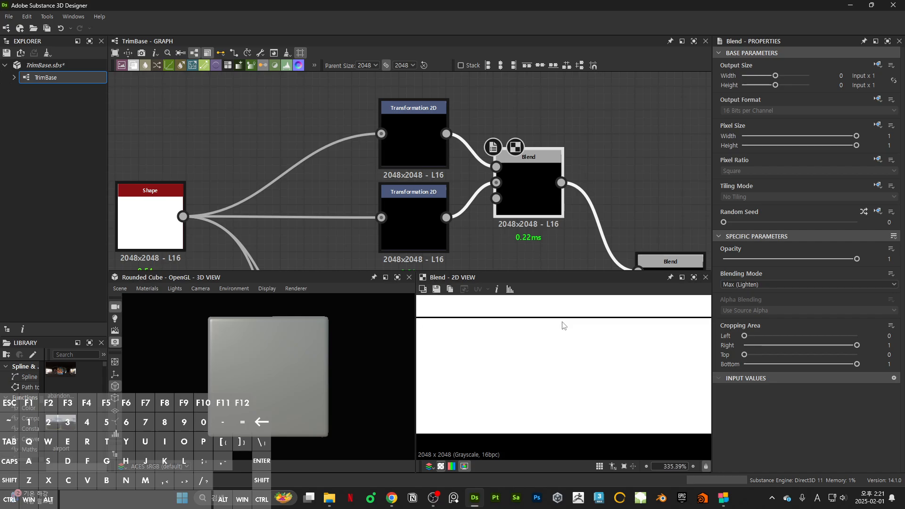
pyautogui.click(436, 245)
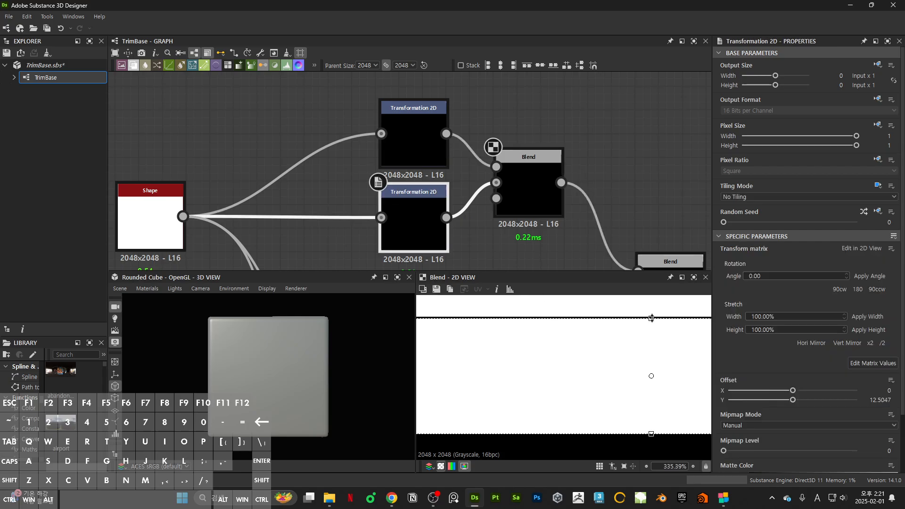
pyautogui.moveTo(651, 318); pyautogui.dragTo(651, 319)
# Compare the mask of the final Transformation 2D with the Bevel height output
pyautogui.scroll(-6, 402, 112)
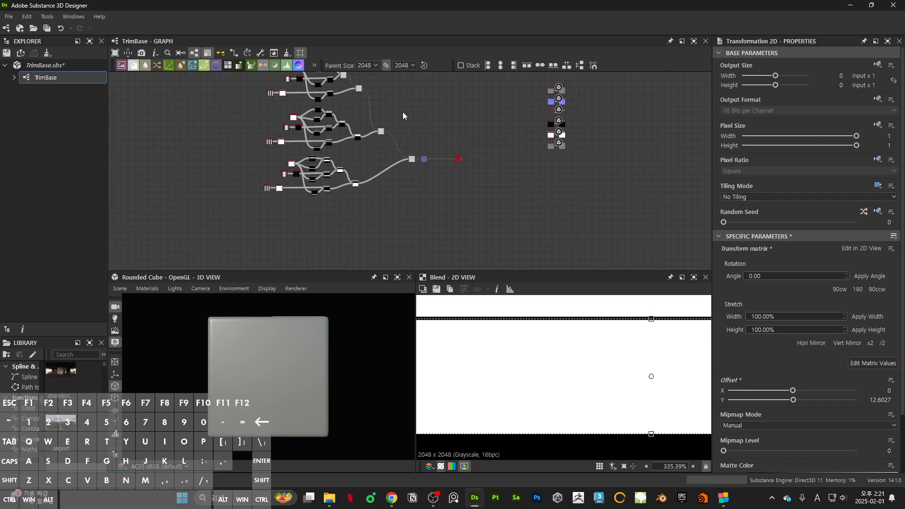
pyautogui.scroll(5, 462, 160)
pyautogui.doubleClick(464, 160)
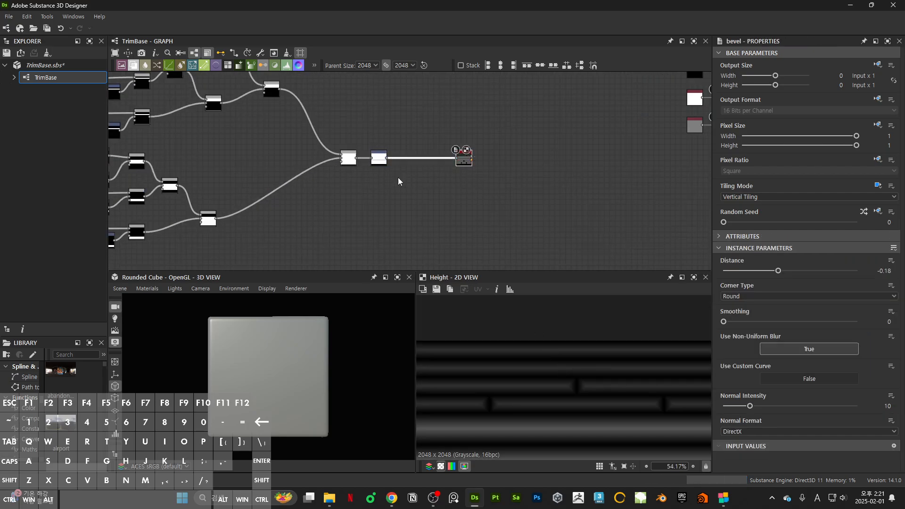
pyautogui.doubleClick(378, 158)
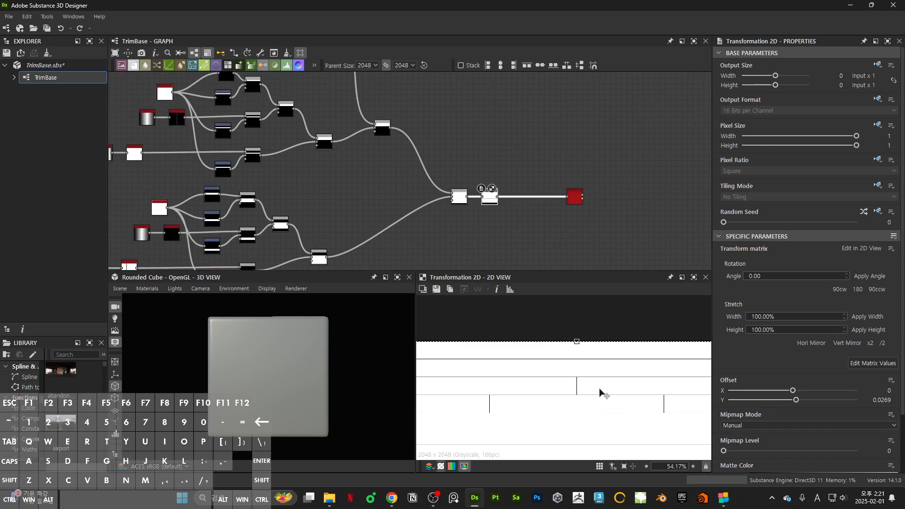
pyautogui.scroll(-6, 582, 366)
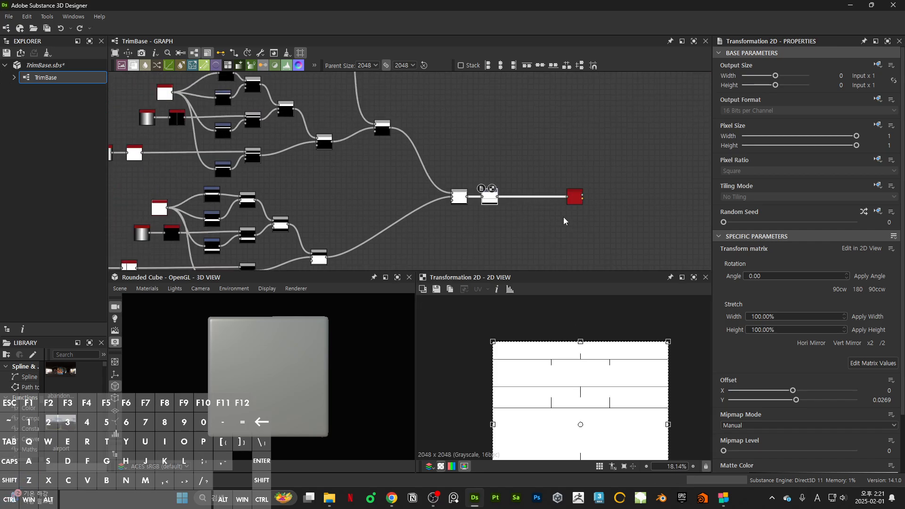
pyautogui.doubleClick(573, 202)
pyautogui.scroll(-1, 588, 384)
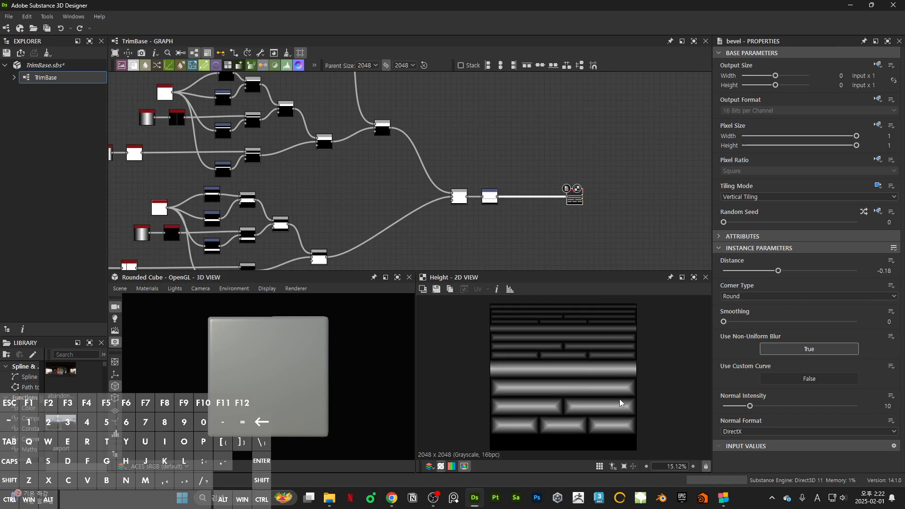
# Move the final Blend, Transformation 2D and Bevel nodes farther right, leaving a wide gap before the Bevel
pyautogui.moveTo(552, 238); pyautogui.dragTo(488, 234, button='middle')
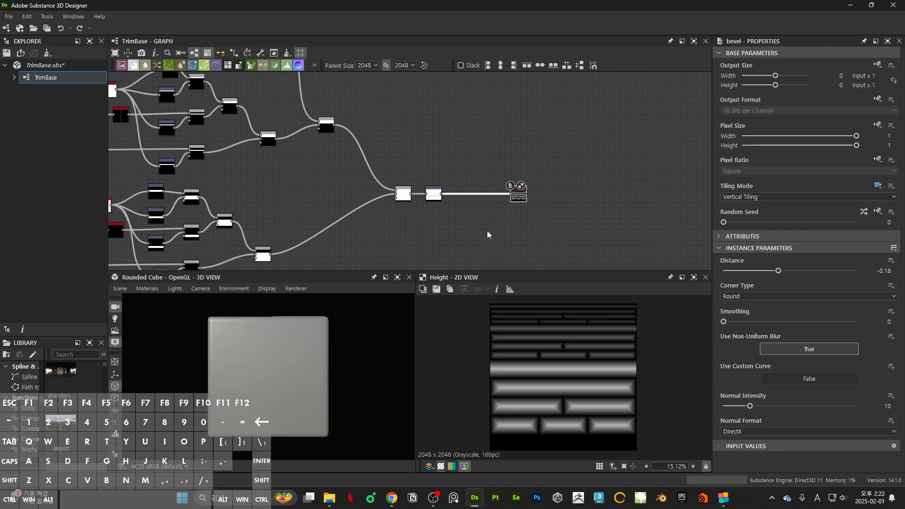
pyautogui.scroll(-3, 487, 230)
pyautogui.scroll(2, 484, 229)
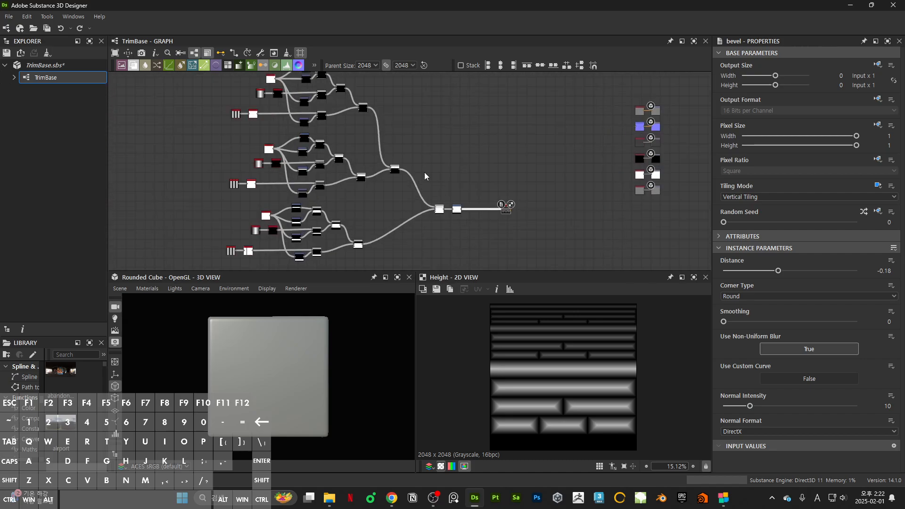
pyautogui.hotkey('ctrl', 'y')
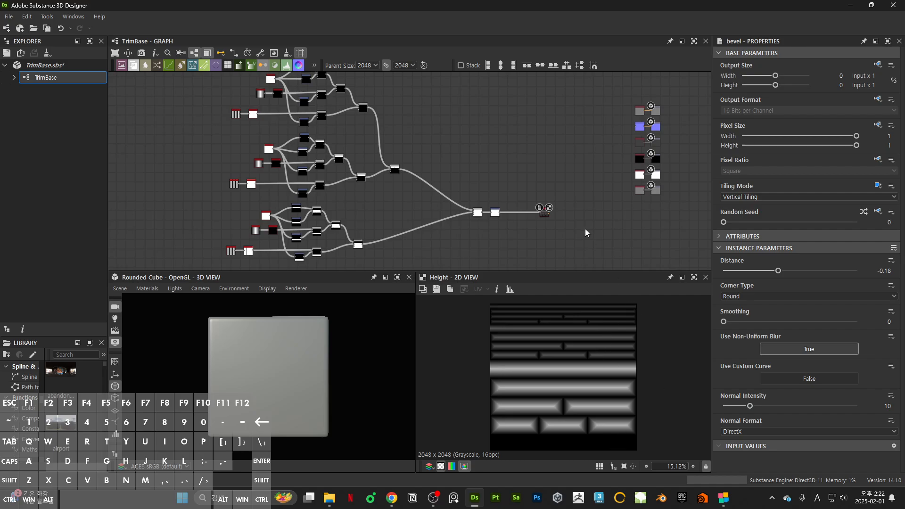
pyautogui.moveTo(568, 196); pyautogui.dragTo(597, 159, button='middle')
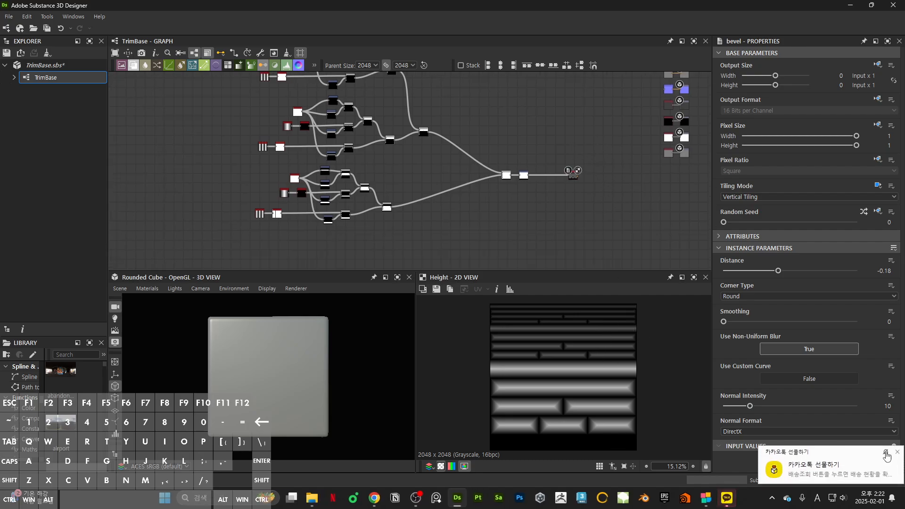
pyautogui.click(897, 453)
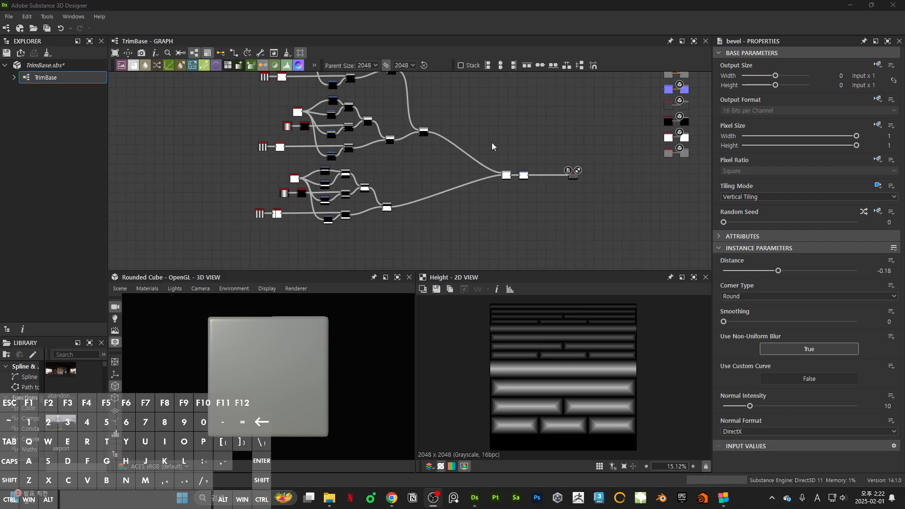
pyautogui.scroll(3, 493, 146)
pyautogui.moveTo(536, 178); pyautogui.dragTo(585, 164)
# Add a Shape node below the final Transformation 2D and set its pattern to Pyramid
pyautogui.moveTo(506, 181); pyautogui.dragTo(681, 176, button='middle')
pyautogui.scroll(1, 563, 190)
pyautogui.moveTo(563, 190); pyautogui.dragTo(552, 195, button='middle')
pyautogui.click(551, 195)
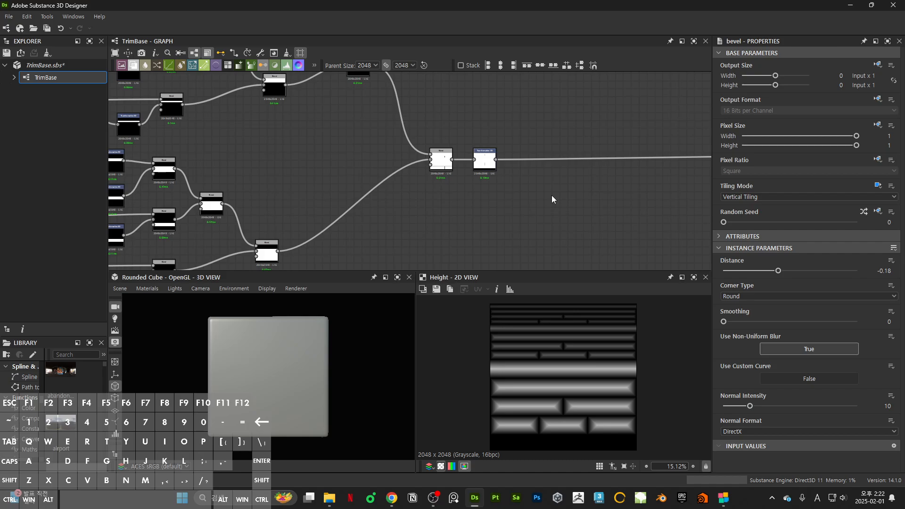
pyautogui.press('space')
pyautogui.write('shape')
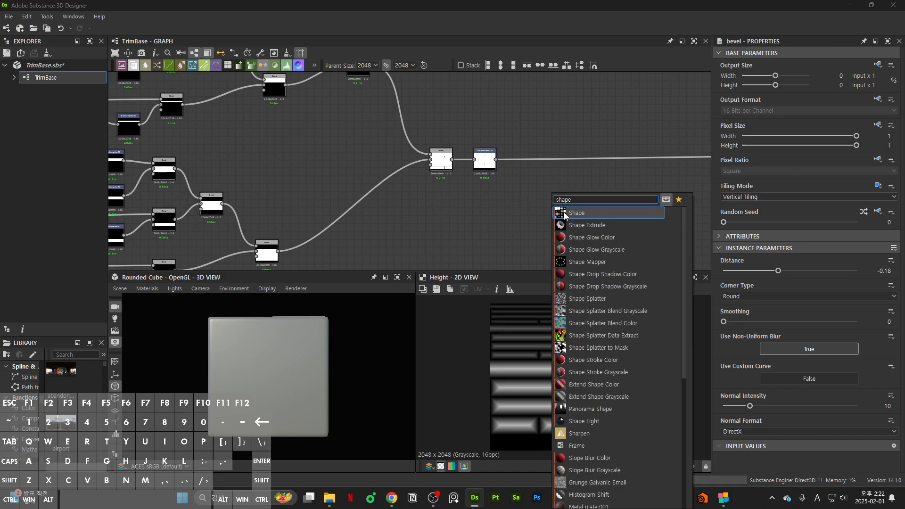
pyautogui.click(564, 212)
pyautogui.moveTo(543, 193); pyautogui.dragTo(479, 217)
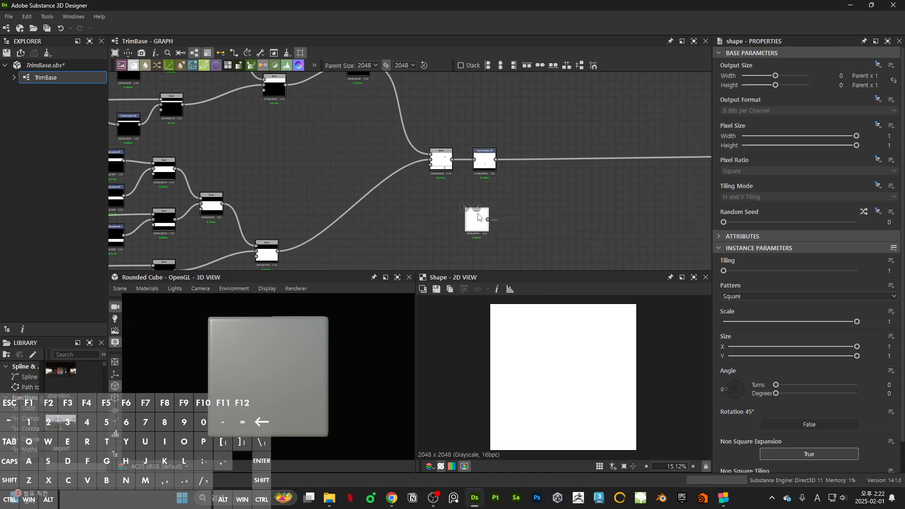
pyautogui.click(753, 297)
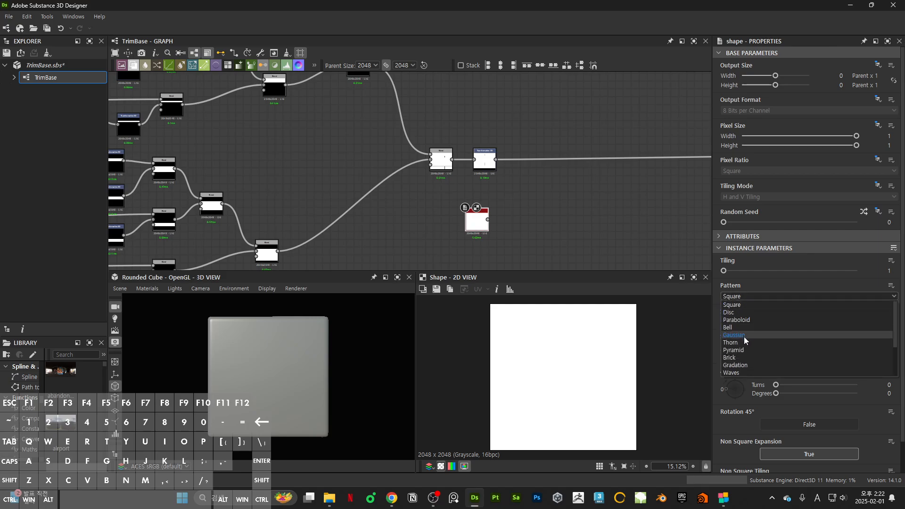
pyautogui.click(738, 349)
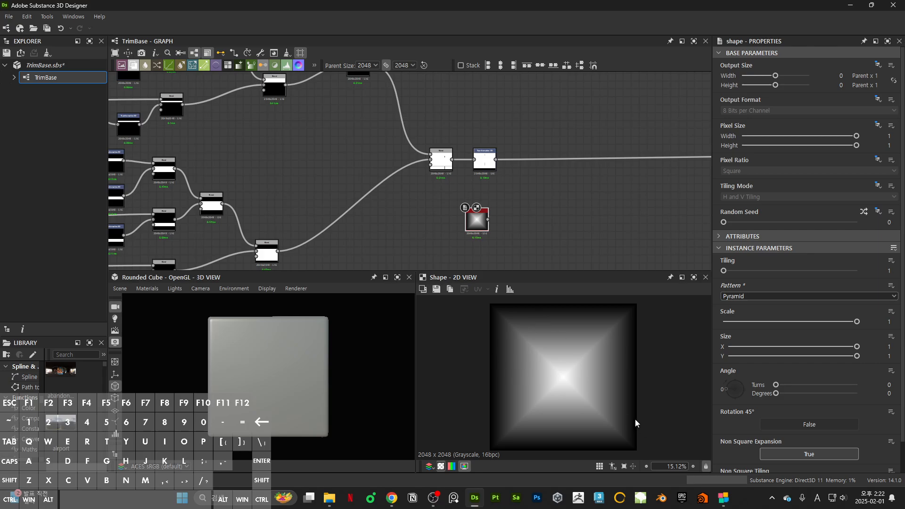
# Capture the graph and 2D preview with Snipping Tool, sketch a red peak over the capture, and minimise the tool
pyautogui.press('super+shift+s')
pyautogui.moveTo(334, 137); pyautogui.dragTo(714, 469)
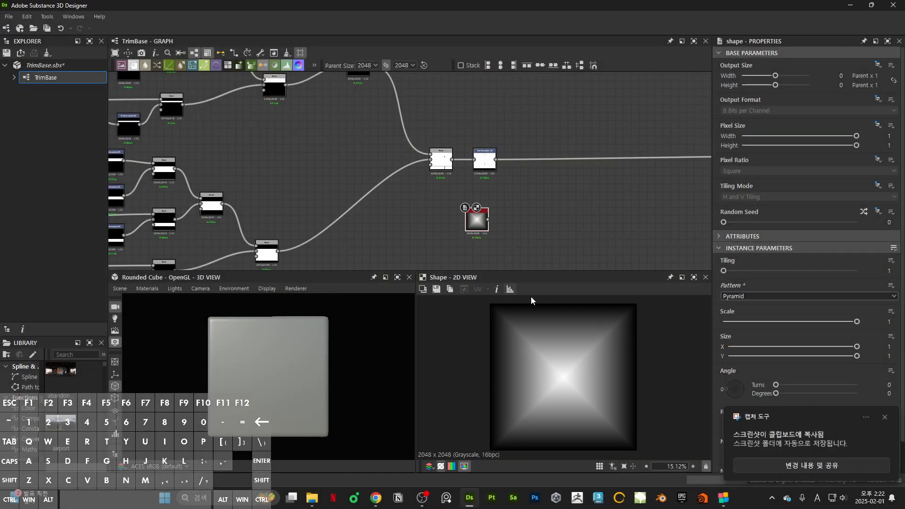
pyautogui.click(782, 438)
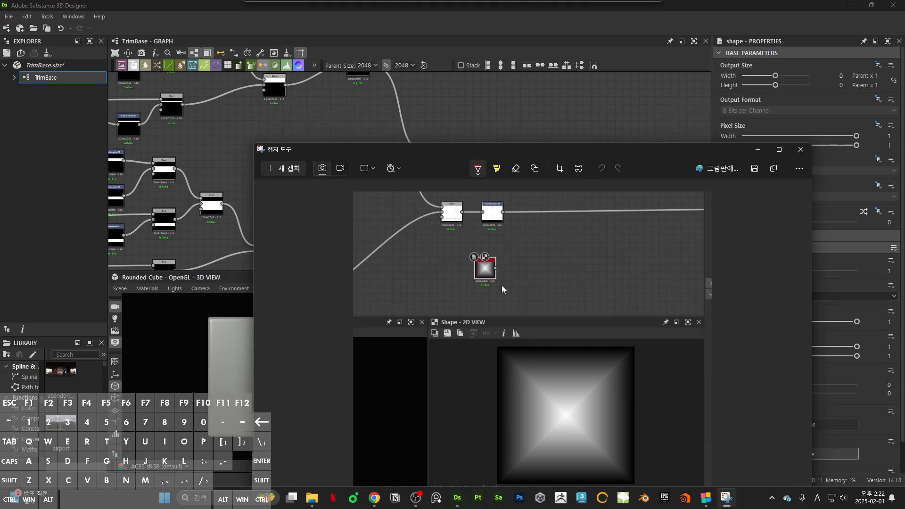
pyautogui.moveTo(428, 384); pyautogui.dragTo(468, 322)
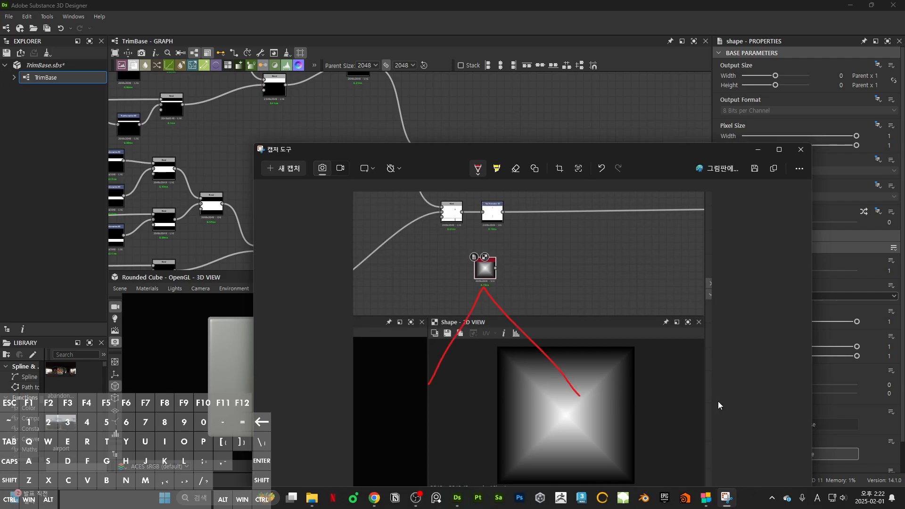
pyautogui.click(758, 150)
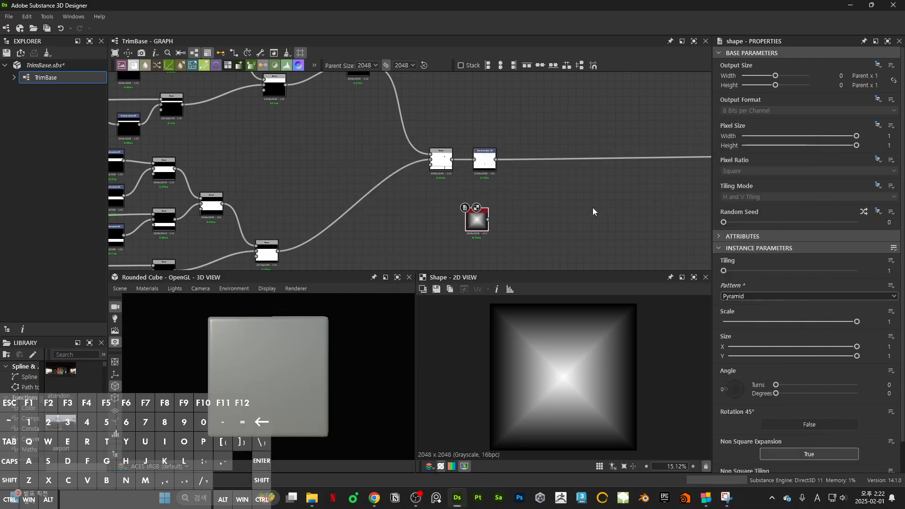
# Add a Transformation 2D node fed by the pyramid Shape and place the pair below the existing Blend and Transformation 2D
pyautogui.moveTo(470, 219); pyautogui.dragTo(430, 223, button='middle')
pyautogui.scroll(3, 430, 223)
pyautogui.moveTo(548, 186)
pyautogui.mouseDown(button='middle')
pyautogui.moveTo(529, 192)
pyautogui.moveTo(556, 192)
pyautogui.mouseUp(button='middle')
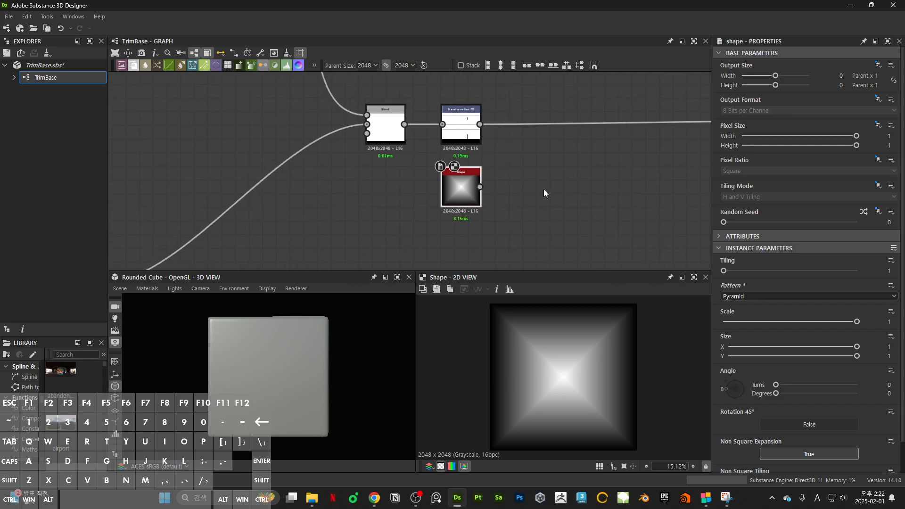
pyautogui.press('space')
pyautogui.write('tra')
pyautogui.click(570, 206)
pyautogui.moveTo(531, 186); pyautogui.dragTo(532, 187)
pyautogui.moveTo(434, 163); pyautogui.dragTo(462, 213)
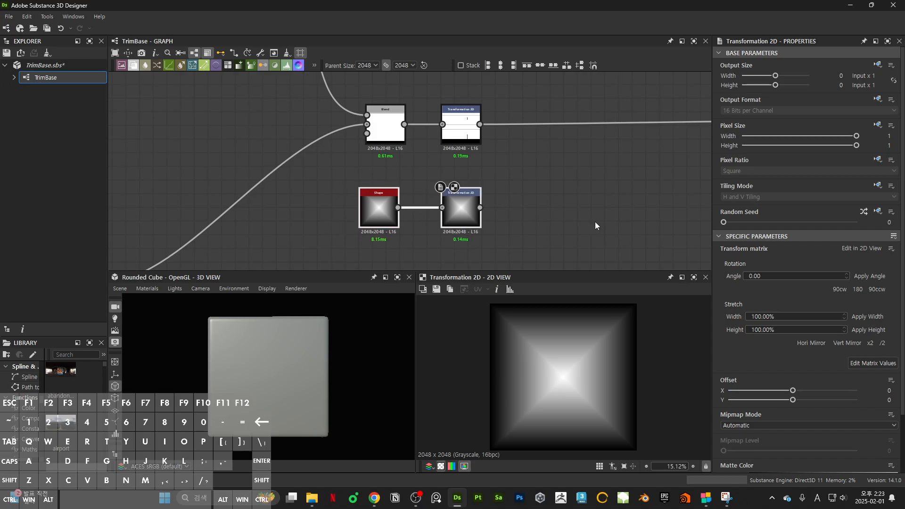
pyautogui.click(534, 214)
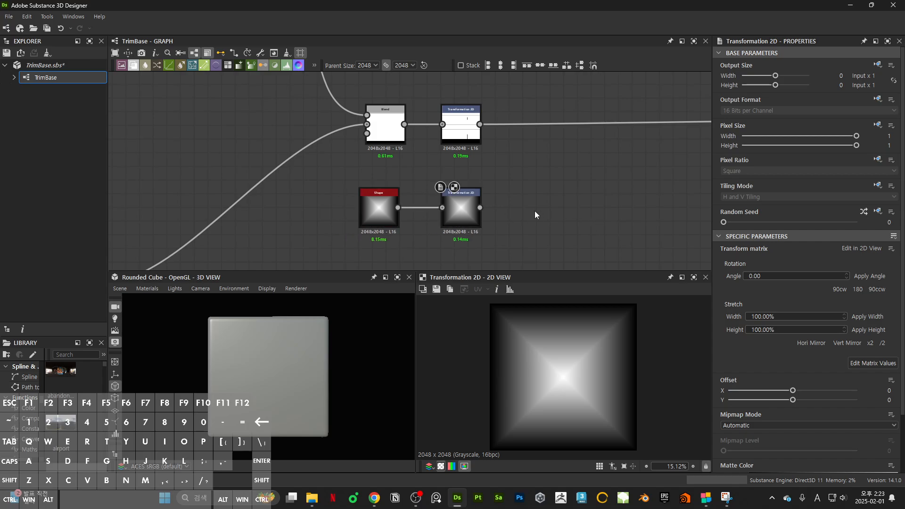
# Preview the strip layout's Transformation 2D and change the Shape node's pattern to Square
pyautogui.doubleClick(456, 138)
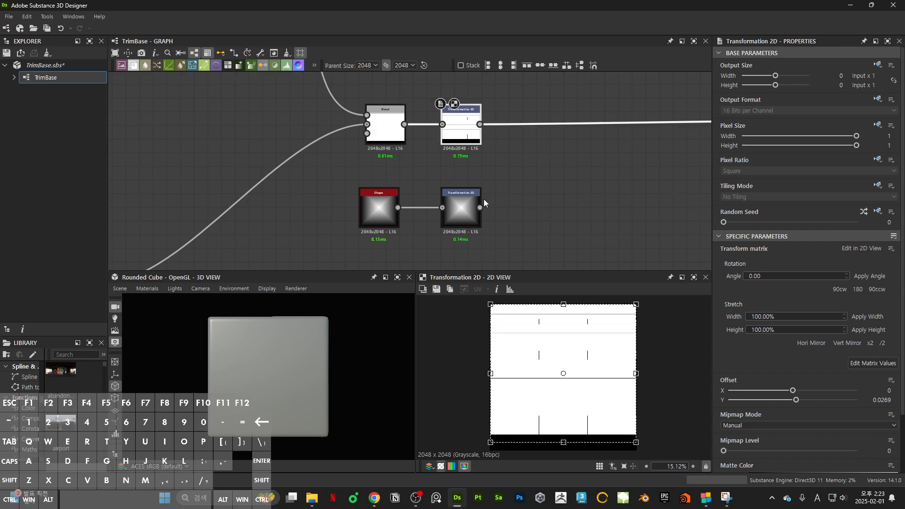
pyautogui.click(379, 210)
pyautogui.click(737, 296)
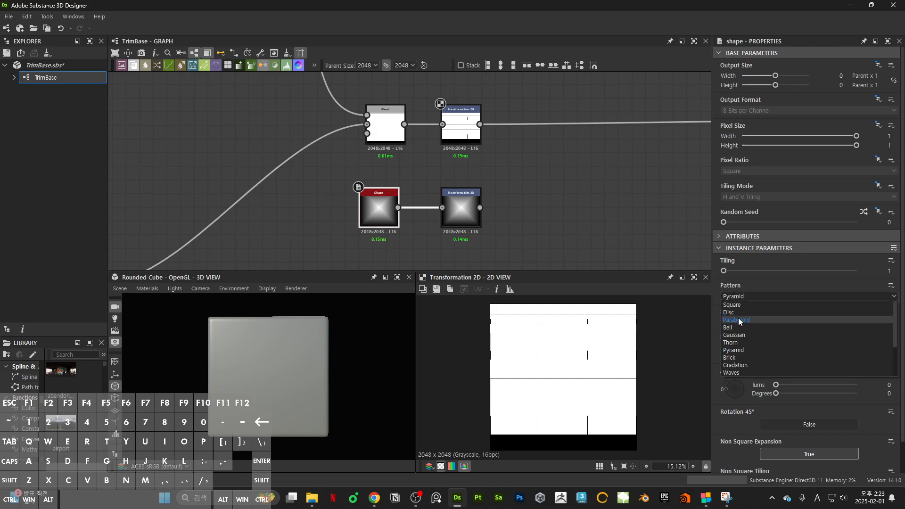
pyautogui.click(743, 305)
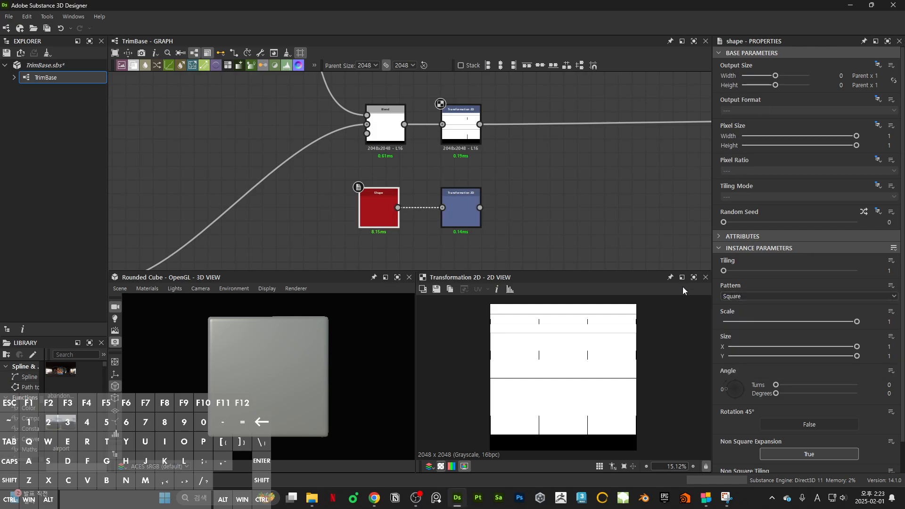
# Override the tiling mode of the Transformation 2D fed by the Shape, setting it to No Tiling
pyautogui.doubleClick(464, 212)
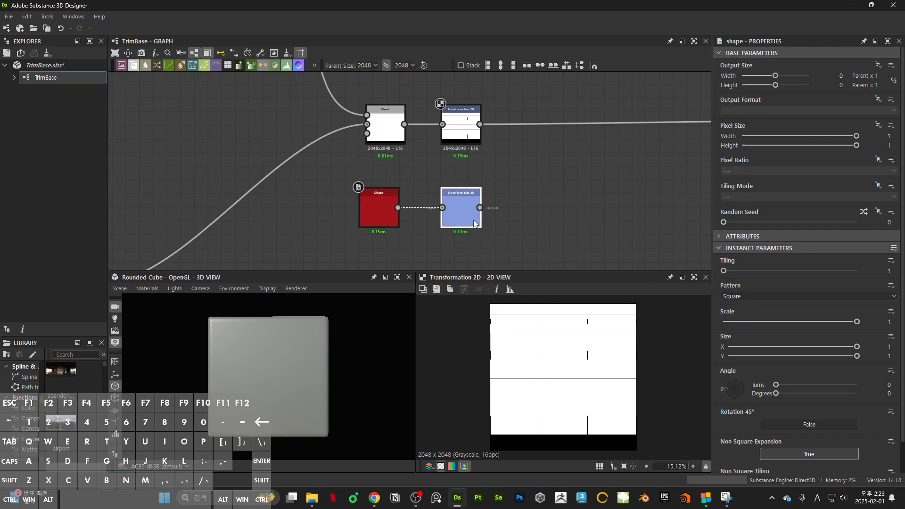
pyautogui.click(877, 186)
pyautogui.click(855, 222)
pyautogui.click(737, 197)
pyautogui.click(737, 205)
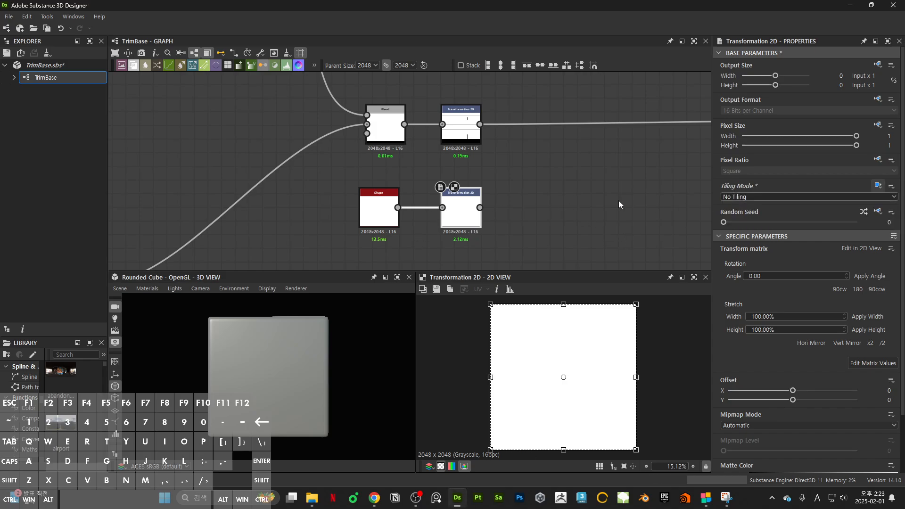
# Add a Blend node combining the strip layout and square Transformation 2D outputs, with blending mode Max (Lighten)
pyautogui.click(589, 177)
pyautogui.press('space')
pyautogui.write('bl')
pyautogui.press('Return')
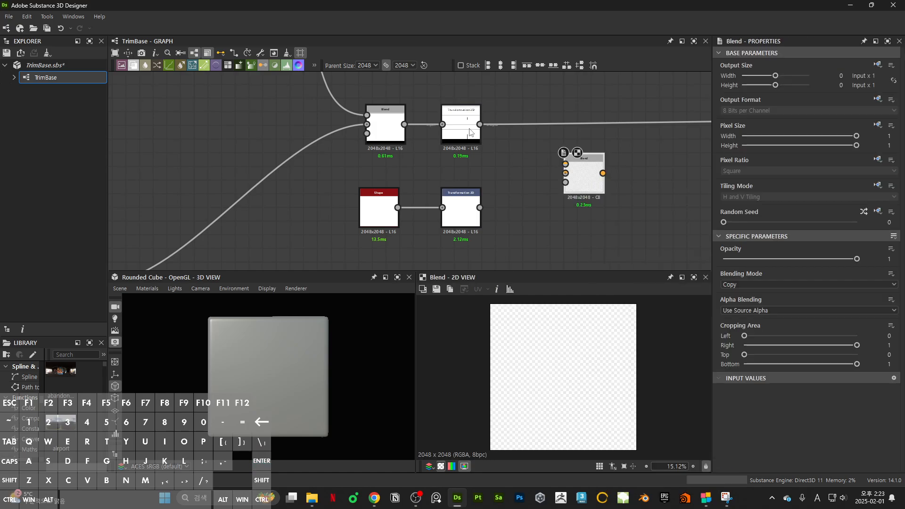
pyautogui.moveTo(547, 183); pyautogui.dragTo(570, 172)
pyautogui.moveTo(480, 207); pyautogui.dragTo(588, 190)
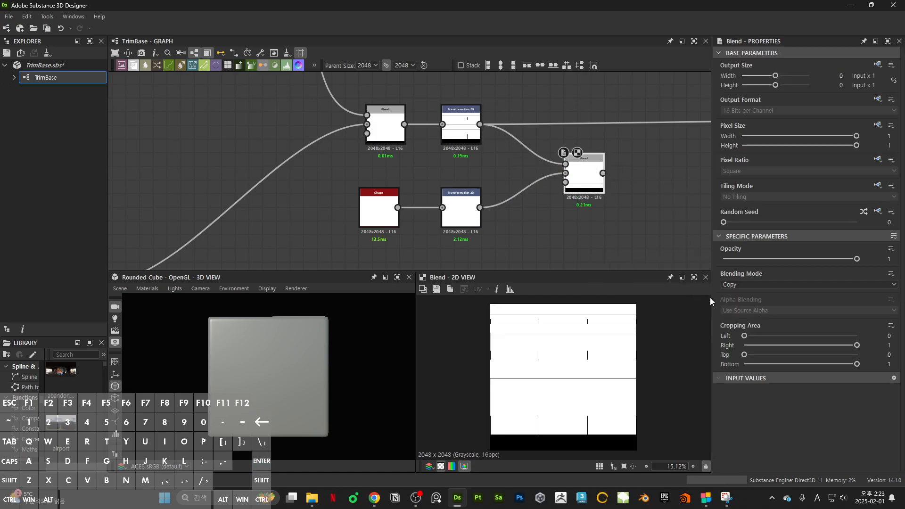
pyautogui.click(754, 285)
pyautogui.click(744, 339)
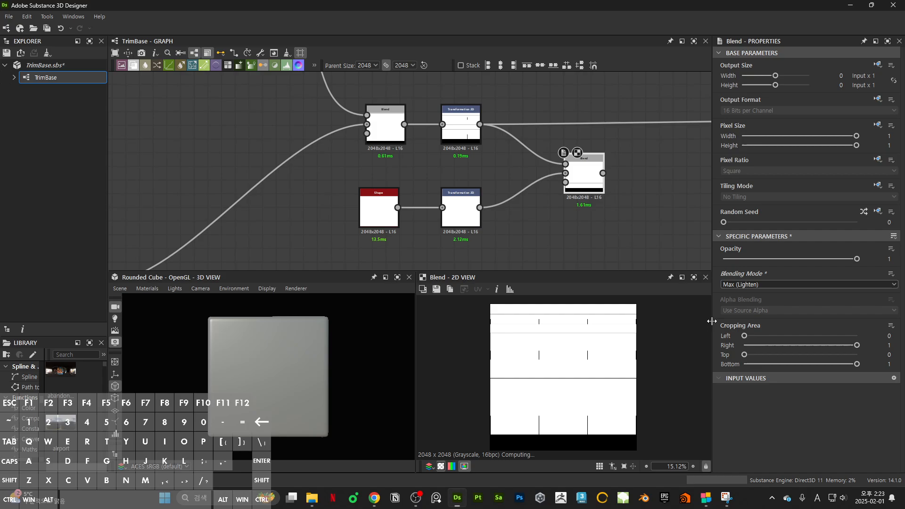
# Scale the square down to a small tile in the lower-left corner of the empty black band
pyautogui.click(469, 215)
pyautogui.moveTo(637, 306); pyautogui.dragTo(504, 439)
pyautogui.scroll(16, 504, 436)
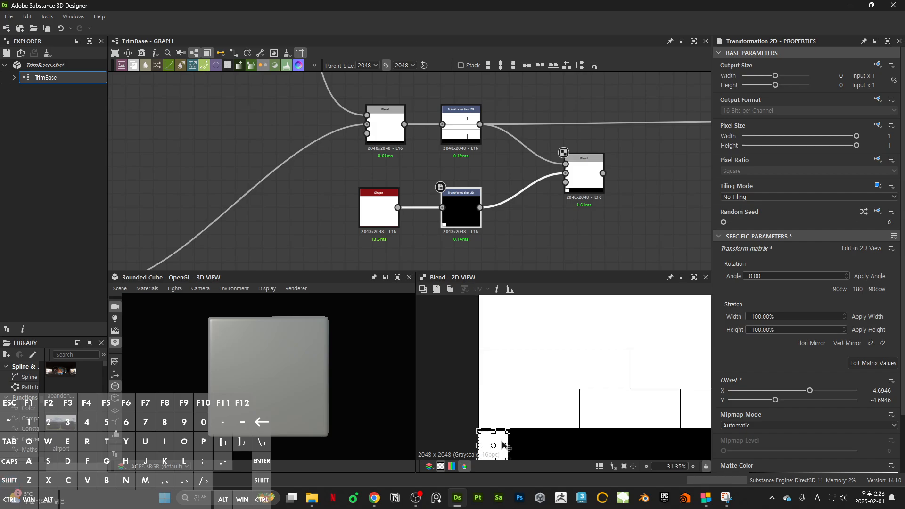
pyautogui.moveTo(504, 434); pyautogui.dragTo(613, 324, button='middle')
pyautogui.scroll(-5, 620, 383)
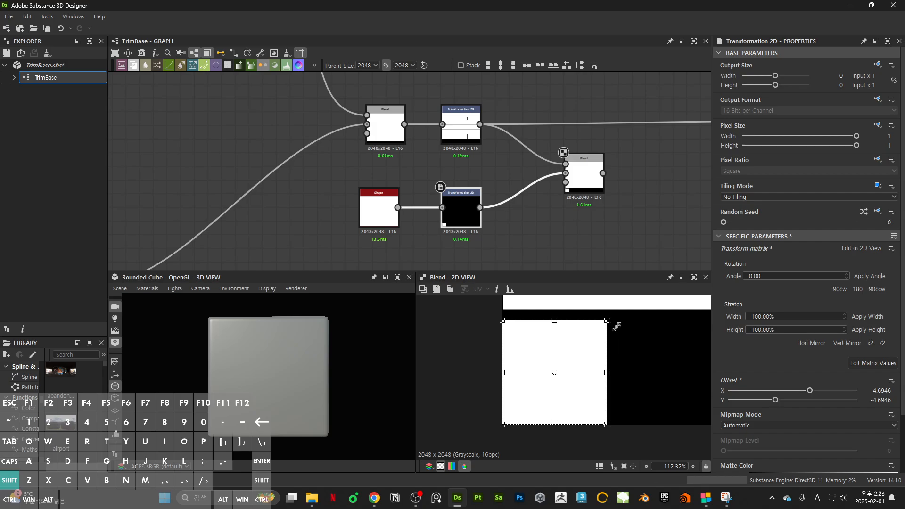
pyautogui.moveTo(616, 326)
pyautogui.mouseDown()
pyautogui.moveTo(629, 334)
pyautogui.moveTo(601, 324)
pyautogui.moveTo(612, 325)
pyautogui.mouseUp()
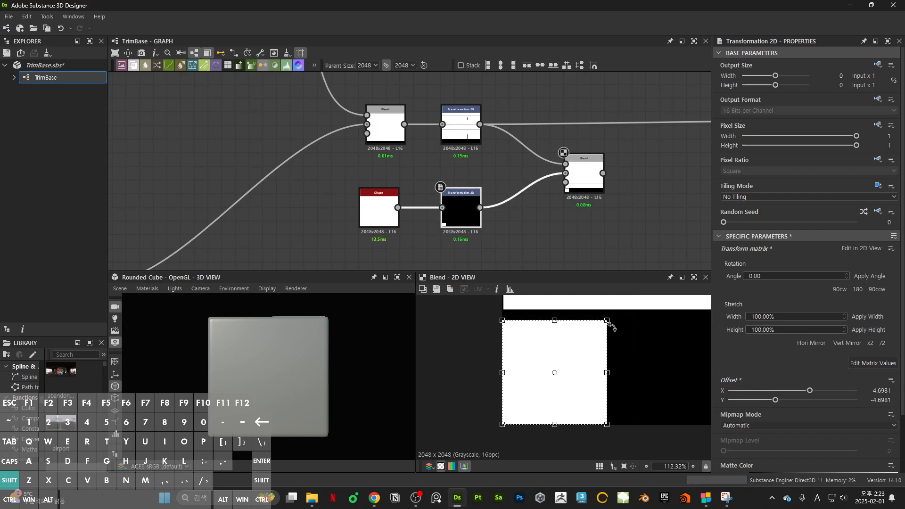
# Enlarge the corner tile to nearly reach the strip above, at offsets of about 4.28 and -4.28, and set its mipmap mode to Manual
pyautogui.scroll(19, 506, 425)
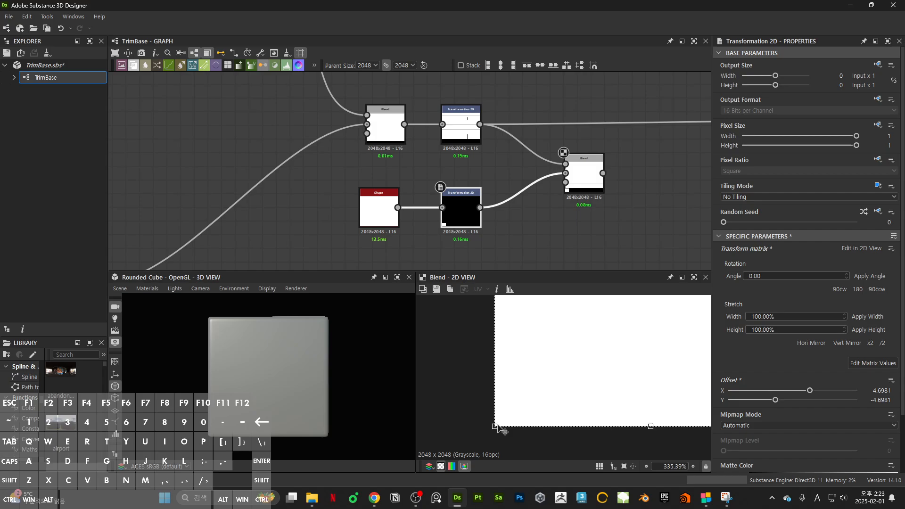
pyautogui.keyDown('shift'); pyautogui.moveTo(497, 419); pyautogui.dragTo(512, 403); pyautogui.keyUp('shift')
pyautogui.scroll(-13, 514, 400)
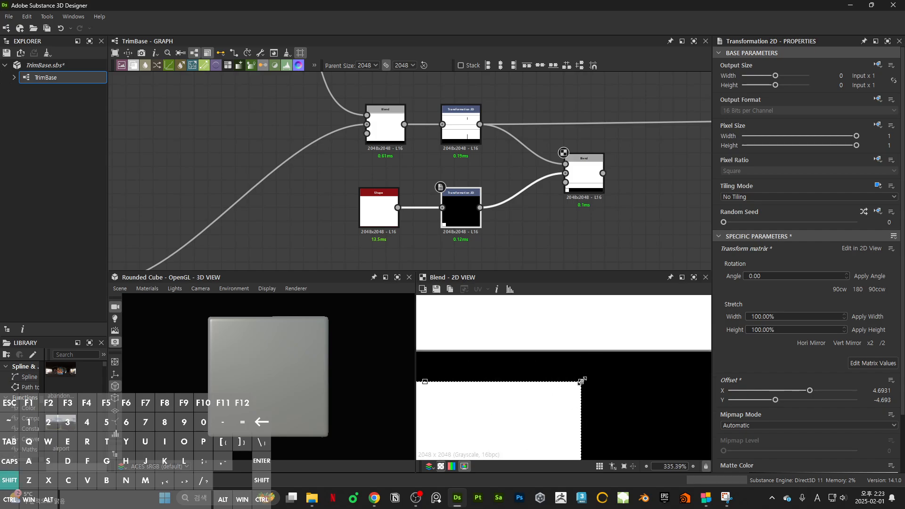
pyautogui.moveTo(582, 380); pyautogui.dragTo(608, 357)
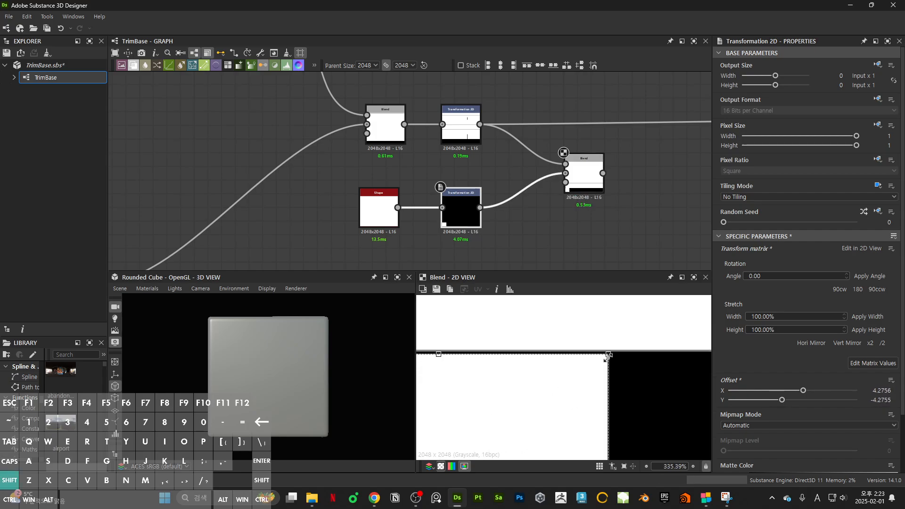
pyautogui.scroll(-3, 539, 132)
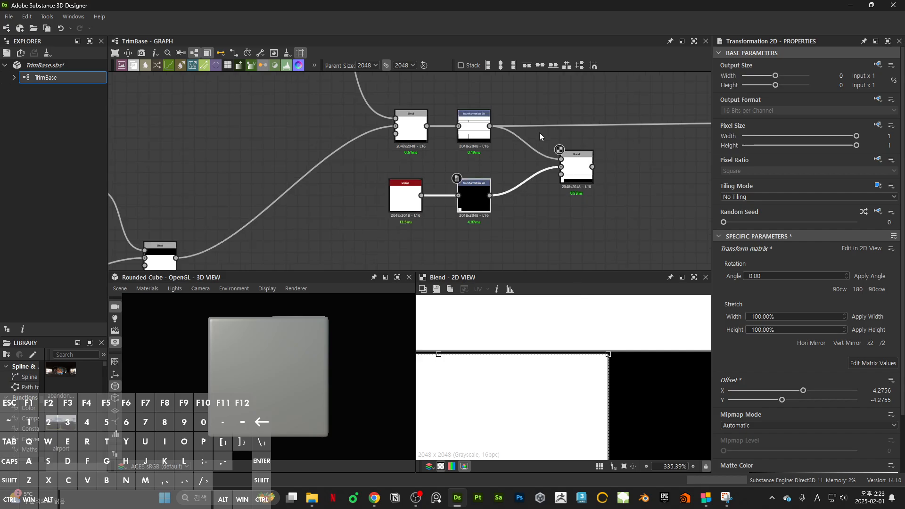
pyautogui.click(738, 426)
pyautogui.click(744, 442)
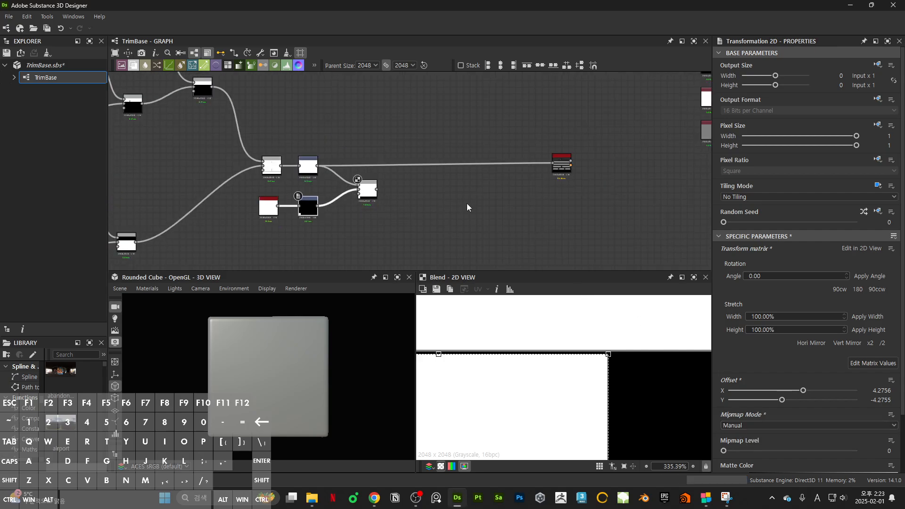
# Feed the new Blend into the Bevel node and preview the whole bevelled height map
pyautogui.moveTo(532, 177); pyautogui.dragTo(518, 194)
pyautogui.click(561, 167)
pyautogui.press('f')
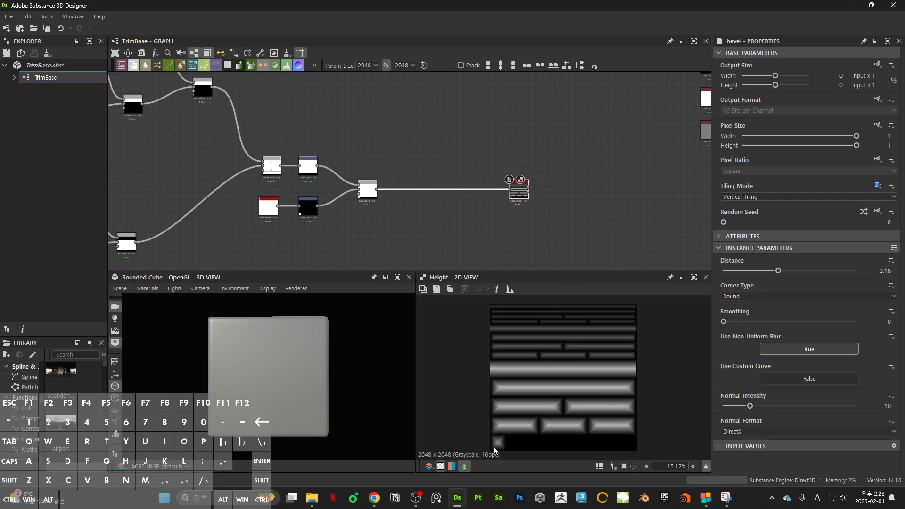
# Duplicate the square's Transformation 2D node, keeping its connection to the Shape
pyautogui.moveTo(469, 178); pyautogui.dragTo(562, 126, button='middle')
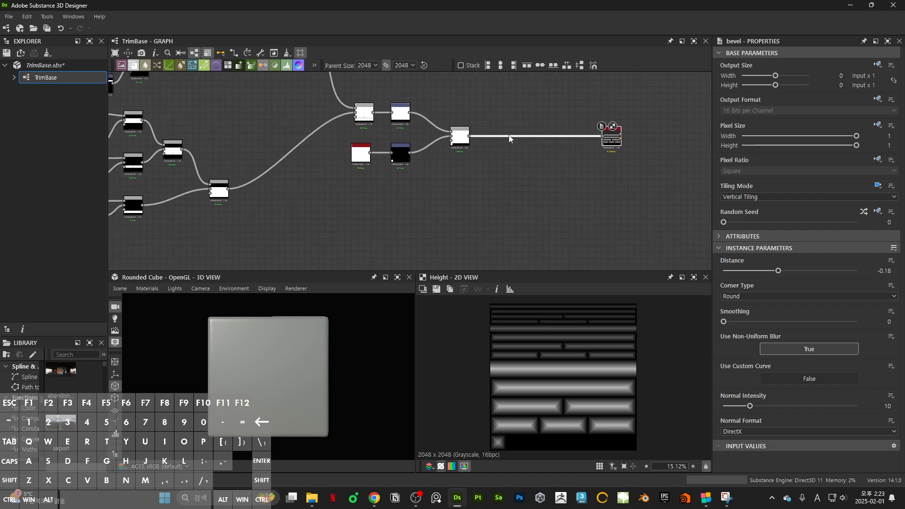
pyautogui.scroll(2, 504, 138)
pyautogui.moveTo(498, 180)
pyautogui.mouseDown(button='middle')
pyautogui.moveTo(528, 165)
pyautogui.moveTo(484, 182)
pyautogui.mouseUp(button='middle')
pyautogui.scroll(1, 484, 182)
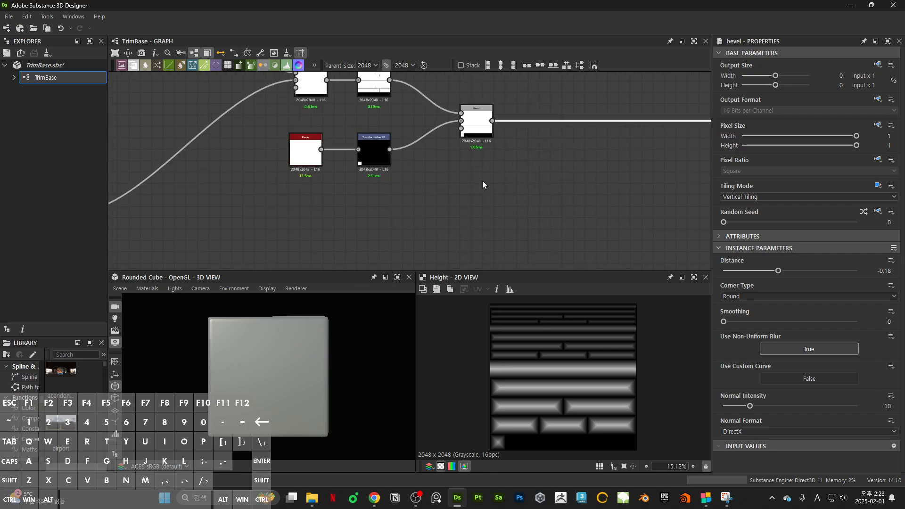
pyautogui.moveTo(420, 181)
pyautogui.mouseDown(button='middle')
pyautogui.moveTo(402, 230)
pyautogui.moveTo(438, 208)
pyautogui.moveTo(429, 192)
pyautogui.mouseUp(button='middle')
pyautogui.scroll(1, 428, 192)
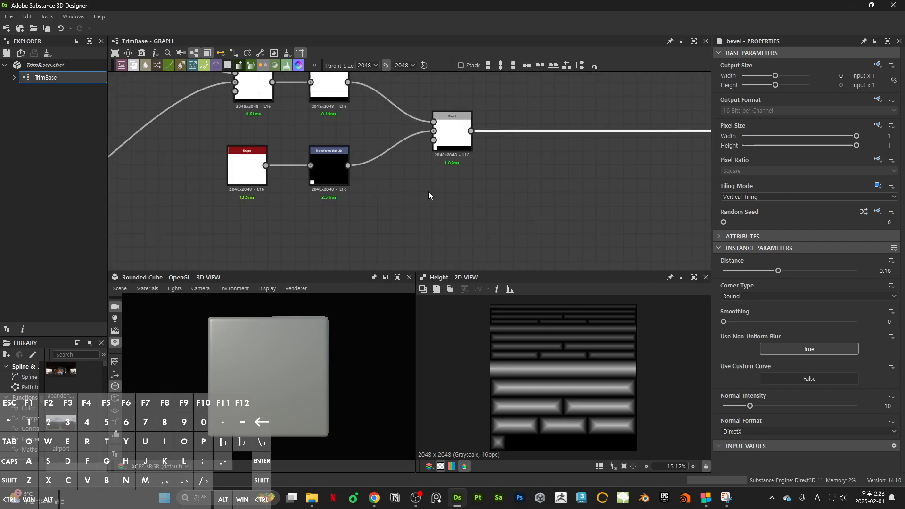
pyautogui.click(324, 184)
pyautogui.hotkey('ctrl', 'shift', 'd')
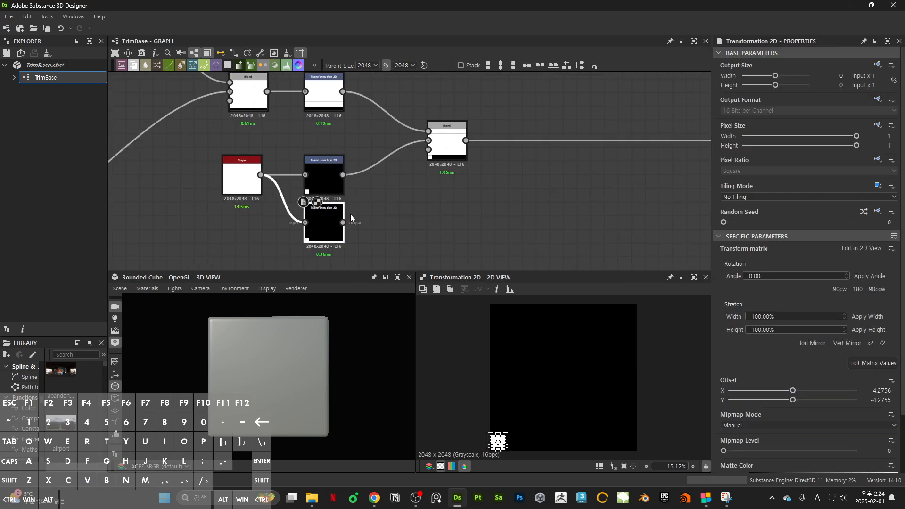
# Add a Blend node merging both tile Transformation 2D nodes, route it into the final Blend, and move the final Blend farther right
pyautogui.press('space')
pyautogui.write('blend')
pyautogui.press('Return')
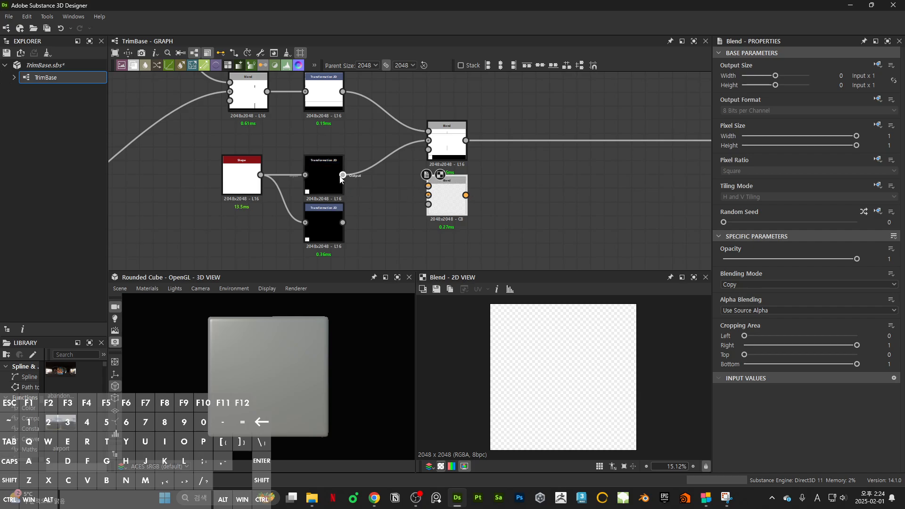
pyautogui.moveTo(343, 175); pyautogui.dragTo(385, 212)
pyautogui.moveTo(446, 144); pyautogui.dragTo(483, 140)
# Preview the Bevel node's height output and place the node right beside the final Blend
pyautogui.scroll(-3, 542, 174)
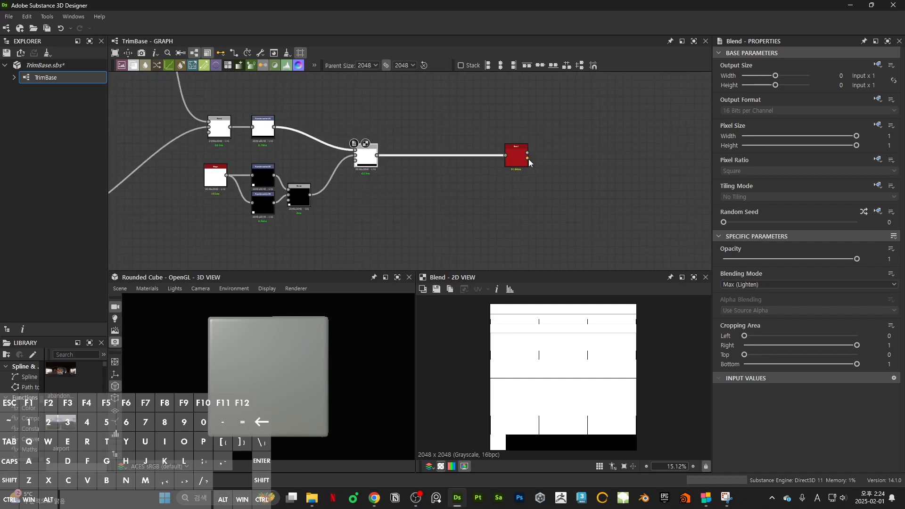
pyautogui.doubleClick(521, 163)
pyautogui.moveTo(549, 168); pyautogui.dragTo(631, 177, button='middle')
pyautogui.moveTo(594, 166); pyautogui.dragTo(483, 166)
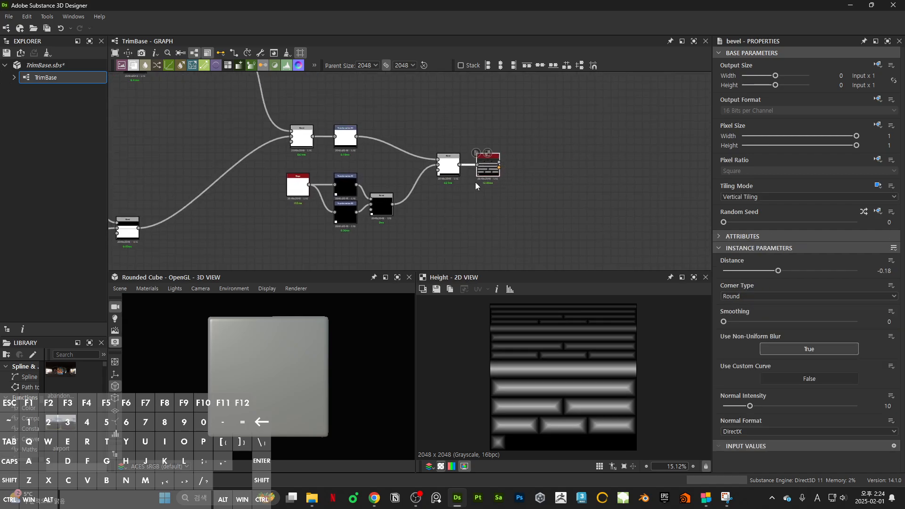
# Slide the duplicated square tile horizontally beside the first tile, to an X offset of about 3.26
pyautogui.scroll(3, 351, 225)
pyautogui.moveTo(352, 224); pyautogui.dragTo(487, 235, button='middle')
pyautogui.click(481, 213)
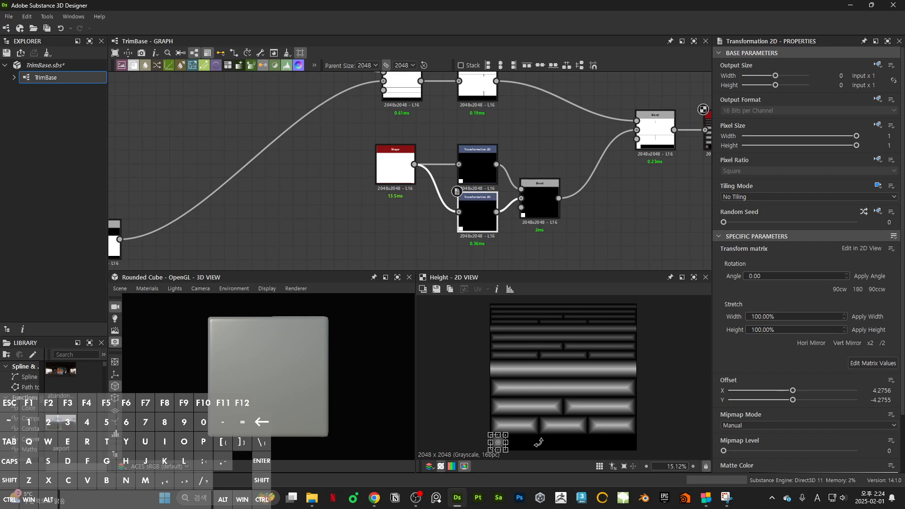
pyautogui.scroll(3, 508, 438)
pyautogui.scroll(3, 508, 420)
pyautogui.keyDown('shift'); pyautogui.moveTo(531, 422); pyautogui.dragTo(541, 414); pyautogui.keyUp('shift')
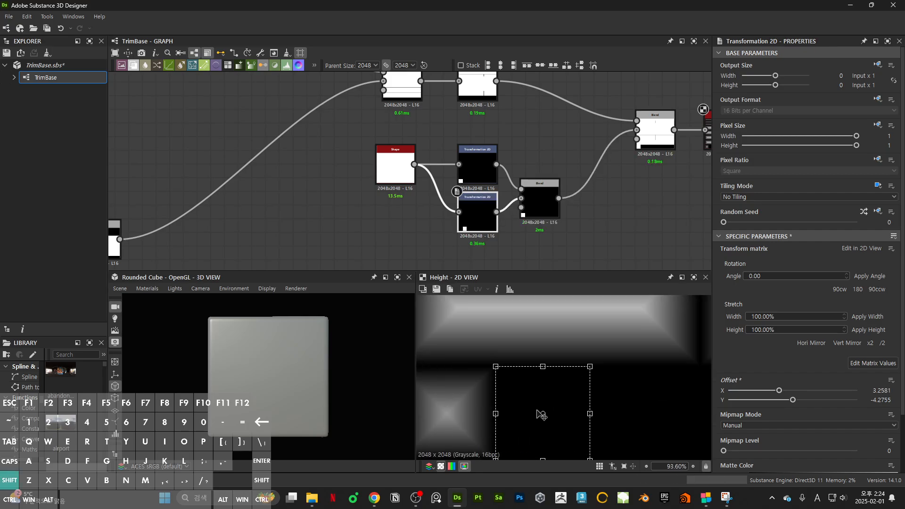
# Set the tile Blend's blending mode to Max (Lighten) and move the Shape node closer to its Transformation 2D nodes
pyautogui.click(547, 200)
pyautogui.click(744, 284)
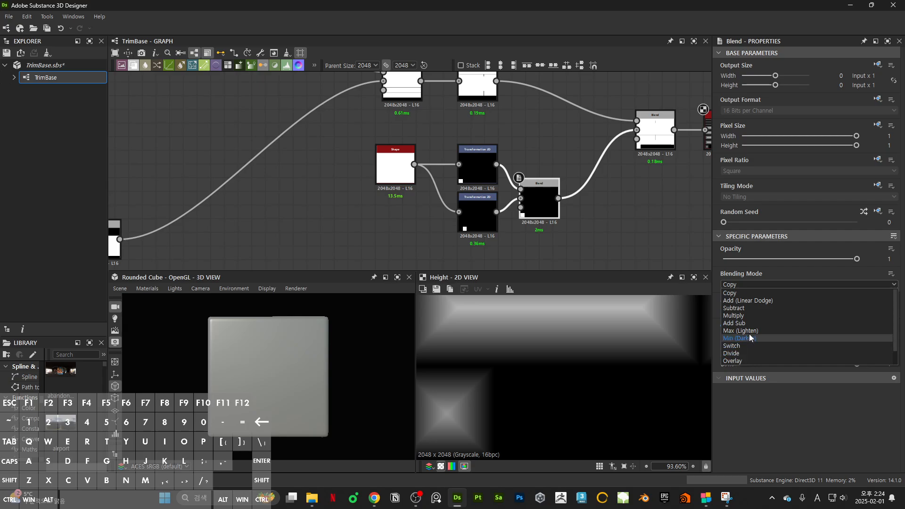
pyautogui.click(740, 330)
pyautogui.moveTo(392, 175); pyautogui.dragTo(419, 197)
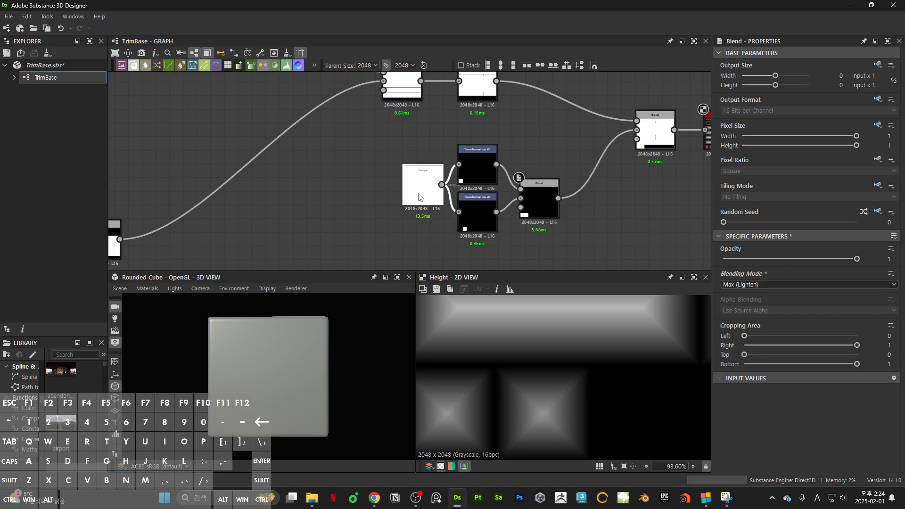
# Fine-tune the second tile's horizontal position to an X offset of about 3.27
pyautogui.click(478, 214)
pyautogui.scroll(6, 511, 368)
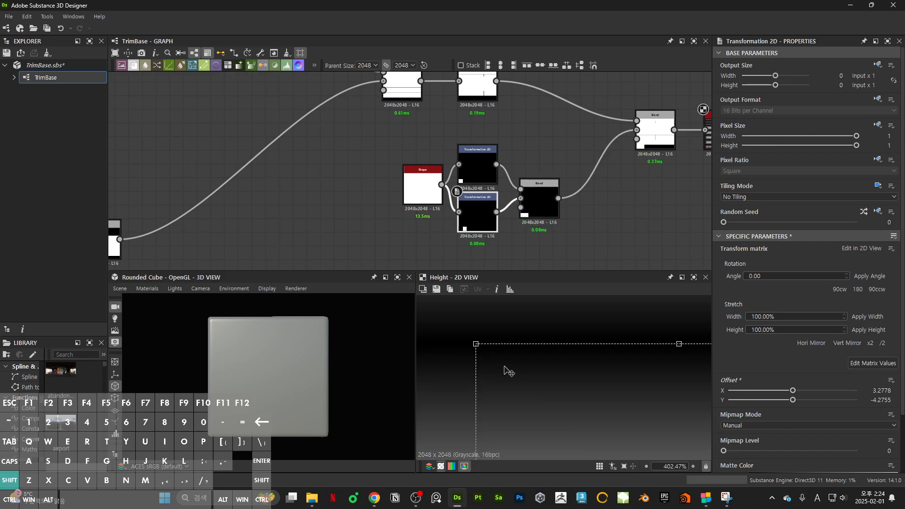
pyautogui.moveTo(507, 371); pyautogui.dragTo(509, 371)
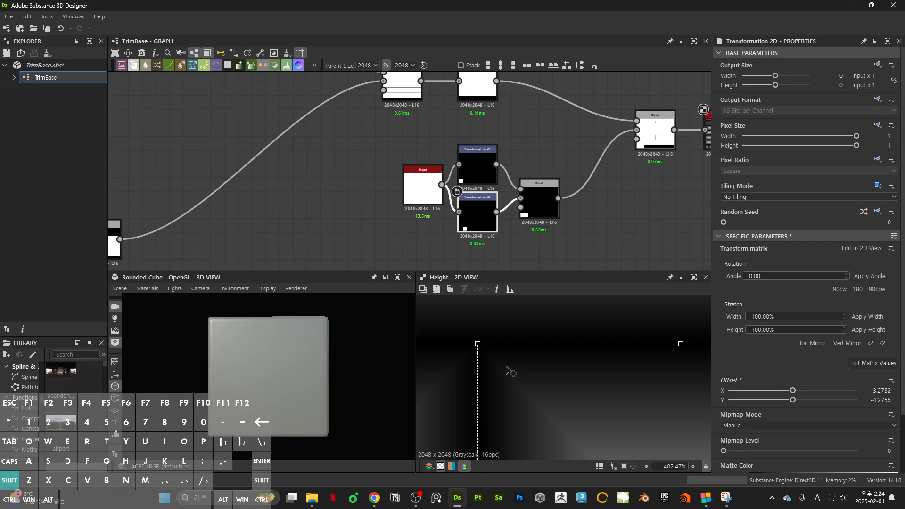
# Widen the second tile into a rectangle by stretching its right edge, to an X offset of about 1.56
pyautogui.scroll(-10, 507, 359)
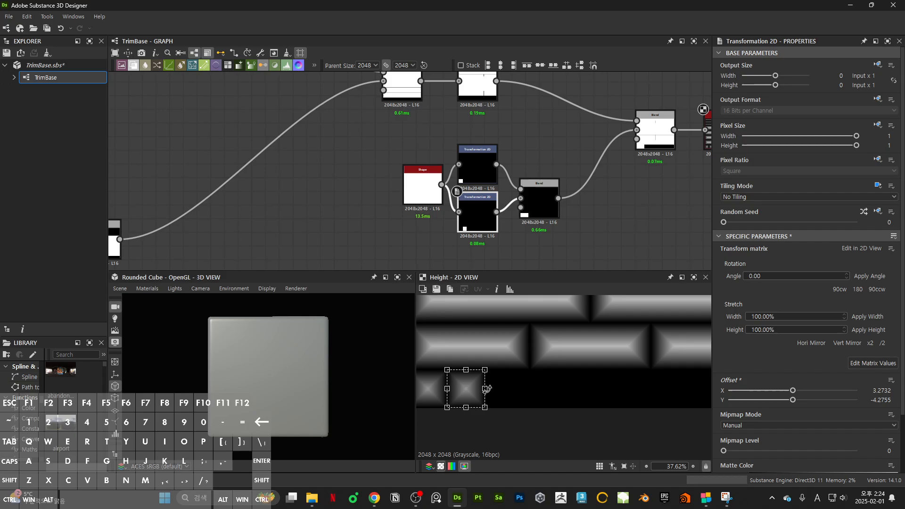
pyautogui.moveTo(487, 388); pyautogui.dragTo(517, 390)
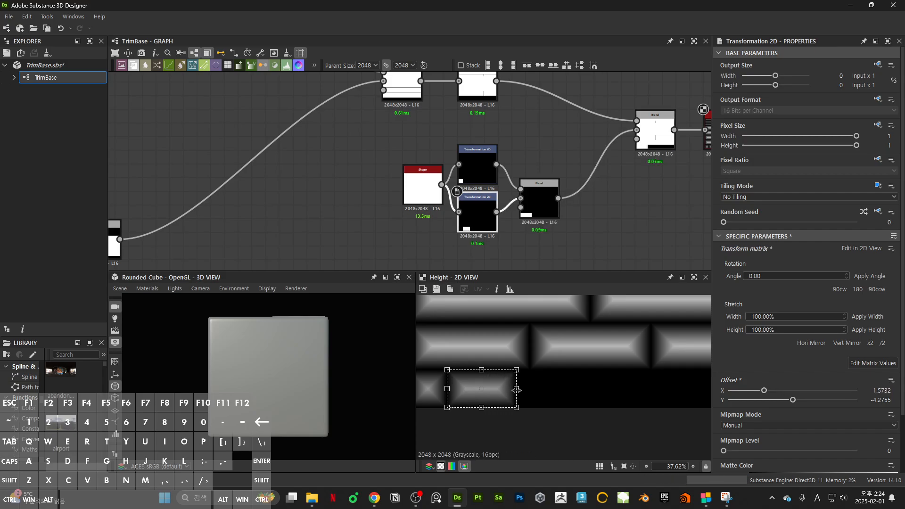
pyautogui.moveTo(533, 392); pyautogui.dragTo(577, 401, button='middle')
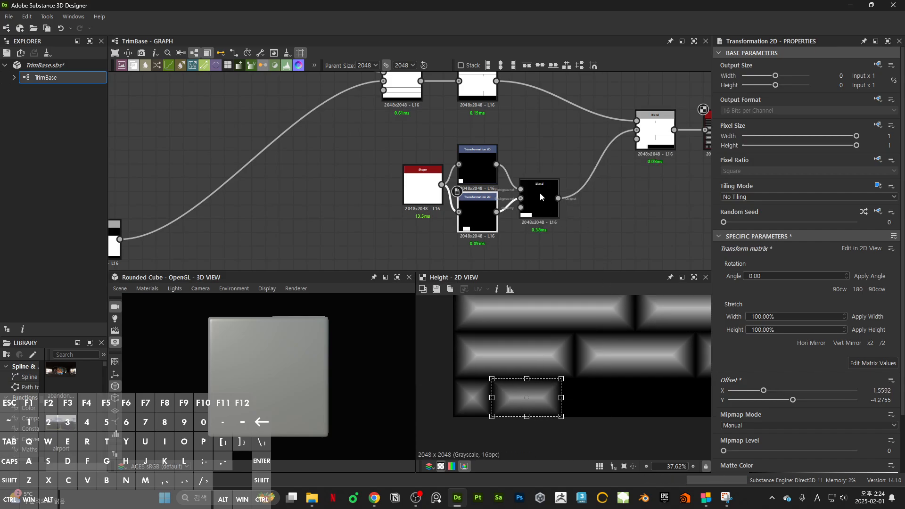
# Move the tile Blend node up, level with the Shape node and midway between the two Transformation 2D nodes
pyautogui.scroll(-2, 539, 192)
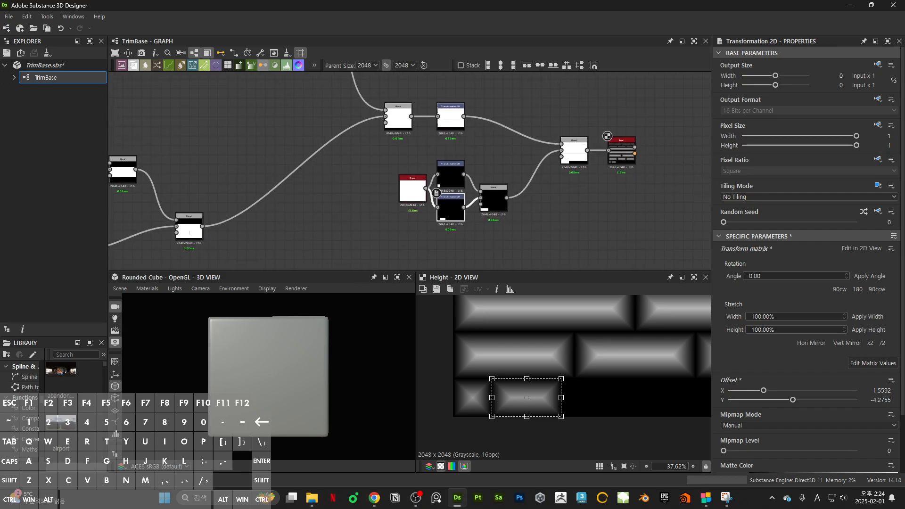
pyautogui.moveTo(559, 243); pyautogui.dragTo(503, 194, button='middle')
pyautogui.scroll(2, 464, 208)
pyautogui.moveTo(424, 182); pyautogui.dragTo(424, 169)
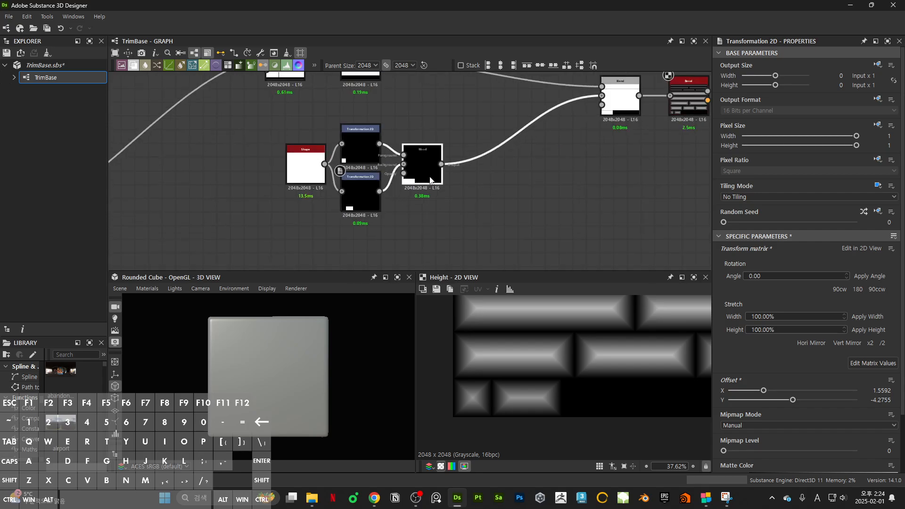
# Duplicate the square tile's Transformation 2D node below the rectangle tile's node and space the Shape node farther from the group
pyautogui.moveTo(353, 187); pyautogui.dragTo(418, 165, button='middle')
pyautogui.moveTo(374, 162); pyautogui.dragTo(352, 162)
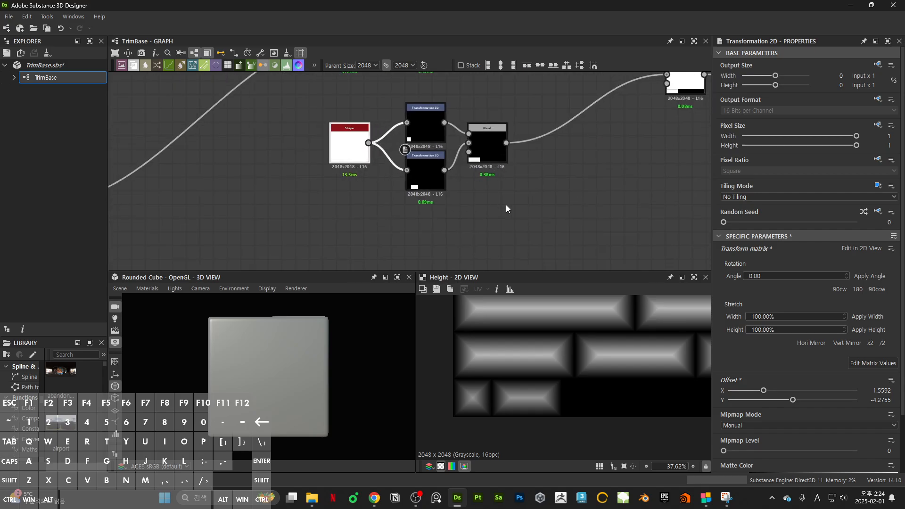
pyautogui.moveTo(474, 206); pyautogui.dragTo(459, 230, button='middle')
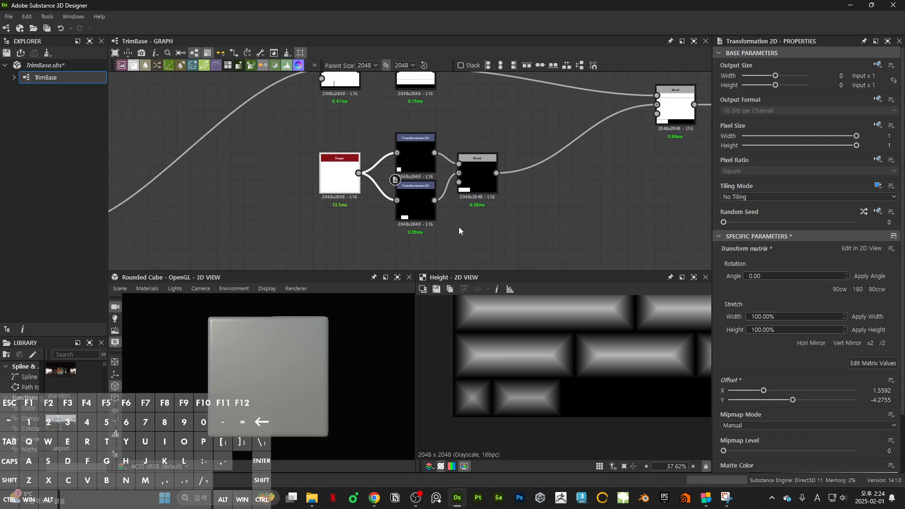
pyautogui.click(418, 168)
pyautogui.moveTo(418, 168); pyautogui.dragTo(465, 127, button='middle')
pyautogui.hotkey('ctrl', 'v')
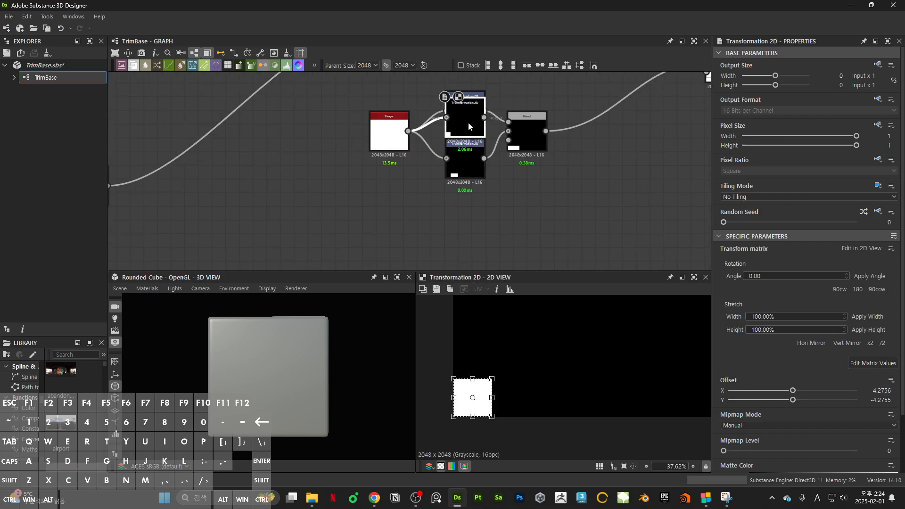
pyautogui.keyDown('shift'); pyautogui.moveTo(468, 123); pyautogui.dragTo(471, 218); pyautogui.keyUp('shift')
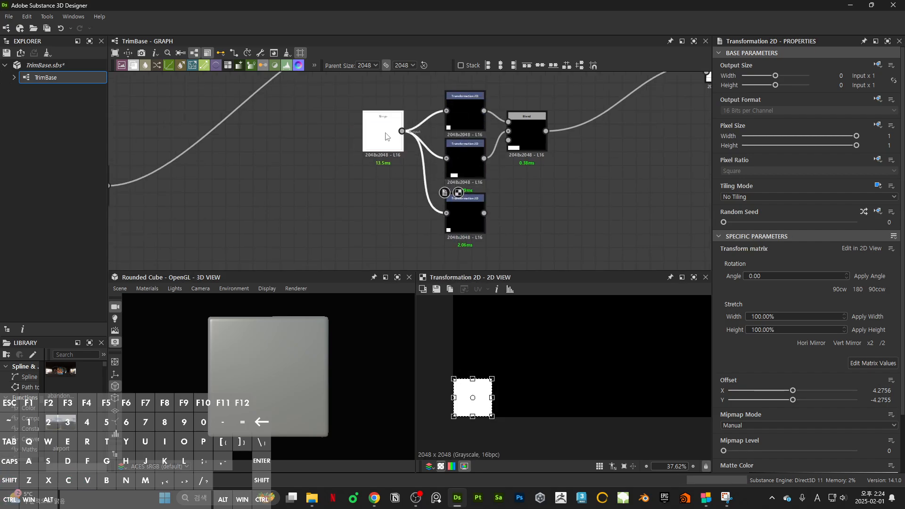
pyautogui.moveTo(388, 134); pyautogui.dragTo(354, 158)
pyautogui.moveTo(544, 236); pyautogui.dragTo(443, 230, button='middle')
pyautogui.moveTo(365, 212); pyautogui.dragTo(386, 212)
# Add a Blend node with the existing tile Blend as foreground and the new Transformation 2D as background
pyautogui.click(515, 209)
pyautogui.press('space')
pyautogui.write('blend')
pyautogui.press('Return')
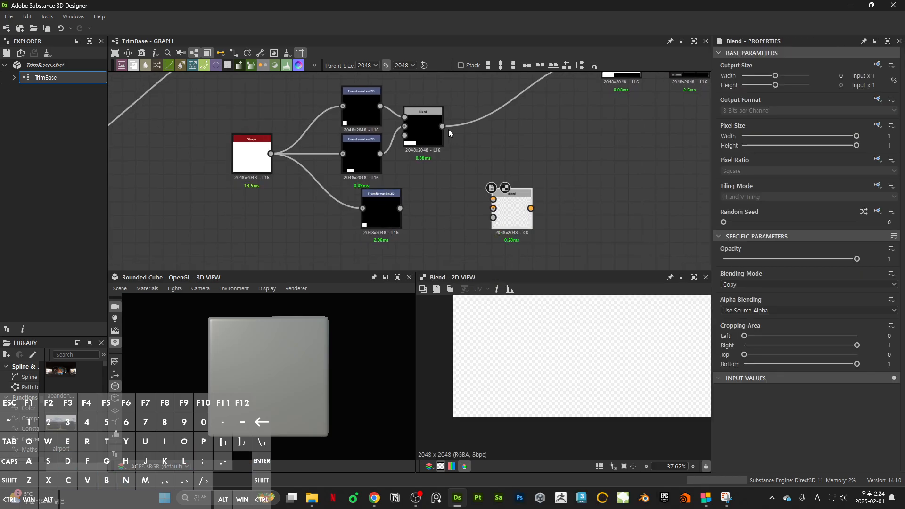
pyautogui.moveTo(442, 126); pyautogui.dragTo(439, 212)
pyautogui.moveTo(521, 224); pyautogui.dragTo(507, 189)
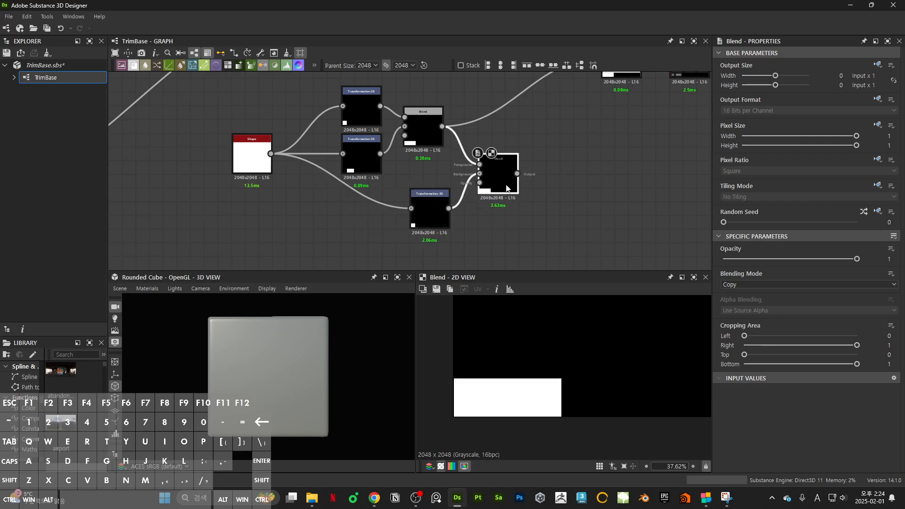
# Set the new Blend's mode to Max (Lighten), connect it to the final Blend, and preview the bevel's height output
pyautogui.click(740, 286)
pyautogui.click(753, 332)
pyautogui.scroll(-4, 535, 170)
pyautogui.moveTo(536, 170); pyautogui.dragTo(456, 216, button='middle')
pyautogui.scroll(3, 456, 217)
pyautogui.moveTo(488, 132); pyautogui.dragTo(512, 123)
pyautogui.doubleClick(581, 127)
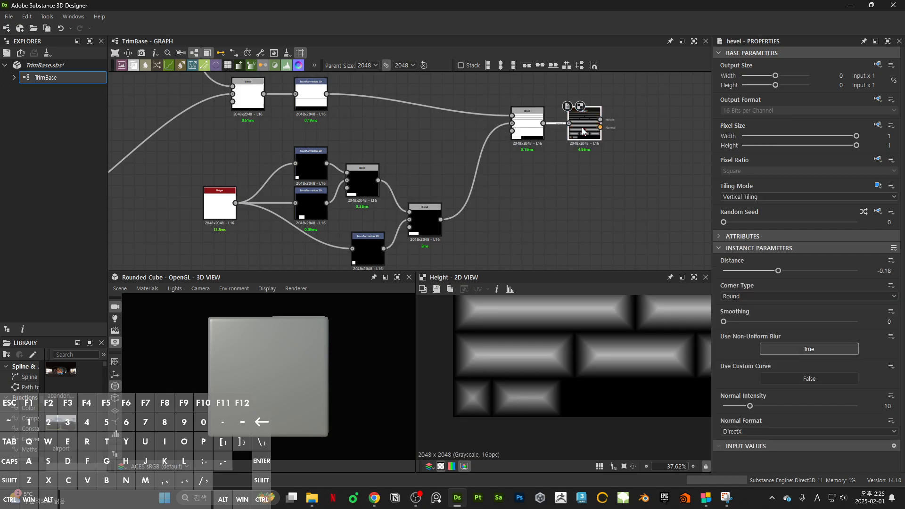
# Position the third tile just beside the rectangular tile in the bottom band, at an X offset of about 1.44
pyautogui.moveTo(558, 184); pyautogui.dragTo(628, 133, button='middle')
pyautogui.click(438, 198)
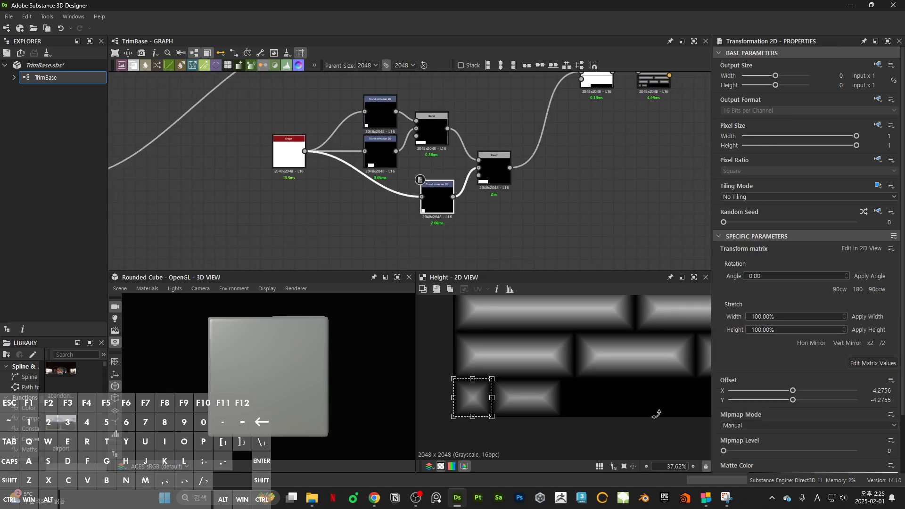
pyautogui.moveTo(490, 412); pyautogui.dragTo(555, 396)
pyautogui.scroll(8, 586, 411)
pyautogui.scroll(-8, 556, 396)
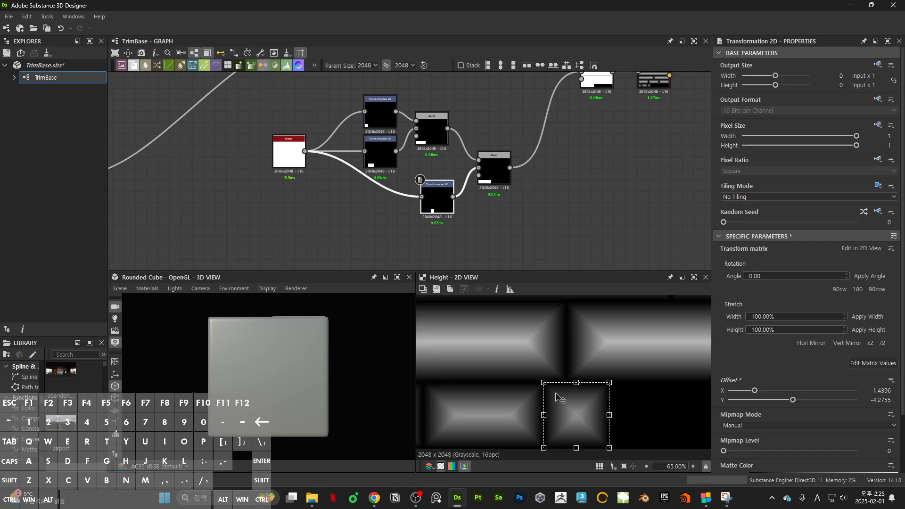
# Align the third tile's Transformation 2D under the other two and place a duplicate of it directly below
pyautogui.moveTo(506, 196); pyautogui.dragTo(539, 173, button='middle')
pyautogui.moveTo(317, 131); pyautogui.dragTo(259, 130)
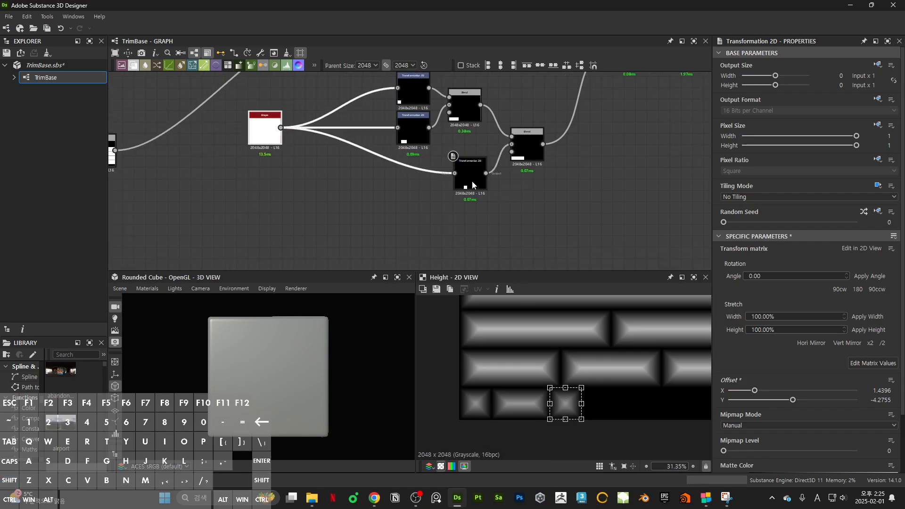
pyautogui.moveTo(473, 185); pyautogui.dragTo(416, 196)
pyautogui.doubleClick(416, 196)
pyautogui.hotkey('ctrl', 'd')
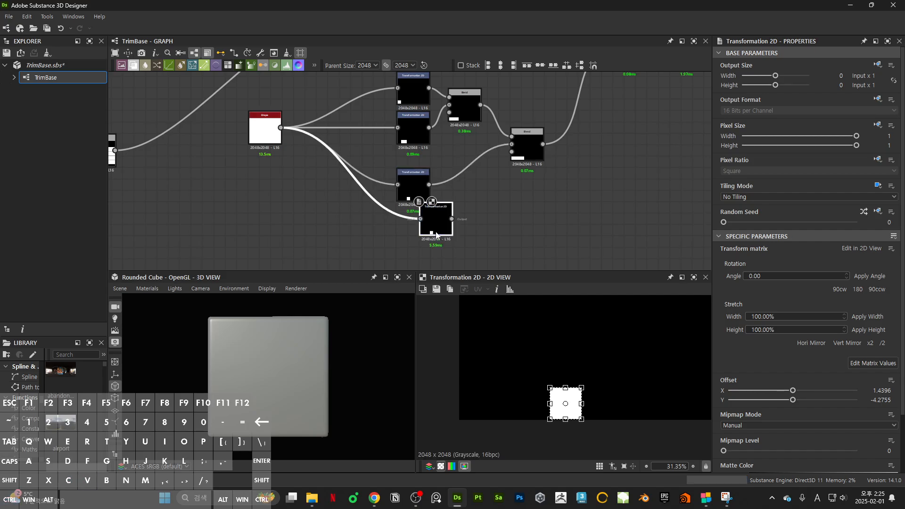
pyautogui.moveTo(431, 226); pyautogui.dragTo(410, 237)
# Add a Blend node that takes the third tile's Transformation 2D and its duplicate as inputs
pyautogui.click(480, 233)
pyautogui.press('space')
pyautogui.write('blen')
pyautogui.press('Return')
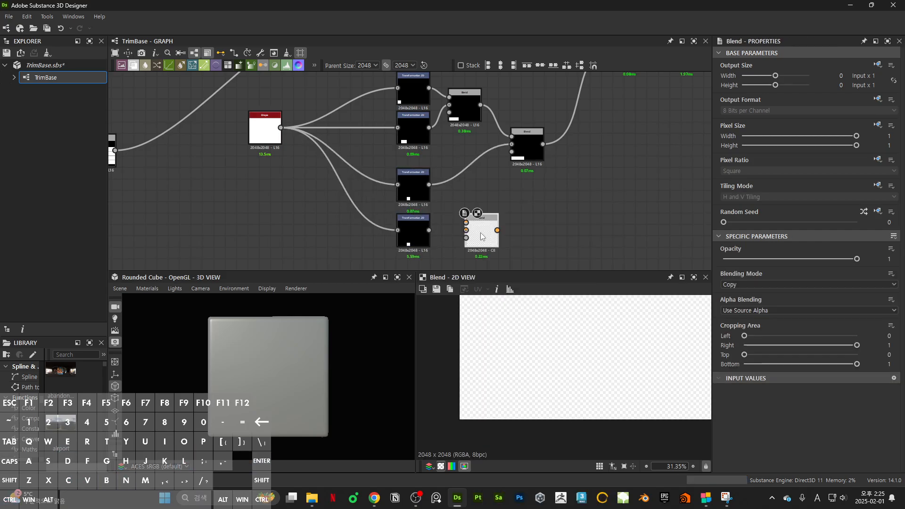
pyautogui.moveTo(466, 230); pyautogui.dragTo(429, 230)
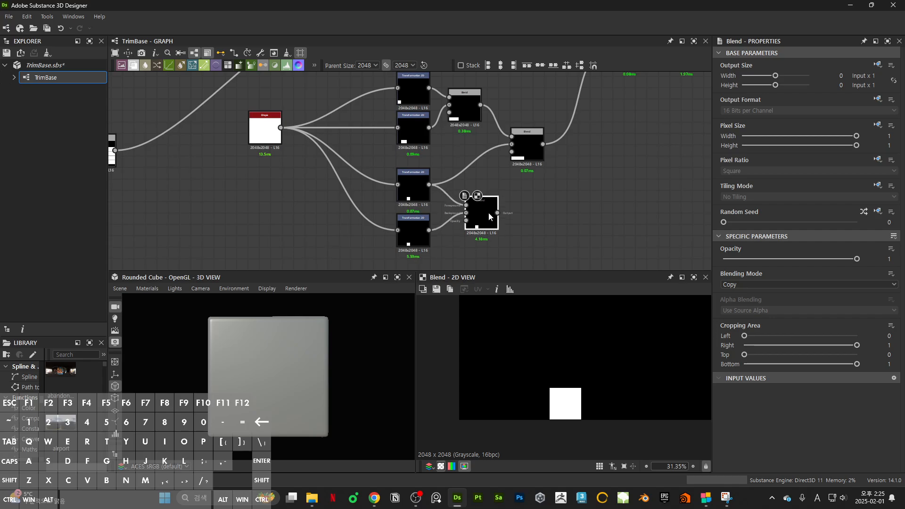
# Place the duplicate above the third tile's node and swap the Blend's inputs so the duplicate becomes the foreground
pyautogui.moveTo(433, 237); pyautogui.dragTo(454, 216, button='middle')
pyautogui.moveTo(441, 210); pyautogui.dragTo(440, 148)
pyautogui.moveTo(436, 171); pyautogui.dragTo(436, 210)
pyautogui.moveTo(495, 197); pyautogui.dragTo(494, 164)
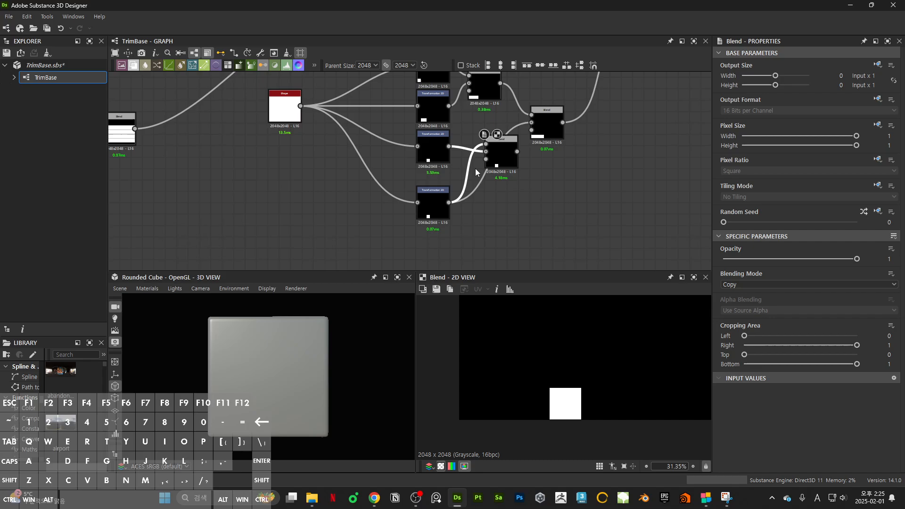
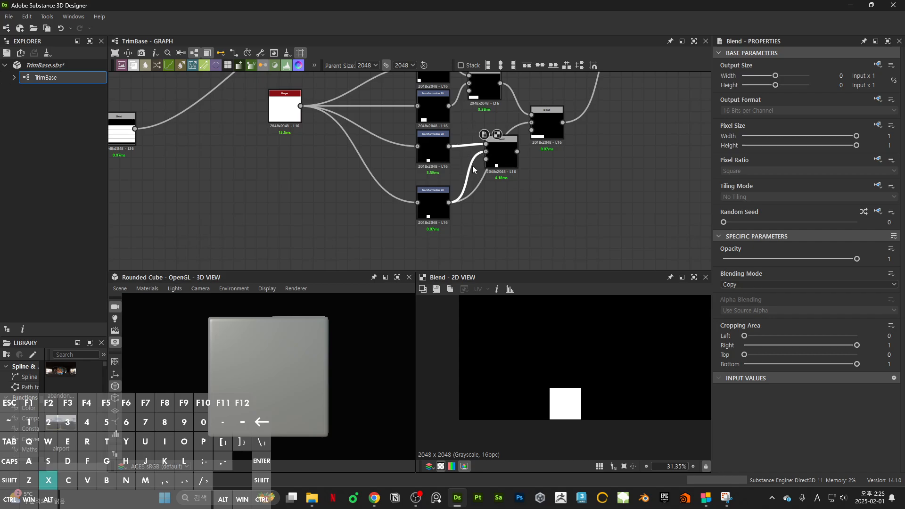
pyautogui.moveTo(505, 151); pyautogui.dragTo(493, 162)
# Set this Blend to Subtract and squash the duplicate into a thin horizontal strip across the tile, at a Y offset of about -55.04
pyautogui.click(731, 285)
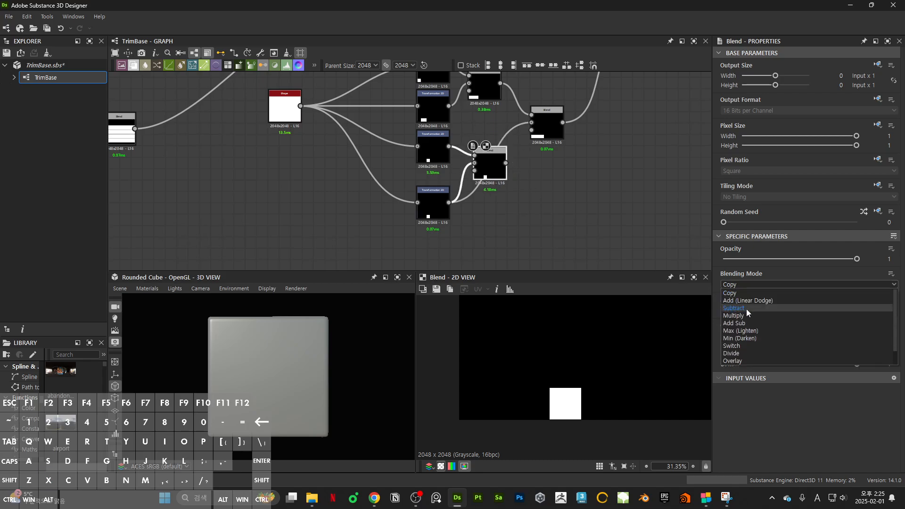
pyautogui.click(736, 313)
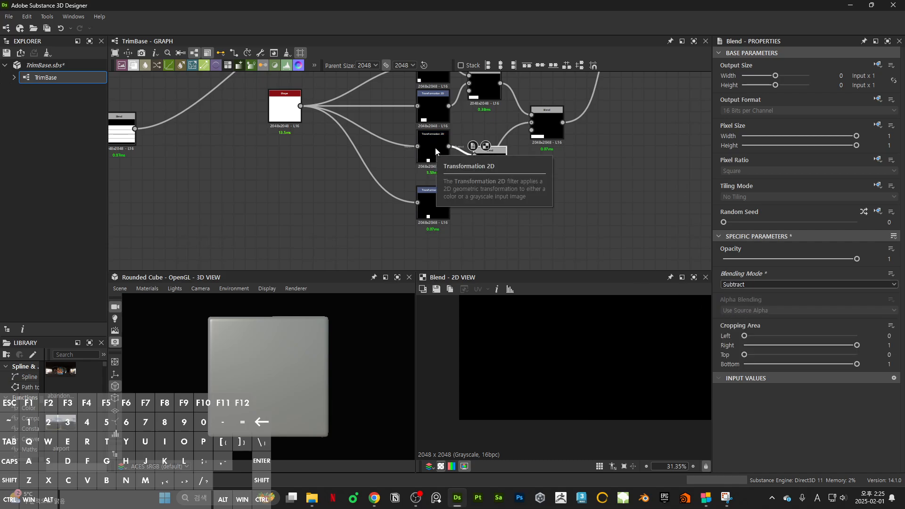
pyautogui.click(434, 147)
pyautogui.scroll(4, 606, 417)
pyautogui.moveTo(614, 386); pyautogui.dragTo(615, 423)
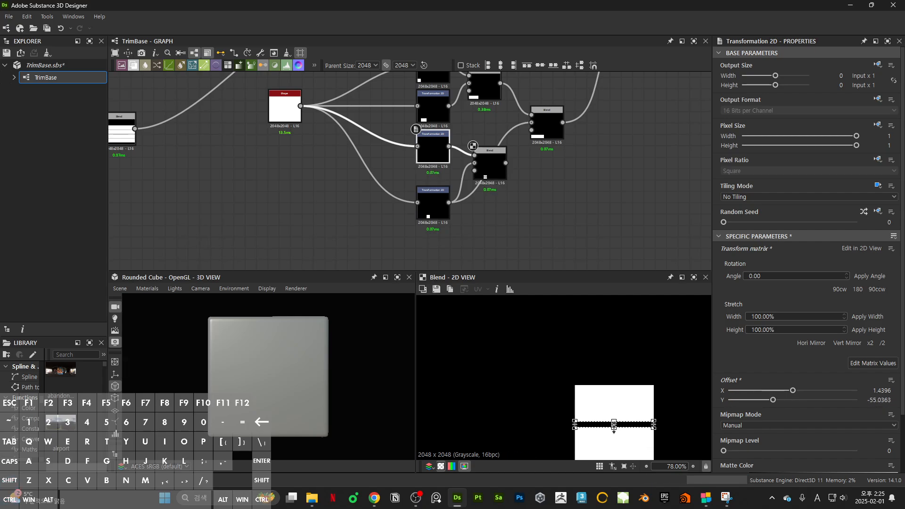
# Route the Subtract Blend into the Max (Lighten) tile Blend and preview the bevel's height output
pyautogui.moveTo(514, 159); pyautogui.dragTo(468, 193, button='middle')
pyautogui.moveTo(473, 168); pyautogui.dragTo(485, 157)
pyautogui.moveTo(608, 149); pyautogui.dragTo(633, 127, button='middle')
pyautogui.doubleClick(613, 106)
# Thin the third tile's subtracting strip further, to a Y offset of about -775.77
pyautogui.click(428, 146)
pyautogui.scroll(5, 619, 413)
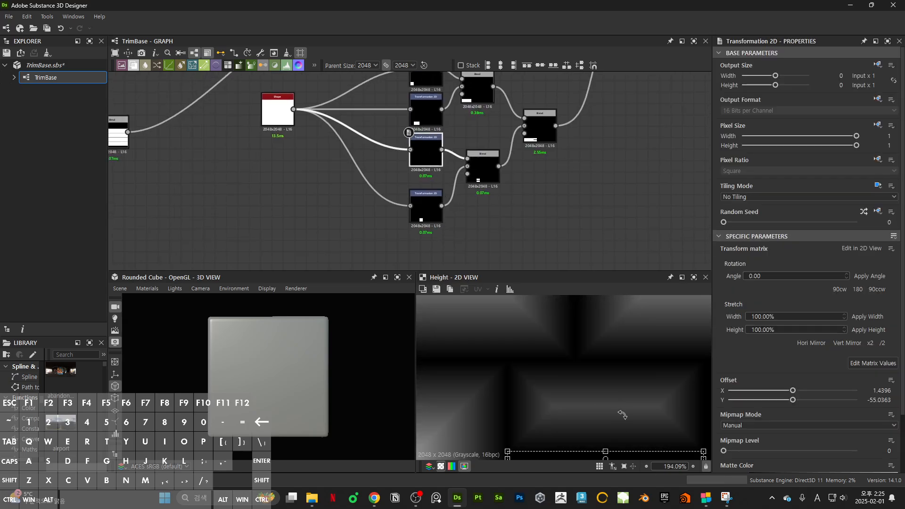
pyautogui.moveTo(617, 445); pyautogui.dragTo(616, 345, button='middle')
pyautogui.scroll(9, 609, 337)
pyautogui.keyDown('shift'); pyautogui.moveTo(608, 300); pyautogui.dragTo(608, 337); pyautogui.keyUp('shift')
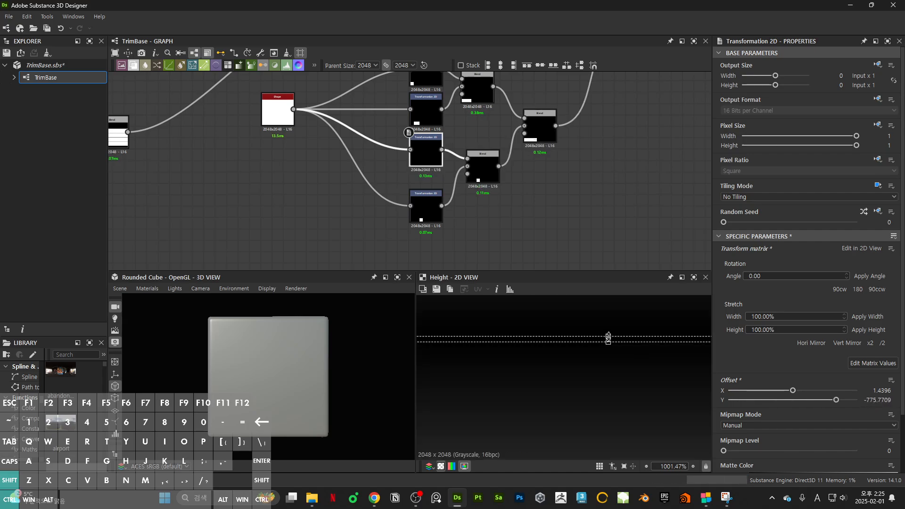
pyautogui.scroll(-16, 611, 336)
# Move the final Blend and bevel nodes down beside the tile group and bring the whole height map into view
pyautogui.moveTo(535, 157); pyautogui.dragTo(442, 222, button='middle')
pyautogui.scroll(-4, 442, 222)
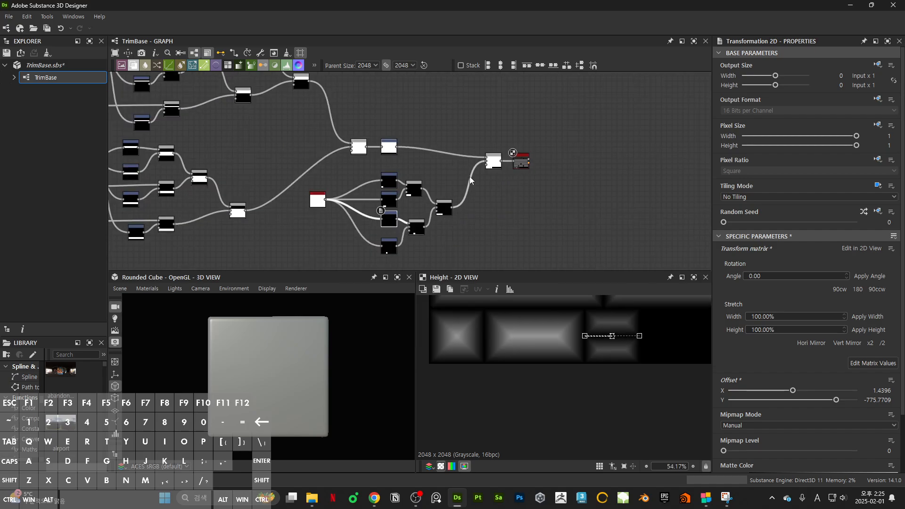
pyautogui.moveTo(472, 178); pyautogui.dragTo(510, 191)
pyautogui.click(512, 190)
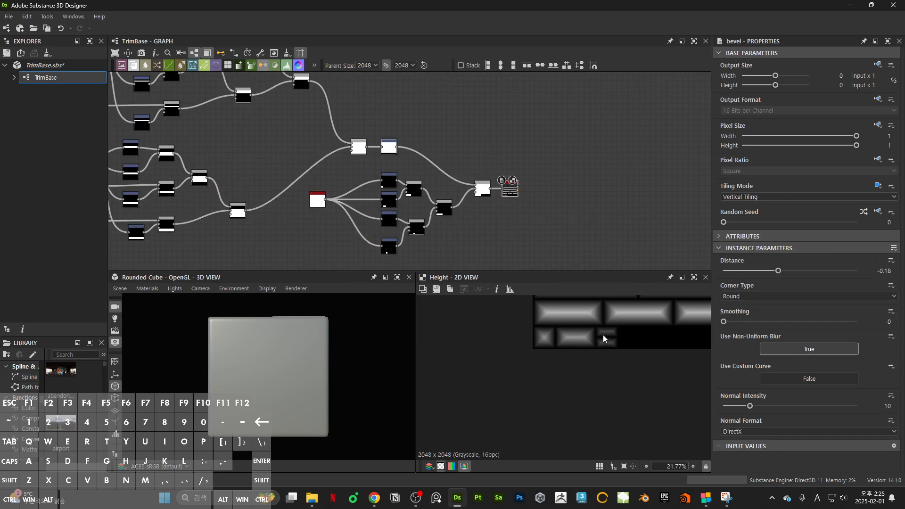
pyautogui.scroll(-7, 603, 341)
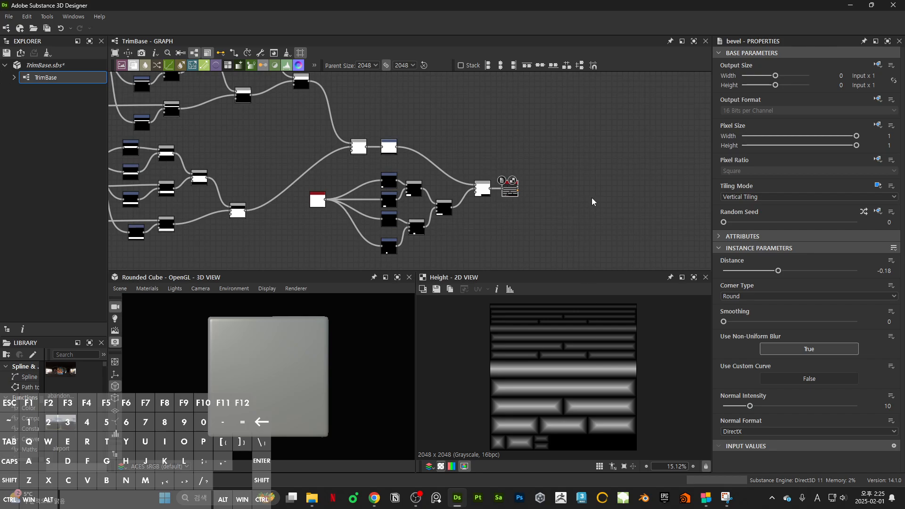
# Spread the final Blend and bevel nodes farther apart and move the Shape node closer to its Transformation 2D nodes
pyautogui.moveTo(591, 180); pyautogui.dragTo(586, 144, button='middle')
pyautogui.moveTo(522, 184); pyautogui.dragTo(512, 181, button='middle')
pyautogui.click(464, 113)
pyautogui.click(528, 169)
pyautogui.moveTo(496, 156)
pyautogui.mouseDown()
pyautogui.moveTo(544, 157)
pyautogui.moveTo(485, 156)
pyautogui.mouseUp()
pyautogui.moveTo(471, 173); pyautogui.dragTo(513, 148, button='middle')
pyautogui.moveTo(345, 135); pyautogui.dragTo(355, 140)
# Copy the third tile's full-square Transformation 2D node and paste it at the bottom of the tile group
pyautogui.click(416, 183)
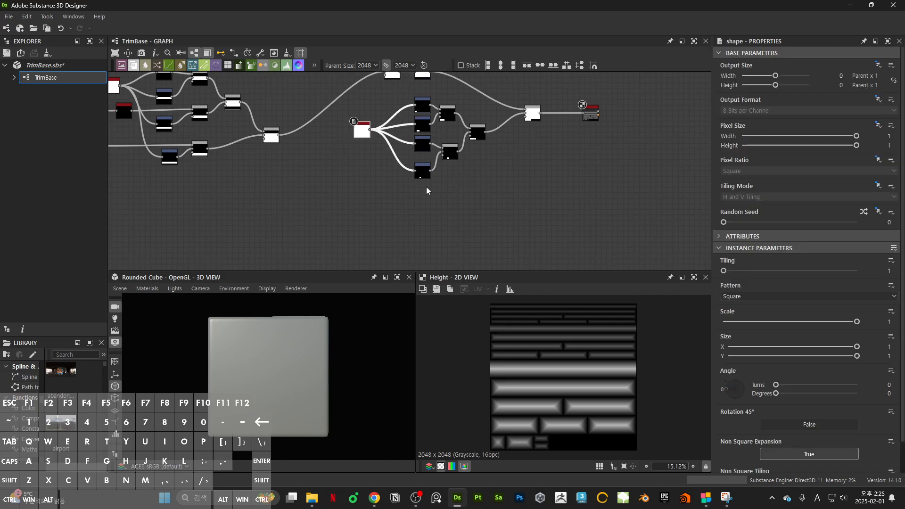
pyautogui.scroll(2, 427, 190)
pyautogui.hotkey('ctrl', 'c')
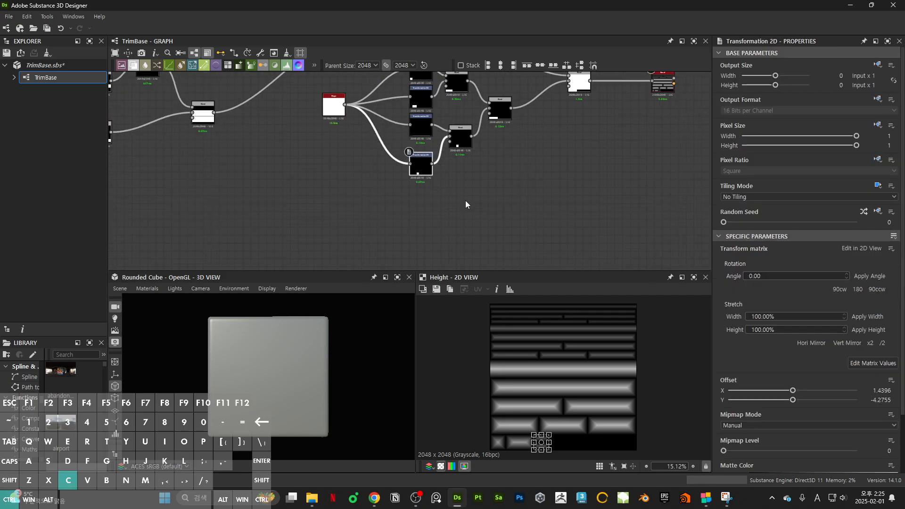
pyautogui.hotkey('ctrl', 'v')
pyautogui.doubleClick(464, 200)
pyautogui.moveTo(463, 201); pyautogui.dragTo(432, 208)
# Add a Blend joining the combined tiles with the pasted Transformation 2D, and set its blending mode to Max (Lighten)
pyautogui.click(508, 195)
pyautogui.press('space')
pyautogui.write('ble')
pyautogui.press('Return')
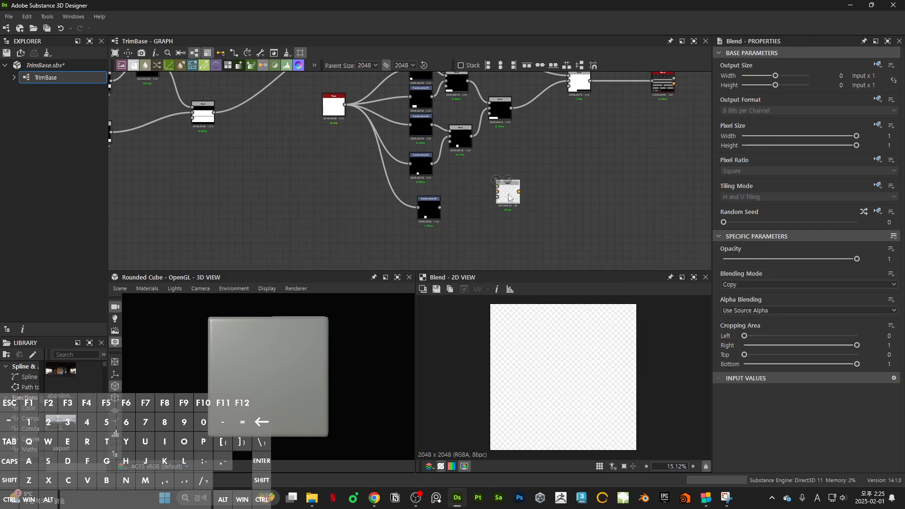
pyautogui.scroll(2, 509, 195)
pyautogui.moveTo(510, 194); pyautogui.dragTo(493, 239, button='middle')
pyautogui.scroll(-2, 495, 238)
pyautogui.moveTo(494, 238); pyautogui.dragTo(463, 235)
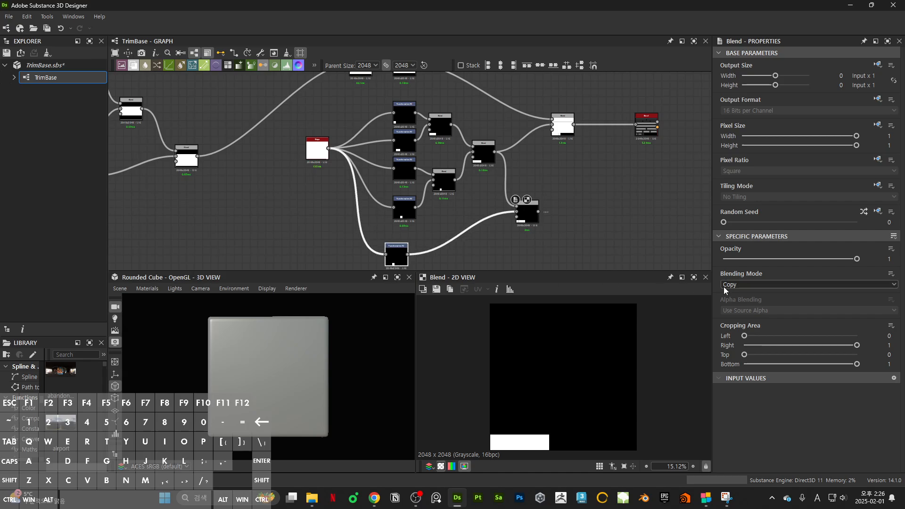
pyautogui.click(809, 284)
pyautogui.click(745, 325)
# Connect the newest tile Blend to the final Blend and preview the bevel's height output
pyautogui.moveTo(538, 214); pyautogui.dragTo(485, 214, button='middle')
pyautogui.moveTo(485, 211); pyautogui.dragTo(594, 133)
pyautogui.moveTo(588, 131); pyautogui.dragTo(623, 155)
pyautogui.doubleClick(624, 155)
pyautogui.moveTo(614, 191); pyautogui.dragTo(653, 139, button='middle')
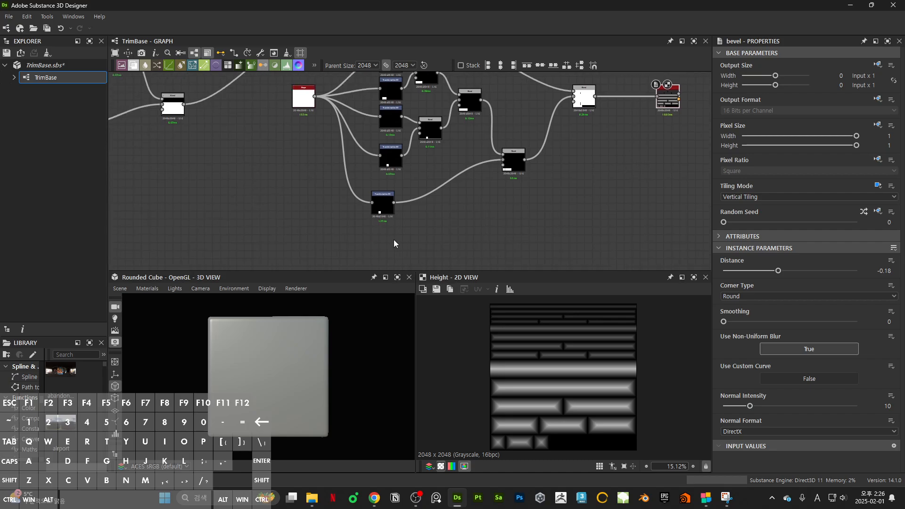
# Position the fourth tile just beside the split third tile, at an X offset of about 0.435
pyautogui.click(381, 213)
pyautogui.scroll(6, 586, 419)
pyautogui.moveTo(451, 403); pyautogui.dragTo(479, 341)
pyautogui.scroll(10, 490, 365)
pyautogui.scroll(5, 455, 341)
pyautogui.scroll(-12, 483, 345)
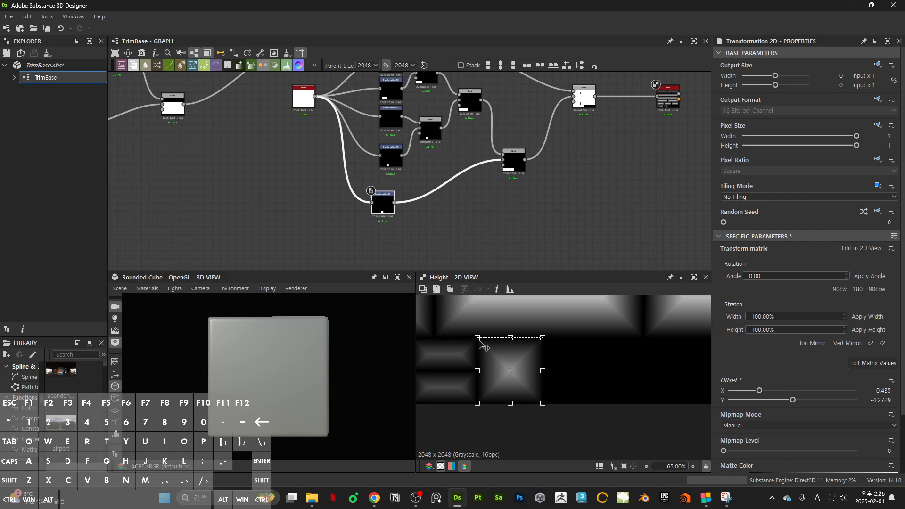
# Duplicate the fourth tile's Transformation 2D node, keeping both nodes stacked in line with the others
pyautogui.moveTo(458, 183); pyautogui.dragTo(495, 177, button='middle')
pyautogui.moveTo(420, 196)
pyautogui.mouseDown()
pyautogui.moveTo(429, 239)
pyautogui.moveTo(425, 205)
pyautogui.mouseUp()
pyautogui.hotkey('ctrl', 'd')
# Add a Blend node fed by the fourth tile's two Transformation 2D nodes and set its blending mode to Subtract
pyautogui.click(465, 213)
pyautogui.press('space')
pyautogui.write('b')
pyautogui.press('Return')
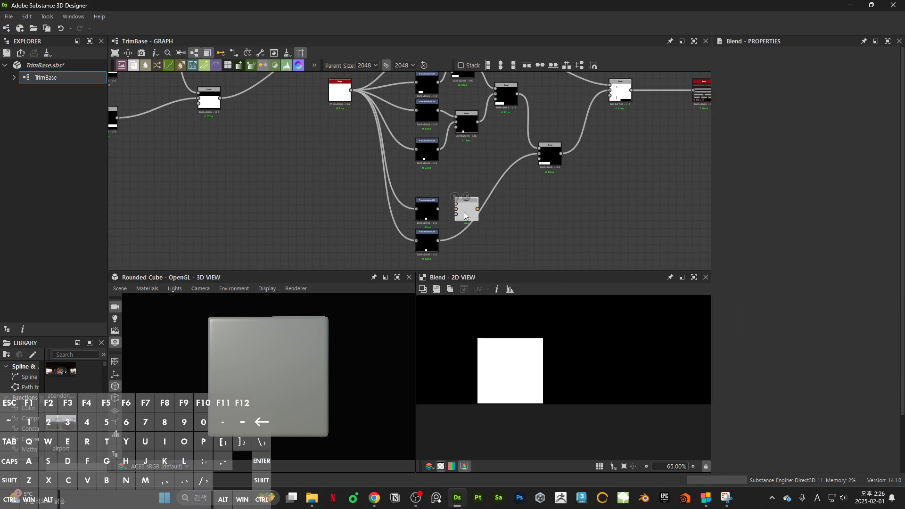
pyautogui.scroll(3, 425, 236)
pyautogui.moveTo(453, 220); pyautogui.dragTo(477, 182)
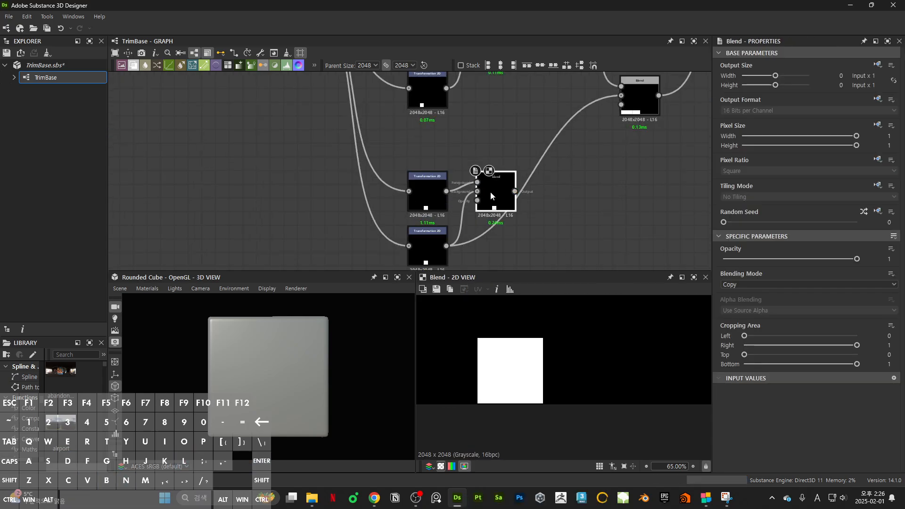
pyautogui.click(751, 286)
pyautogui.click(741, 308)
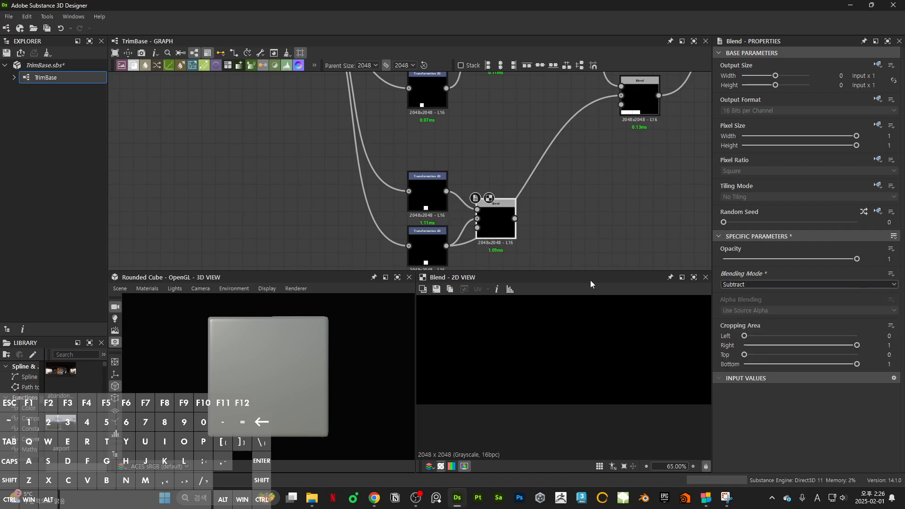
# Squash the fourth tile's upper Transformation 2D vertically into a thin horizontal dividing line across the tile's middle
pyautogui.click(429, 208)
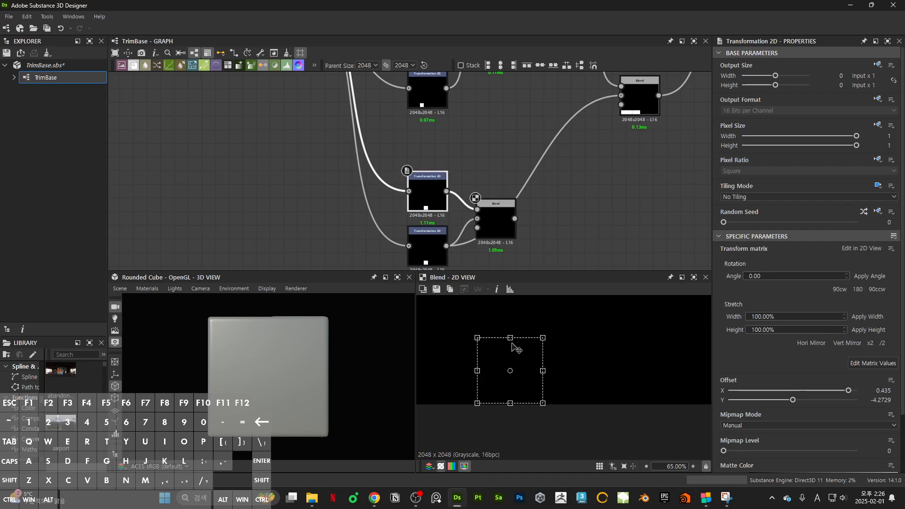
pyautogui.moveTo(510, 338); pyautogui.dragTo(502, 378)
pyautogui.scroll(6, 512, 369)
pyautogui.scroll(4, 506, 369)
pyautogui.scroll(-7, 549, 354)
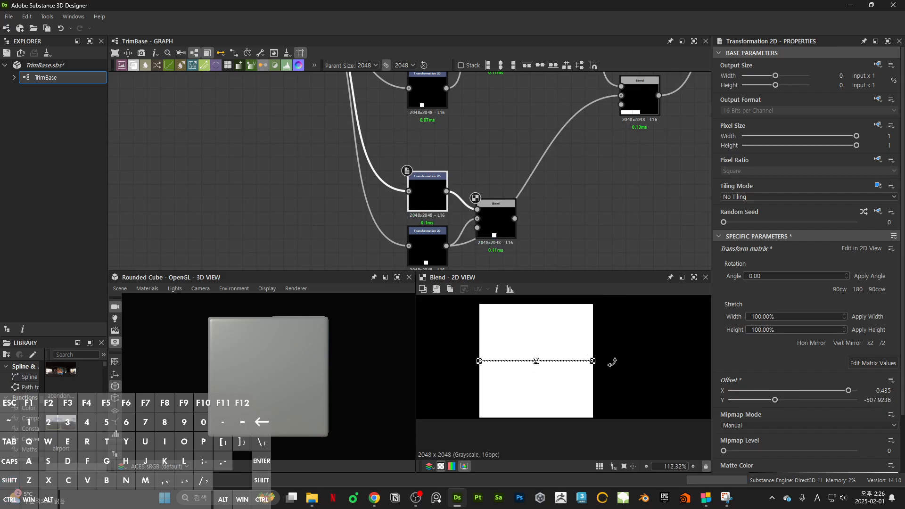
# Rotate the dividing line into a diagonal, stretch it between the tile's opposite corners and fine-tune its thickness
pyautogui.moveTo(605, 348)
pyautogui.keyDown('shift'); pyautogui.mouseDown()
pyautogui.moveTo(603, 324)
pyautogui.moveTo(613, 338)
pyautogui.mouseUp(); pyautogui.keyUp('shift')
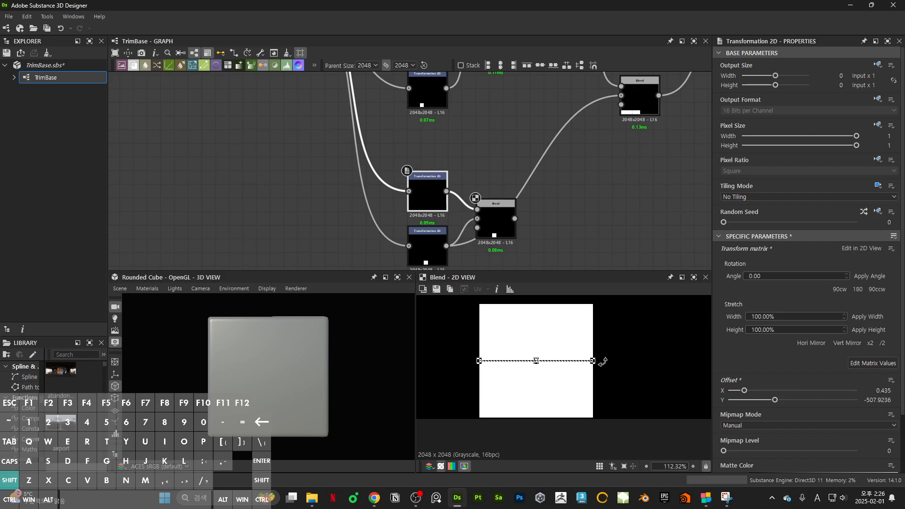
pyautogui.keyDown('shift'); pyautogui.moveTo(602, 357); pyautogui.dragTo(593, 311); pyautogui.keyUp('shift')
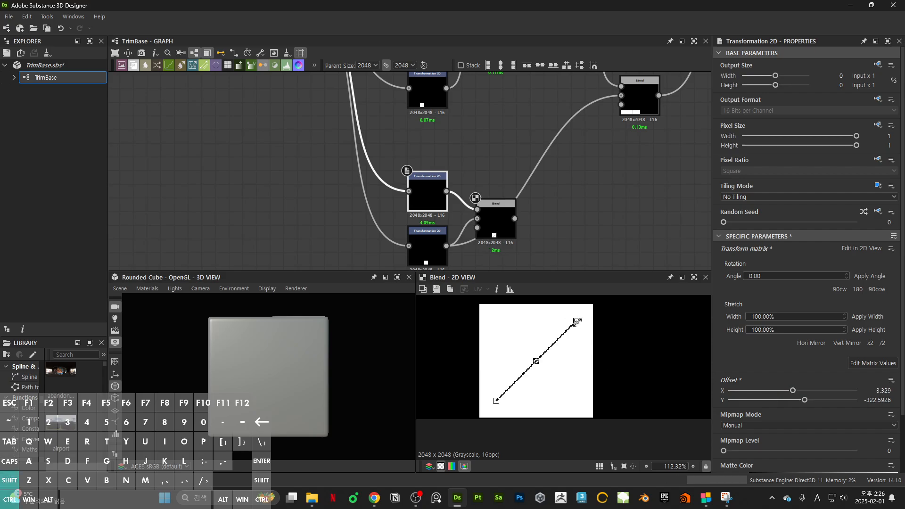
pyautogui.moveTo(576, 322); pyautogui.dragTo(599, 304)
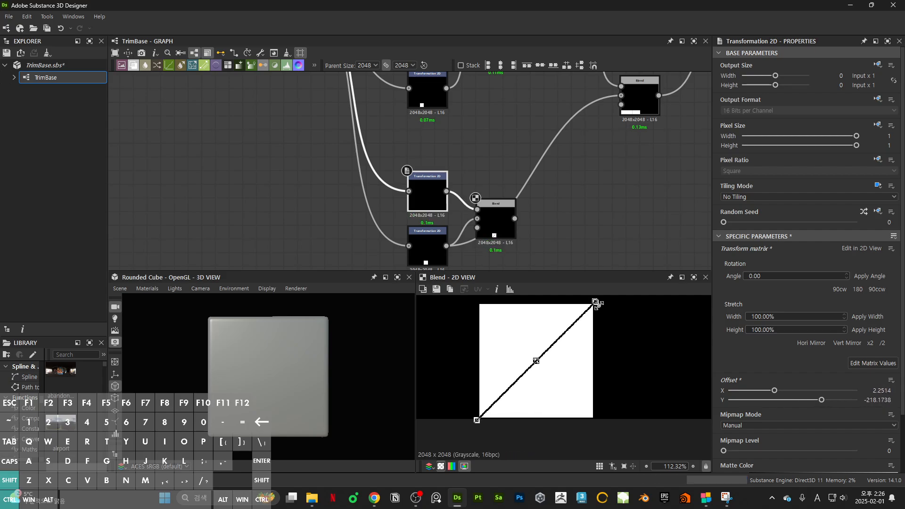
pyautogui.scroll(10, 536, 363)
pyautogui.keyDown('ctrl'); pyautogui.keyDown('shift'); pyautogui.moveTo(532, 346); pyautogui.dragTo(530, 344); pyautogui.keyUp('shift'); pyautogui.keyUp('ctrl')
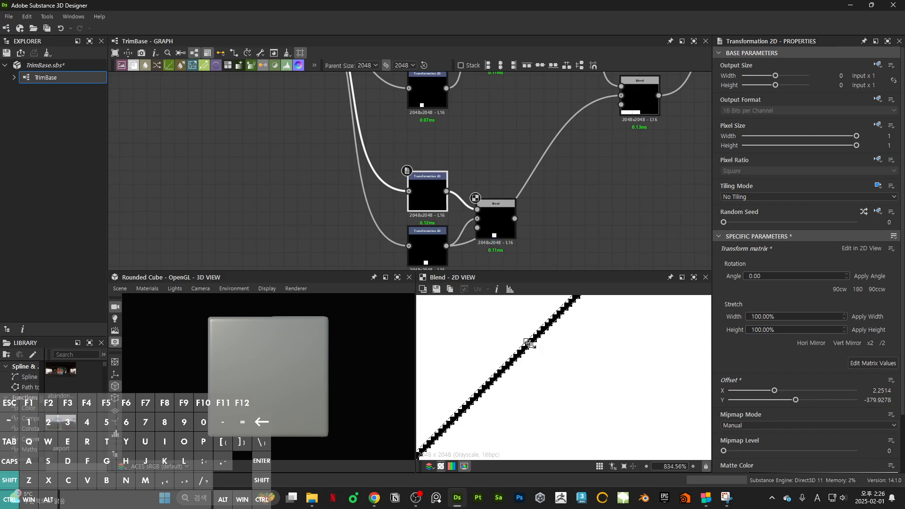
pyautogui.scroll(-10, 529, 344)
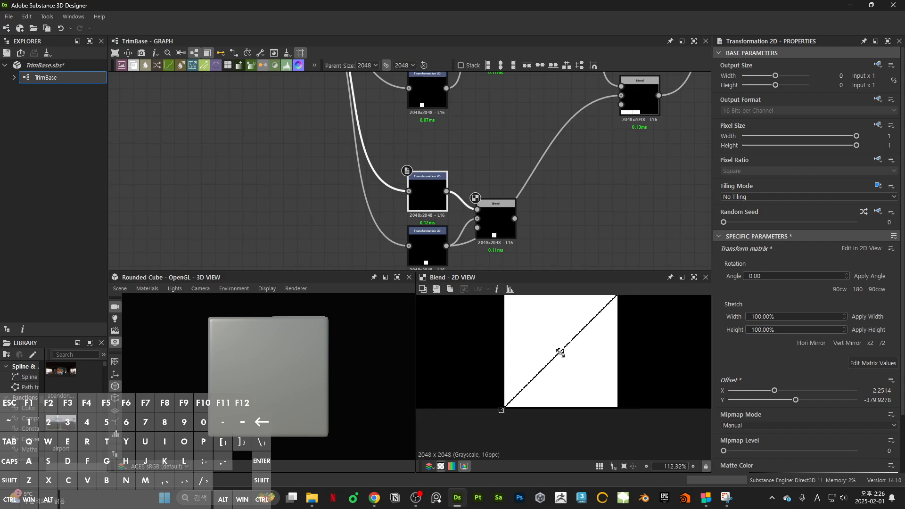
pyautogui.scroll(-1, 526, 223)
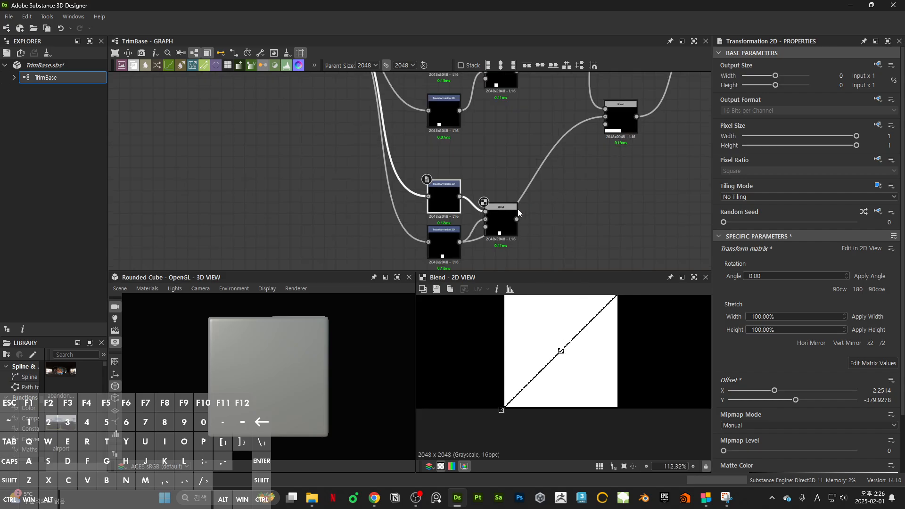
# Feed the tile-merging Blend from the fourth tile's Subtract Blend and preview the bevel's height output
pyautogui.moveTo(598, 124); pyautogui.dragTo(606, 124)
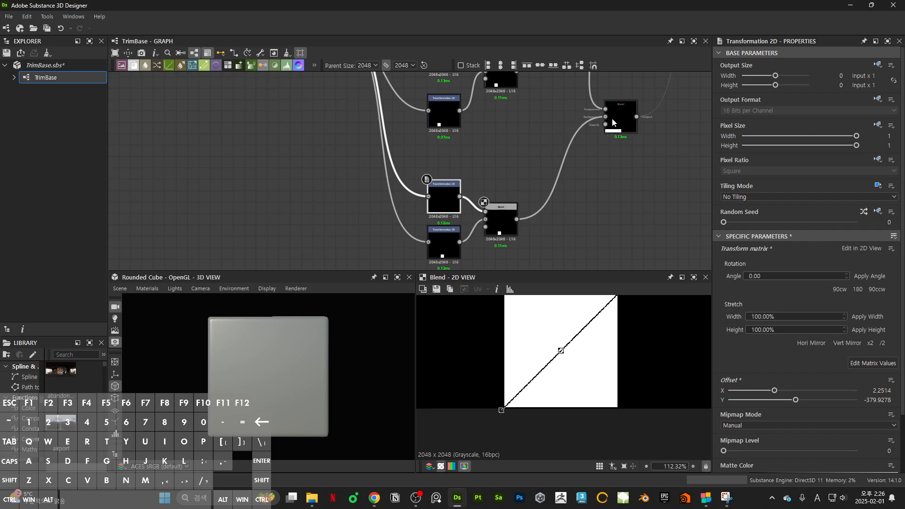
pyautogui.click(620, 120)
pyautogui.scroll(-3, 618, 175)
pyautogui.click(604, 190)
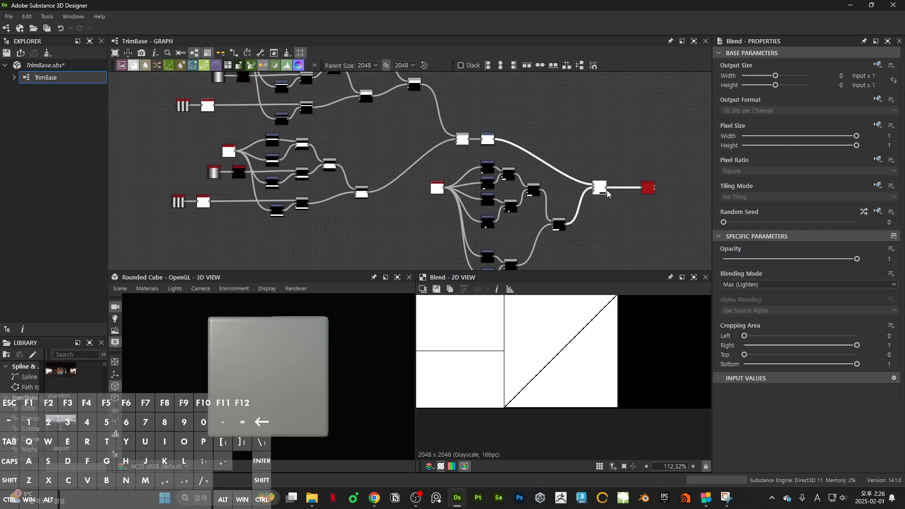
pyautogui.click(649, 190)
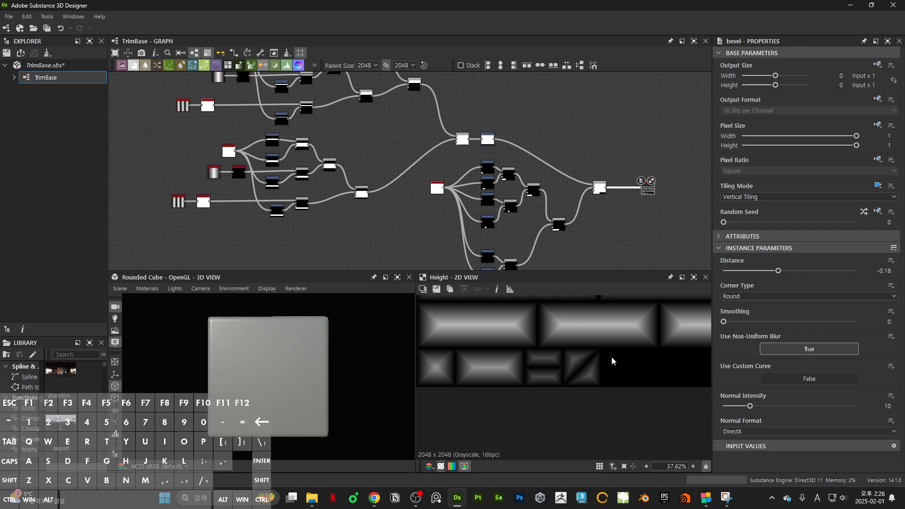
# Space out the graph by moving the final Blend and bevel away from the tile nodes and the tiles' source shape farther before them
pyautogui.moveTo(628, 208); pyautogui.dragTo(581, 160, button='middle')
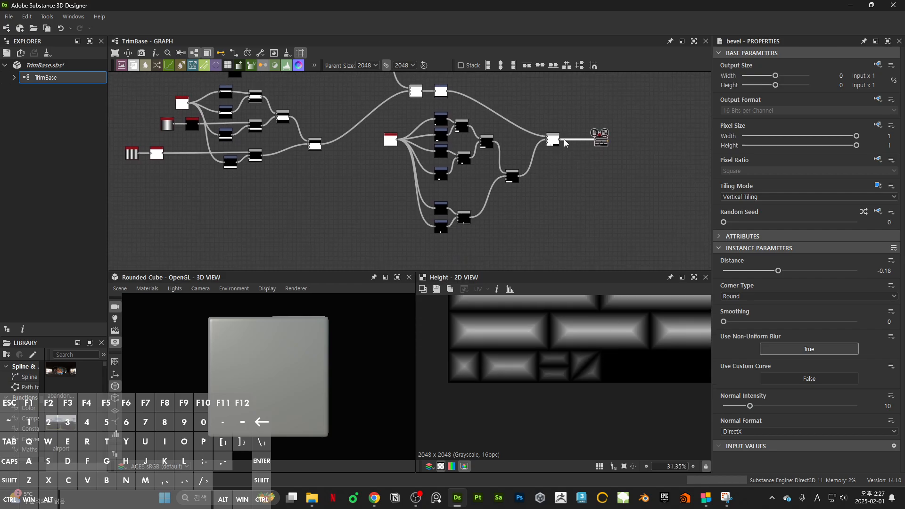
pyautogui.moveTo(537, 116); pyautogui.dragTo(620, 160)
pyautogui.moveTo(559, 142); pyautogui.dragTo(624, 146)
pyautogui.click(468, 168)
pyautogui.scroll(2, 419, 149)
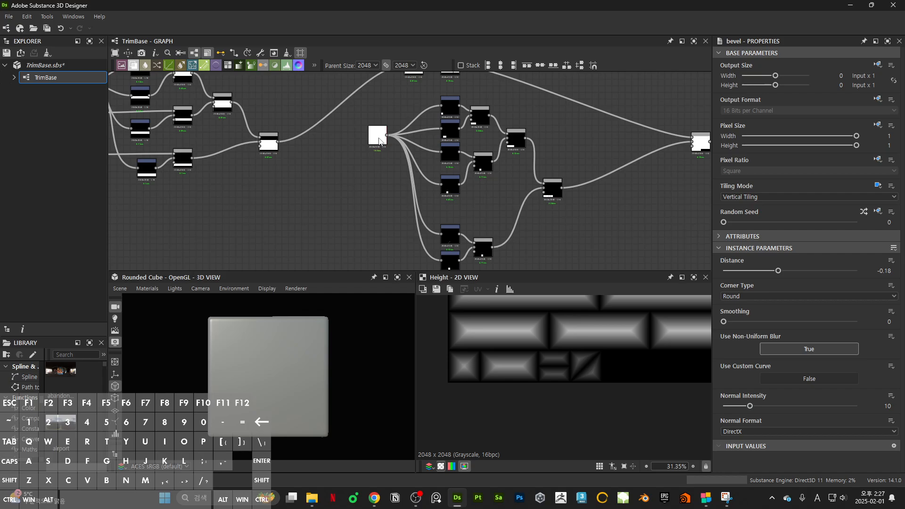
pyautogui.moveTo(380, 140); pyautogui.dragTo(338, 180)
pyautogui.click(379, 215)
pyautogui.moveTo(508, 240); pyautogui.dragTo(438, 197, button='middle')
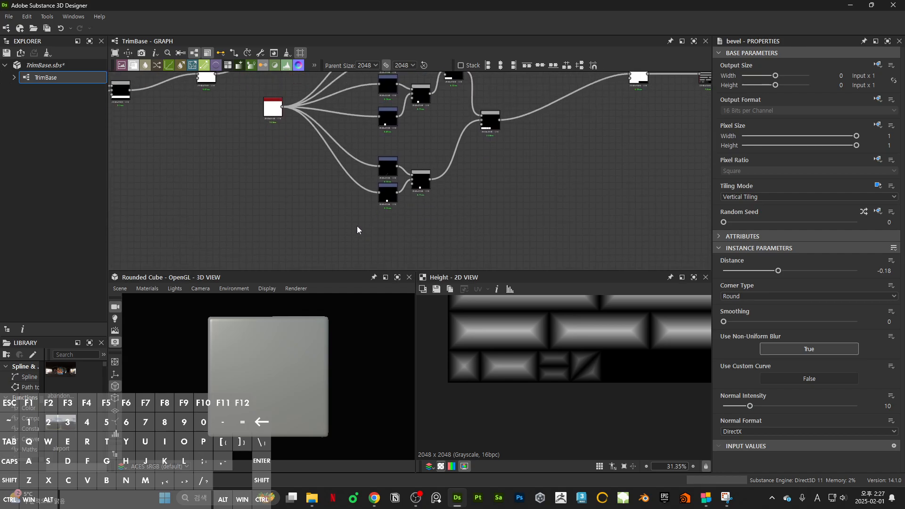
# Duplicate the diagonal tile's two Transformation 2D nodes and their Blend, placing the copies below the originals
pyautogui.moveTo(357, 230); pyautogui.dragTo(435, 153)
pyautogui.hotkey('ctrl', 'd')
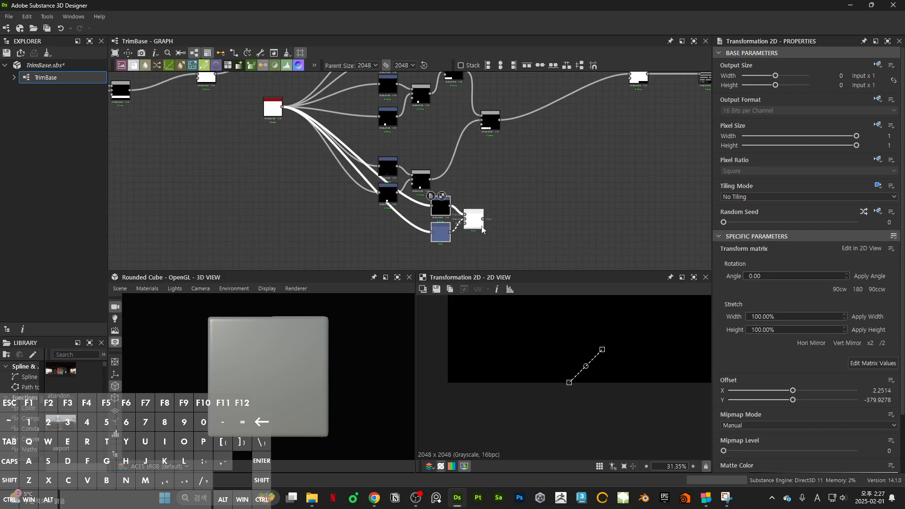
pyautogui.click(384, 259)
# Add a Blend node merging the existing tiles with the copied group, connect it to the final Blend and preview the bevel's height
pyautogui.press('space')
pyautogui.write('bl')
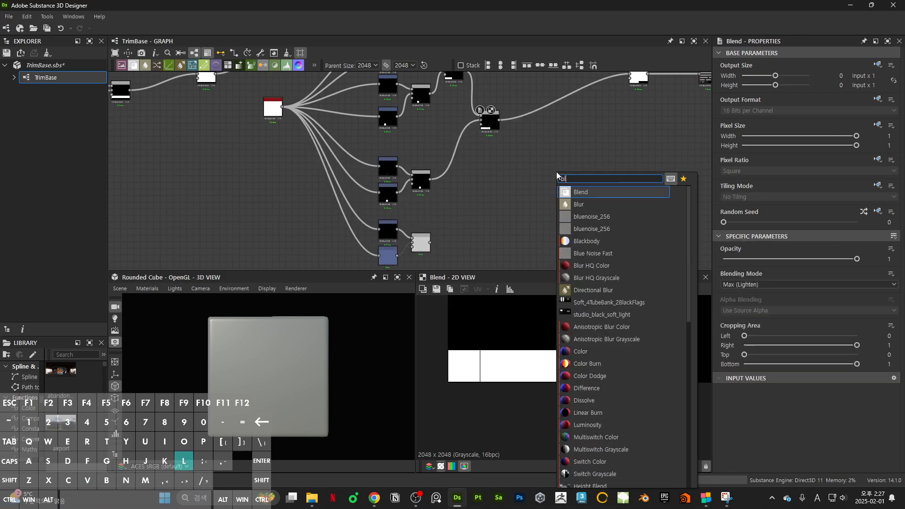
pyautogui.press('Return')
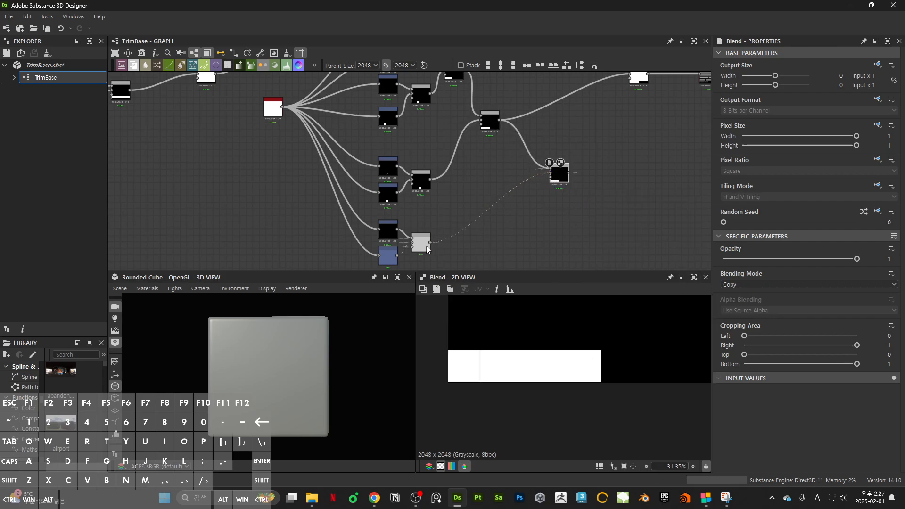
pyautogui.moveTo(569, 173); pyautogui.dragTo(630, 77)
pyautogui.moveTo(636, 127); pyautogui.dragTo(448, 164, button='middle')
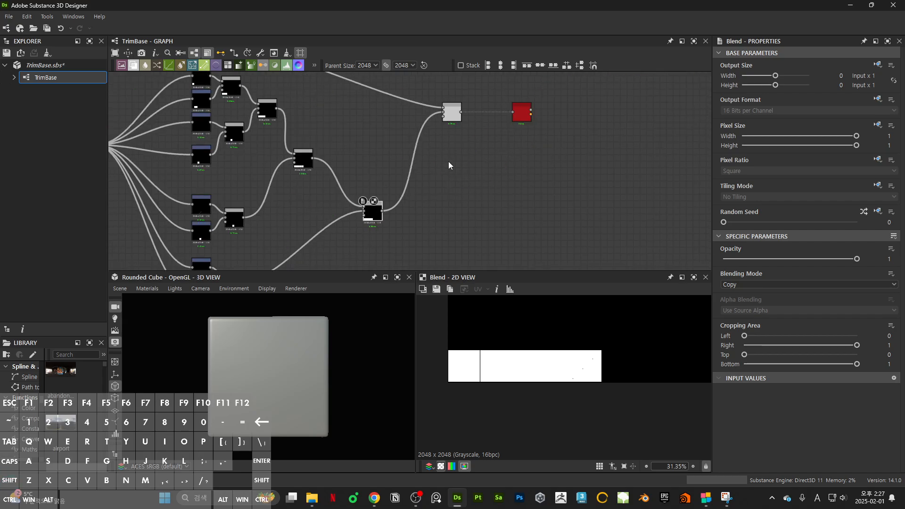
pyautogui.rightClick(534, 136)
pyautogui.click(538, 167)
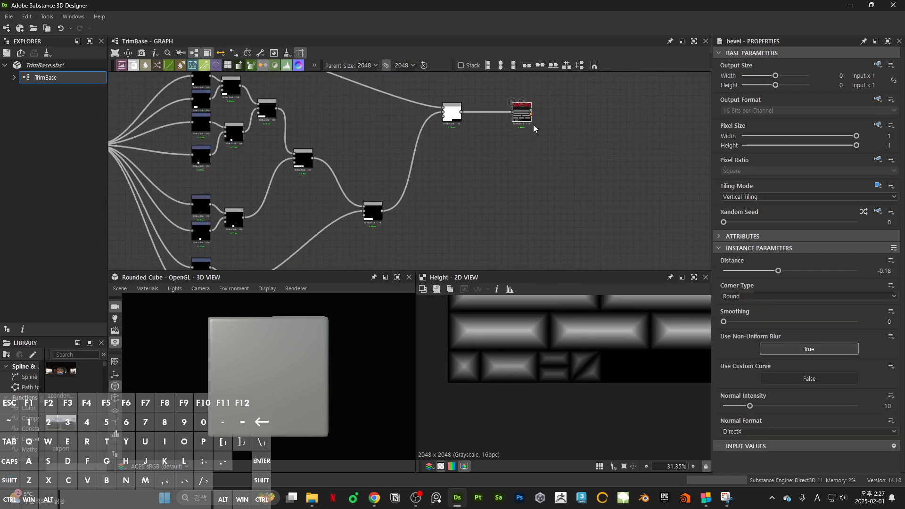
# Move the copied fifth tile beside the diagonal tile, at an X offset of about -0.5417
pyautogui.press('f')
pyautogui.scroll(5, 406, 187)
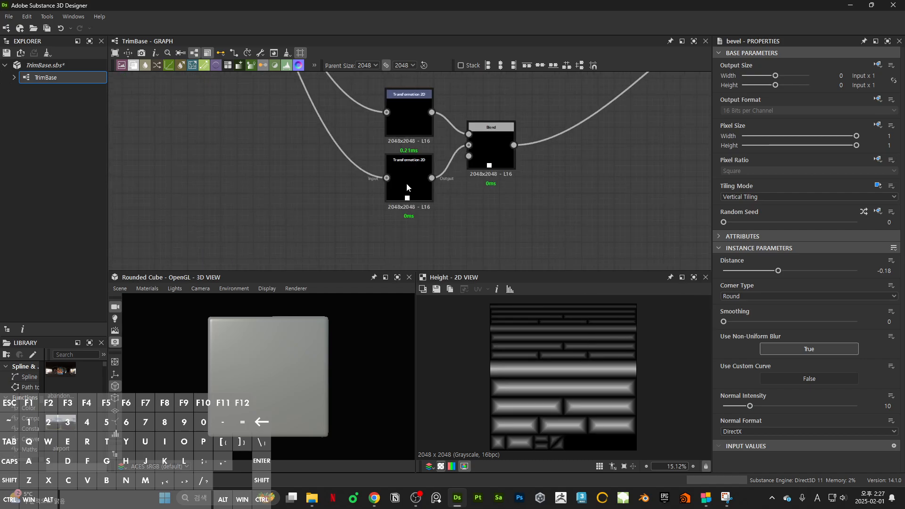
pyautogui.doubleClick(408, 197)
pyautogui.scroll(7, 523, 400)
pyautogui.moveTo(511, 394); pyautogui.dragTo(576, 393)
pyautogui.moveTo(522, 181); pyautogui.dragTo(514, 222, button='middle')
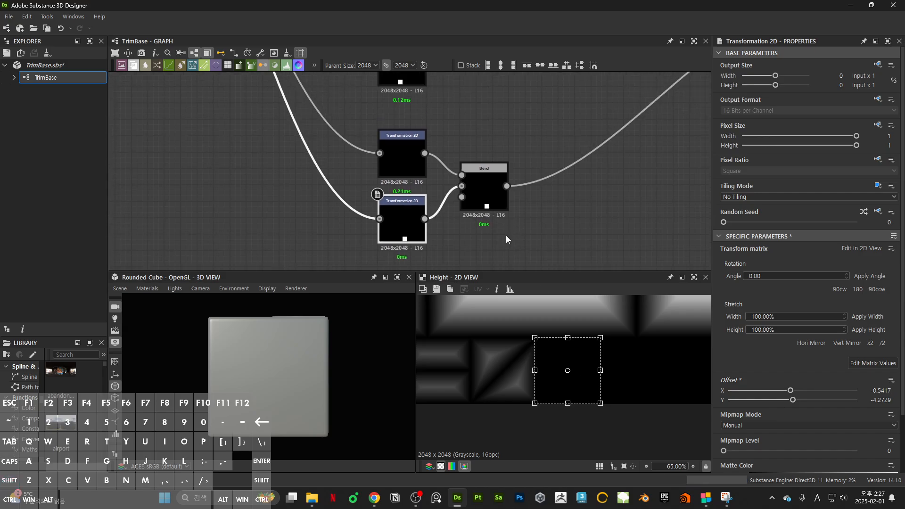
# Set the new tile-merging Blend's blending mode to Max (Lighten)
pyautogui.scroll(-5, 494, 202)
pyautogui.scroll(6, 560, 199)
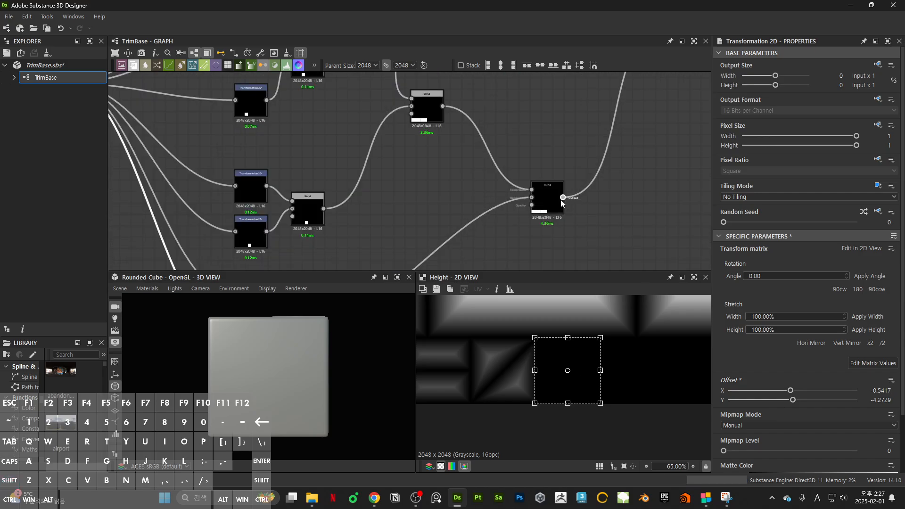
pyautogui.click(547, 207)
pyautogui.click(748, 287)
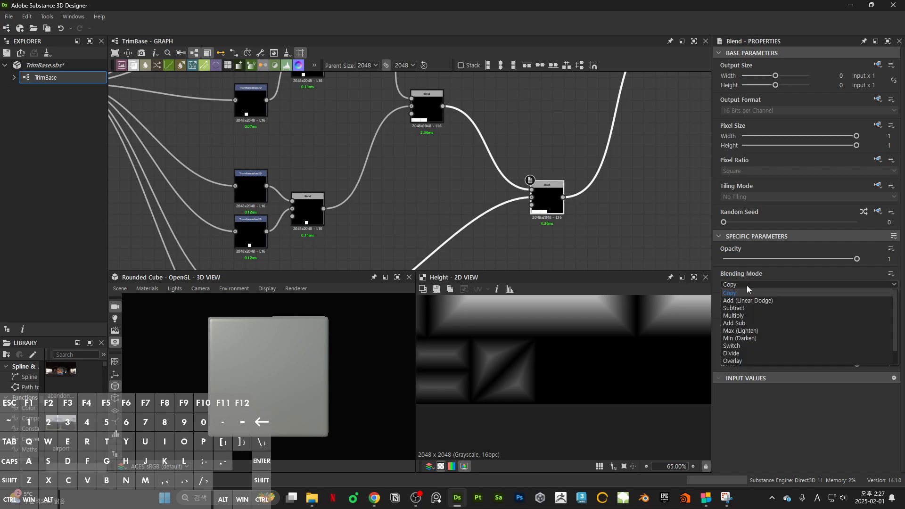
pyautogui.click(753, 330)
pyautogui.scroll(-5, 587, 187)
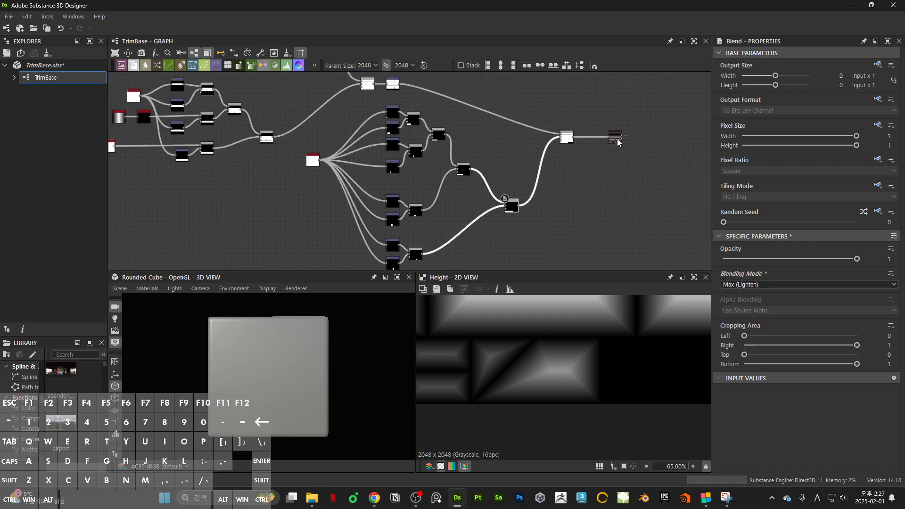
# Shift the fifth tile slightly away from the diagonal tile to leave a gap, at an X offset of about -0.5688
pyautogui.scroll(6, 471, 155)
pyautogui.click(419, 262)
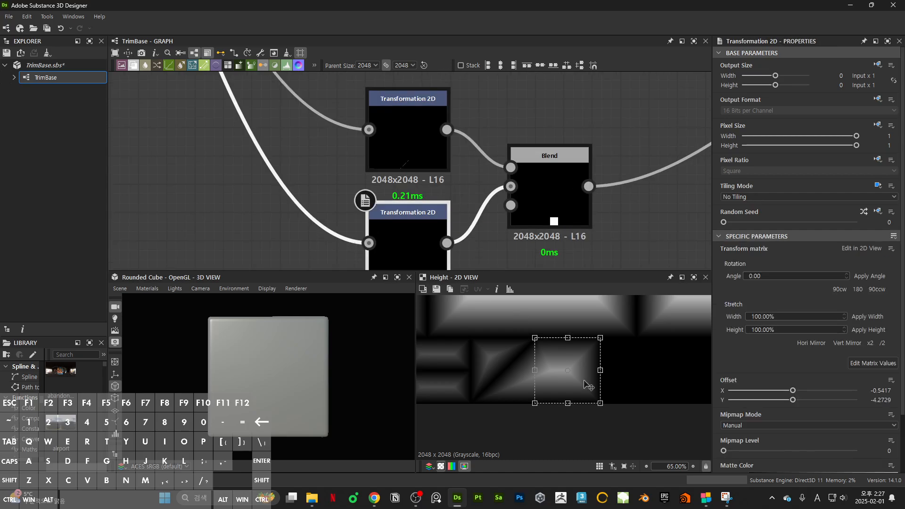
pyautogui.scroll(5, 580, 372)
pyautogui.moveTo(575, 361); pyautogui.dragTo(593, 376)
pyautogui.scroll(6, 533, 358)
pyautogui.hotkey('ctrl', 'z')
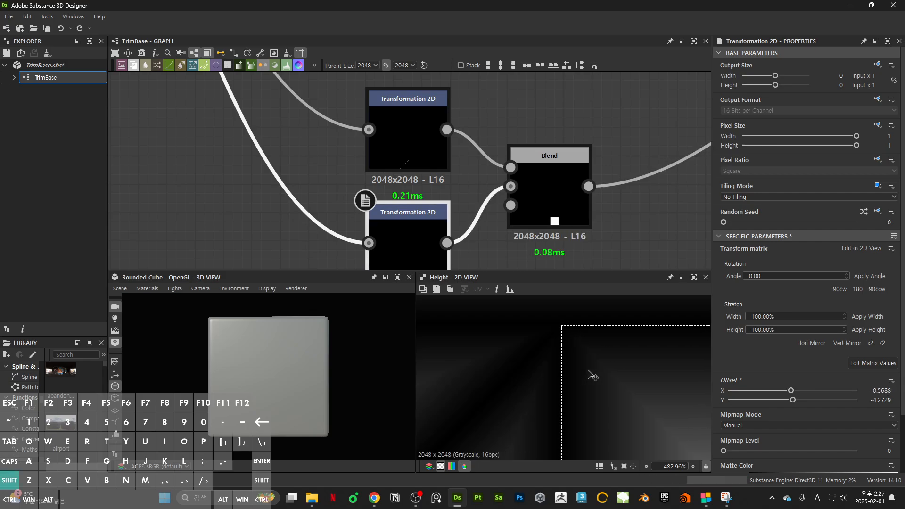
pyautogui.scroll(-15, 593, 375)
pyautogui.scroll(-3, 484, 156)
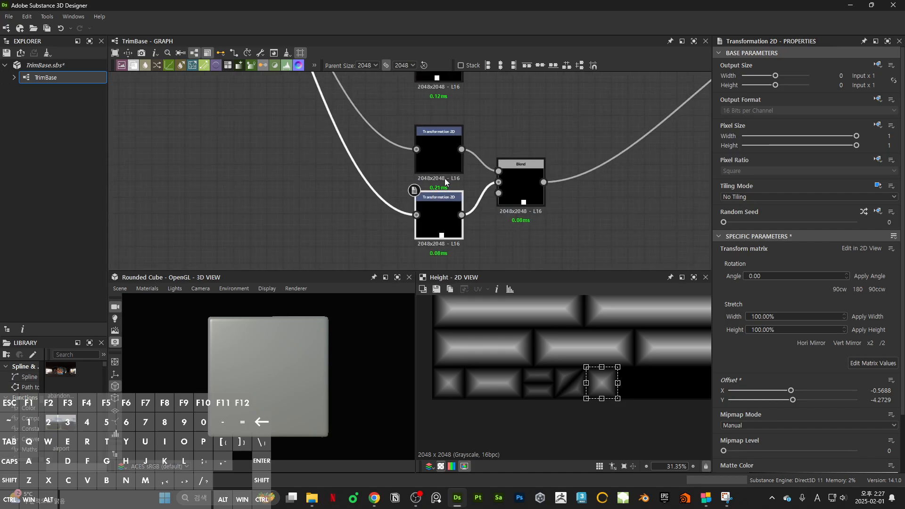
# Delete the fifth tile's upper Transformation 2D node that holds the copied diagonal line
pyautogui.click(434, 152)
pyautogui.press('Delete')
pyautogui.click(445, 217)
pyautogui.doubleClick(445, 217)
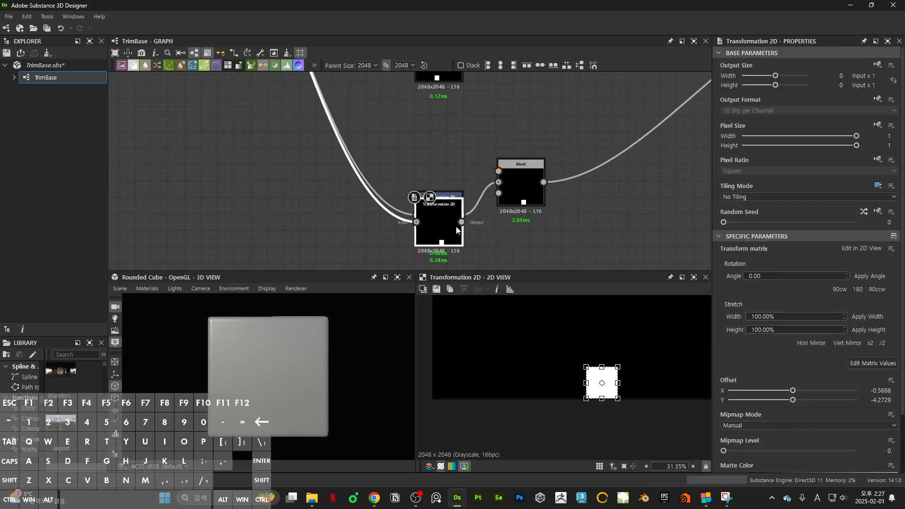
pyautogui.hotkey('ctrl', 'z')
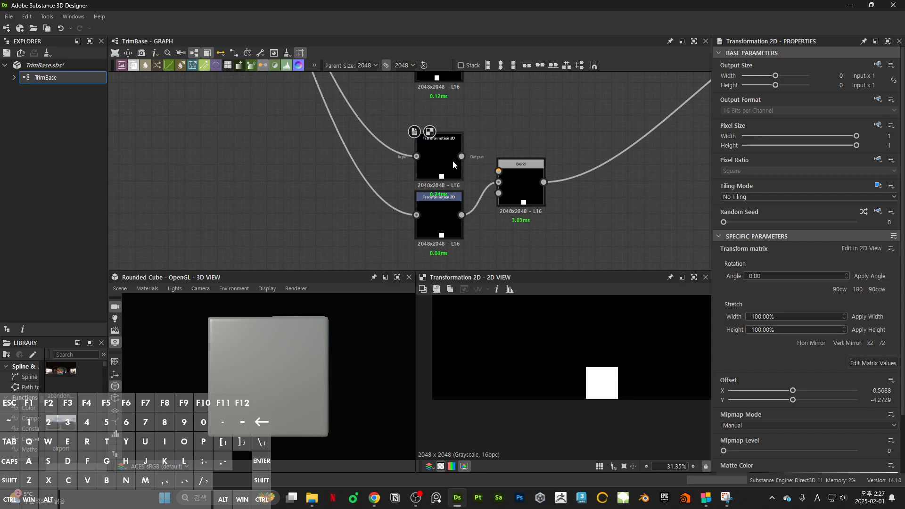
pyautogui.press('Delete')
# Preview the bevel's height and widen the fifth tile into a rectangle, at an X offset of about -0.5359
pyautogui.click(431, 222)
pyautogui.scroll(-6, 573, 125)
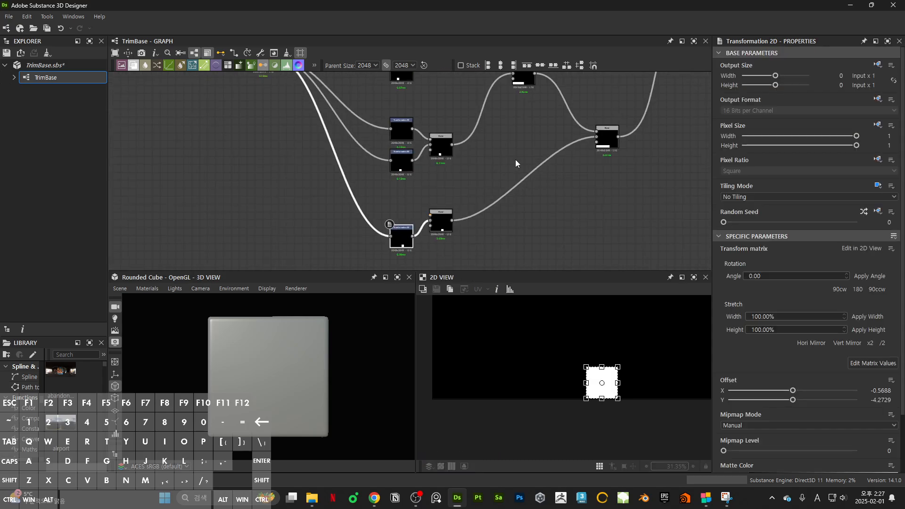
pyautogui.doubleClick(425, 238)
pyautogui.scroll(5, 425, 241)
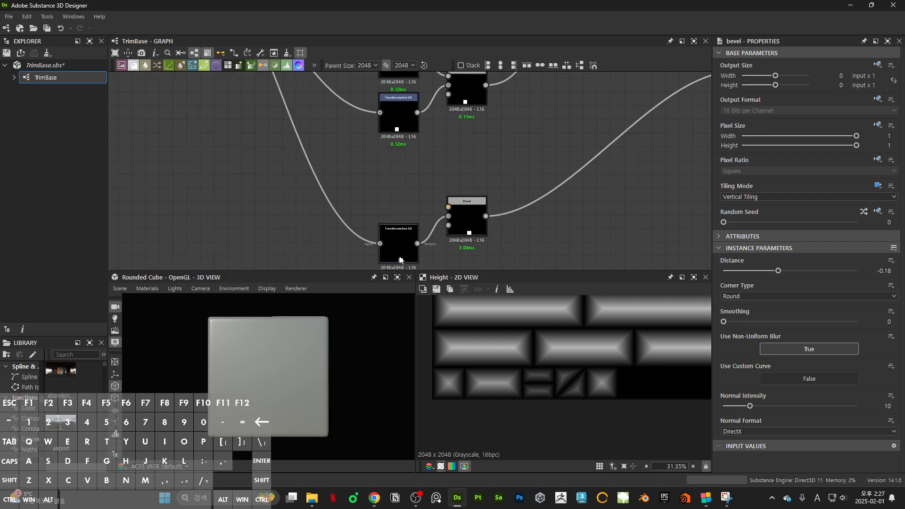
pyautogui.click(398, 245)
pyautogui.moveTo(617, 383); pyautogui.dragTo(647, 384)
pyautogui.moveTo(647, 385); pyautogui.dragTo(595, 379, button='middle')
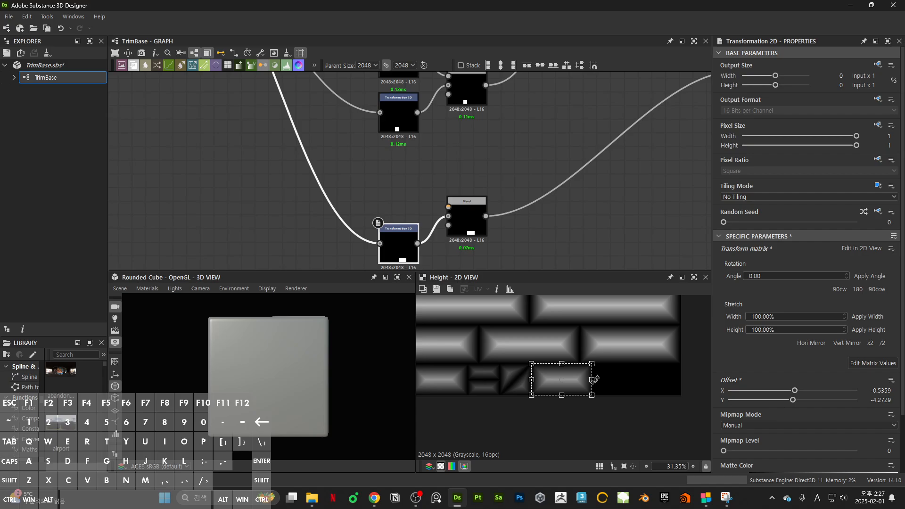
# Duplicate the widened Transformation 2D above the original, connect it to the Subtract Blend's foreground and preview that Blend
pyautogui.scroll(3, 517, 256)
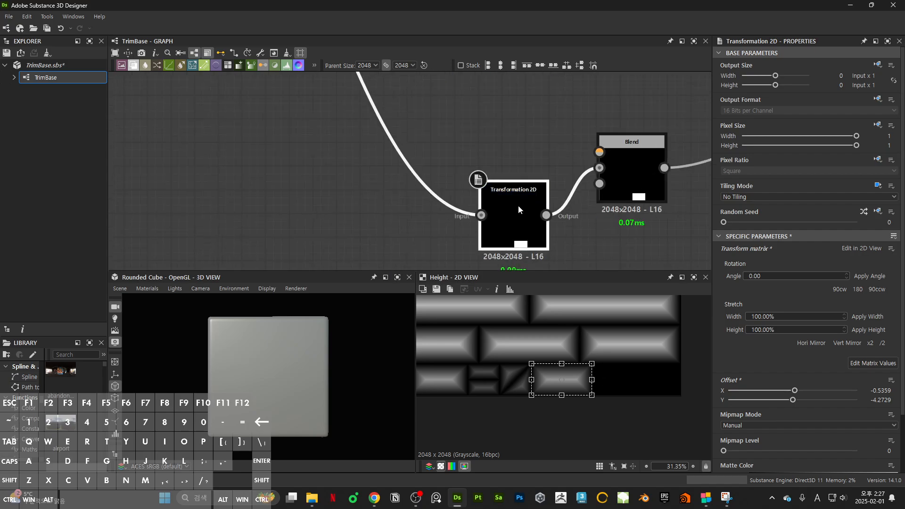
pyautogui.hotkey('ctrl', 'd')
pyautogui.moveTo(519, 210); pyautogui.dragTo(615, 150)
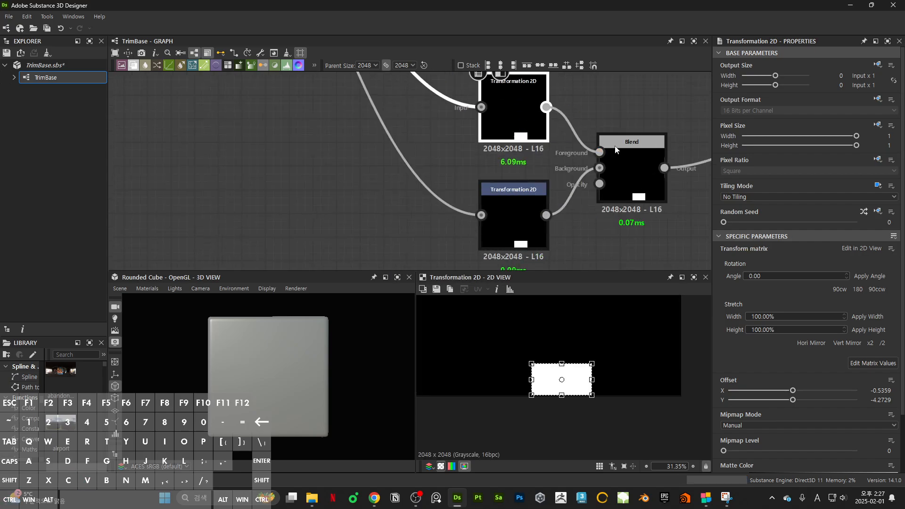
pyautogui.scroll(-3, 396, 200)
pyautogui.click(500, 198)
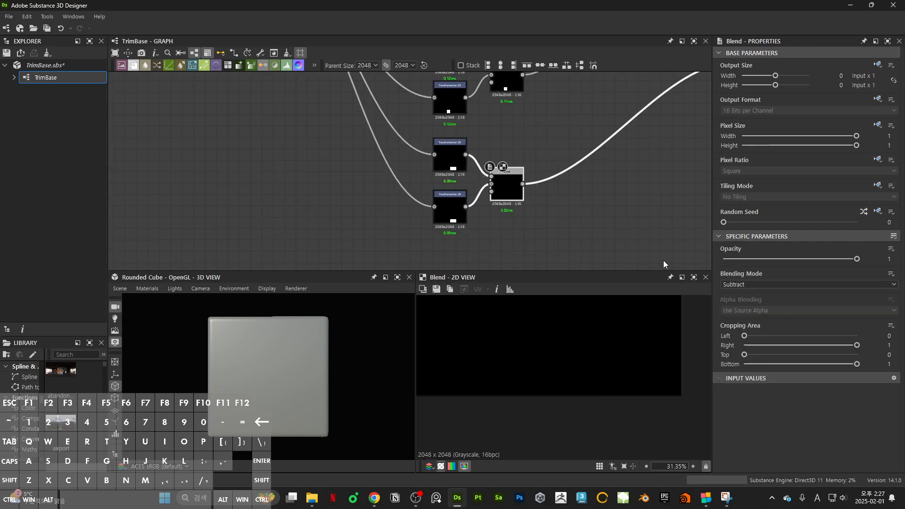
# Flatten the fifth tile's upper Transformation 2D copy into a thin horizontal line, at a Y offset of about -278.0133
pyautogui.click(756, 283)
pyautogui.click(757, 284)
pyautogui.click(450, 158)
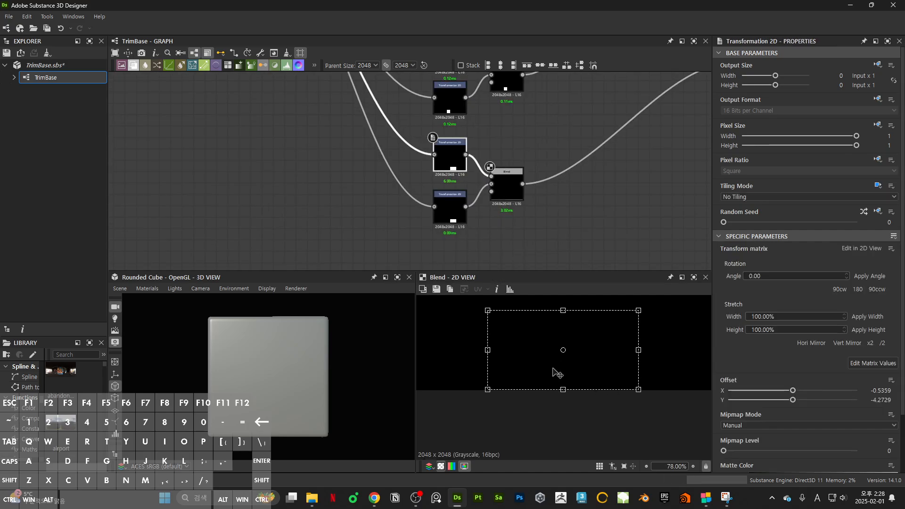
pyautogui.keyDown('shift'); pyautogui.moveTo(558, 373); pyautogui.dragTo(564, 349); pyautogui.keyUp('shift')
pyautogui.scroll(10, 564, 349)
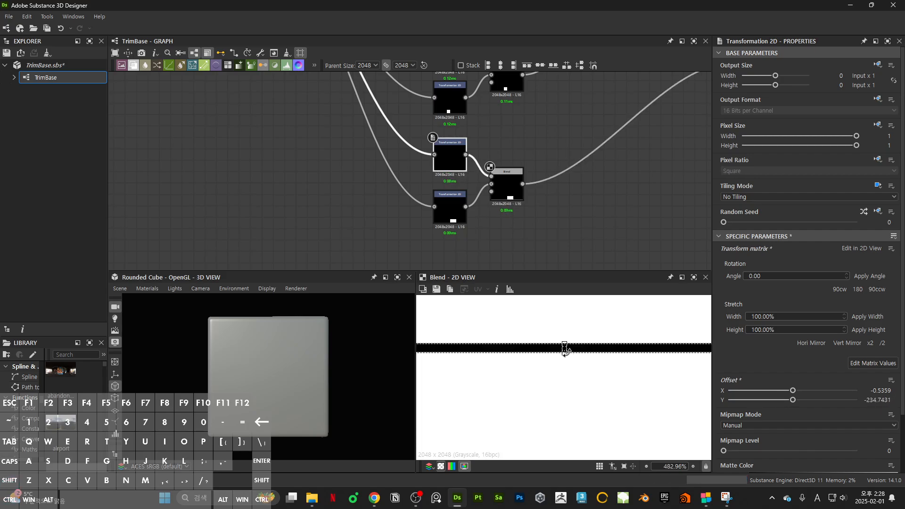
pyautogui.keyDown('ctrl'); pyautogui.keyDown('shift'); pyautogui.moveTo(565, 351); pyautogui.dragTo(565, 349); pyautogui.keyUp('shift'); pyautogui.keyUp('ctrl')
pyautogui.scroll(-11, 566, 350)
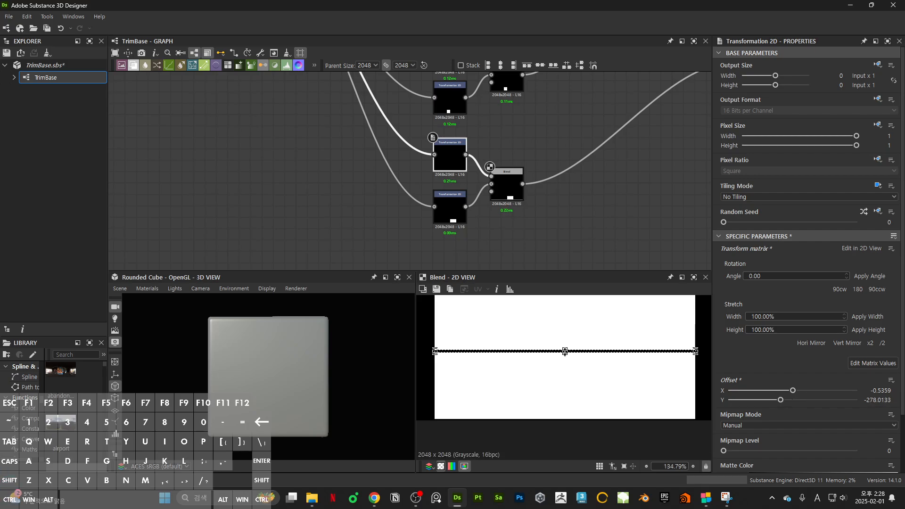
# Rotate the thin line onto the fifth tile's diagonal, extend it past both corners and thin it, at offsets of about X 0.4603 and Y -524.874
pyautogui.moveTo(650, 349); pyautogui.dragTo(641, 312)
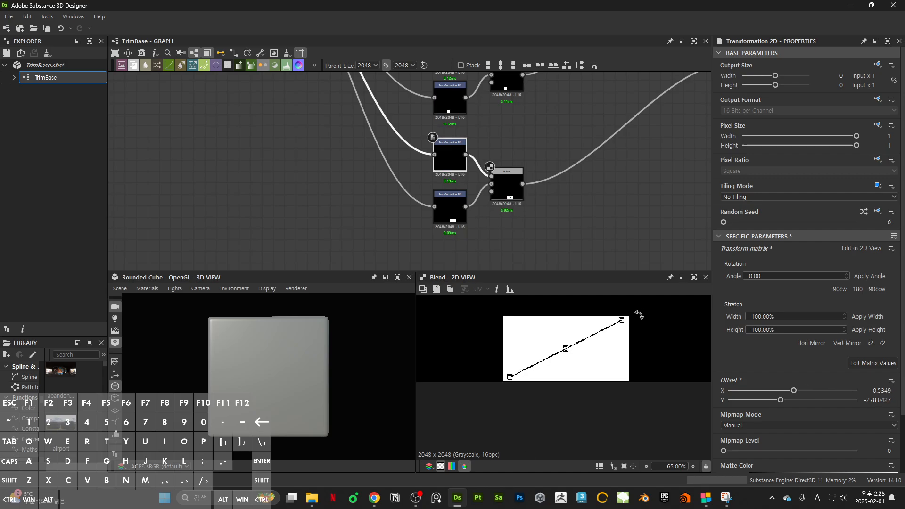
pyautogui.keyDown('shift'); pyautogui.moveTo(622, 321); pyautogui.dragTo(633, 314); pyautogui.keyUp('shift')
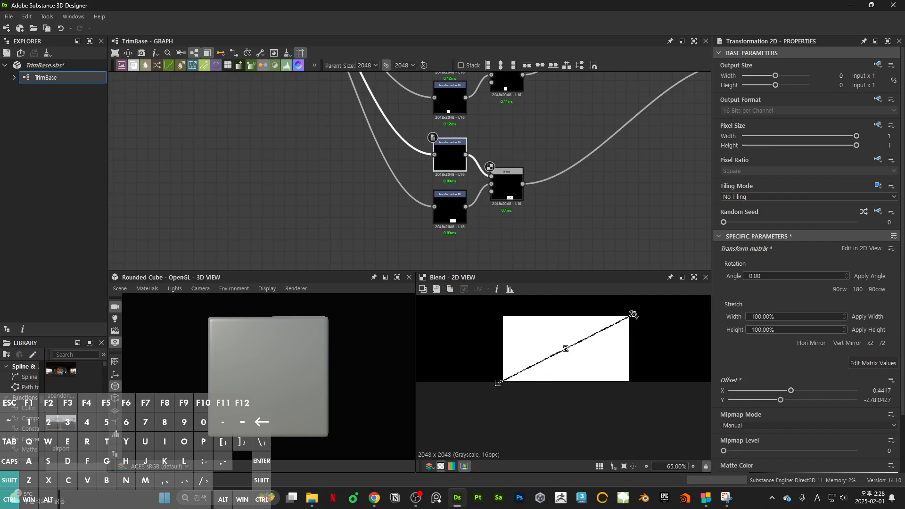
pyautogui.scroll(10, 633, 314)
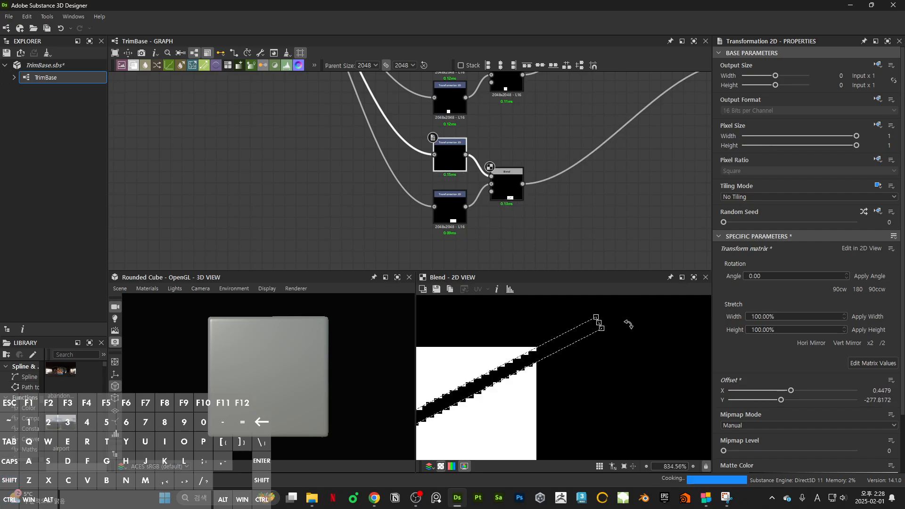
pyautogui.scroll(-8, 608, 330)
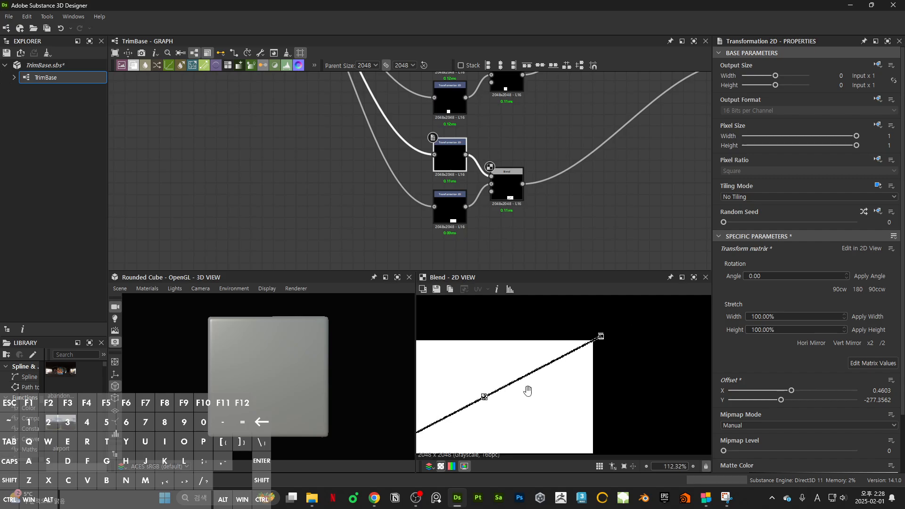
pyautogui.scroll(10, 582, 370)
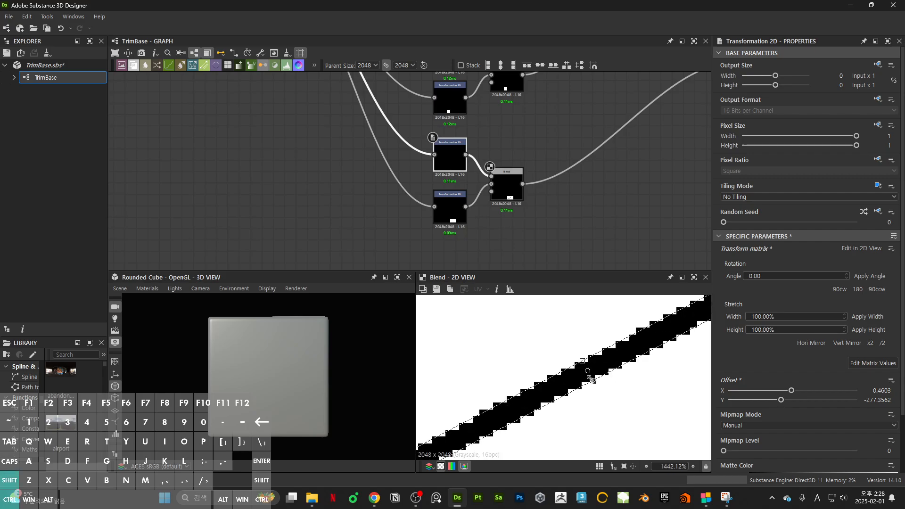
pyautogui.scroll(-10, 592, 377)
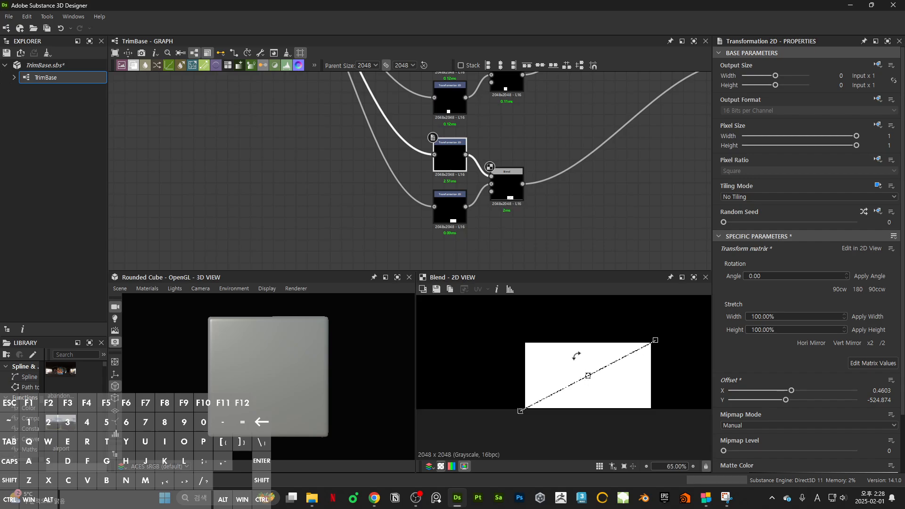
# Preview the bevel's height over the whole trim sheet to check the diagonally cut rectangle
pyautogui.scroll(-7, 528, 177)
pyautogui.moveTo(635, 103); pyautogui.dragTo(567, 155, button='middle')
pyautogui.scroll(3, 567, 154)
pyautogui.doubleClick(613, 140)
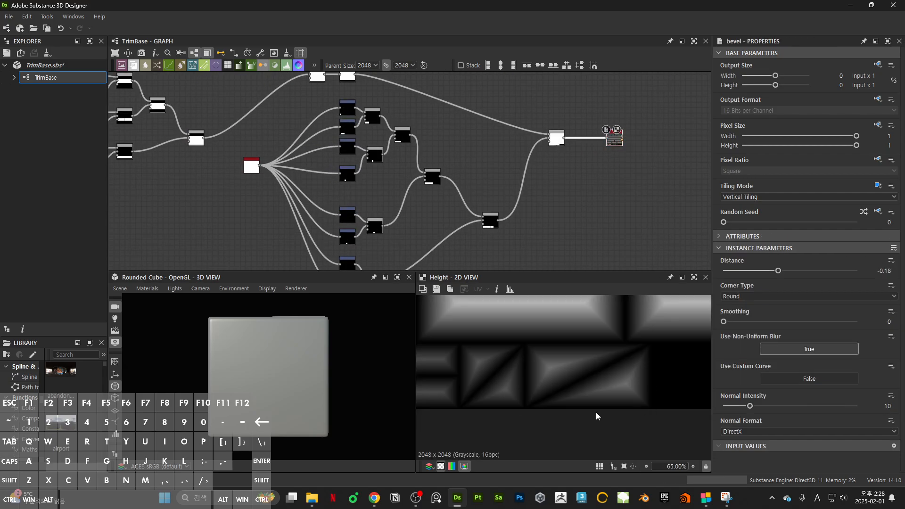
pyautogui.press('f')
pyautogui.scroll(-8, 589, 177)
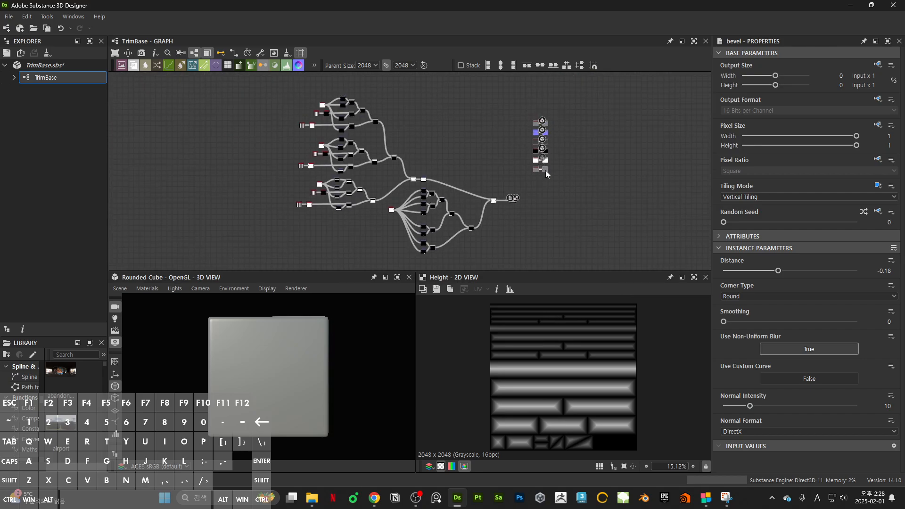
# Tidy the tile branch by repositioning the source node, the lower Transformation 2D and Blend nodes, and the Blend that merges them
pyautogui.scroll(3, 552, 226)
pyautogui.moveTo(419, 162); pyautogui.dragTo(415, 171)
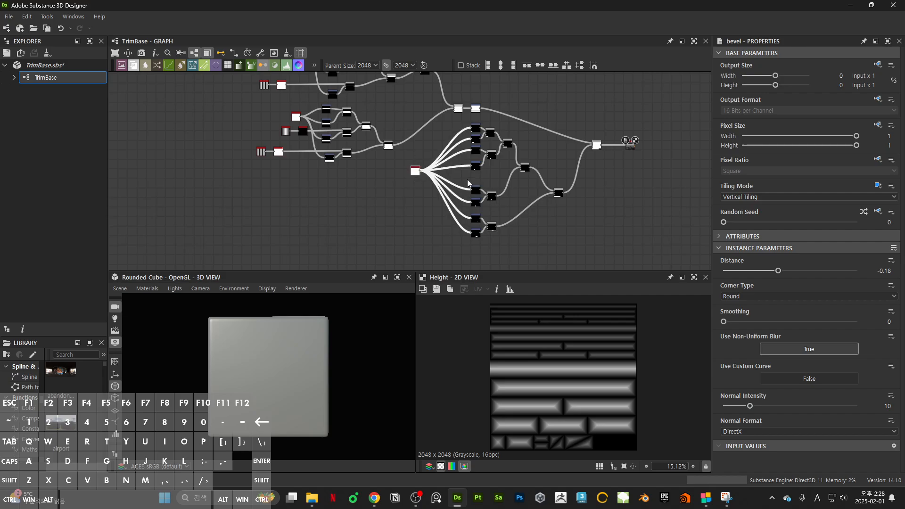
pyautogui.moveTo(467, 180); pyautogui.dragTo(489, 220)
pyautogui.click(557, 222)
pyautogui.moveTo(558, 192); pyautogui.dragTo(555, 185)
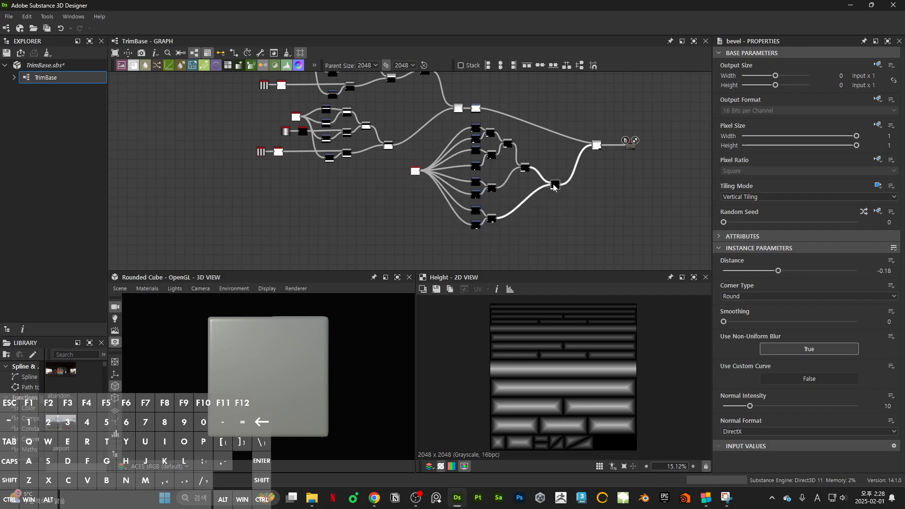
pyautogui.moveTo(580, 193); pyautogui.dragTo(606, 136, button='middle')
pyautogui.scroll(2, 588, 174)
pyautogui.moveTo(510, 173); pyautogui.dragTo(504, 194, button='middle')
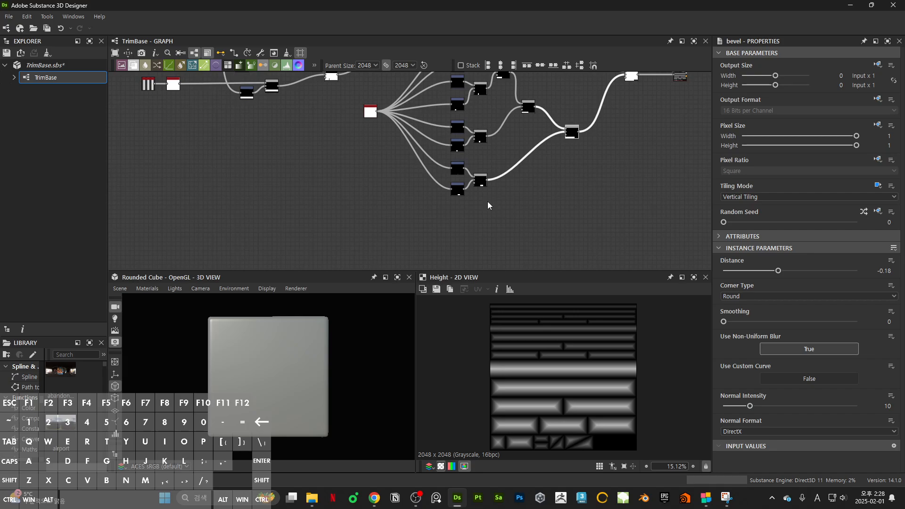
pyautogui.scroll(5, 473, 188)
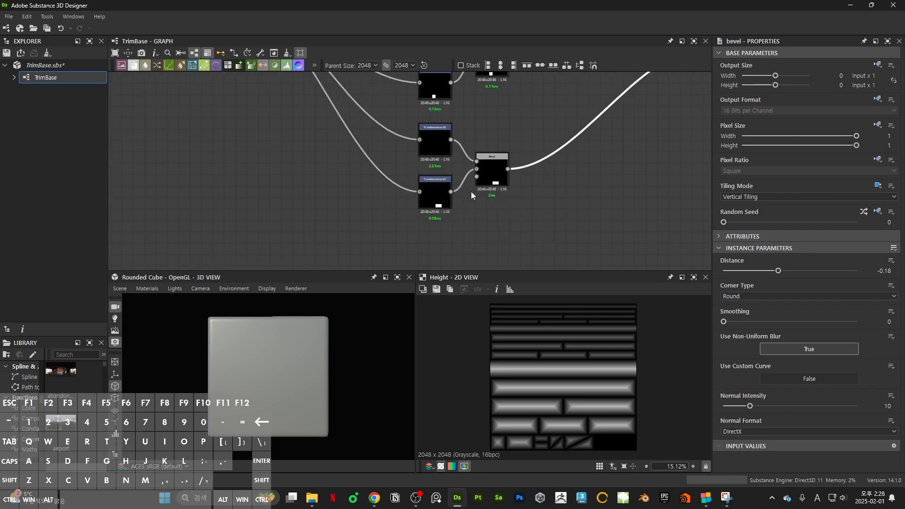
pyautogui.moveTo(490, 202); pyautogui.dragTo(522, 211, button='middle')
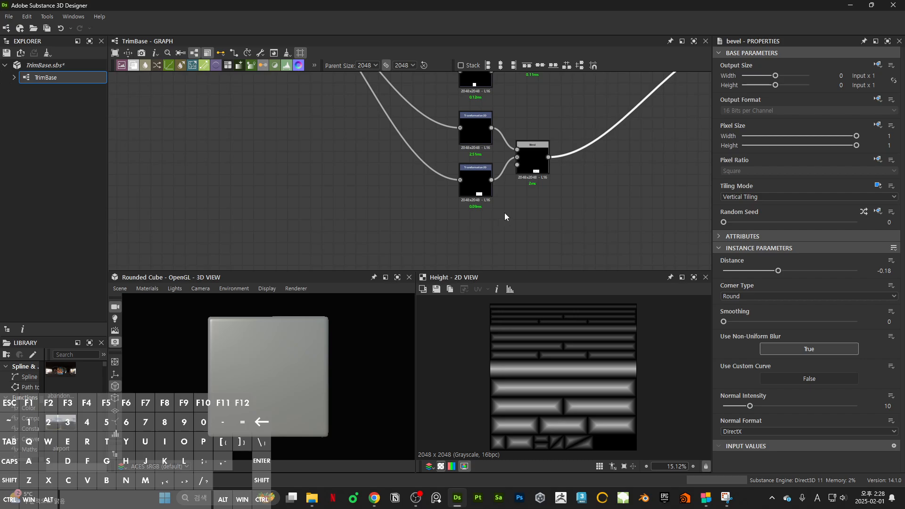
# Duplicate the fifth tile's lower Transformation 2D below the original and add a new Blend node beside the Subtract Blend
pyautogui.click(473, 190)
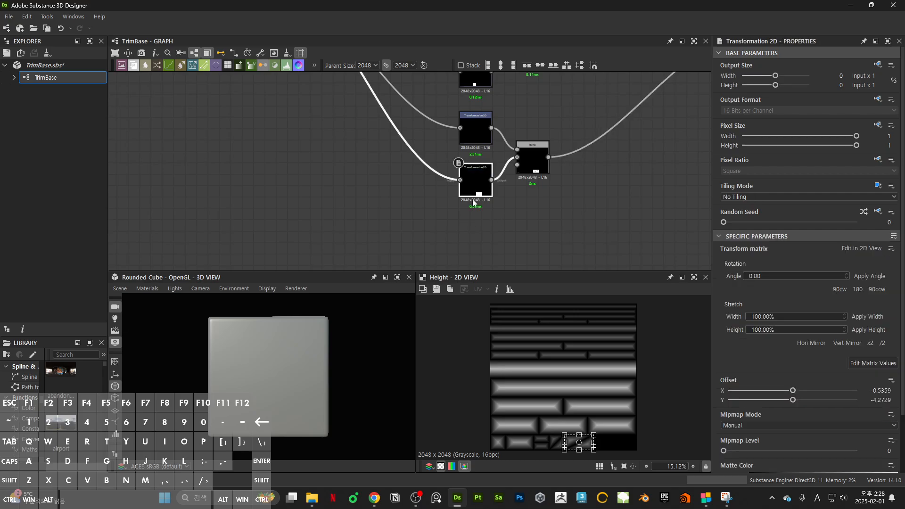
pyautogui.hotkey('ctrl', 'd')
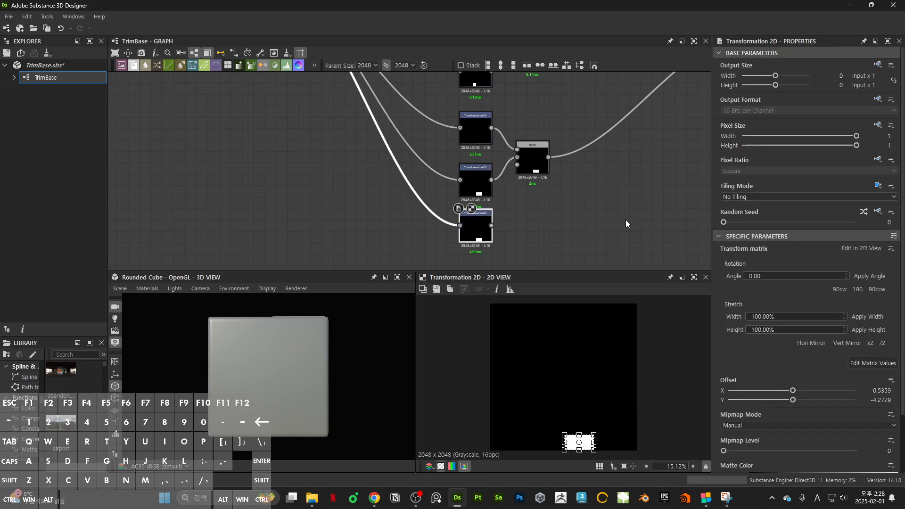
pyautogui.press('space')
pyautogui.write('blend')
pyautogui.press('Return')
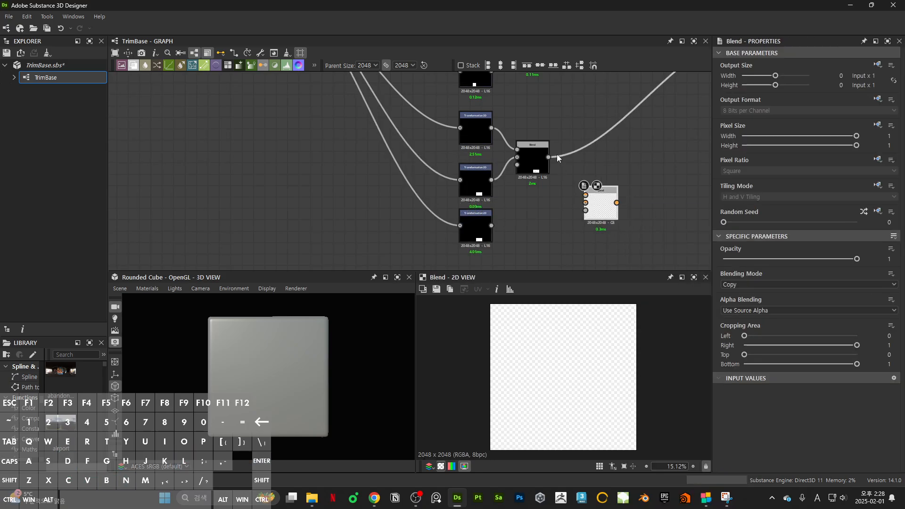
# Combine the Subtract Blend and the duplicated rectangle in the new Blend set to Max (Lighten), and move the outgoing link onto its output
pyautogui.moveTo(548, 157); pyautogui.dragTo(585, 195)
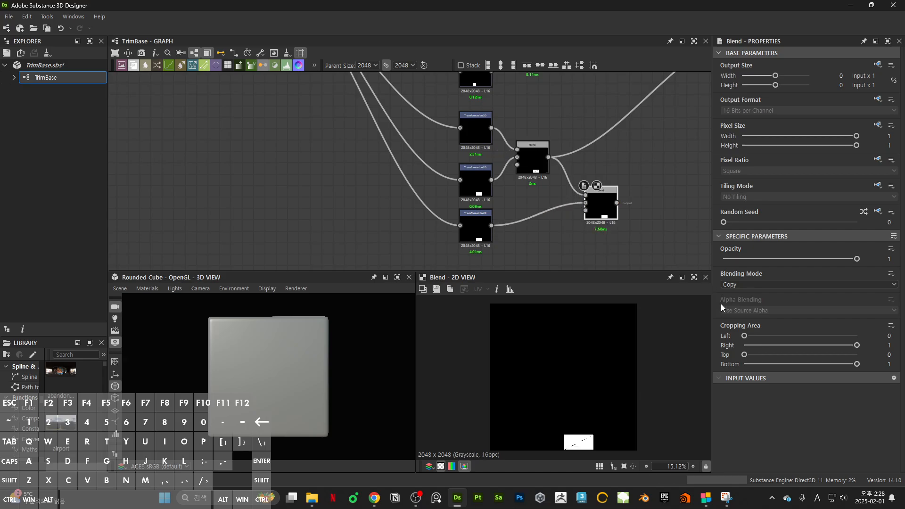
pyautogui.click(733, 285)
pyautogui.click(750, 331)
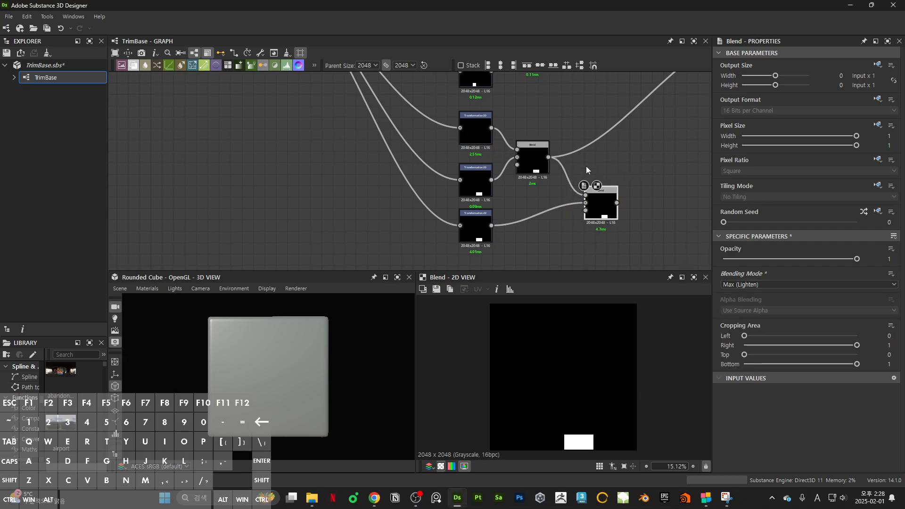
pyautogui.keyDown('shift'); pyautogui.moveTo(548, 158); pyautogui.dragTo(616, 202); pyautogui.keyUp('shift')
pyautogui.scroll(-7, 589, 203)
pyautogui.scroll(4, 662, 144)
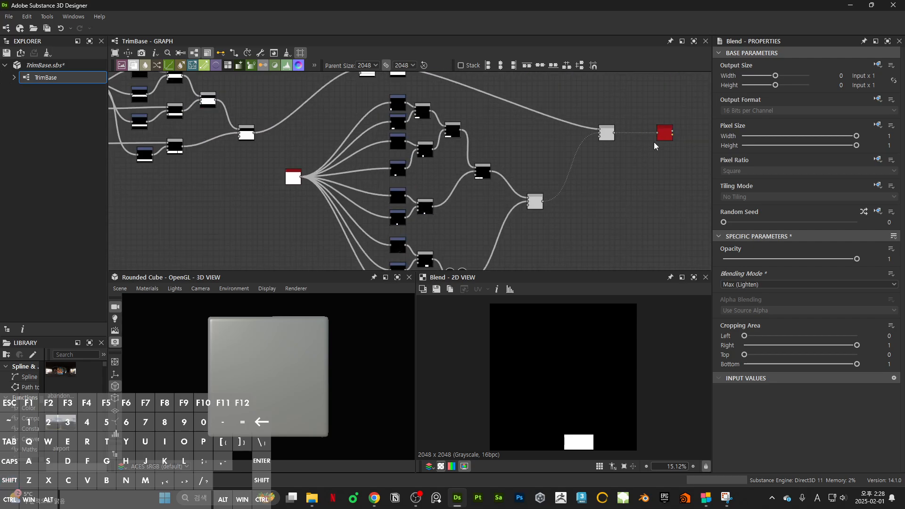
# Preview the bevel's height and move the duplicated rectangle just beyond the diagonally cut one, leaving a gap, at an X offset of about -1.5373
pyautogui.doubleClick(663, 134)
pyautogui.scroll(5, 498, 207)
pyautogui.doubleClick(473, 187)
pyautogui.scroll(5, 621, 440)
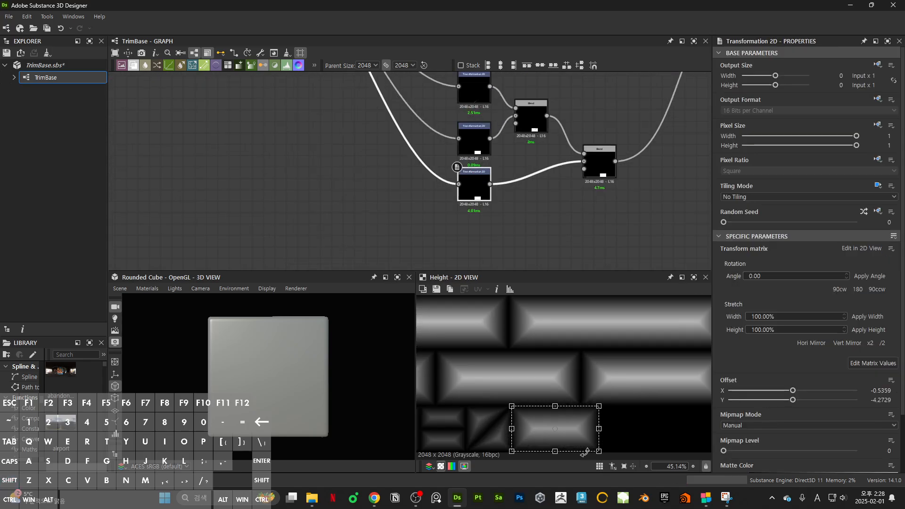
pyautogui.keyDown('shift'); pyautogui.moveTo(616, 435); pyautogui.dragTo(766, 437); pyautogui.keyUp('shift')
pyautogui.scroll(6, 642, 374)
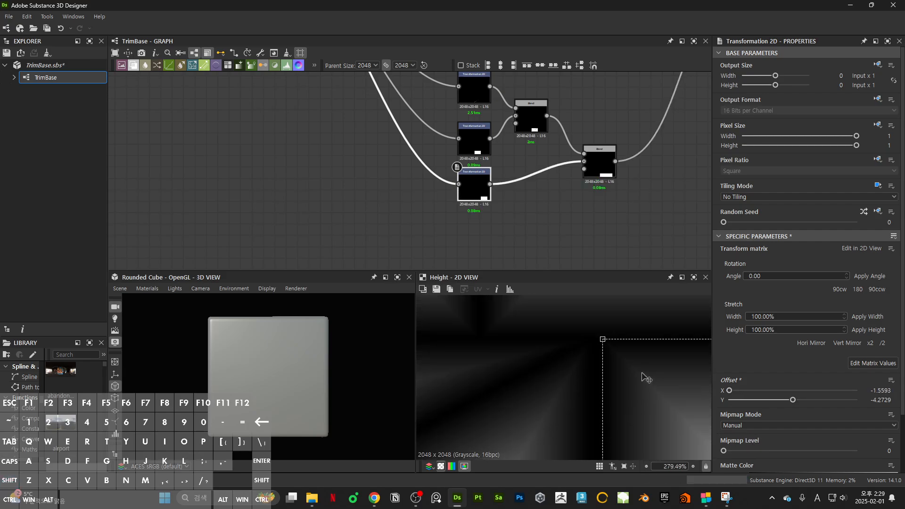
pyautogui.keyDown('shift'); pyautogui.moveTo(627, 377); pyautogui.dragTo(614, 376); pyautogui.keyUp('shift')
# Narrow the sixth tile into an upright rectangle from its outer edge, at an X offset of about -4.326
pyautogui.scroll(-7, 615, 376)
pyautogui.scroll(2, 615, 377)
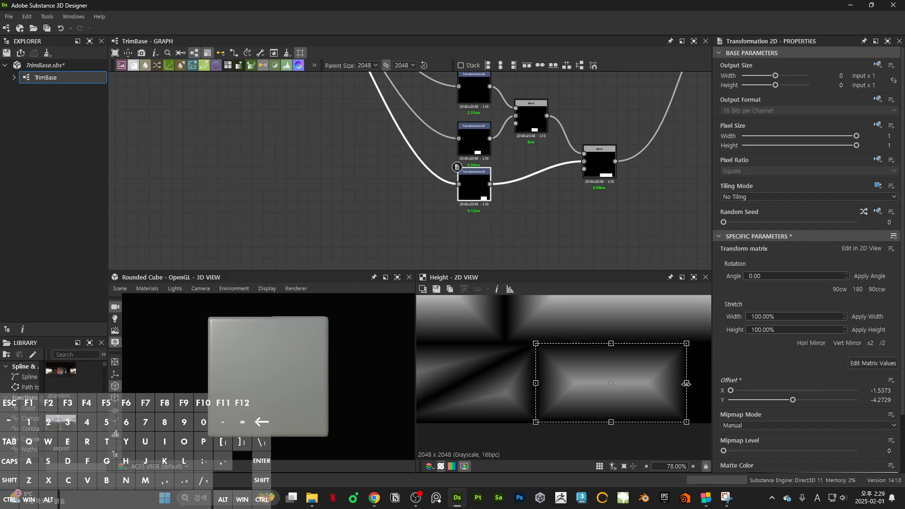
pyautogui.moveTo(686, 383); pyautogui.dragTo(576, 385)
pyautogui.scroll(-5, 626, 404)
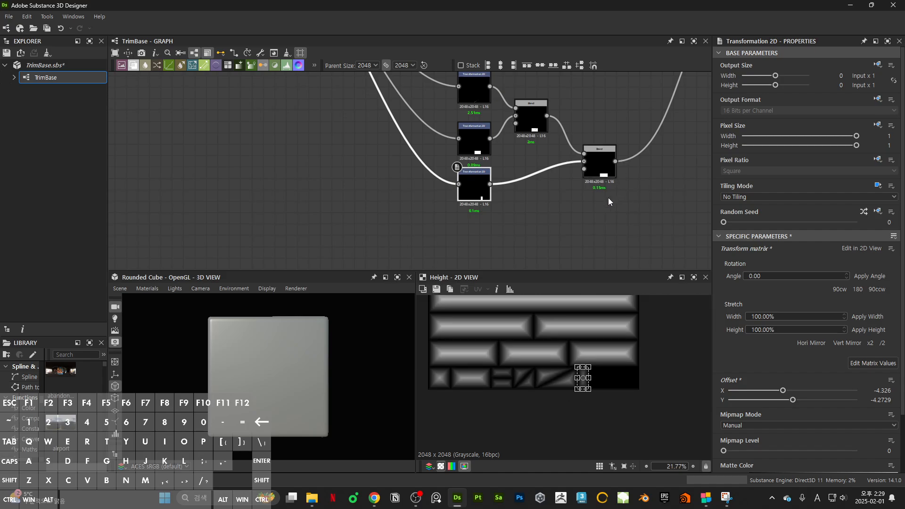
# Duplicate the narrow tile's Transformation 2D, place the copy beneath the original and add a Blend node next to them
pyautogui.moveTo(536, 213); pyautogui.dragTo(538, 195, button='middle')
pyautogui.hotkey('ctrl', 'v')
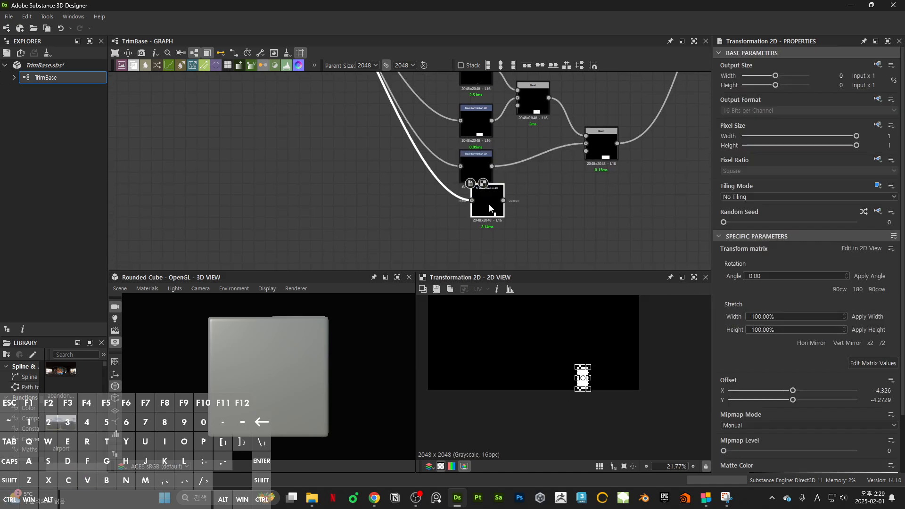
pyautogui.moveTo(489, 208); pyautogui.dragTo(486, 225)
pyautogui.click(546, 210)
pyautogui.press('space')
pyautogui.write('blend')
pyautogui.press('Return')
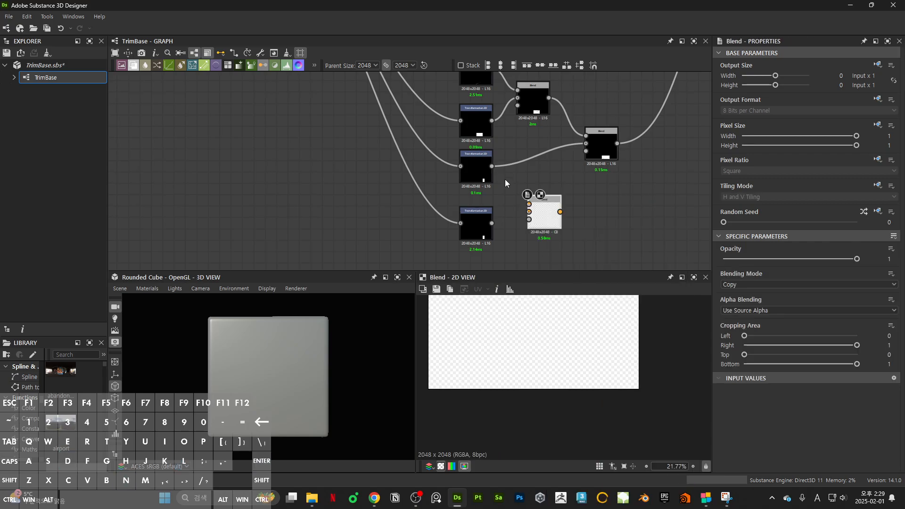
# Connect both narrow-tile transforms to the new Blend, set it to Subtract and feed its output into the Max (Lighten) Blend's background
pyautogui.moveTo(491, 166); pyautogui.dragTo(536, 202)
pyautogui.click(737, 281)
pyautogui.click(744, 308)
pyautogui.click(476, 225)
pyautogui.click(594, 148)
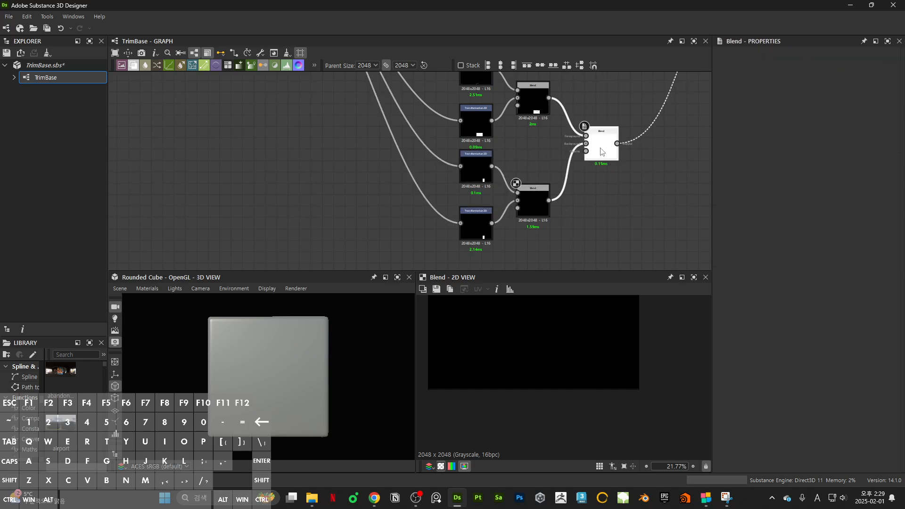
# Preview the bevel's height and check the blending modes of the Blend nodes that feed it
pyautogui.scroll(-5, 639, 155)
pyautogui.doubleClick(615, 131)
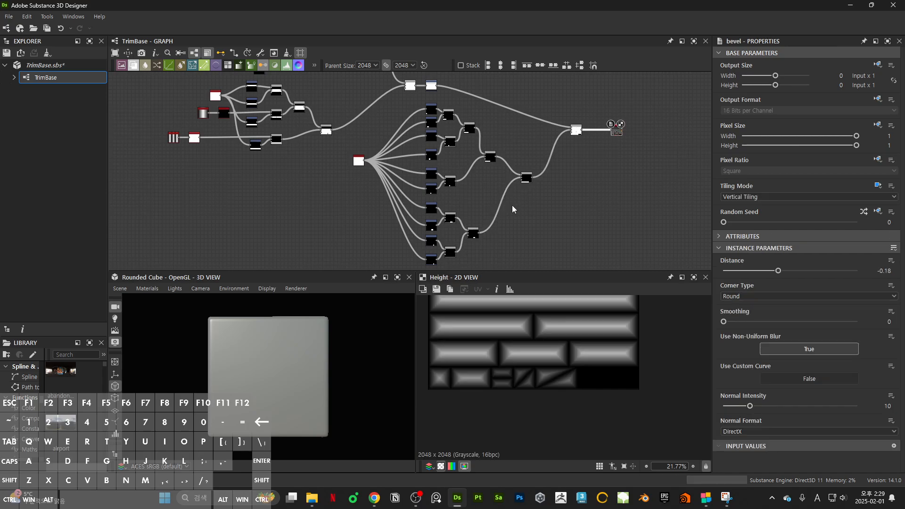
pyautogui.scroll(5, 512, 205)
pyautogui.click(584, 186)
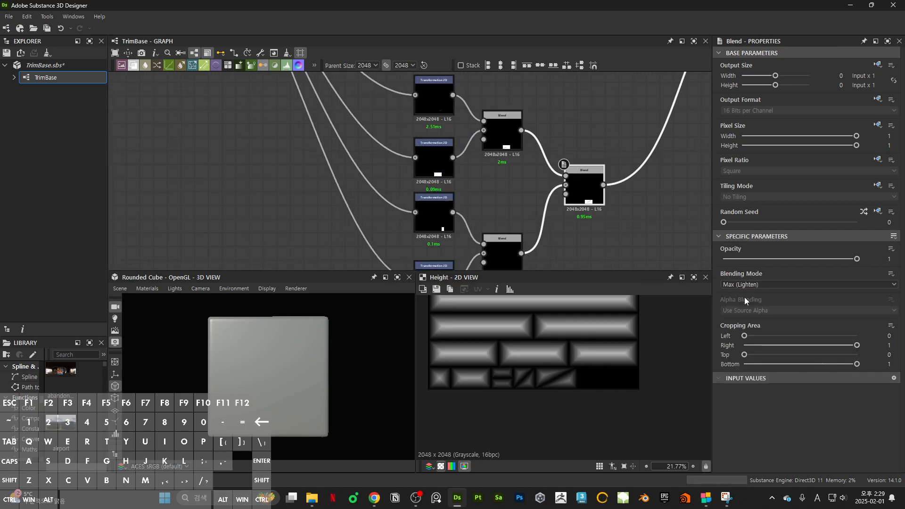
pyautogui.click(518, 257)
pyautogui.scroll(-3, 569, 223)
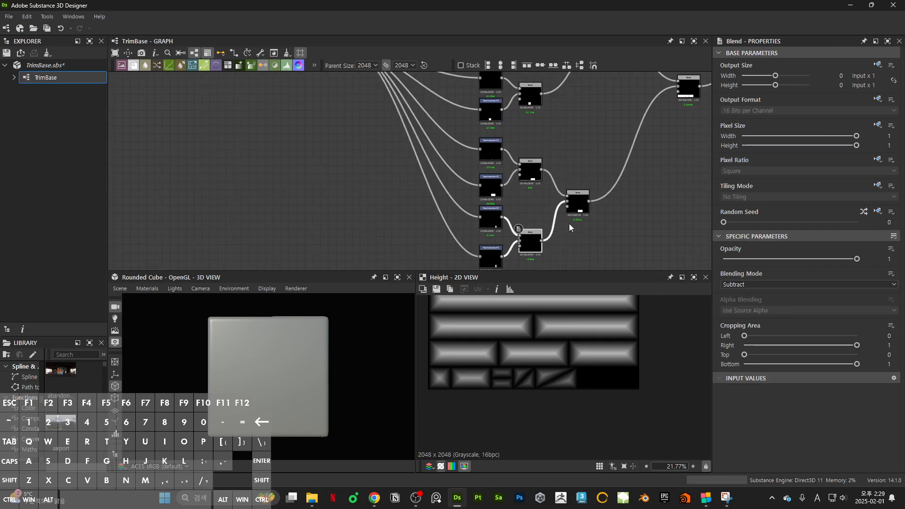
pyautogui.scroll(-3, 619, 148)
pyautogui.click(626, 151)
pyautogui.scroll(-3, 598, 214)
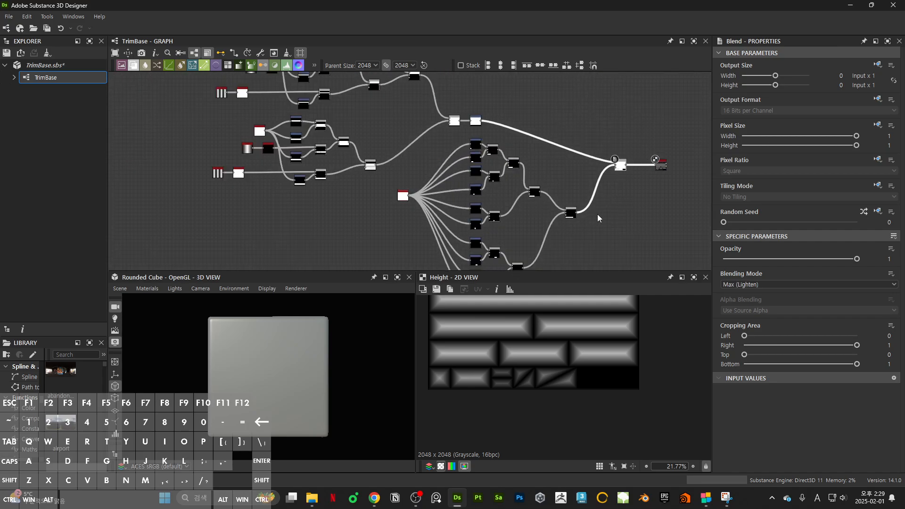
pyautogui.scroll(3, 598, 214)
pyautogui.click(554, 202)
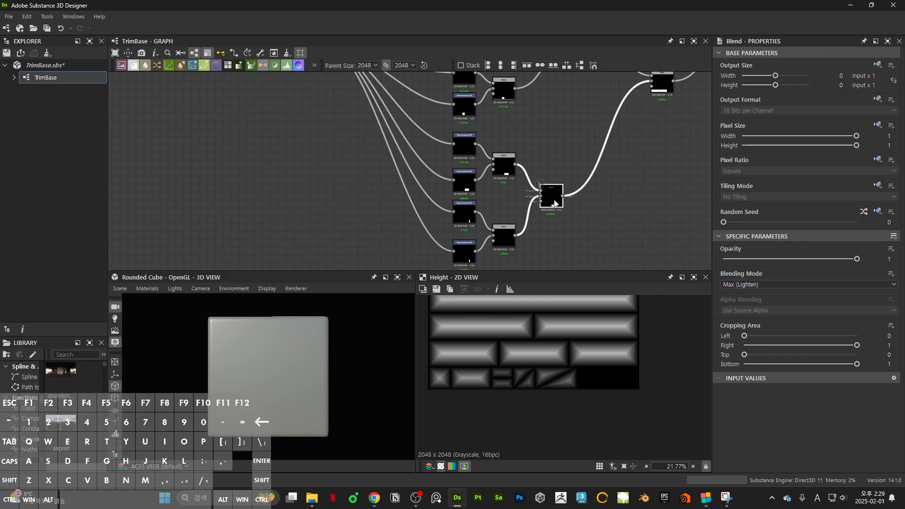
# Flatten the narrow tile's duplicated transform into a thin strip across its middle, at a Y offset of about -1200.2465, to split the tile
pyautogui.doubleClick(466, 220)
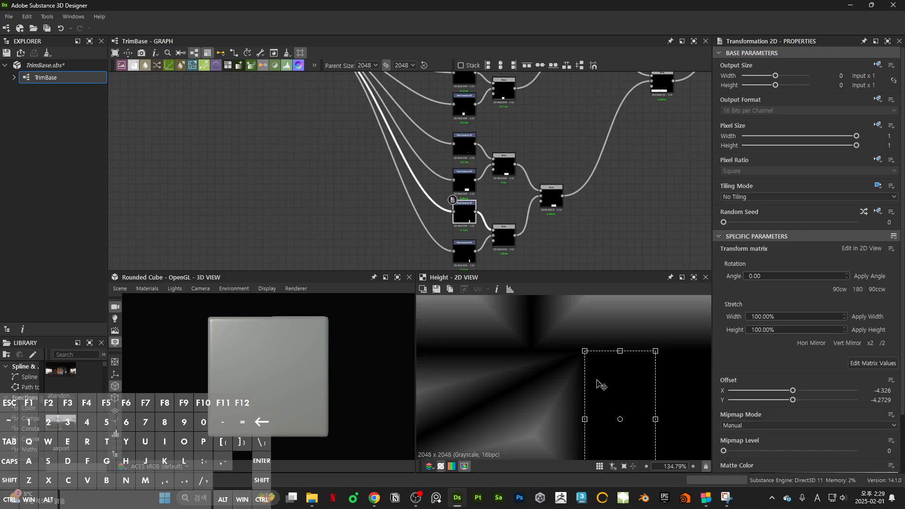
pyautogui.moveTo(616, 361); pyautogui.dragTo(623, 422)
pyautogui.scroll(10, 620, 421)
pyautogui.moveTo(619, 378); pyautogui.dragTo(617, 409)
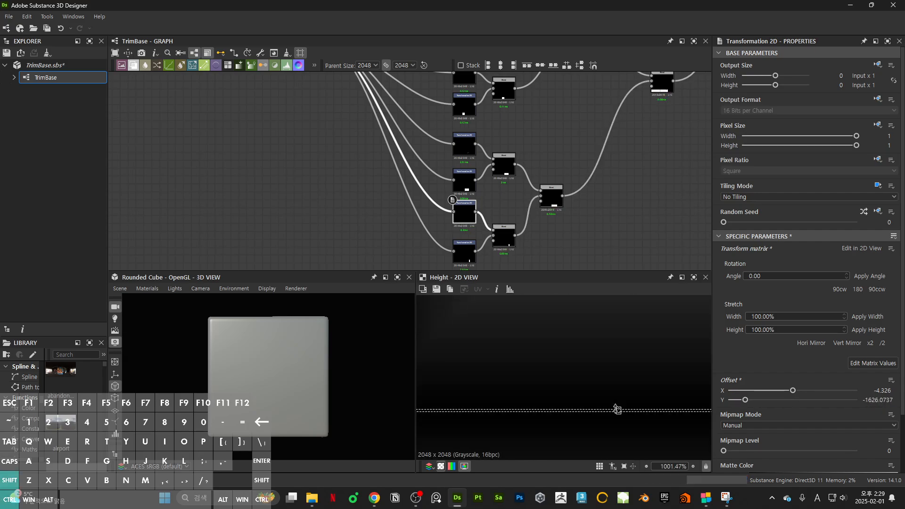
pyautogui.scroll(-12, 615, 408)
pyautogui.scroll(-2, 601, 367)
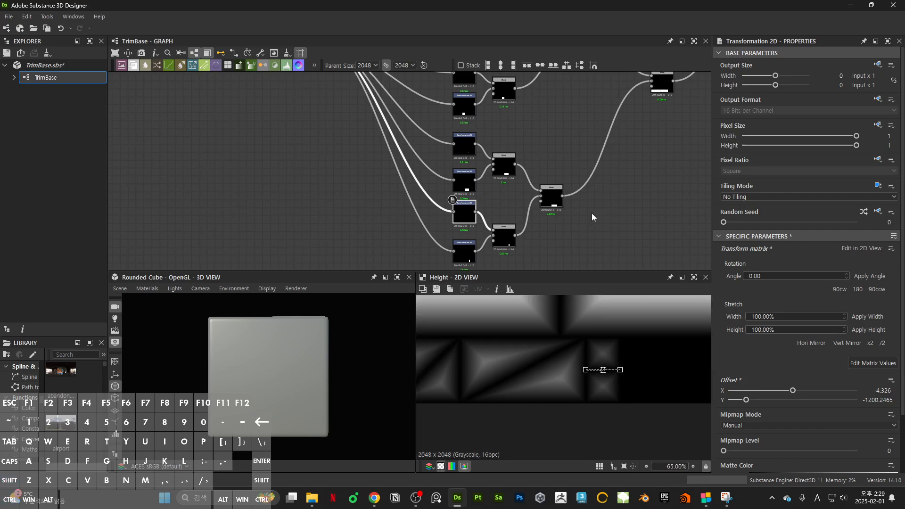
# Preview the bevel's height and examine the split narrow tile and the space remaining in the bottom band
pyautogui.scroll(-4, 592, 214)
pyautogui.scroll(-2, 440, 189)
pyautogui.moveTo(611, 200); pyautogui.dragTo(456, 233, button='middle')
pyautogui.moveTo(491, 131); pyautogui.dragTo(523, 173)
pyautogui.doubleClick(523, 172)
pyautogui.scroll(-7, 653, 372)
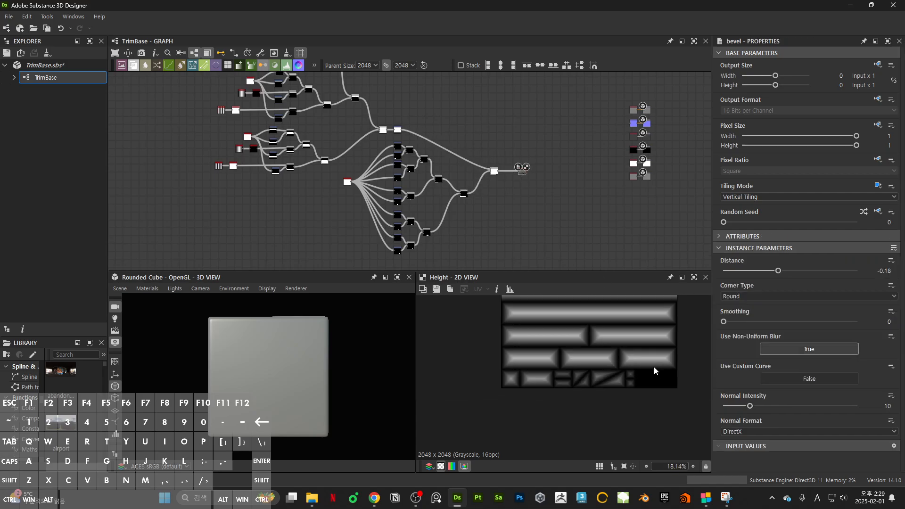
pyautogui.moveTo(654, 367); pyautogui.dragTo(607, 399, button='middle')
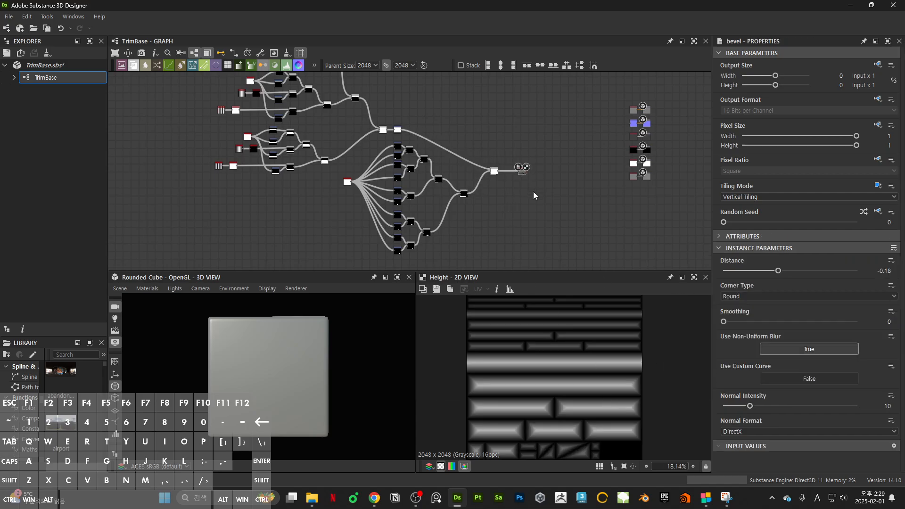
# Add a Shape node below the bottom-band transforms and set its pattern to Disc
pyautogui.scroll(3, 533, 191)
pyautogui.moveTo(492, 215); pyautogui.dragTo(656, 123, button='middle')
pyautogui.moveTo(563, 131); pyautogui.dragTo(449, 190, button='middle')
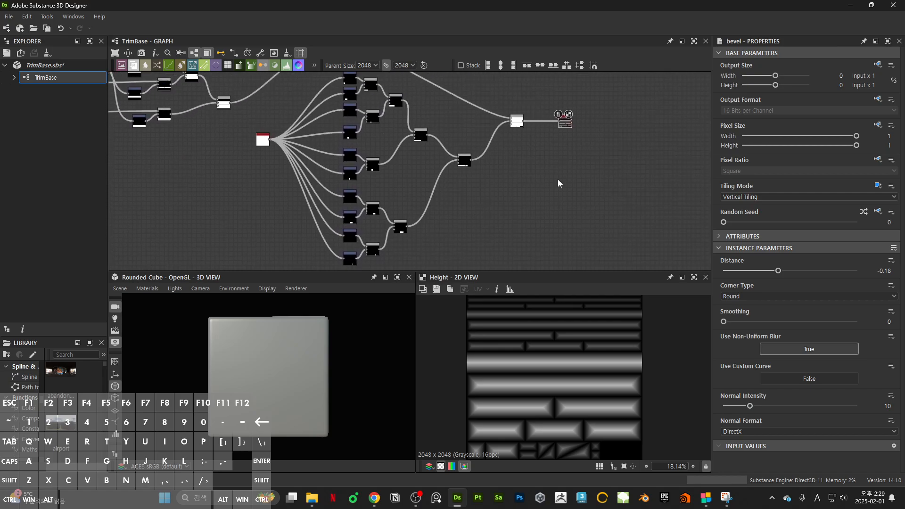
pyautogui.moveTo(511, 201); pyautogui.dragTo(623, 136, button='middle')
pyautogui.moveTo(385, 183); pyautogui.dragTo(427, 202, button='middle')
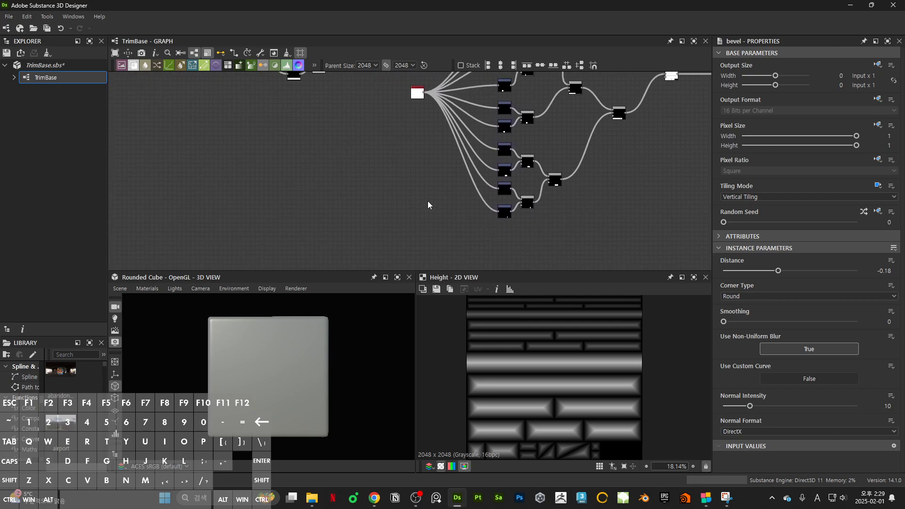
pyautogui.press('space')
pyautogui.write('shape')
pyautogui.press('Return')
pyautogui.moveTo(446, 240); pyautogui.dragTo(479, 245)
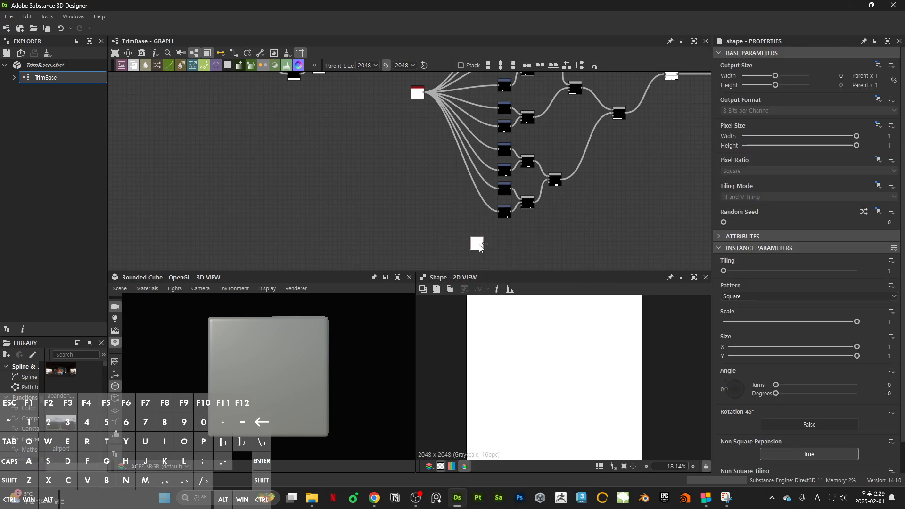
pyautogui.click(753, 299)
pyautogui.click(740, 312)
# Duplicate a square tile's Transformation 2D below the other transforms and connect the disc Shape to its input
pyautogui.scroll(3, 467, 236)
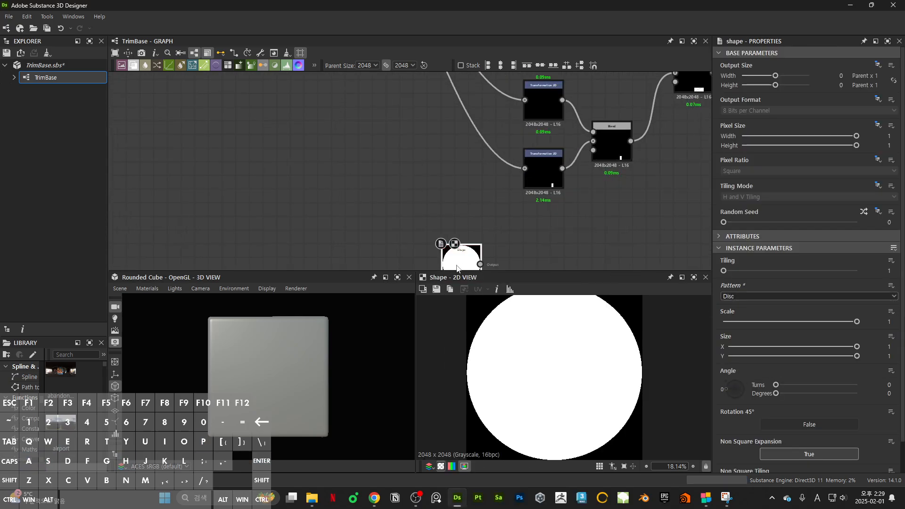
pyautogui.moveTo(569, 231); pyautogui.dragTo(548, 245, button='middle')
pyautogui.scroll(-5, 532, 222)
pyautogui.scroll(5, 532, 178)
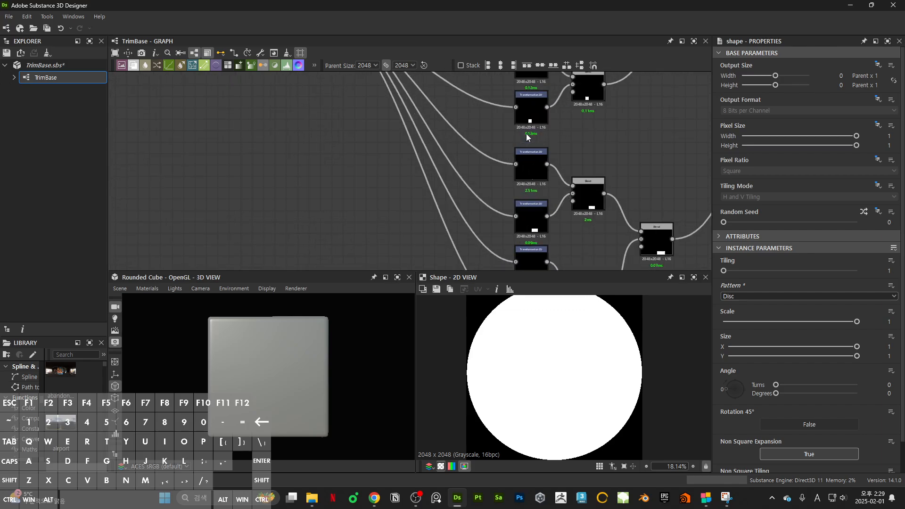
pyautogui.doubleClick(539, 118)
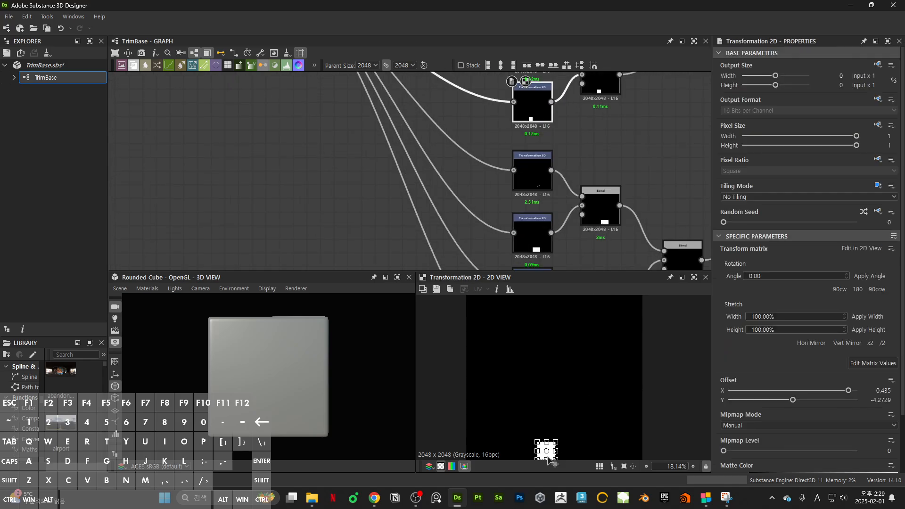
pyautogui.scroll(-5, 525, 158)
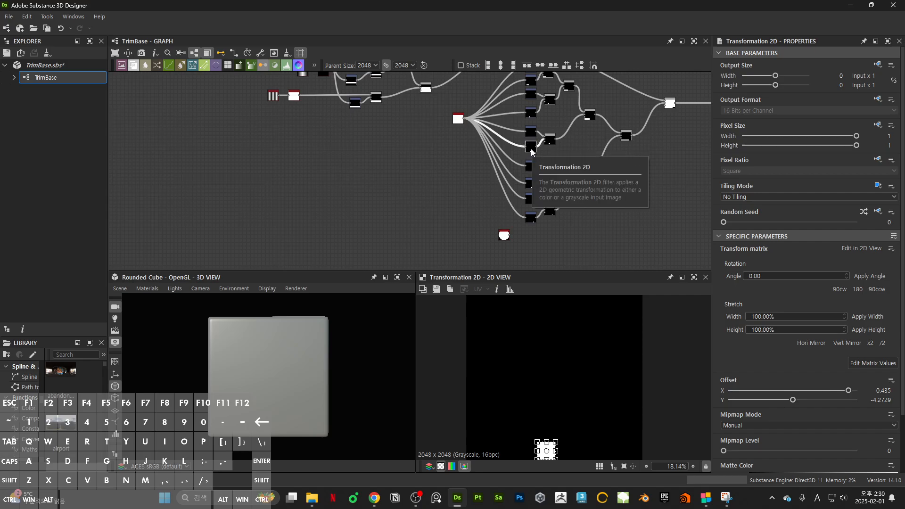
pyautogui.doubleClick(669, 104)
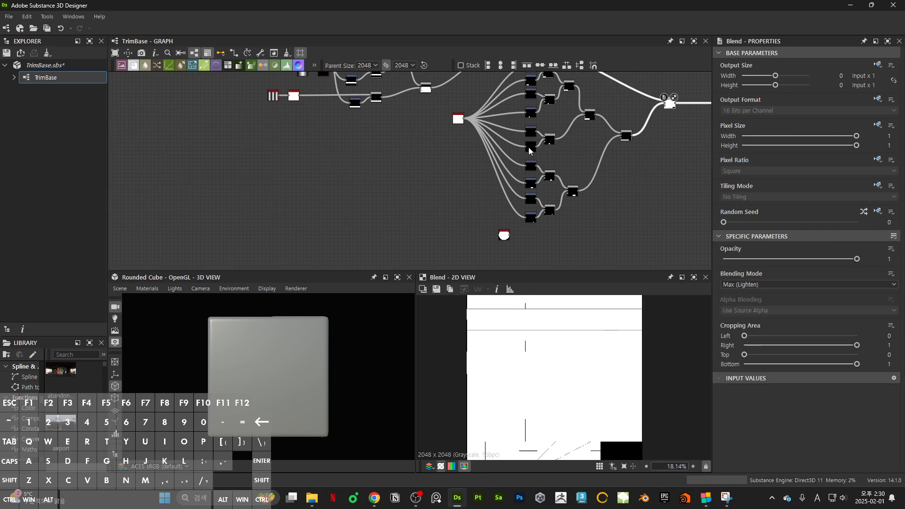
pyautogui.doubleClick(530, 149)
pyautogui.hotkey('ctrl', 'c')
pyautogui.hotkey('ctrl', 'v')
pyautogui.scroll(4, 530, 244)
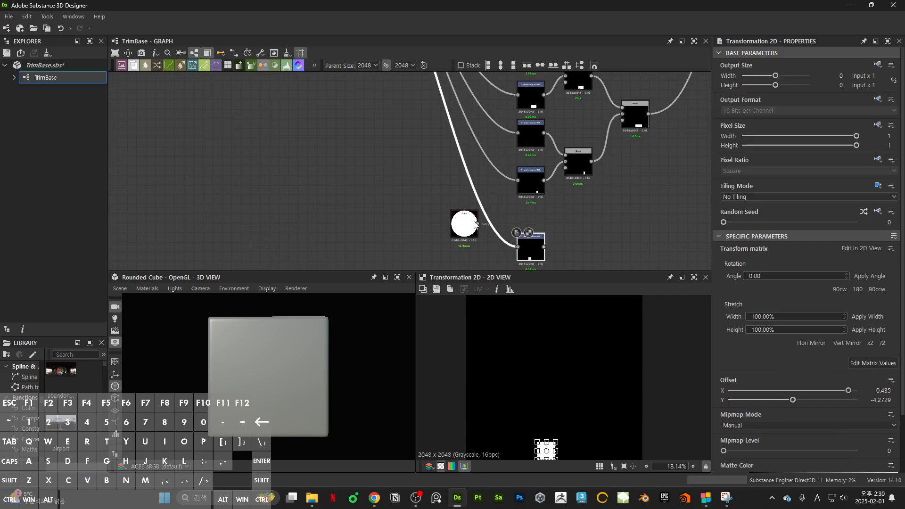
pyautogui.moveTo(477, 224); pyautogui.dragTo(534, 234)
# Move the disc horizontally into the empty end of the bottom band, at an X offset of about -3.1238
pyautogui.scroll(5, 569, 448)
pyautogui.moveTo(561, 451); pyautogui.dragTo(526, 378, button='middle')
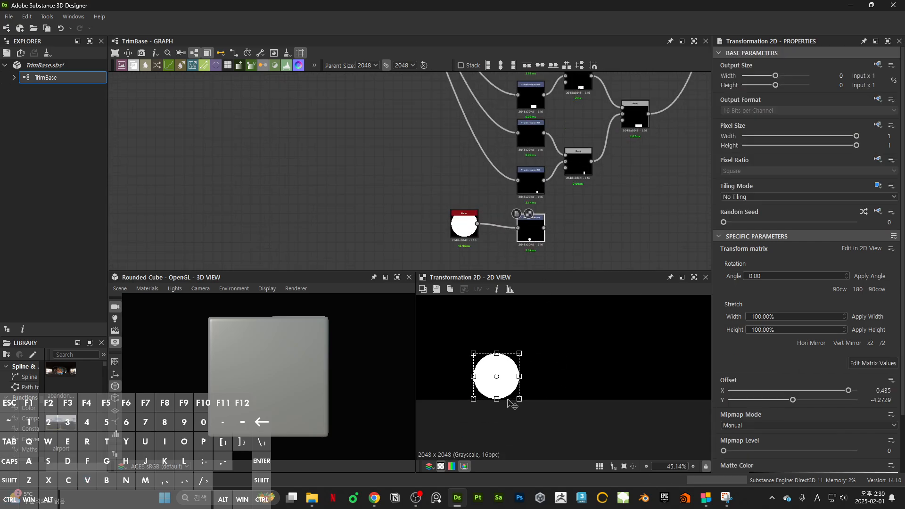
pyautogui.keyDown('shift'); pyautogui.moveTo(514, 396); pyautogui.dragTo(677, 400); pyautogui.keyUp('shift')
# Add a Blend node beside the disc's Transformation 2D for merging the disc with the band tiles
pyautogui.scroll(-5, 466, 200)
pyautogui.scroll(2, 553, 189)
pyautogui.click(561, 200)
pyautogui.press('space')
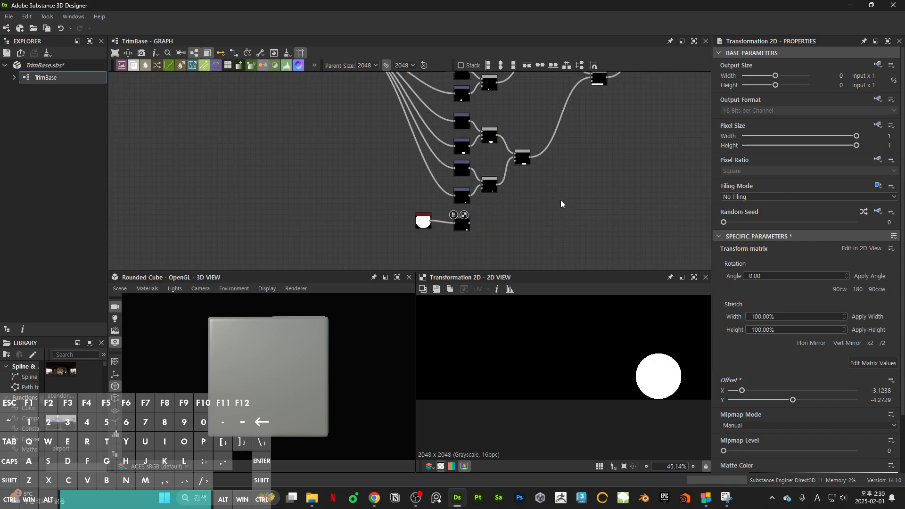
pyautogui.write('blend')
pyautogui.press('Return')
pyautogui.moveTo(562, 203); pyautogui.dragTo(588, 205)
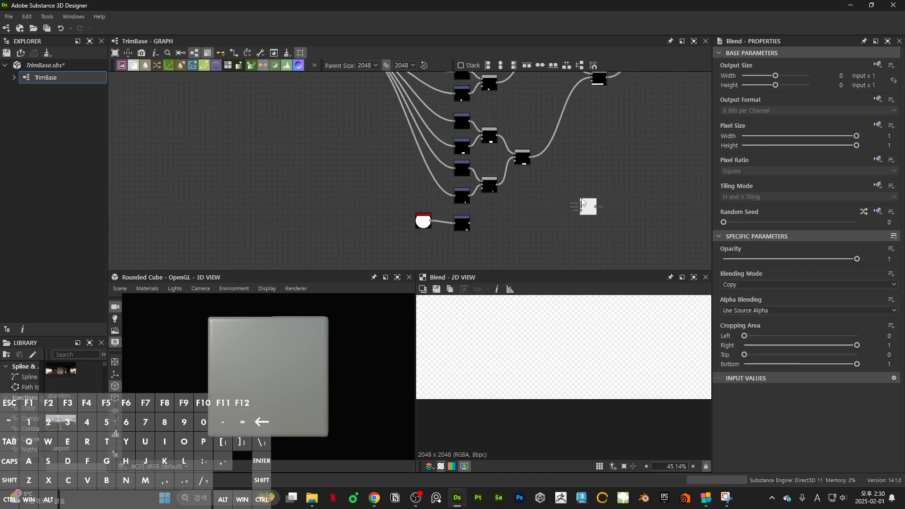
# Connect the combined tiles' Blend as foreground and the disc transform as background of the new Blend, and set it to Max (Lighten)
pyautogui.click(522, 158)
pyautogui.moveTo(595, 184); pyautogui.dragTo(576, 116, button='middle')
pyautogui.scroll(3, 576, 116)
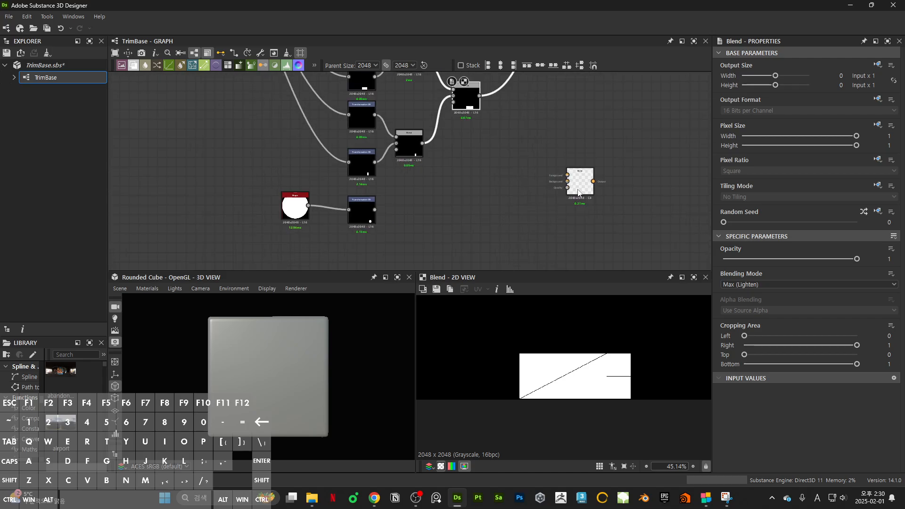
pyautogui.moveTo(580, 182); pyautogui.dragTo(552, 161)
pyautogui.moveTo(479, 95); pyautogui.dragTo(374, 210)
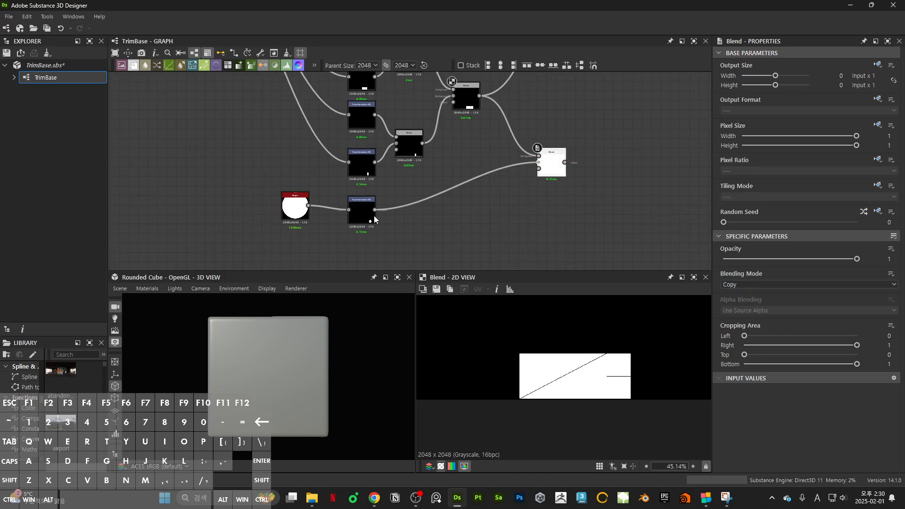
pyautogui.click(739, 284)
pyautogui.click(740, 331)
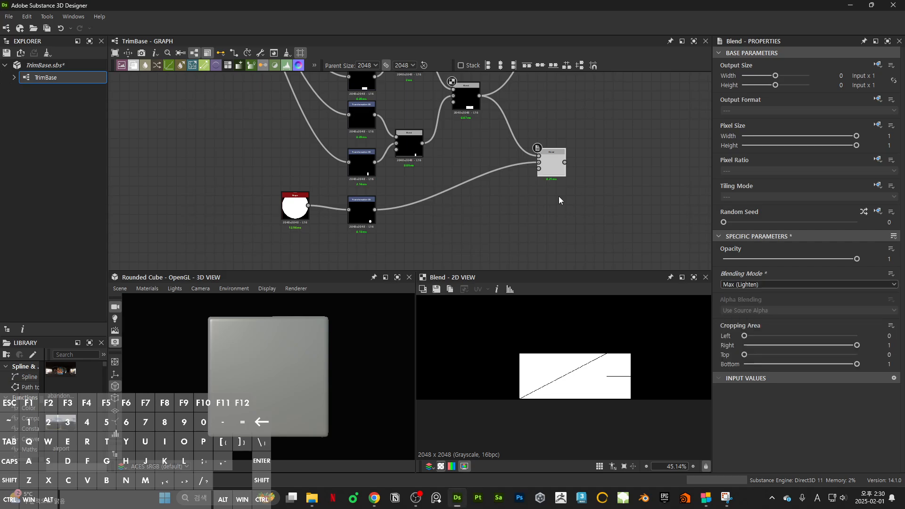
# Transfer the combined tiles' outgoing connection to the new disc Blend and reposition that node closer to its inputs
pyautogui.moveTo(558, 196); pyautogui.dragTo(522, 243, button='middle')
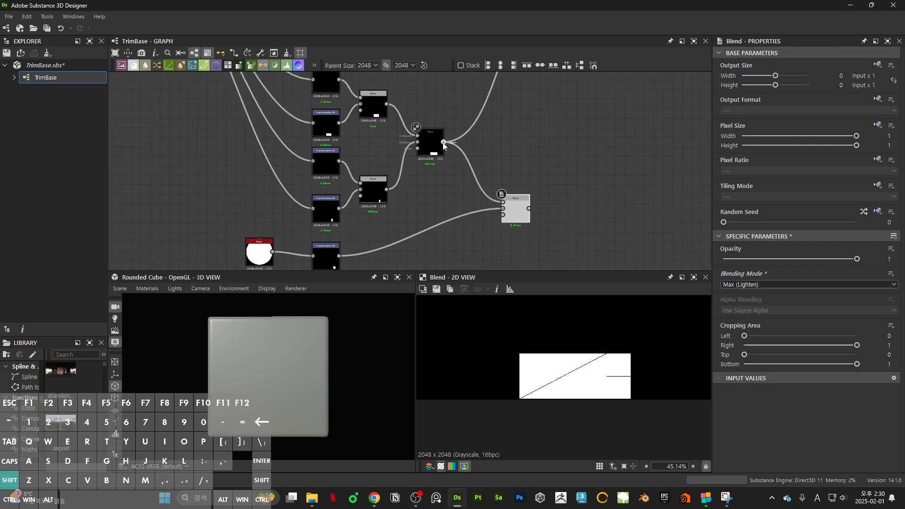
pyautogui.keyDown('shift'); pyautogui.moveTo(443, 143); pyautogui.dragTo(529, 208); pyautogui.keyUp('shift')
pyautogui.moveTo(516, 210); pyautogui.dragTo(489, 190)
pyautogui.scroll(-5, 512, 183)
pyautogui.moveTo(566, 137); pyautogui.dragTo(539, 171, button='middle')
# Preview the bevel's height and shift the disc closer to the split narrow tile, at an X offset of about -3.0169
pyautogui.scroll(3, 567, 134)
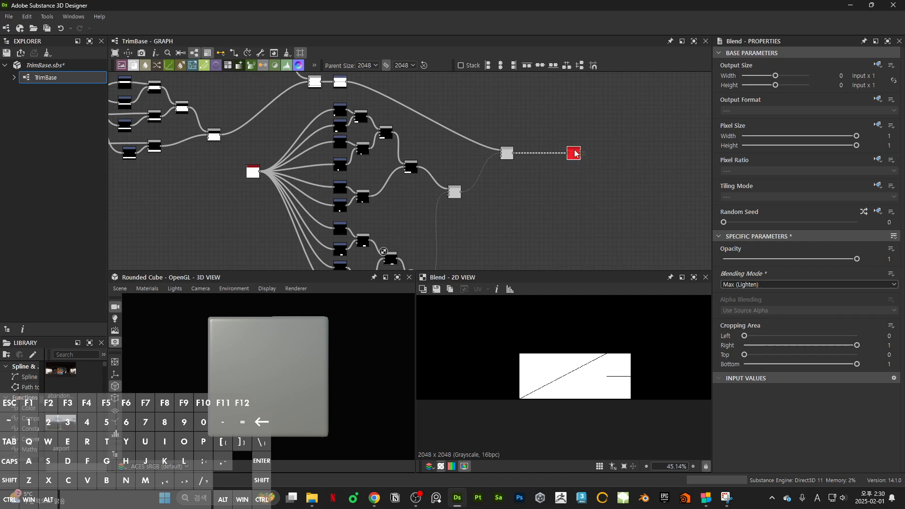
pyautogui.doubleClick(574, 151)
pyautogui.scroll(4, 453, 240)
pyautogui.click(389, 197)
pyautogui.scroll(8, 620, 370)
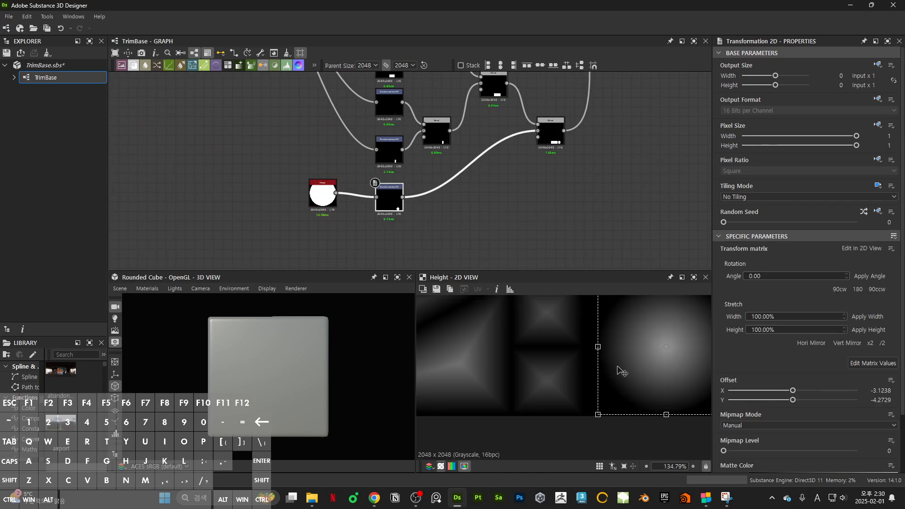
pyautogui.moveTo(625, 359); pyautogui.dragTo(591, 353)
pyautogui.scroll(-10, 592, 352)
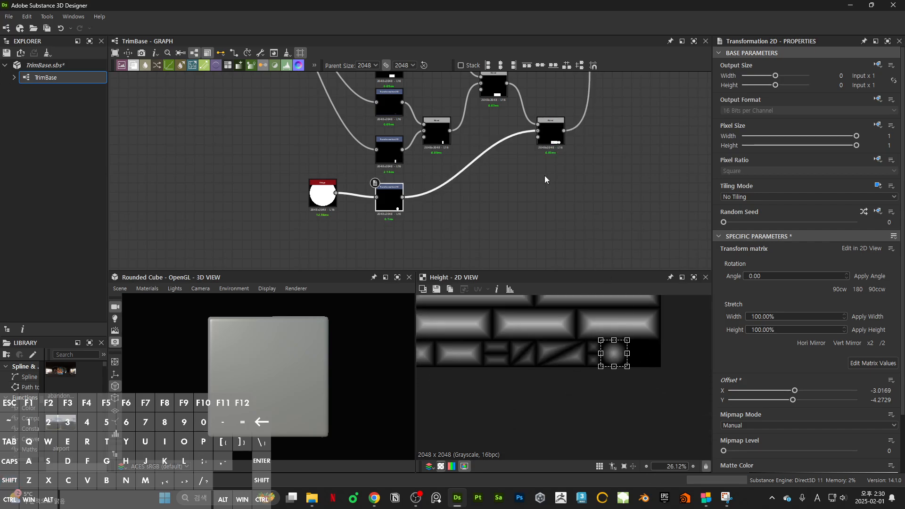
# Duplicate the disc's Transformation 2D, place the copy beneath the original and add a Blend node next to them
pyautogui.scroll(-5, 521, 199)
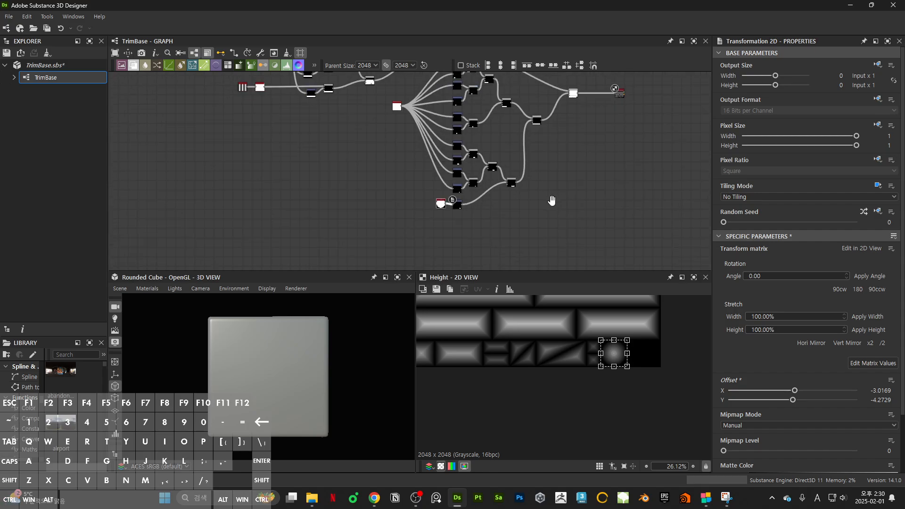
pyautogui.scroll(-2, 551, 200)
pyautogui.scroll(8, 536, 182)
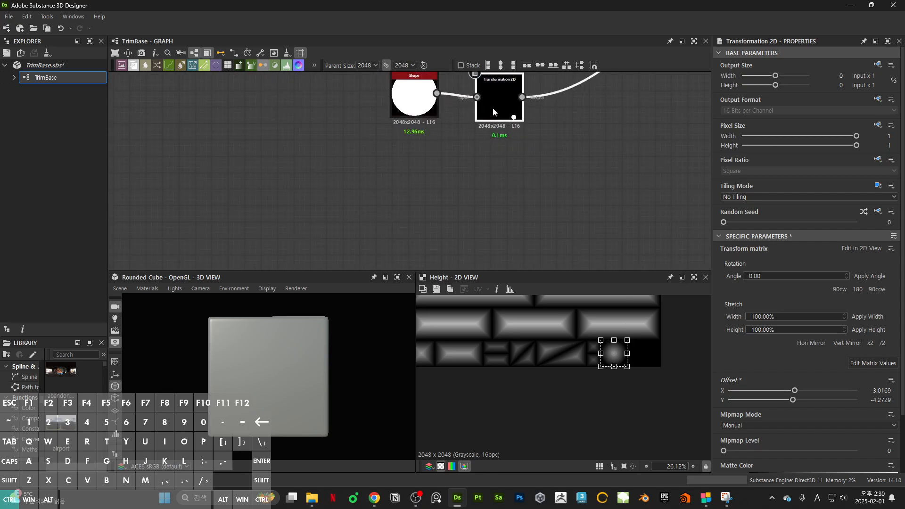
pyautogui.hotkey('ctrl', 'c')
pyautogui.scroll(-3, 500, 145)
pyautogui.hotkey('ctrl', 'v')
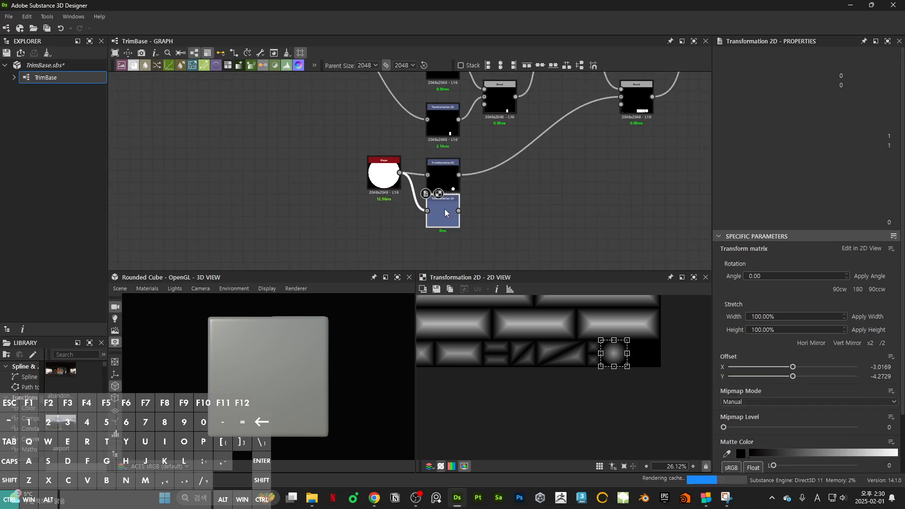
pyautogui.moveTo(446, 213); pyautogui.dragTo(446, 226)
pyautogui.press('space')
pyautogui.write('blend')
pyautogui.press('Return')
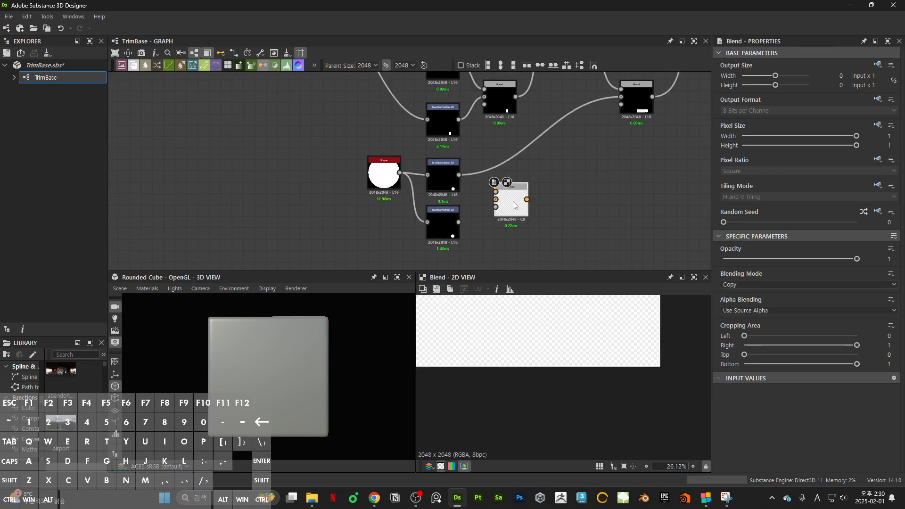
# Connect both disc transforms to the new Blend, set it to Max (Lighten) and transfer the first disc's onward connection to its output
pyautogui.moveTo(459, 174); pyautogui.dragTo(496, 192)
pyautogui.moveTo(459, 221); pyautogui.dragTo(495, 199)
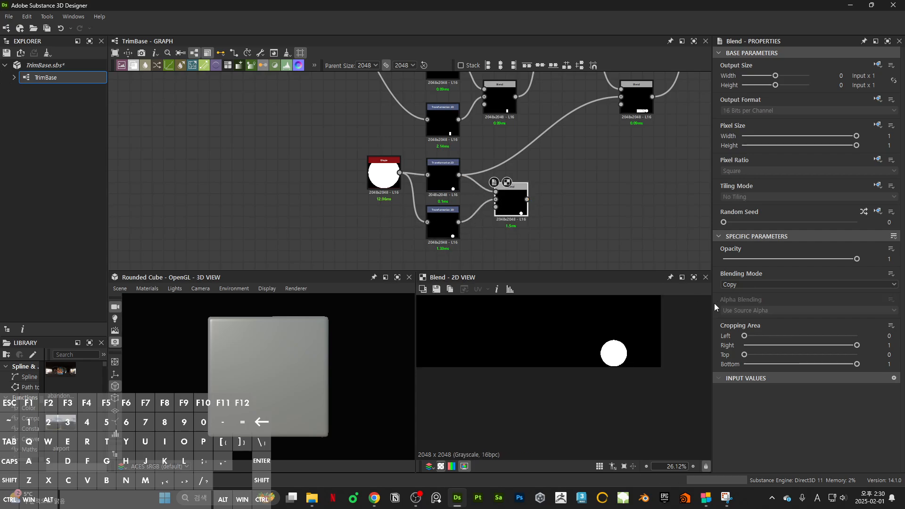
pyautogui.click(808, 284)
pyautogui.click(738, 324)
pyautogui.keyDown('shift'); pyautogui.moveTo(458, 175); pyautogui.dragTo(528, 203); pyautogui.keyUp('shift')
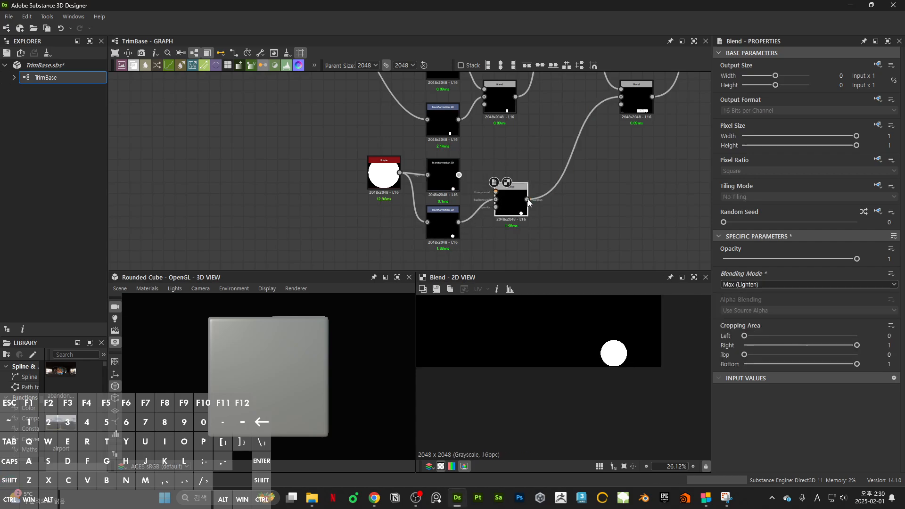
# Preview the bevel's height and move the second disc horizontally beside the first, at an X offset of about -4.0279
pyautogui.scroll(-4, 547, 172)
pyautogui.moveTo(617, 148); pyautogui.dragTo(527, 246, button='middle')
pyautogui.doubleClick(688, 84)
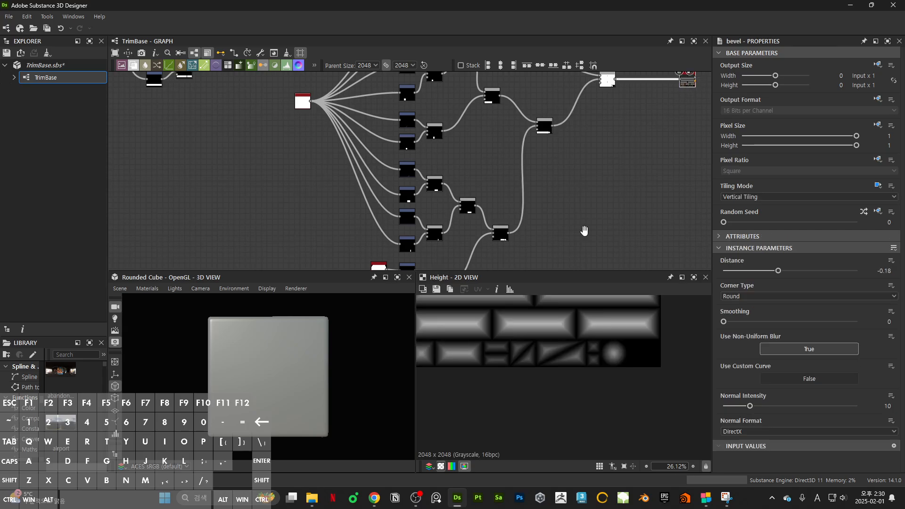
pyautogui.moveTo(585, 231); pyautogui.dragTo(674, 104, button='middle')
pyautogui.scroll(4, 521, 153)
pyautogui.click(485, 184)
pyautogui.scroll(7, 625, 355)
pyautogui.keyDown('shift'); pyautogui.moveTo(598, 378); pyautogui.dragTo(712, 384); pyautogui.keyUp('shift')
pyautogui.scroll(-3, 547, 351)
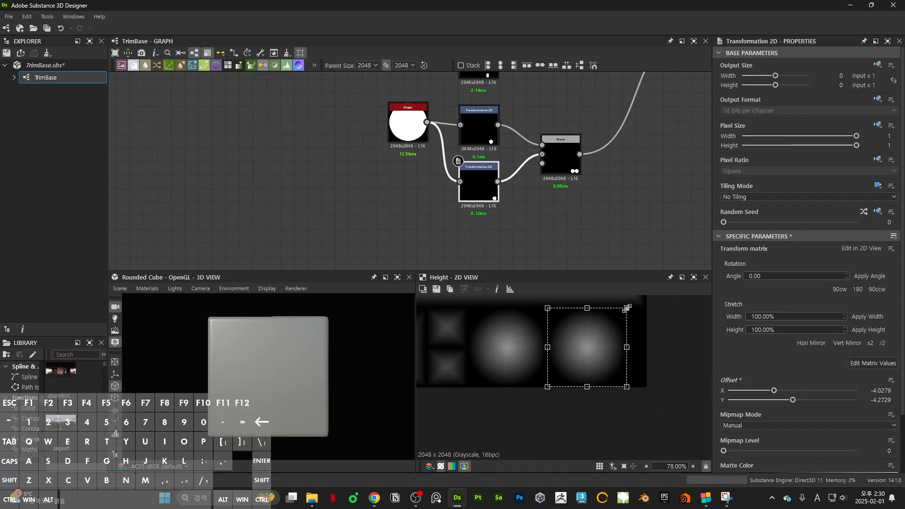
# Shrink the second disc proportionally from its upper outer corner, with offsets of about X -6.8361 and Y -8.0722
pyautogui.moveTo(626, 308); pyautogui.dragTo(590, 347)
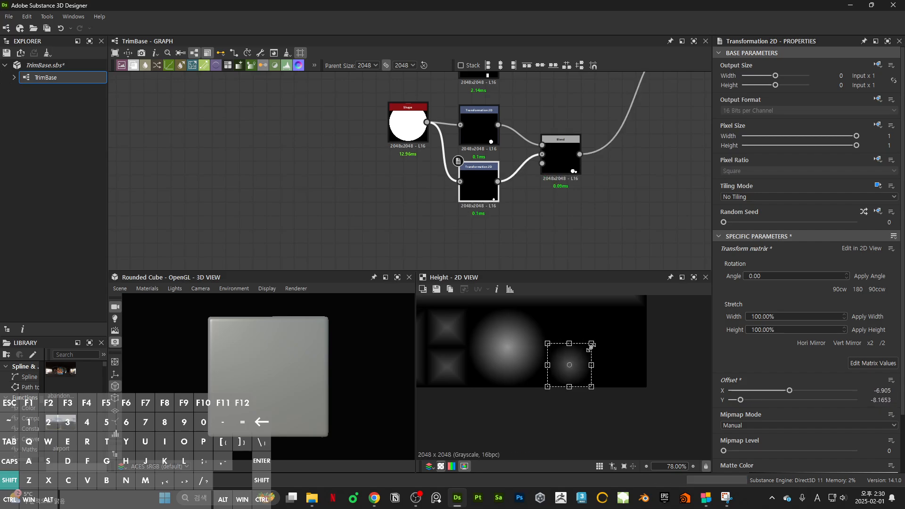
pyautogui.scroll(-6, 633, 183)
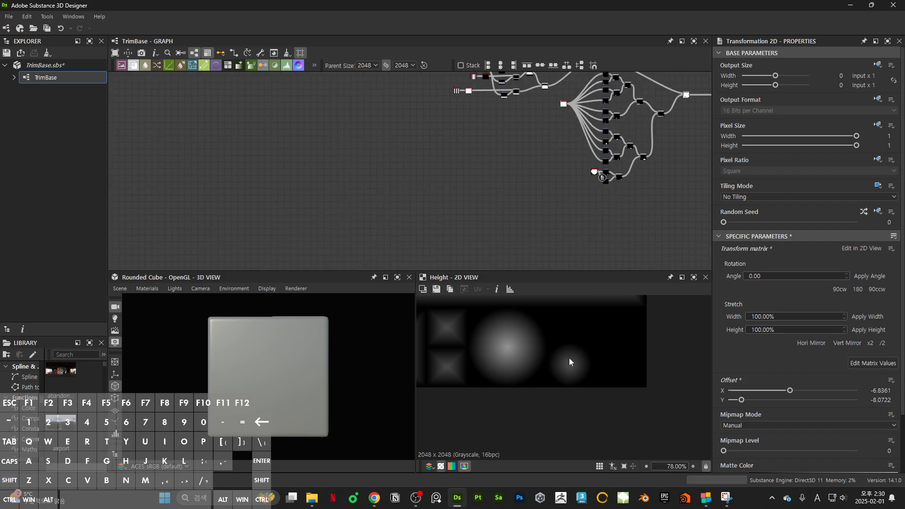
pyautogui.press('f')
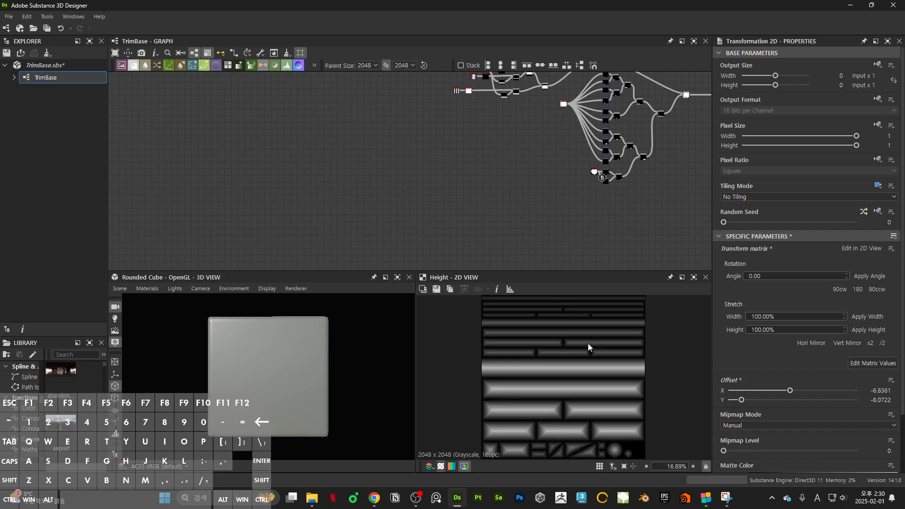
# Enlarge the 2D view to examine the complete trim-sheet height map, and restore the normal window layout
pyautogui.click(693, 278)
pyautogui.scroll(1, 538, 299)
pyautogui.scroll(3, 539, 300)
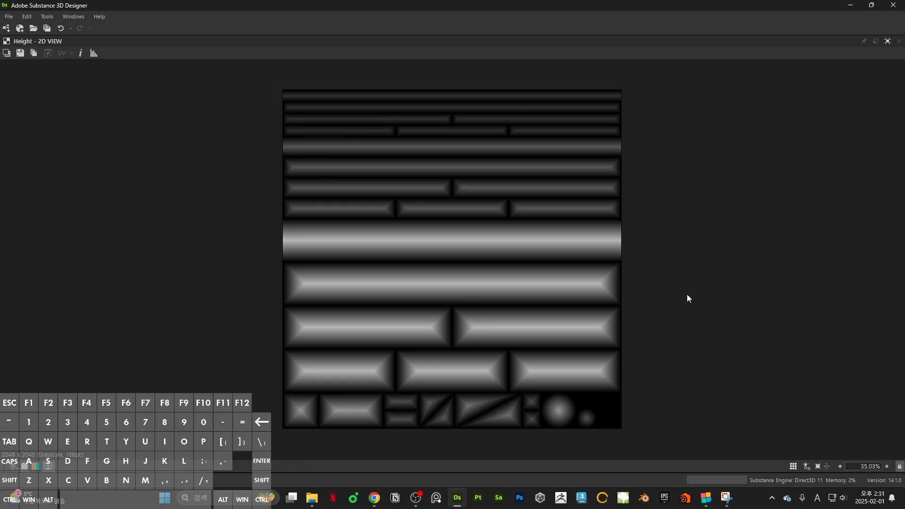
pyautogui.click(887, 41)
# Connect the Bevel node's height to the graph's Base Color output
pyautogui.press('f')
pyautogui.scroll(-4, 646, 183)
pyautogui.moveTo(660, 151); pyautogui.dragTo(491, 202, button='middle')
pyautogui.scroll(4, 554, 173)
pyautogui.scroll(4, 491, 200)
pyautogui.scroll(4, 518, 165)
pyautogui.moveTo(510, 174); pyautogui.dragTo(555, 151)
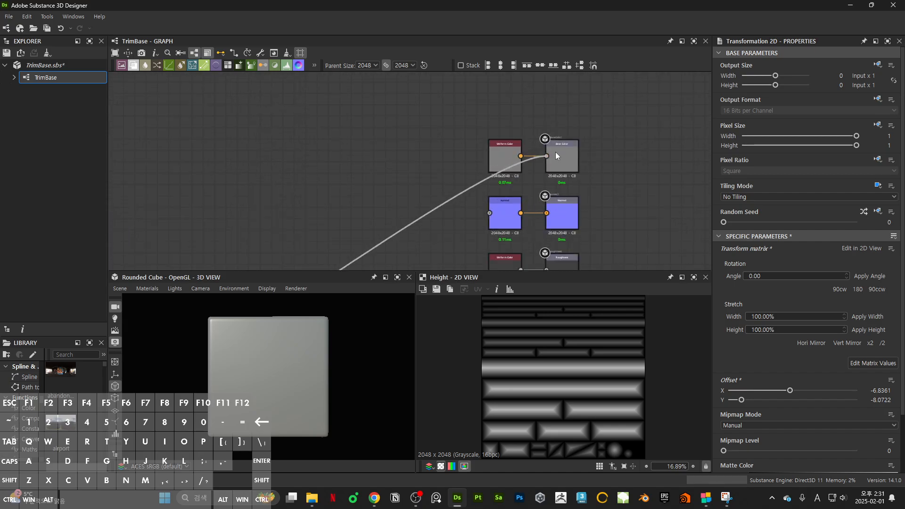
# Delete the remaining template nodes and outputs, keeping only the Base Color output placed beside the Bevel
pyautogui.click(504, 159)
pyautogui.scroll(-5, 503, 158)
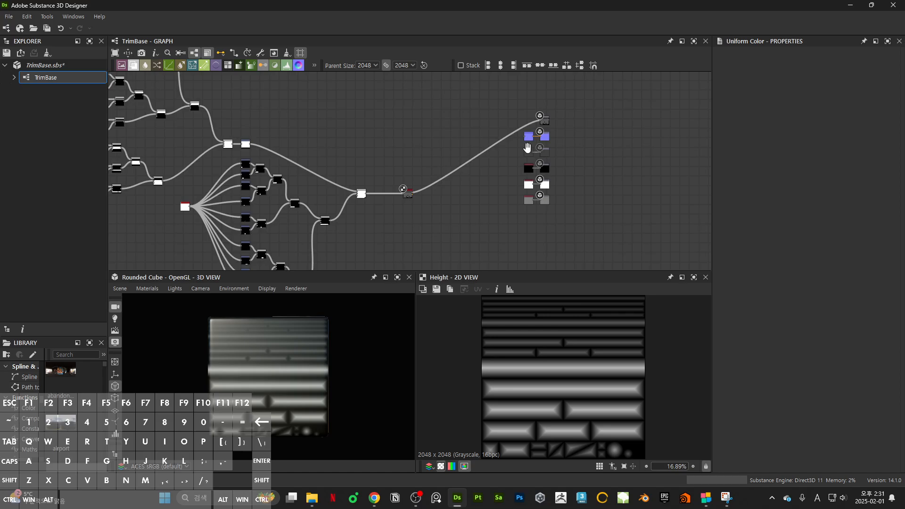
pyautogui.moveTo(524, 212); pyautogui.dragTo(375, 188)
pyautogui.press('Delete')
pyautogui.scroll(5, 428, 186)
pyautogui.scroll(3, 405, 224)
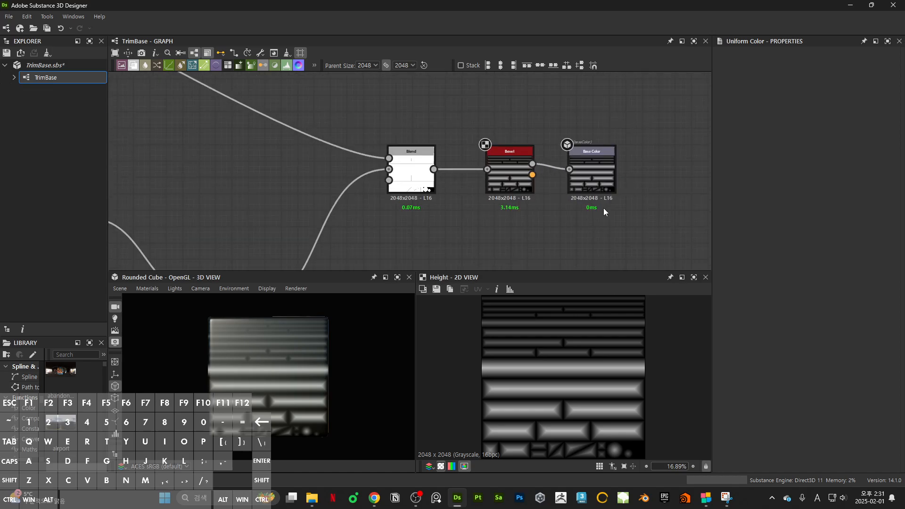
# Change both the identifier and the label of the Base Color output to Out
pyautogui.click(593, 174)
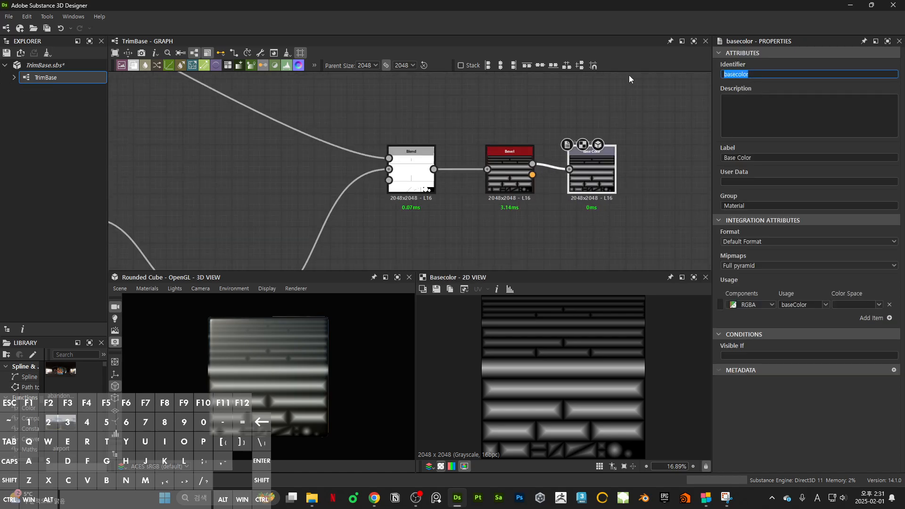
pyautogui.write('Out')
pyautogui.doubleClick(730, 75)
pyautogui.scroll(3, 596, 158)
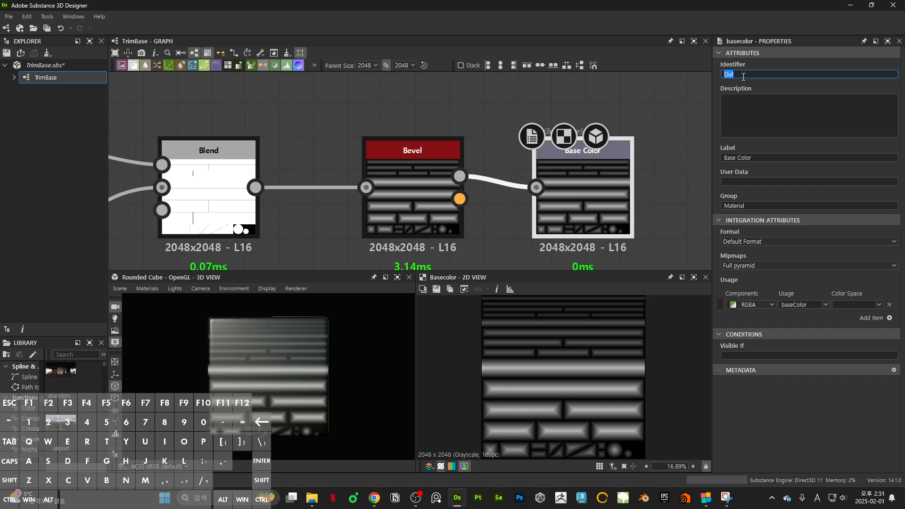
pyautogui.tripleClick(756, 158)
pyautogui.hotkey('ctrl', 'v')
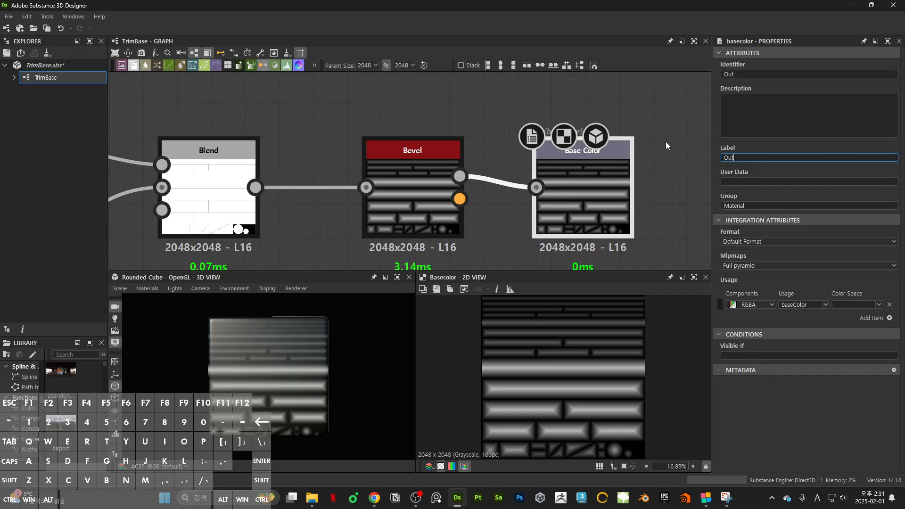
pyautogui.press('Return')
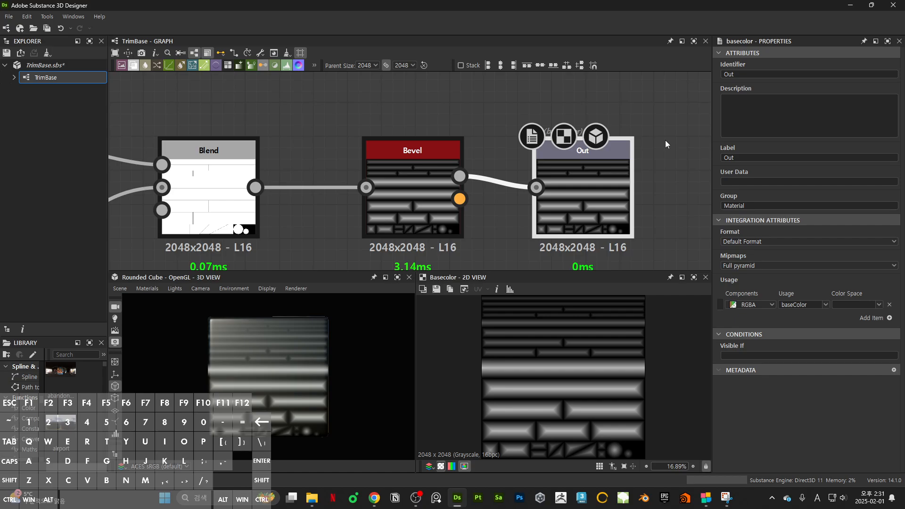
# Save the TrimBase package and check the trim sheet on the 3D preview cube
pyautogui.scroll(-8, 655, 162)
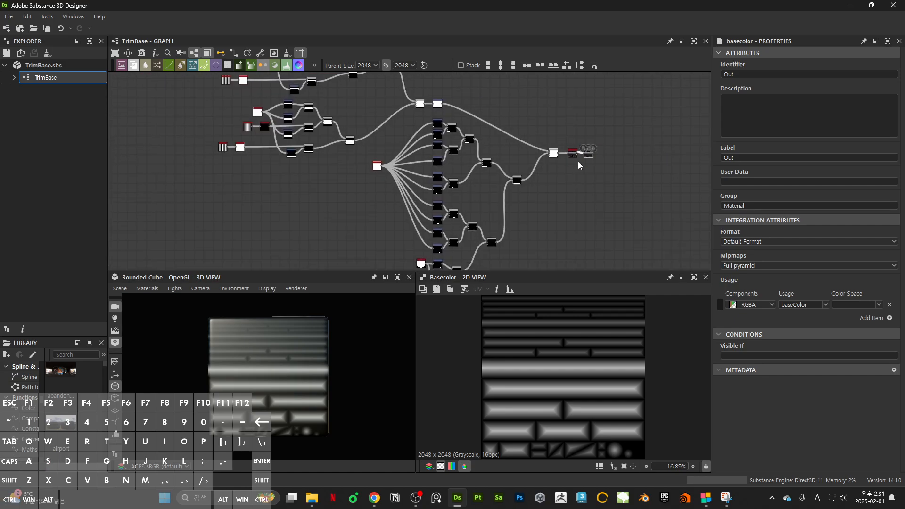
pyautogui.scroll(-1, 606, 177)
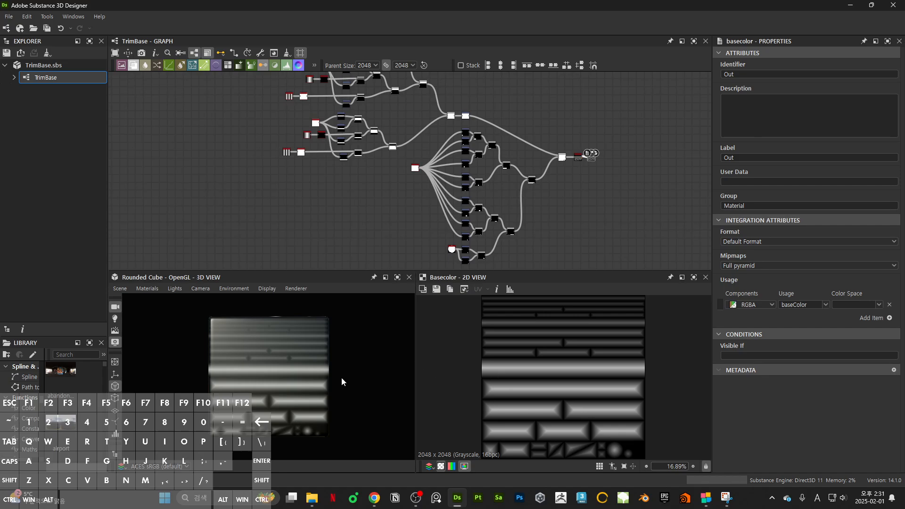
pyautogui.moveTo(341, 378)
pyautogui.mouseDown()
pyautogui.moveTo(443, 379)
pyautogui.moveTo(335, 379)
pyautogui.mouseUp()
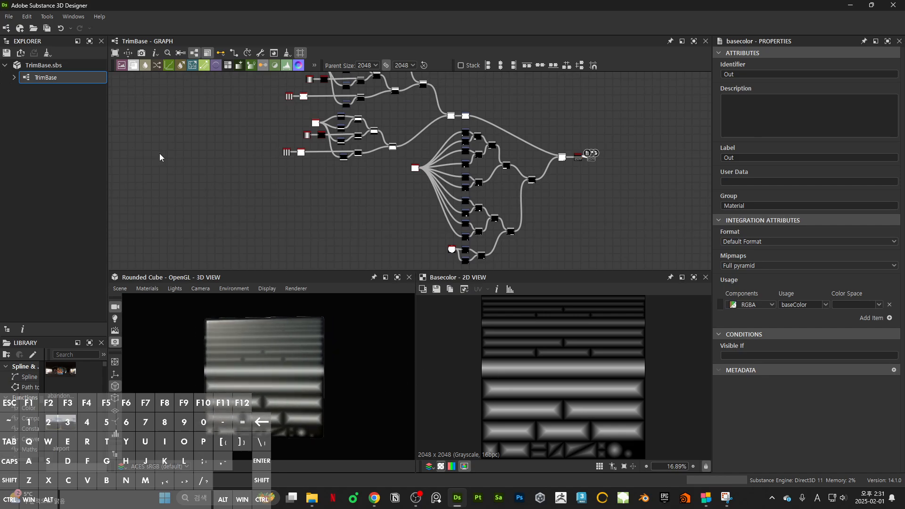
pyautogui.click(58, 131)
pyautogui.hotkey('ctrl', 's')
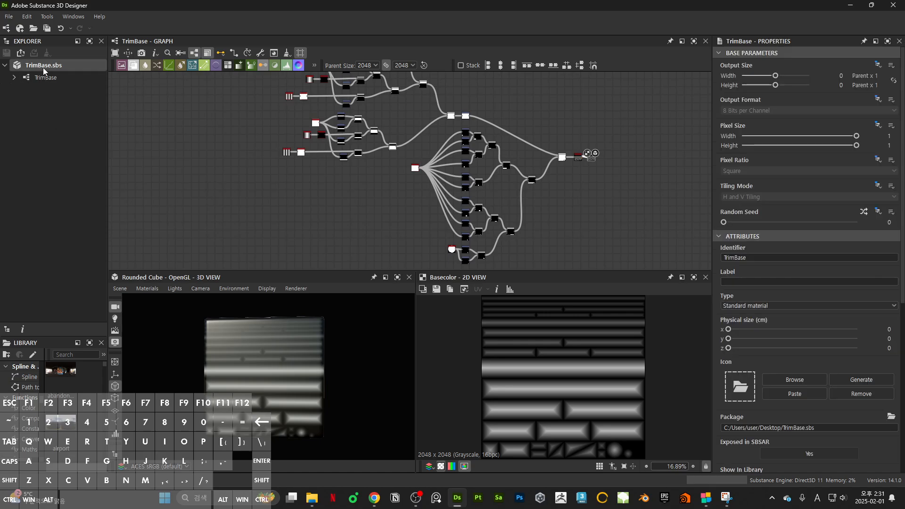
# Create a Substance graph named T_Trim_Stone in the TrimBase package, using the Metallic Roughness template at 2048 px
pyautogui.rightClick(49, 66)
pyautogui.moveTo(115, 72)
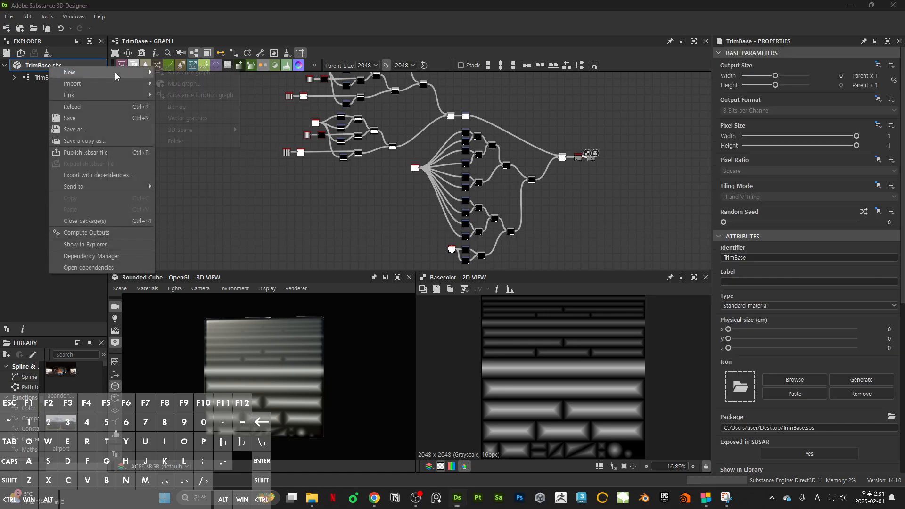
pyautogui.click(173, 73)
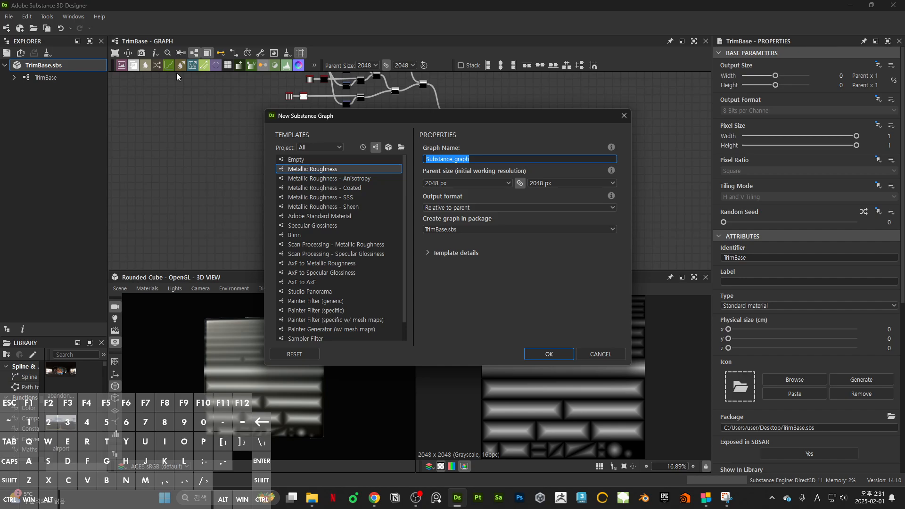
pyautogui.write('T_Trim_')
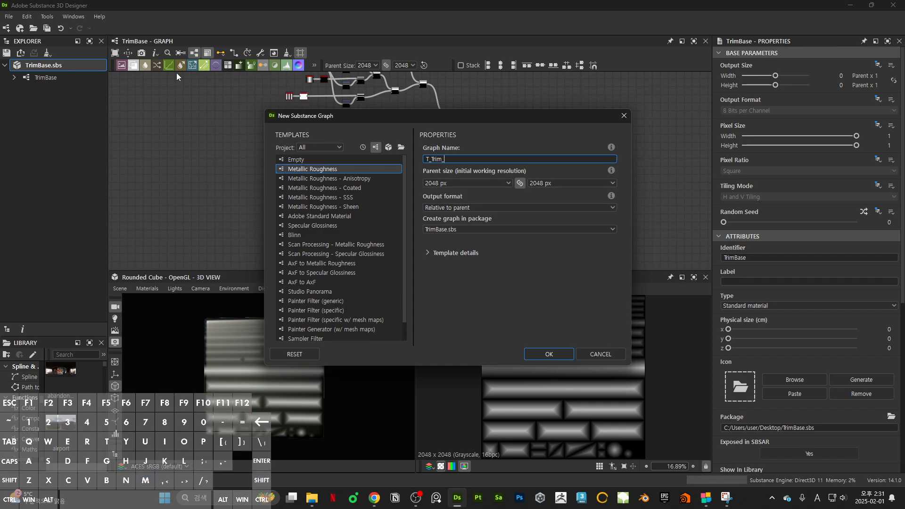
pyautogui.write('Stone')
pyautogui.press('Return')
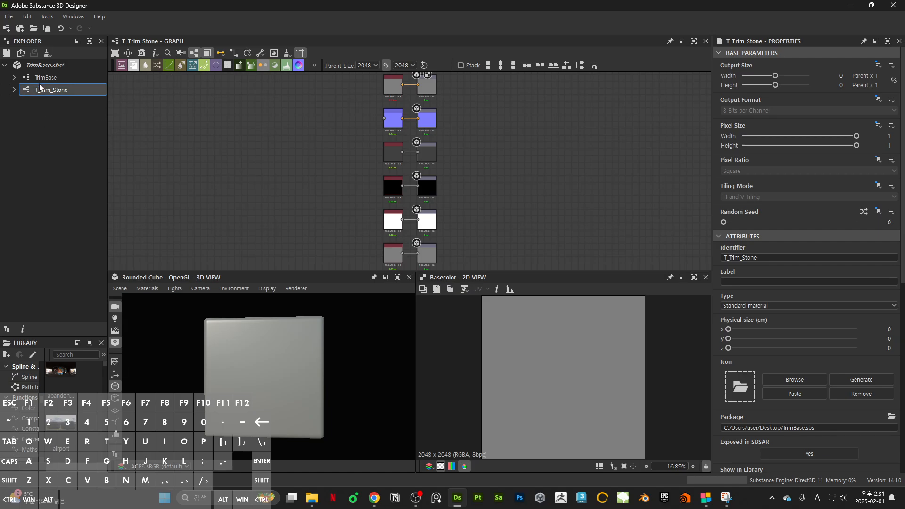
# Insert the TrimBase graph as a node in T_Trim_Stone and place a Crystal 1 node above it
pyautogui.moveTo(42, 80); pyautogui.dragTo(139, 178)
pyautogui.moveTo(182, 172); pyautogui.dragTo(241, 159, button='middle')
pyautogui.scroll(4, 211, 182)
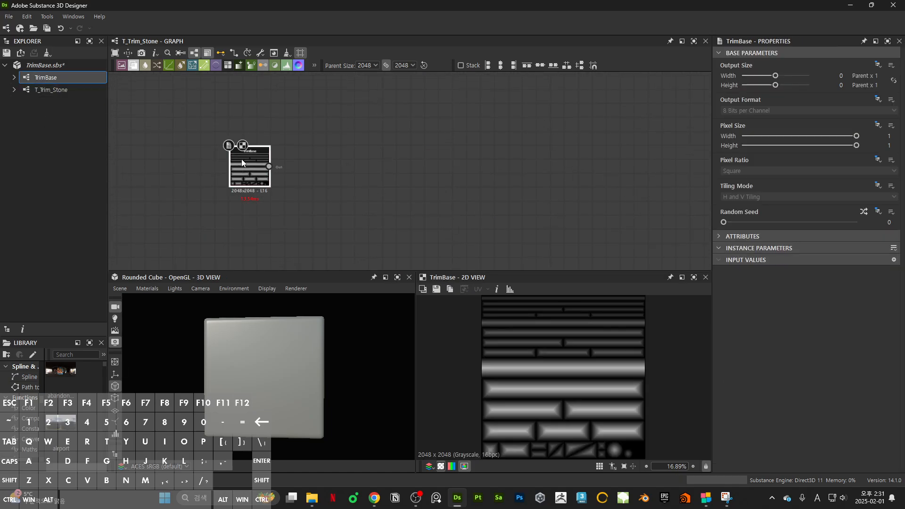
pyautogui.moveTo(334, 139); pyautogui.dragTo(369, 165, button='middle')
pyautogui.press('space')
pyautogui.write('crystal')
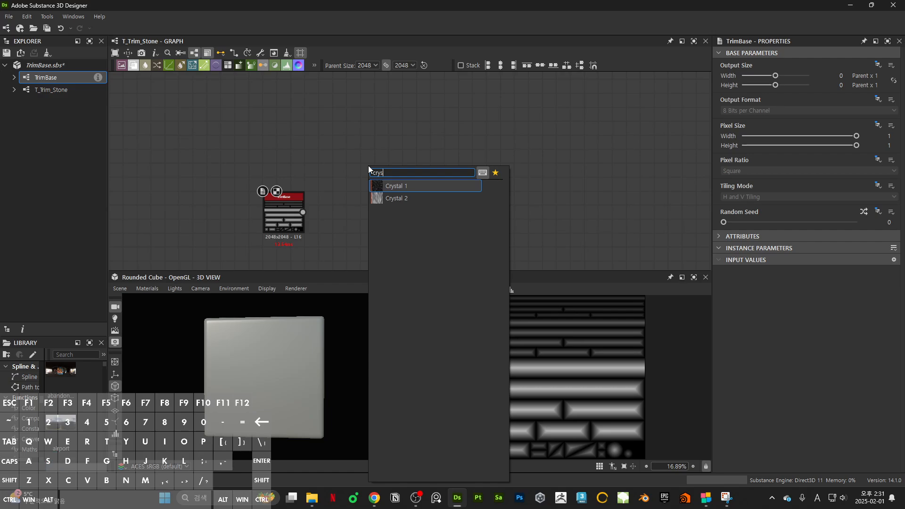
pyautogui.press('Return')
pyautogui.moveTo(353, 175); pyautogui.dragTo(269, 146)
# Add a Blend node with Crystal 1 as its foreground and TrimBase as its background, placed further along the graph
pyautogui.press('space')
pyautogui.write('blend')
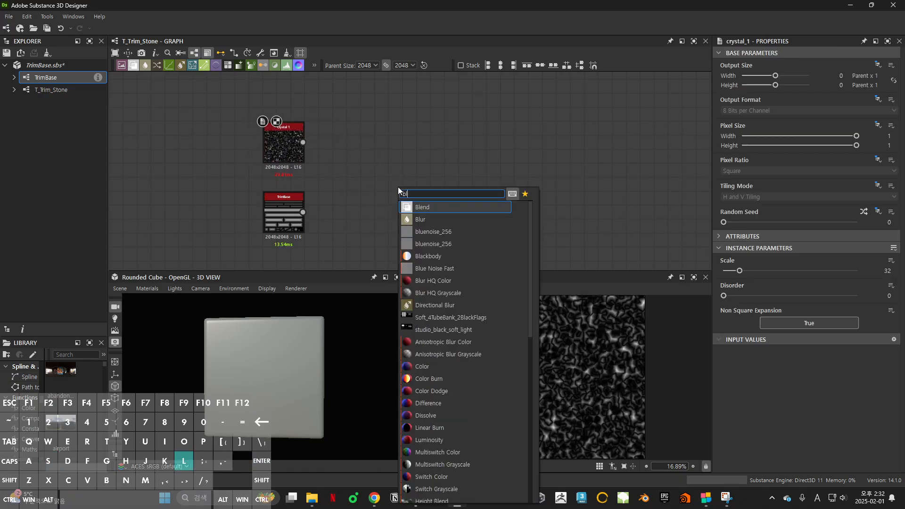
pyautogui.press('Return')
pyautogui.moveTo(303, 212); pyautogui.dragTo(376, 184)
pyautogui.moveTo(376, 175); pyautogui.dragTo(281, 134)
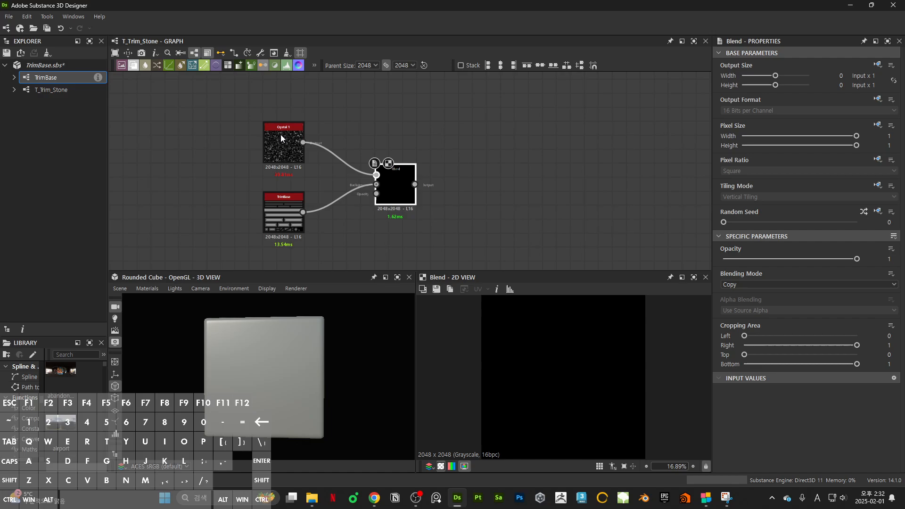
pyautogui.moveTo(396, 192); pyautogui.dragTo(465, 194)
# Add a Histogram Range node beside TrimBase and feed it from the TrimBase output
pyautogui.scroll(1, 400, 228)
pyautogui.press('space')
pyautogui.write('his')
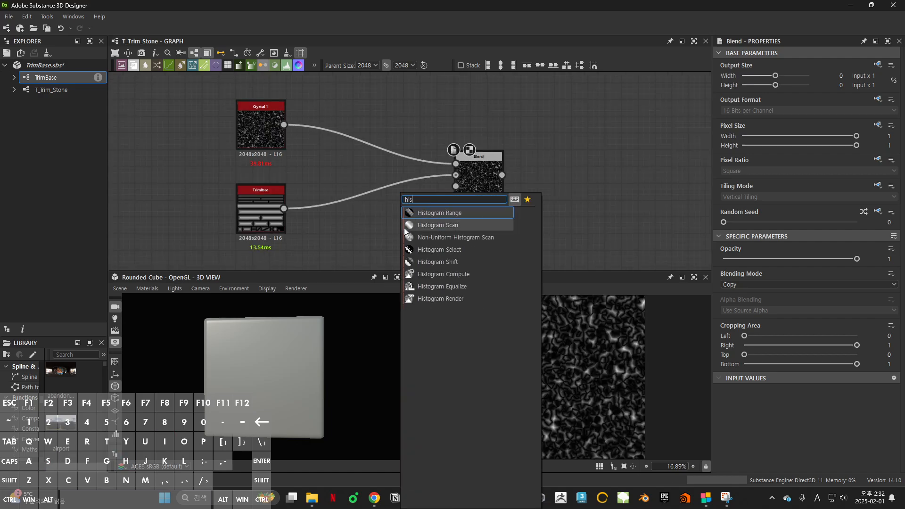
pyautogui.click(432, 214)
pyautogui.moveTo(284, 208); pyautogui.dragTo(361, 207)
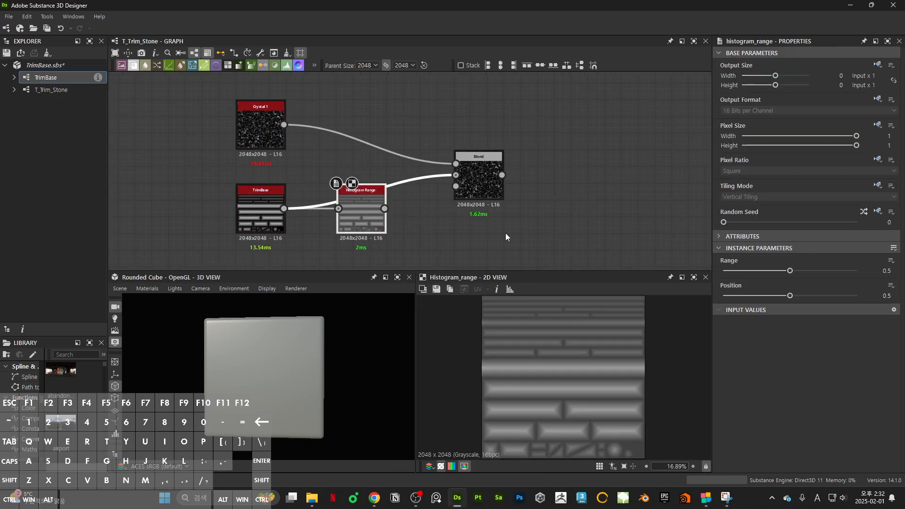
# Set the TrimBase Histogram Range to a Range of 1 and a Position of 0.75
pyautogui.moveTo(789, 271); pyautogui.dragTo(856, 271)
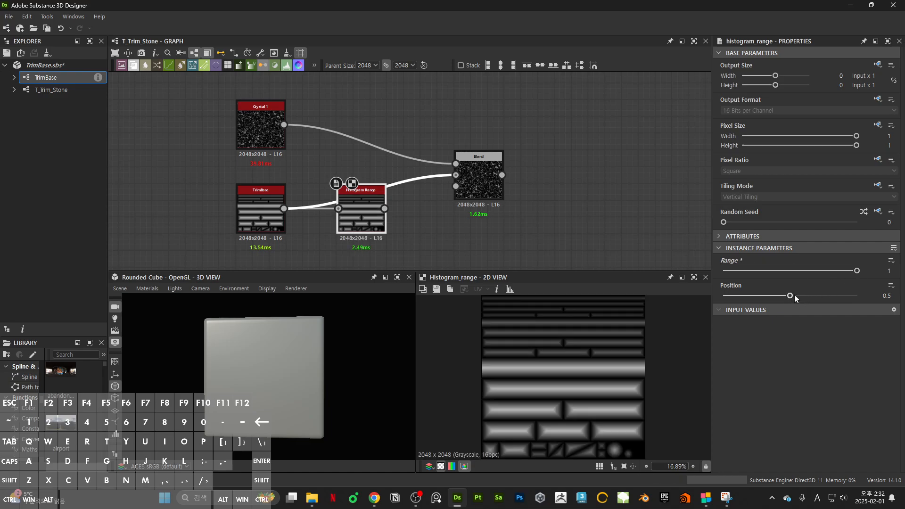
pyautogui.moveTo(790, 295); pyautogui.dragTo(812, 296)
pyautogui.write('0.75')
pyautogui.press('Return')
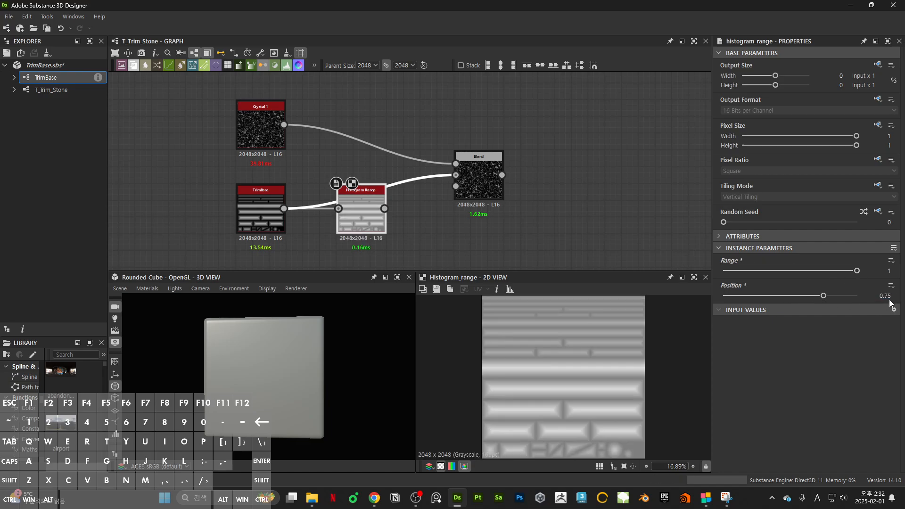
# Duplicate the Histogram Range beside Crystal 1, feed it from Crystal 1 and set its Range and Position to 0.5
pyautogui.click(355, 217)
pyautogui.hotkey('ctrl', 'c')
pyautogui.hotkey('ctrl', 'v')
pyautogui.moveTo(383, 217); pyautogui.dragTo(365, 131)
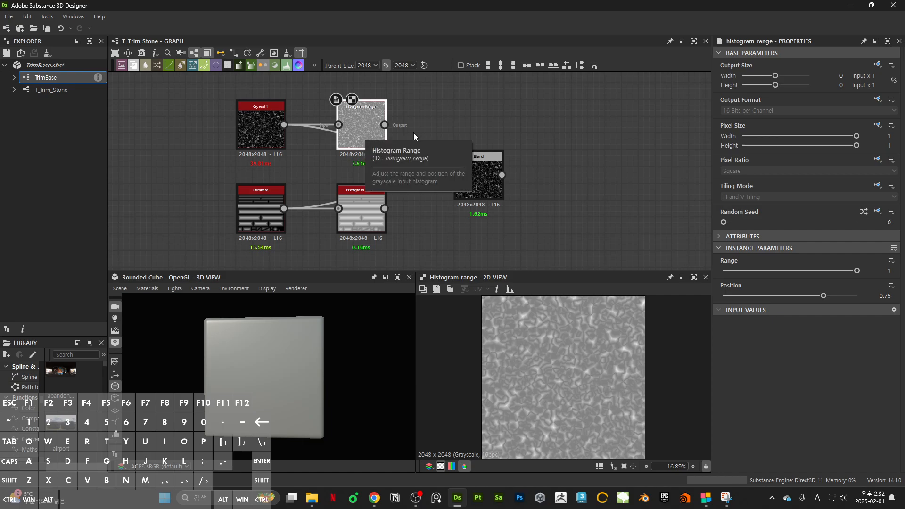
pyautogui.press('Return')
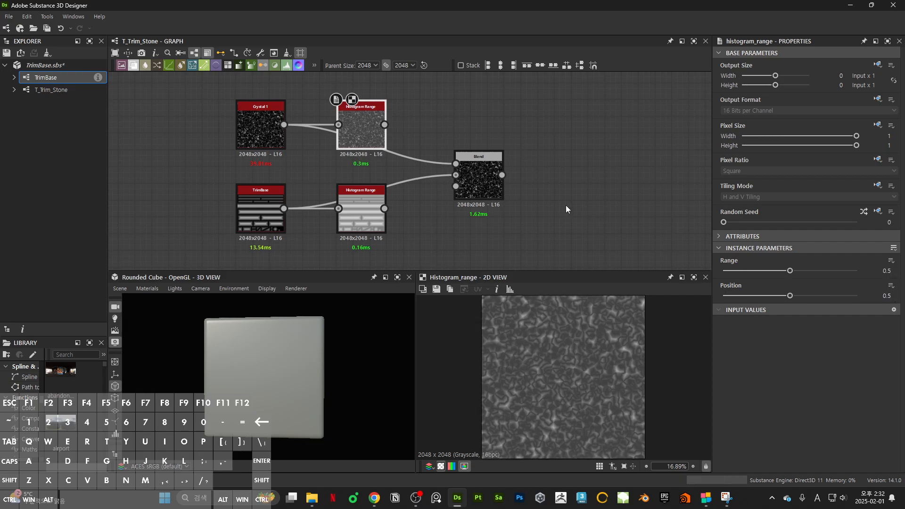
pyautogui.moveTo(443, 154); pyautogui.dragTo(455, 164)
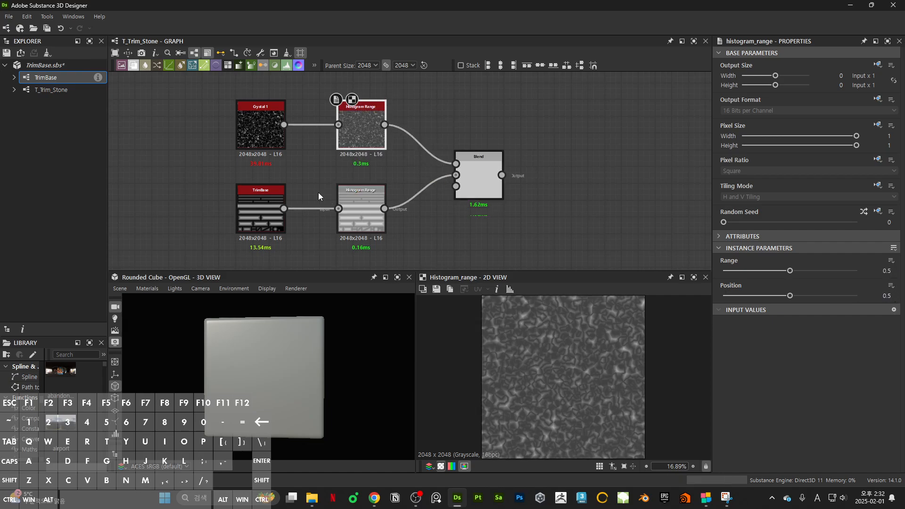
# Set the Blend's blending mode to Subtract and inspect the resulting trim detail up close
pyautogui.click(476, 182)
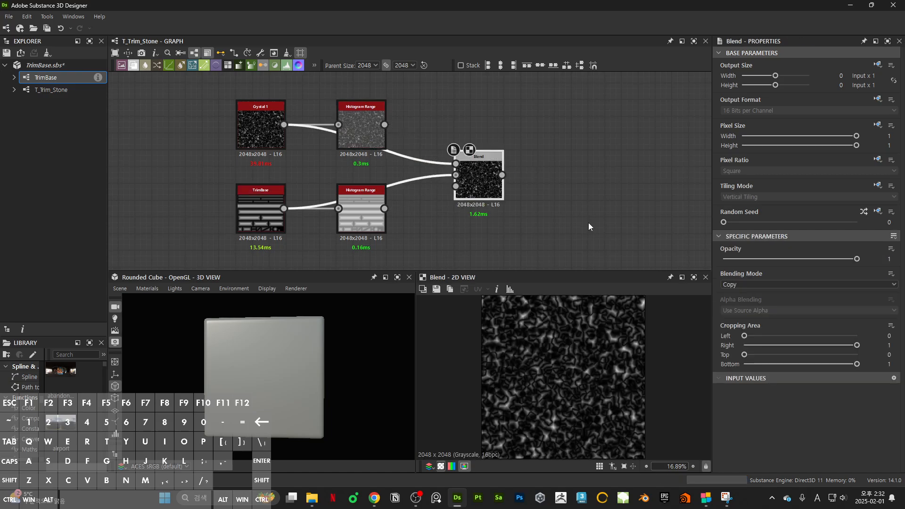
pyautogui.click(763, 287)
pyautogui.click(750, 311)
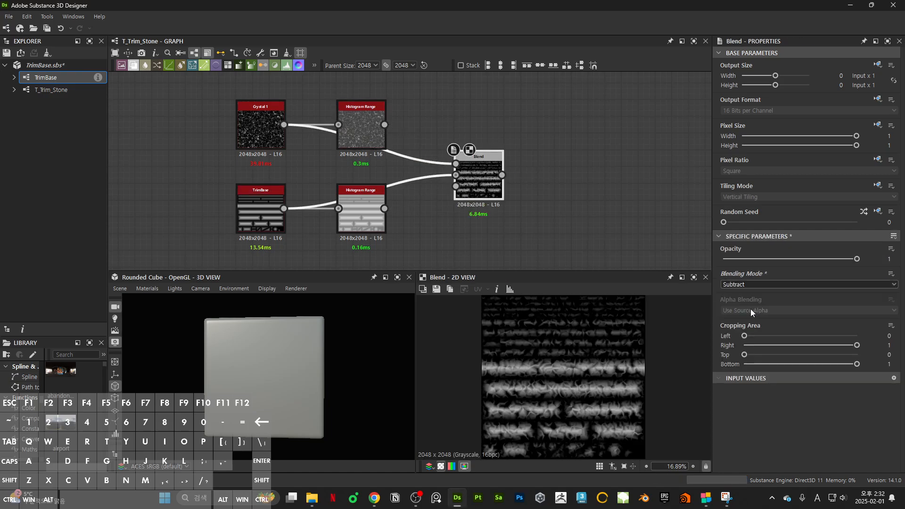
pyautogui.scroll(8, 606, 349)
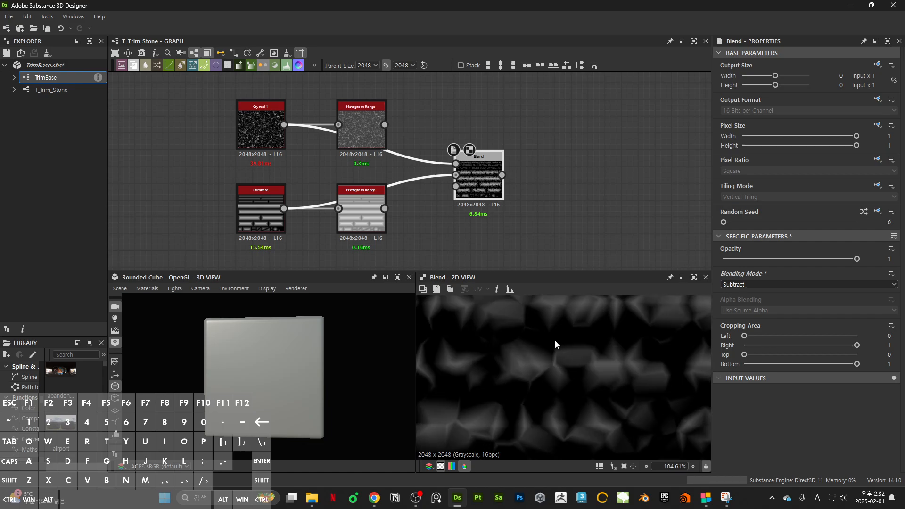
pyautogui.scroll(-7, 589, 351)
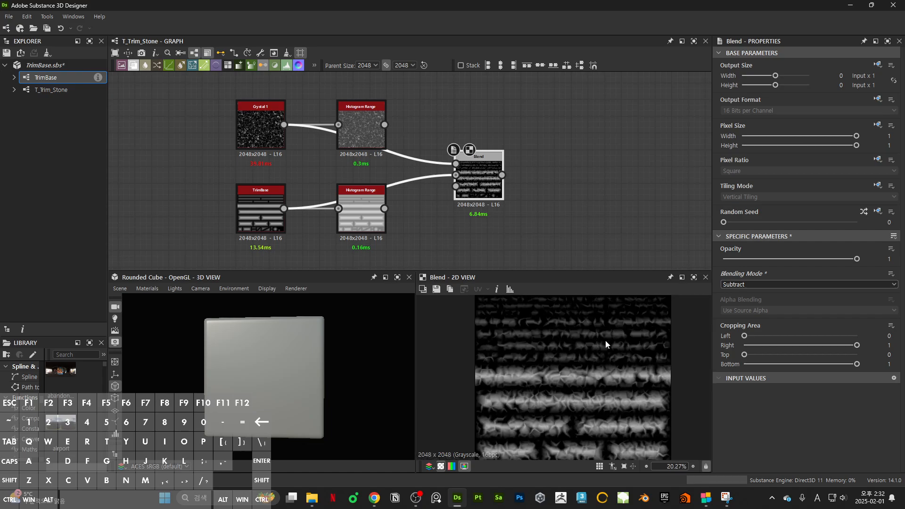
pyautogui.scroll(7, 607, 345)
pyautogui.scroll(-8, 622, 325)
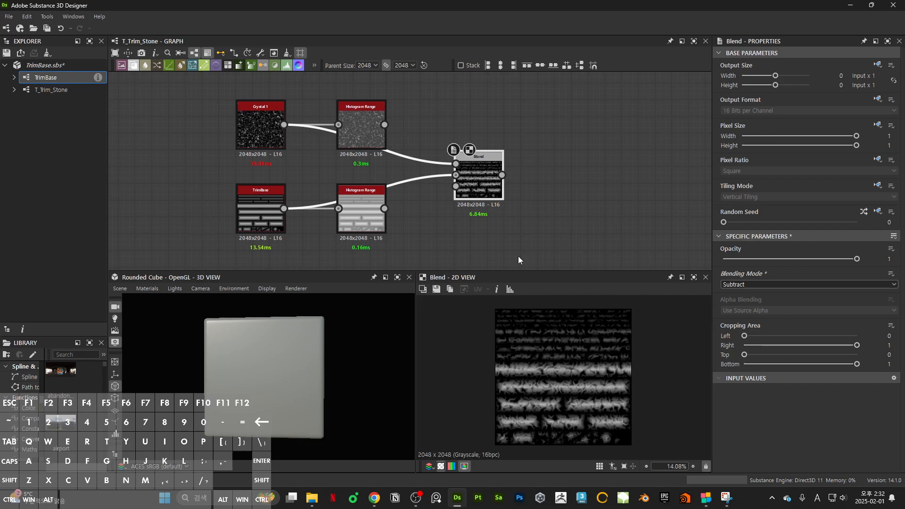
# Connect the Crystal 1 Histogram Range to the Blend's foreground and the TrimBase one to its background, and preview these nodes
pyautogui.moveTo(385, 124); pyautogui.dragTo(455, 164)
pyautogui.moveTo(384, 208); pyautogui.dragTo(455, 175)
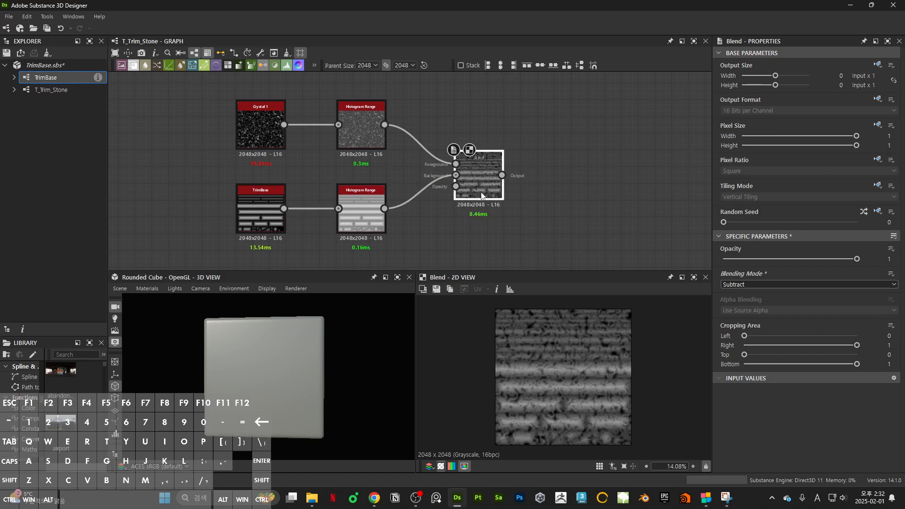
pyautogui.click(364, 134)
pyautogui.doubleClick(364, 210)
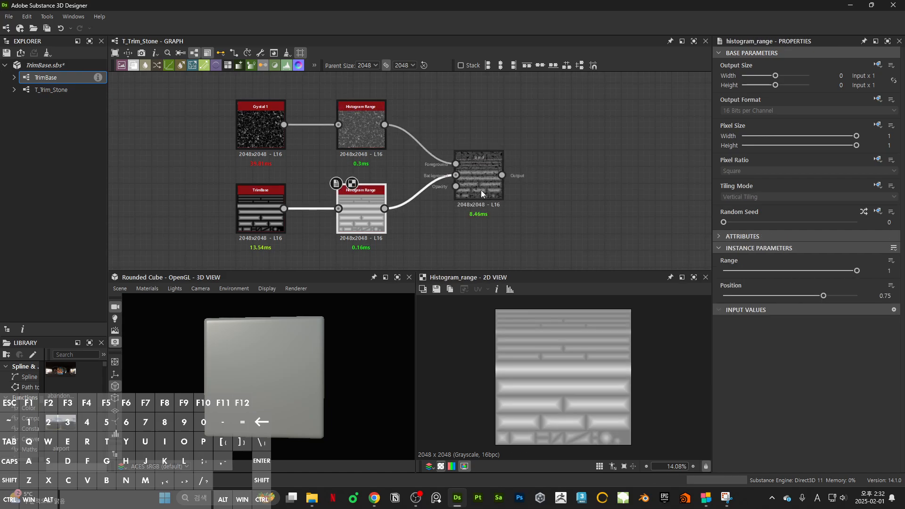
pyautogui.click(489, 181)
pyautogui.doubleClick(360, 128)
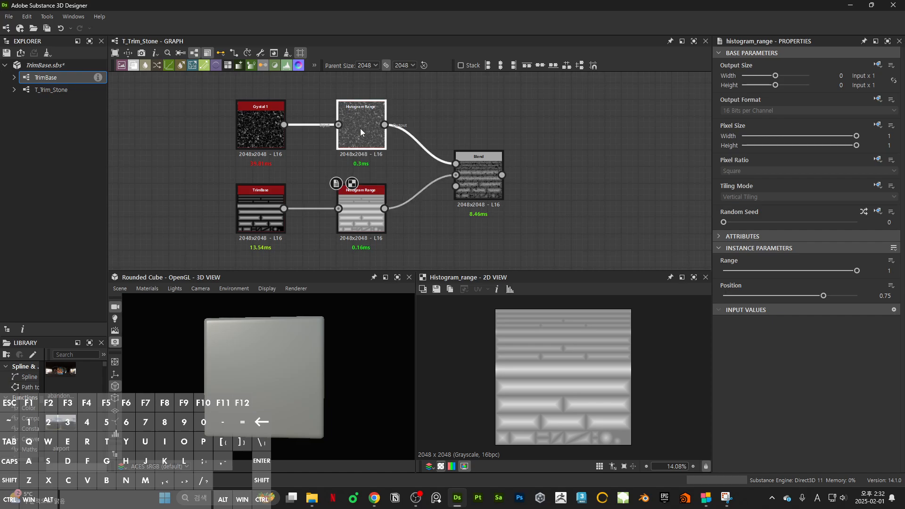
# Preview the Subtract Blend and lower its opacity to about 0.43
pyautogui.doubleClick(495, 194)
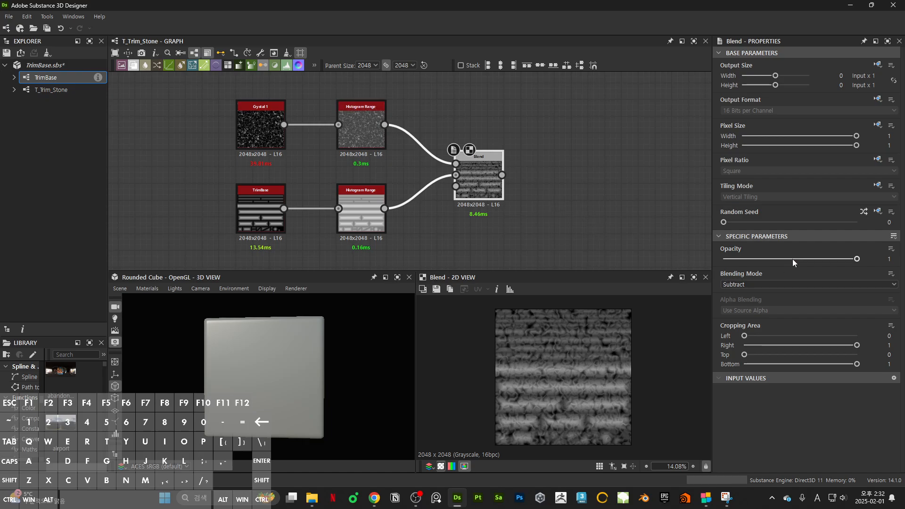
pyautogui.click(767, 259)
pyautogui.moveTo(767, 260); pyautogui.dragTo(778, 260)
# Add a Levels node after the Blend, raise its black input level and strongly lower its white input level
pyautogui.moveTo(581, 194); pyautogui.dragTo(513, 197, button='middle')
pyautogui.press('space')
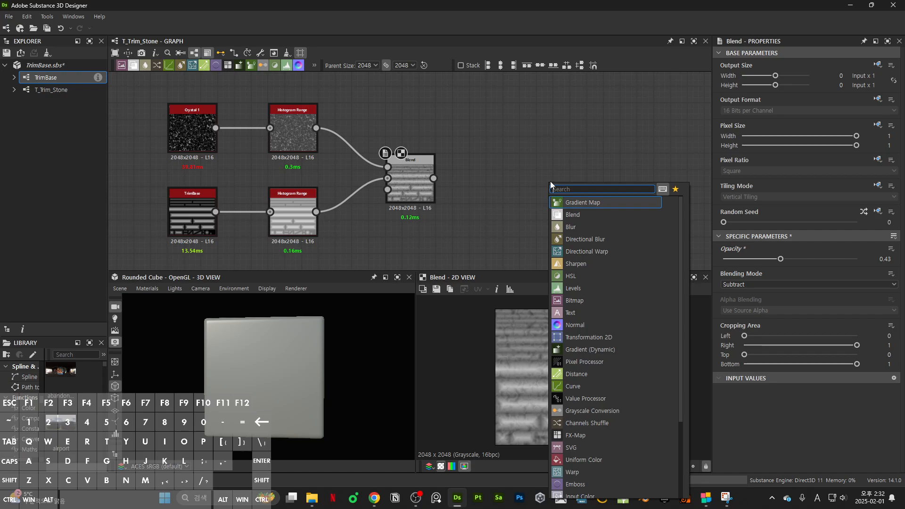
pyautogui.click(606, 203)
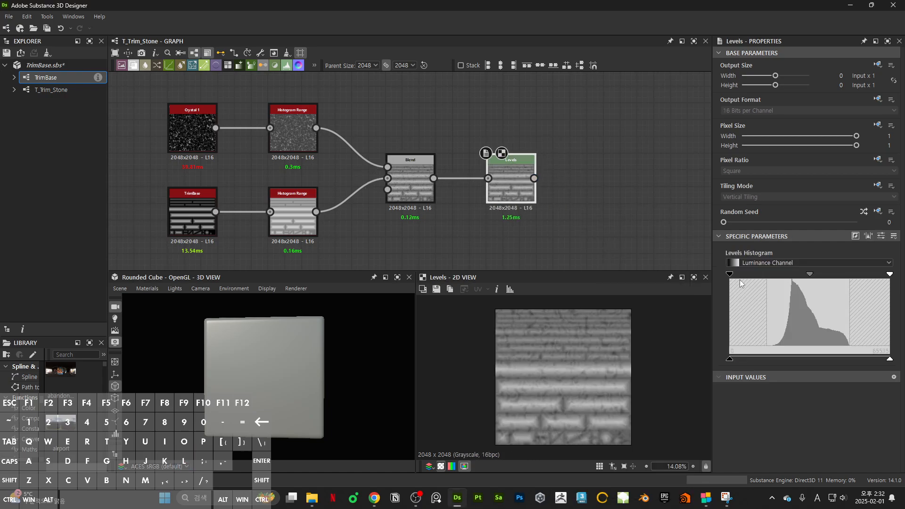
pyautogui.moveTo(759, 284); pyautogui.dragTo(765, 282)
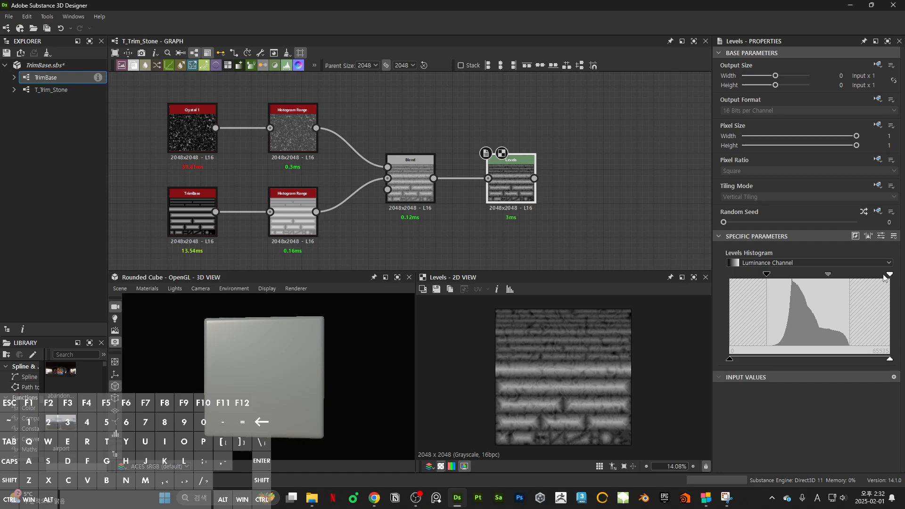
pyautogui.moveTo(889, 275); pyautogui.dragTo(799, 275)
# Lower the Subtract Blend's opacity to 0.16
pyautogui.moveTo(471, 202); pyautogui.dragTo(577, 217, button='middle')
pyautogui.scroll(2, 521, 213)
pyautogui.click(521, 213)
pyautogui.moveTo(779, 259); pyautogui.dragTo(745, 259)
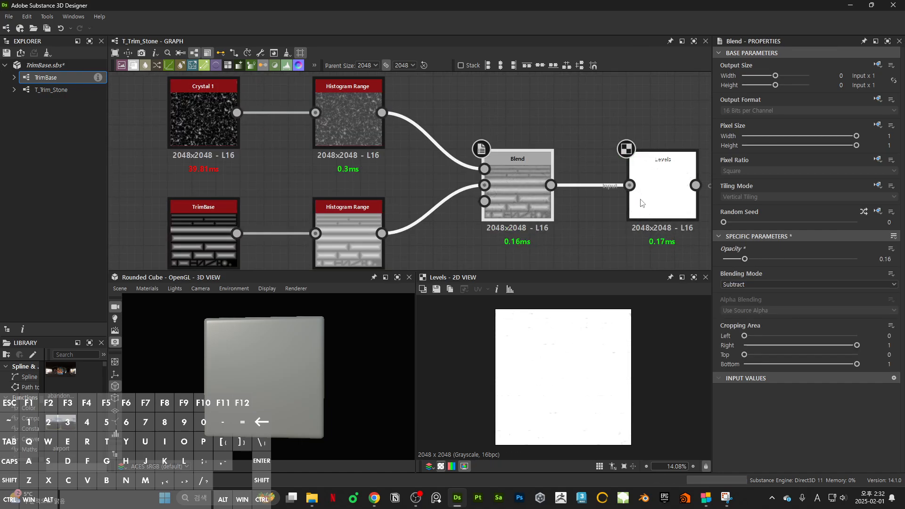
# Tighten the Levels black and white inputs around the lower half of the histogram for white bricks with dark rough edges, comparing against the Blend
pyautogui.click(642, 202)
pyautogui.moveTo(800, 275); pyautogui.dragTo(820, 276)
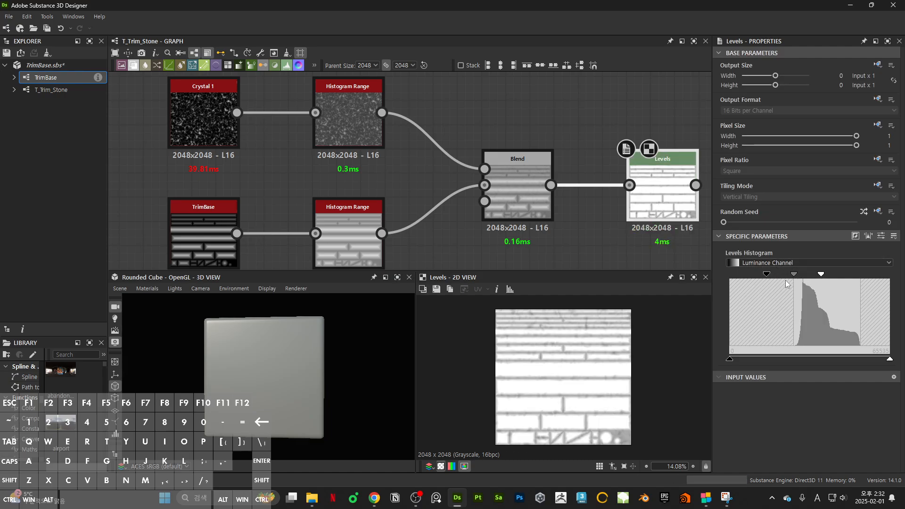
pyautogui.scroll(4, 596, 389)
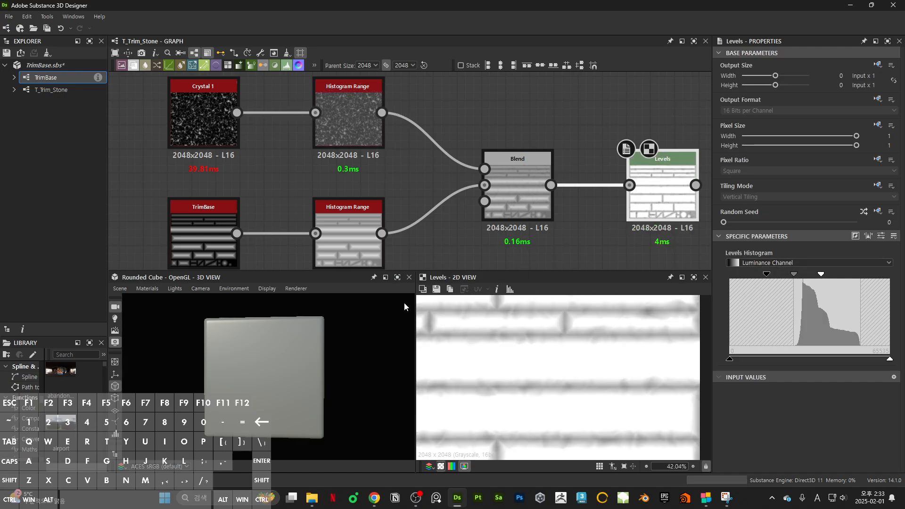
pyautogui.doubleClick(520, 191)
pyautogui.doubleClick(657, 193)
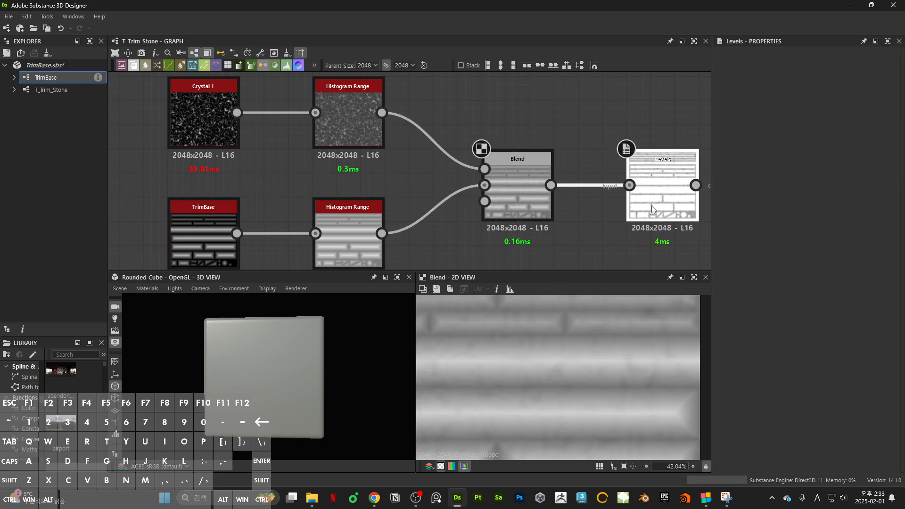
pyautogui.moveTo(768, 274); pyautogui.dragTo(815, 276)
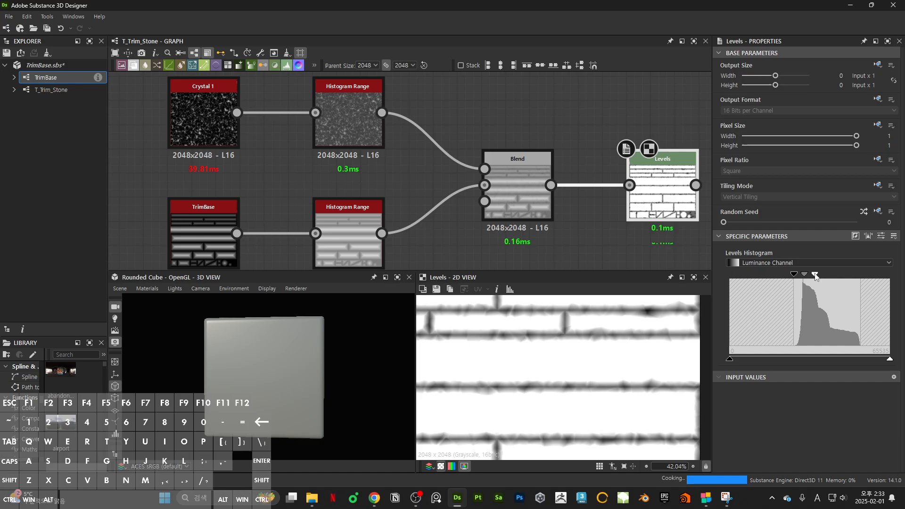
# Set the Crystal 1 noise's Scale to 17 and check the whole trim sheet
pyautogui.click(236, 139)
pyautogui.moveTo(739, 270); pyautogui.dragTo(732, 271)
pyautogui.scroll(-5, 574, 369)
pyautogui.scroll(-4, 573, 211)
pyautogui.moveTo(525, 187); pyautogui.dragTo(258, 185, button='middle')
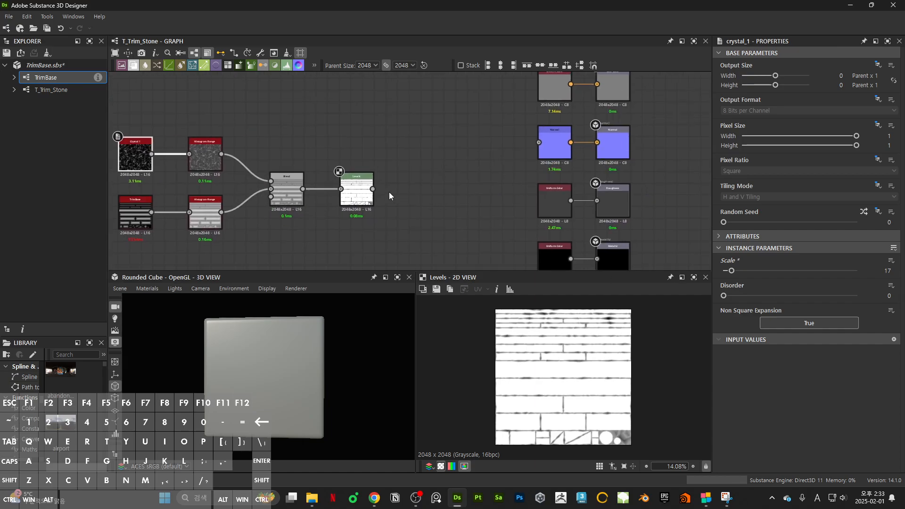
# Add a Histogram Scan node below the TrimBase Histogram Range and feed it from TrimBase
pyautogui.moveTo(381, 189); pyautogui.dragTo(518, 210, button='middle')
pyautogui.scroll(1, 518, 209)
pyautogui.moveTo(521, 242); pyautogui.dragTo(383, 224, button='middle')
pyautogui.press('space')
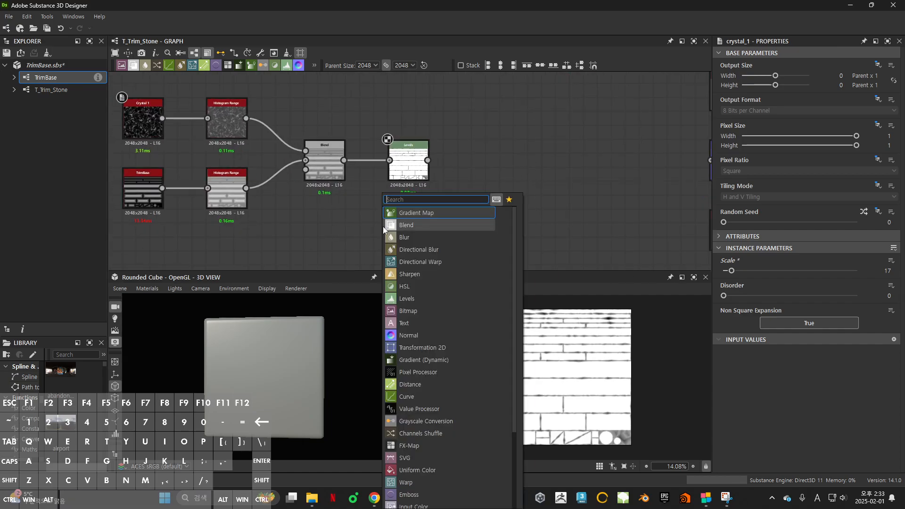
pyautogui.write('his')
pyautogui.click(400, 225)
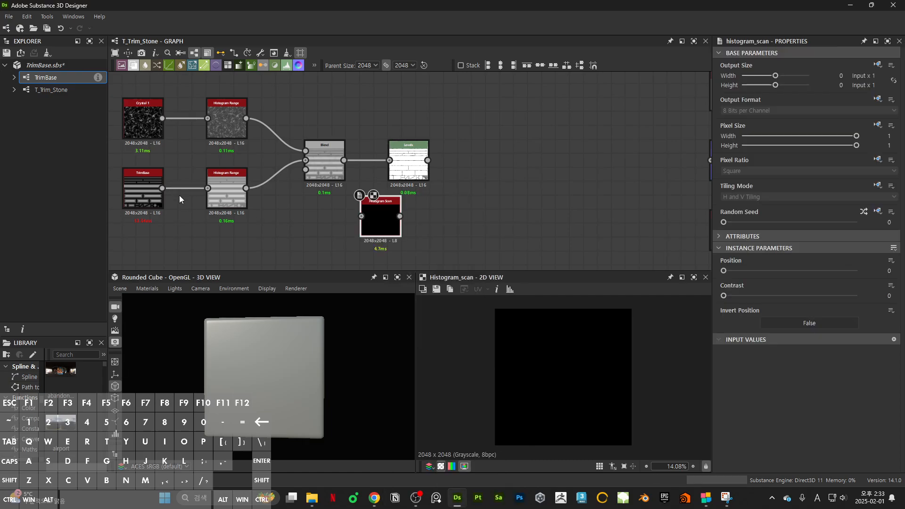
pyautogui.moveTo(162, 188); pyautogui.dragTo(362, 216)
pyautogui.moveTo(380, 222); pyautogui.dragTo(276, 248)
# Set the Histogram Scan's Position to 1 and inspect the brick gaps up close
pyautogui.moveTo(723, 270); pyautogui.dragTo(857, 270)
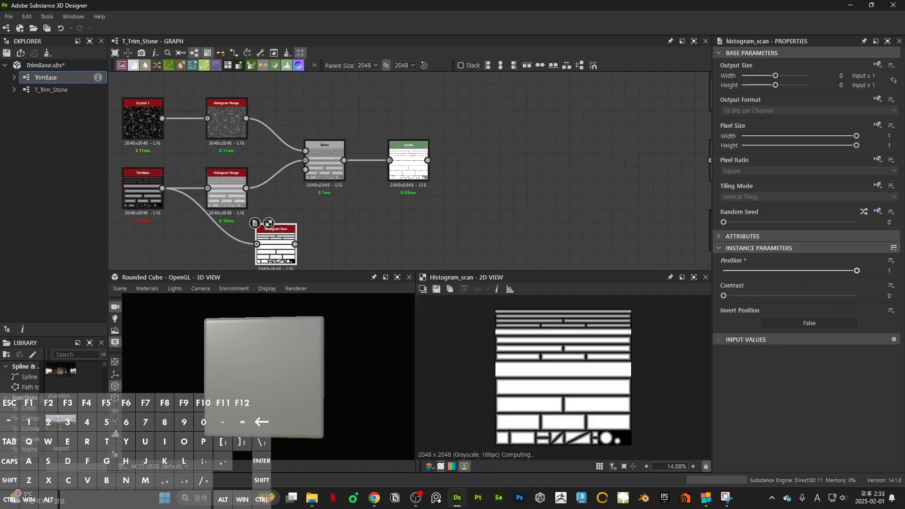
pyautogui.scroll(3, 616, 422)
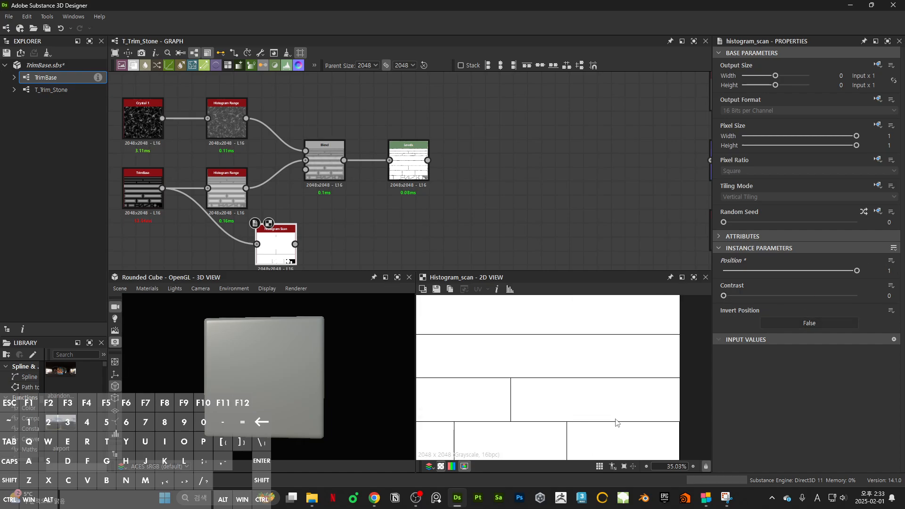
pyautogui.scroll(3, 616, 422)
# Add a Distance node after the Histogram Scan and connect the scan's output to both of its inputs
pyautogui.moveTo(297, 257); pyautogui.dragTo(456, 220, button='middle')
pyautogui.scroll(2, 457, 220)
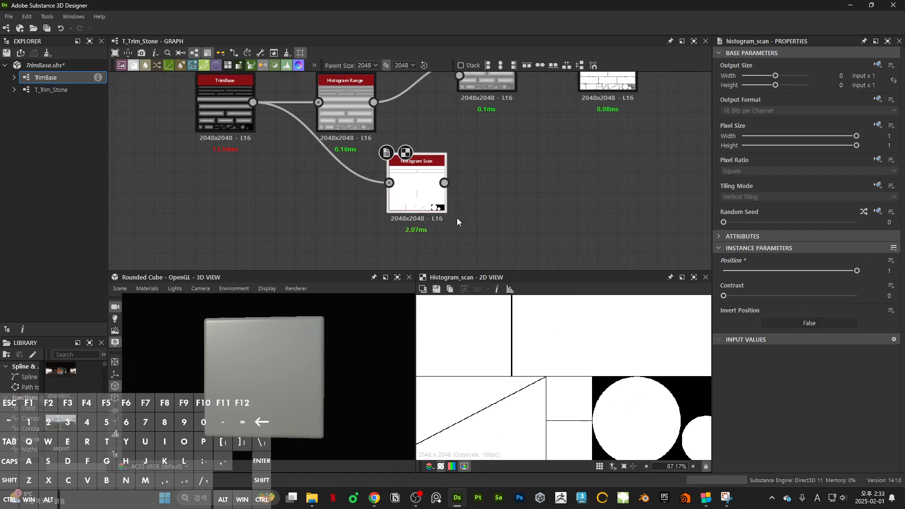
pyautogui.scroll(2, 457, 218)
pyautogui.press('space')
pyautogui.write('d')
pyautogui.click(555, 215)
pyautogui.moveTo(439, 168); pyautogui.dragTo(489, 178)
pyautogui.moveTo(489, 159); pyautogui.dragTo(439, 169)
# Set the Distance node to Only Source with a Maximum Distance of 0.2
pyautogui.click(844, 314)
pyautogui.moveTo(728, 286); pyautogui.dragTo(720, 289)
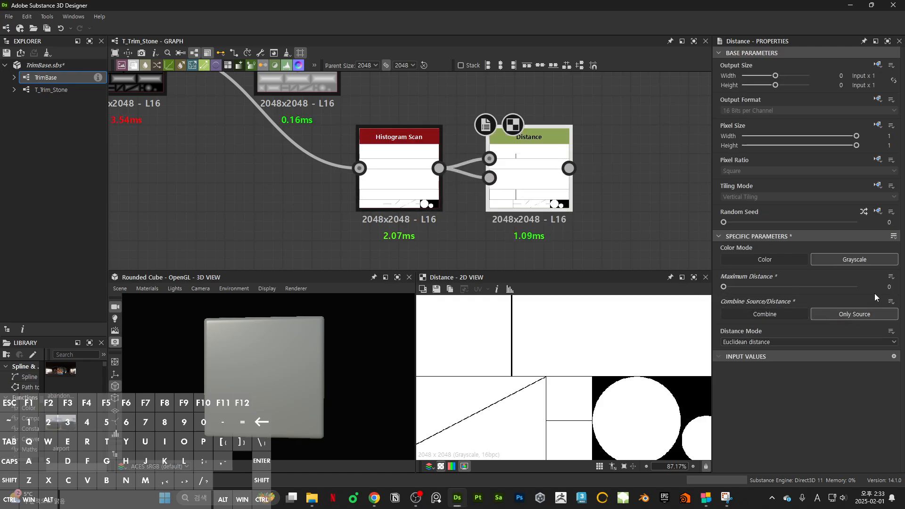
pyautogui.scroll(5, 576, 404)
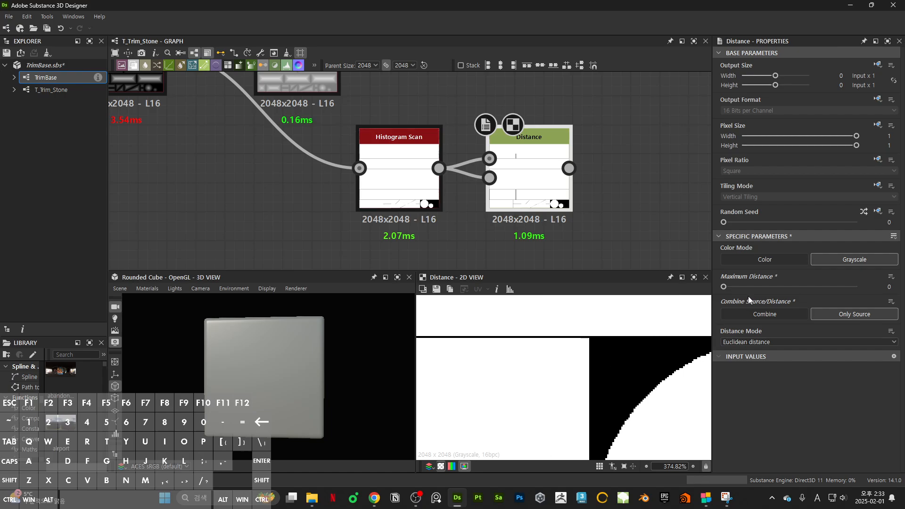
pyautogui.moveTo(721, 286); pyautogui.dragTo(719, 288)
pyautogui.doubleClick(887, 287)
pyautogui.write('0.2')
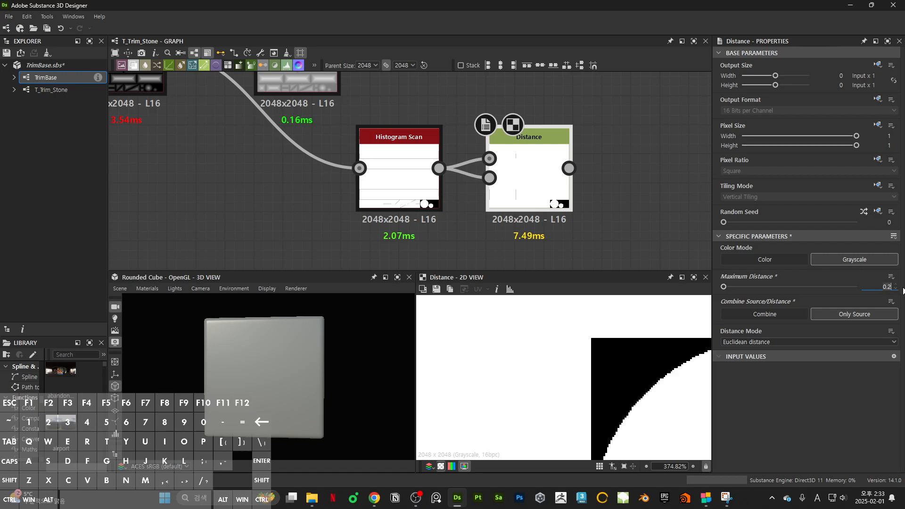
# Set the Distance node's Maximum Distance to 0.3 and inspect the gaps, circles and sheet borders
pyautogui.scroll(-7, 642, 376)
pyautogui.scroll(4, 552, 331)
pyautogui.moveTo(529, 370); pyautogui.dragTo(627, 358, button='middle')
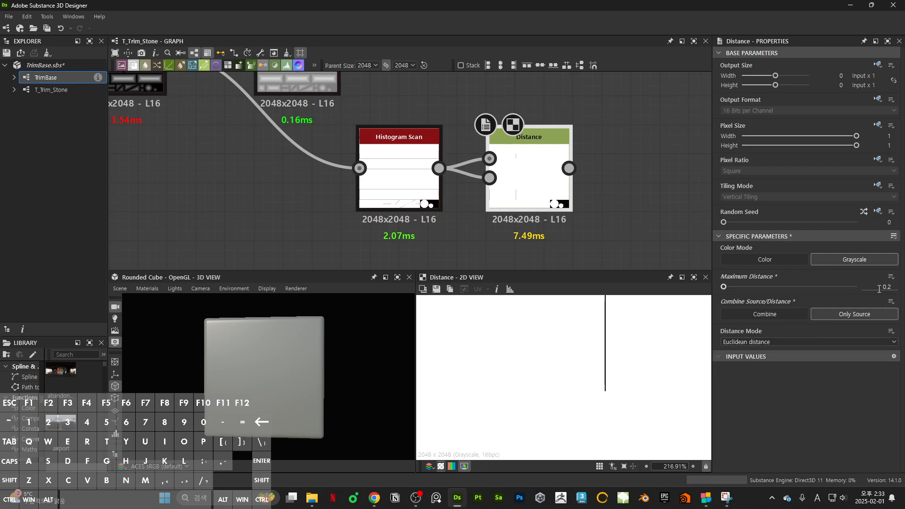
pyautogui.doubleClick(878, 288)
pyautogui.write('0.3')
pyautogui.press('Return')
pyautogui.scroll(-16, 605, 367)
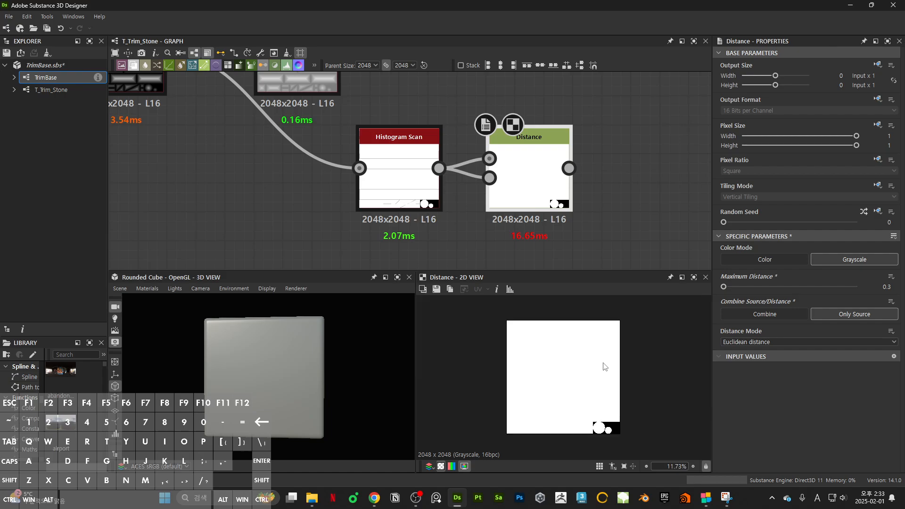
pyautogui.scroll(7, 615, 438)
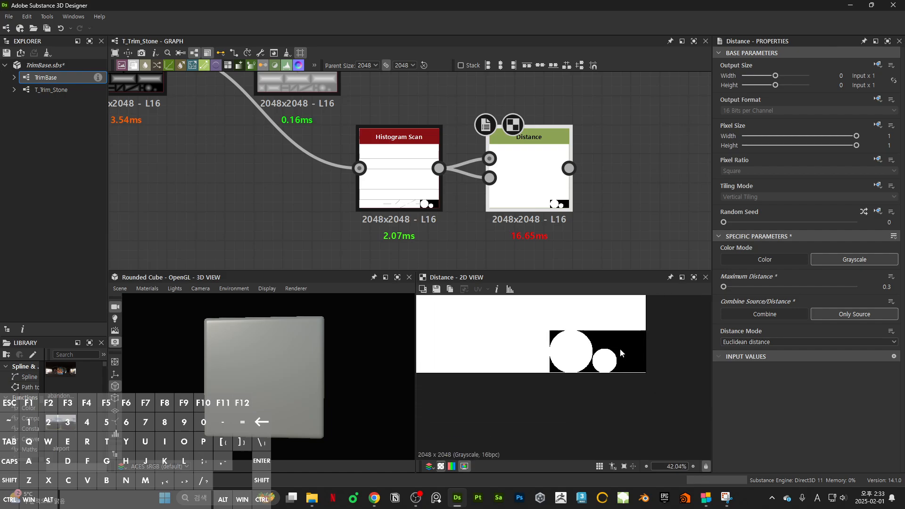
pyautogui.scroll(7, 563, 361)
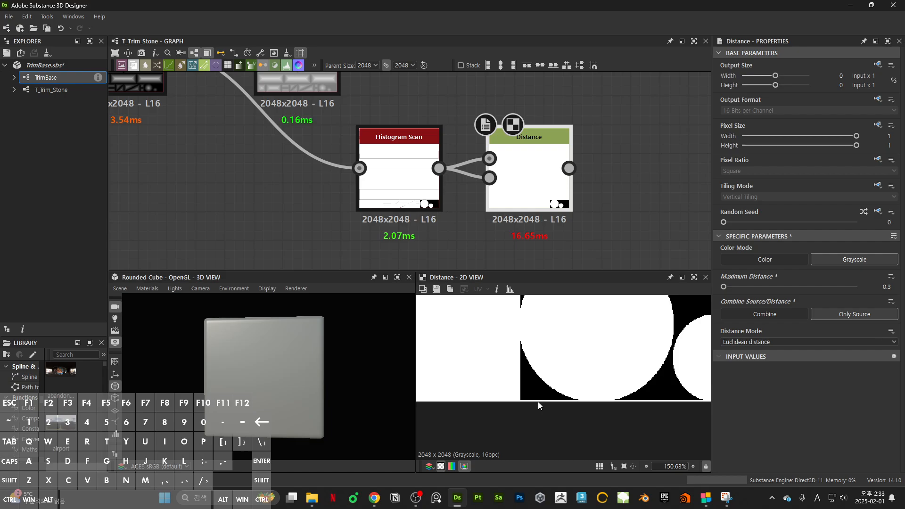
pyautogui.scroll(-15, 538, 402)
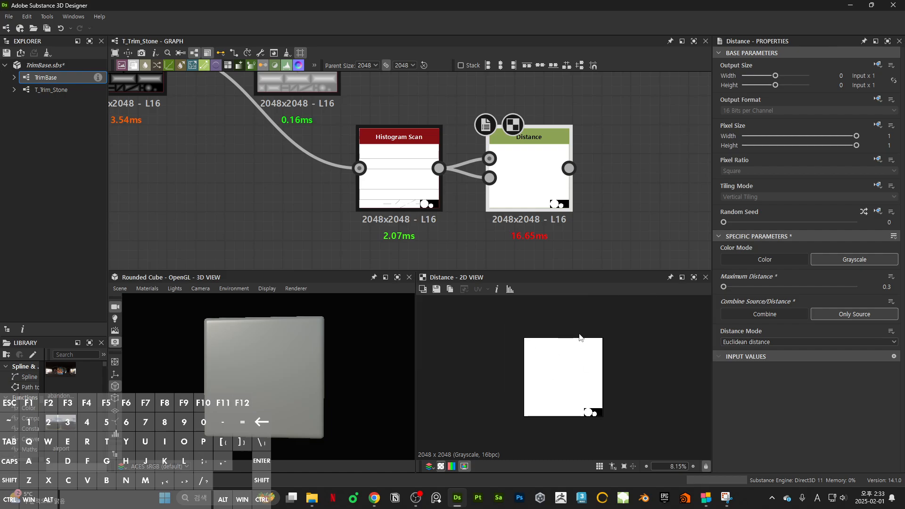
pyautogui.scroll(16, 598, 429)
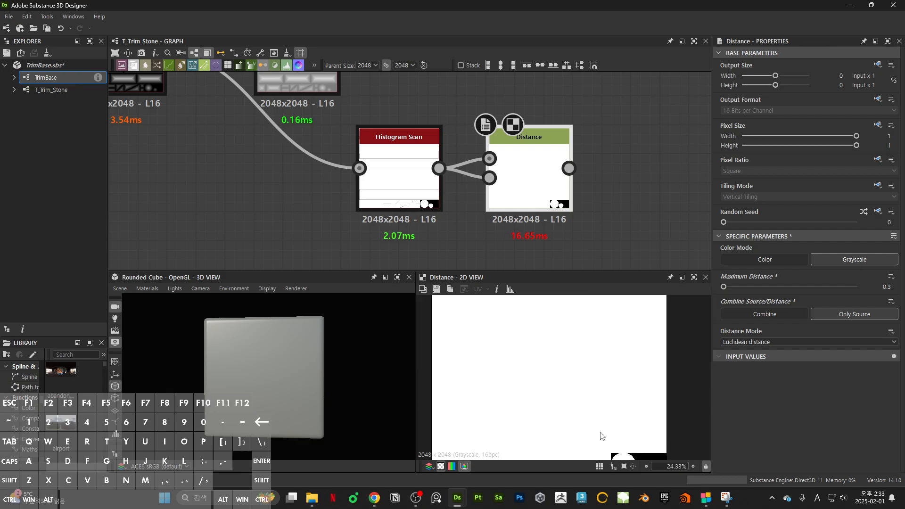
# Override the Distance node's inherited tiling mode with No Tiling and check the sheet's border near the circles
pyautogui.click(878, 185)
pyautogui.click(872, 223)
pyautogui.click(808, 197)
pyautogui.click(754, 204)
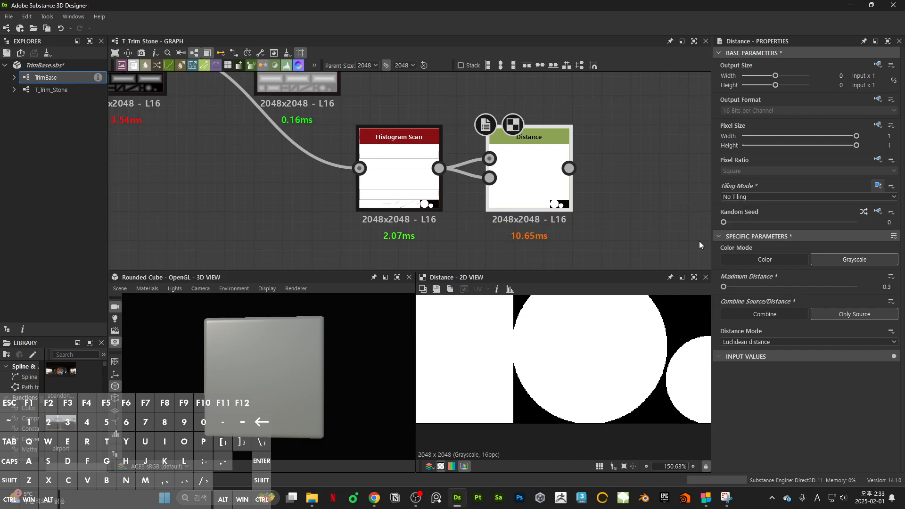
pyautogui.scroll(-3, 569, 412)
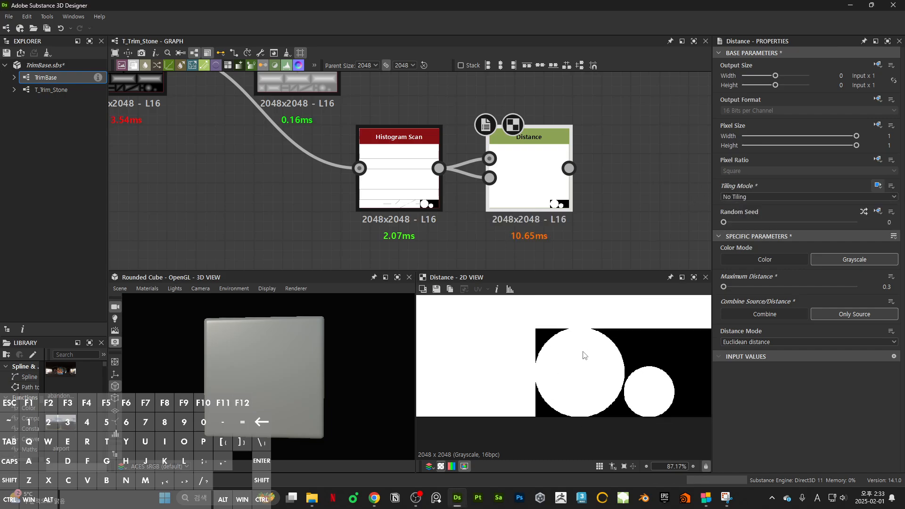
pyautogui.scroll(-10, 584, 355)
# Add a Blend with Levels as foreground and Distance as background, and set its blending mode to Multiply
pyautogui.scroll(-6, 552, 189)
pyautogui.scroll(4, 528, 141)
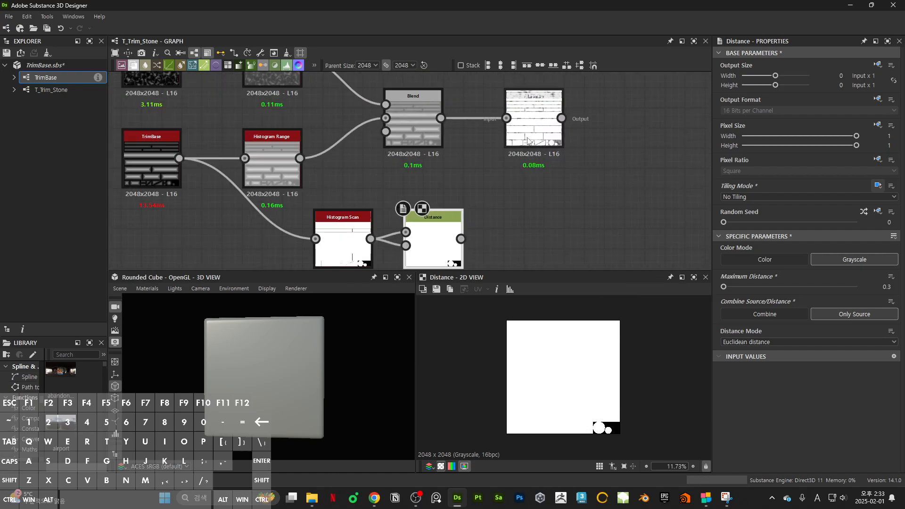
pyautogui.click(528, 140)
pyautogui.press('space')
pyautogui.write('blen')
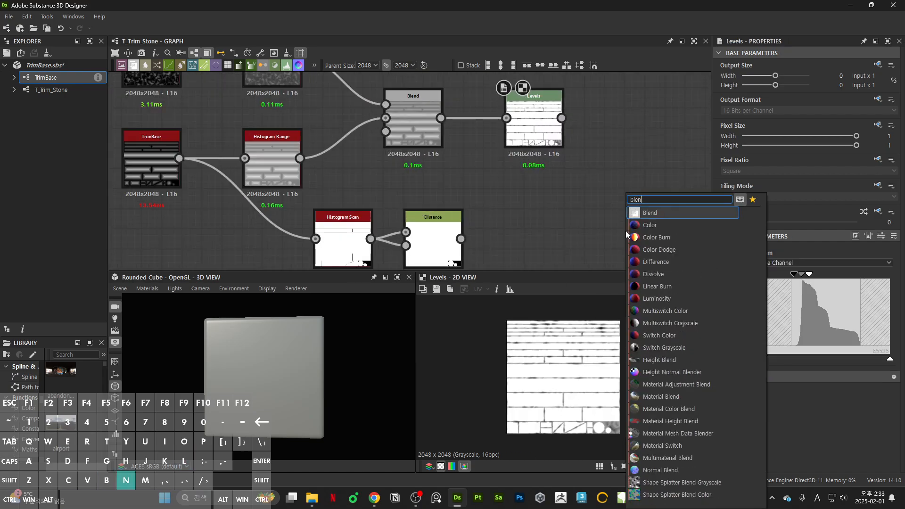
pyautogui.press('Return')
pyautogui.moveTo(607, 238); pyautogui.dragTo(461, 238)
pyautogui.click(745, 282)
pyautogui.click(746, 315)
# Connect the Multiply Blend's output to the Normal node and inspect the relief on the 3D cube
pyautogui.scroll(-3, 566, 166)
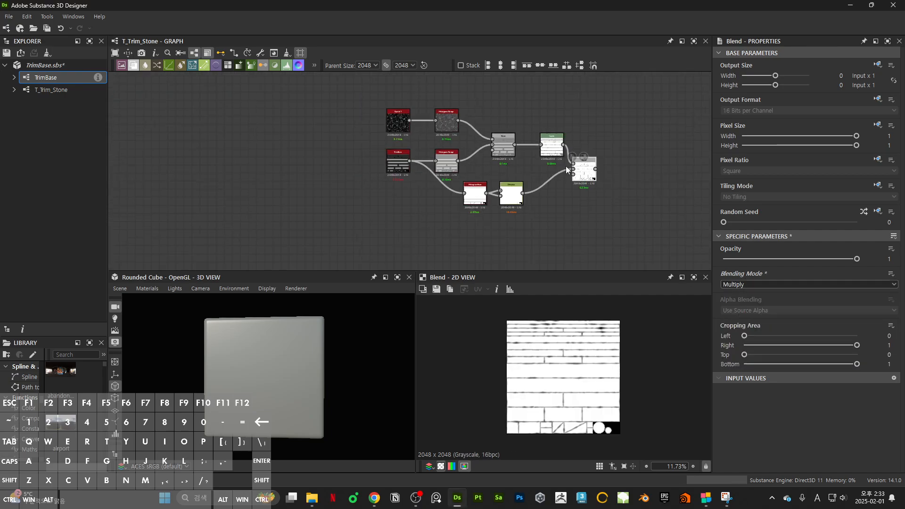
pyautogui.moveTo(565, 166); pyautogui.dragTo(450, 185, button='middle')
pyautogui.scroll(2, 507, 182)
pyautogui.moveTo(467, 188); pyautogui.dragTo(657, 154)
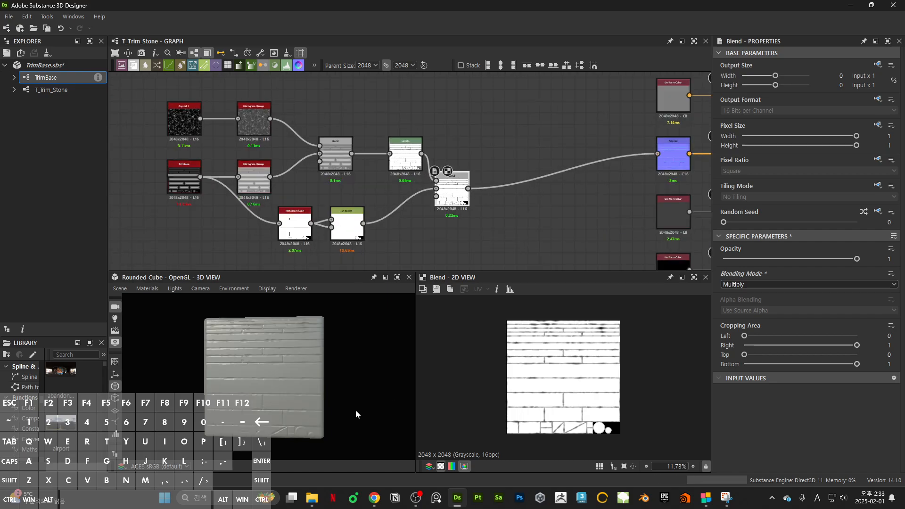
pyautogui.moveTo(356, 411); pyautogui.dragTo(302, 391)
pyautogui.moveTo(300, 336); pyautogui.dragTo(313, 394, button='right')
pyautogui.moveTo(313, 394); pyautogui.dragTo(330, 453, button='middle')
pyautogui.moveTo(361, 349); pyautogui.dragTo(343, 320, button='right')
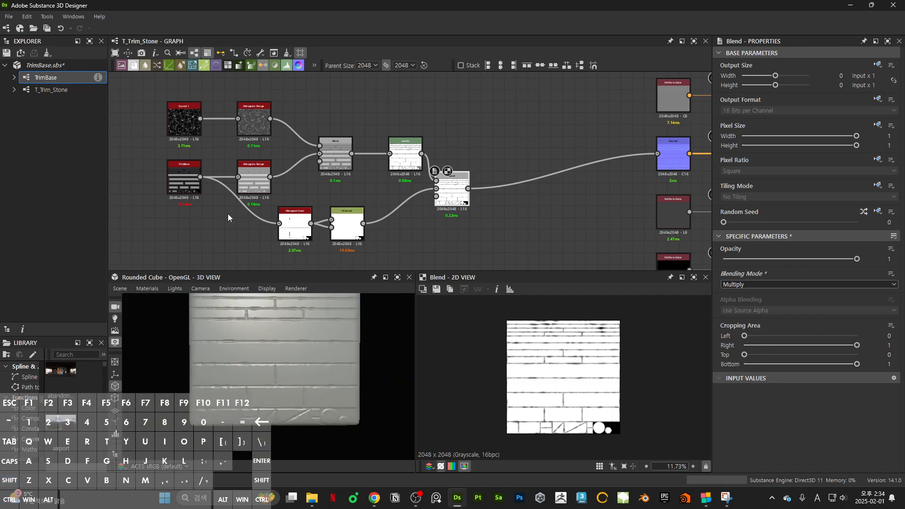
# Preview the TrimBase and Crystal 1 nodes, and examine the trim relief on the cube in a maximised 3D view
pyautogui.doubleClick(180, 188)
pyautogui.moveTo(180, 188); pyautogui.dragTo(183, 201)
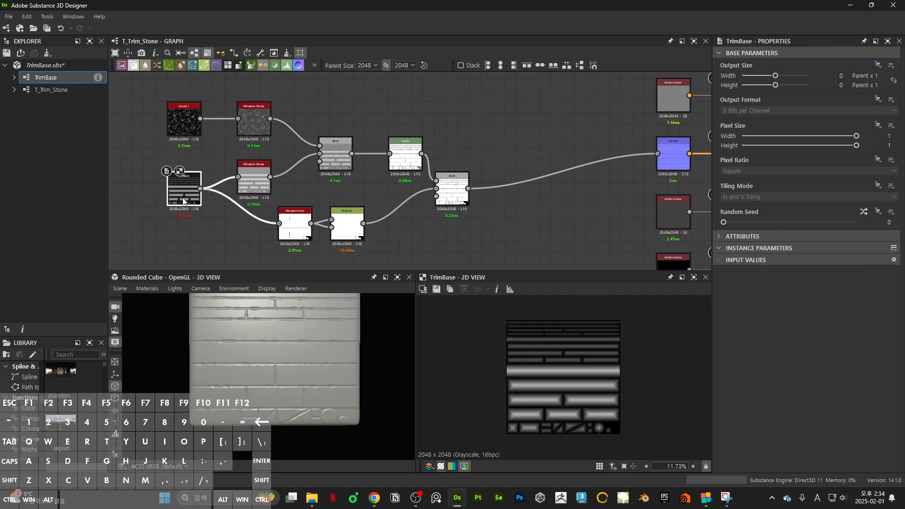
pyautogui.doubleClick(180, 120)
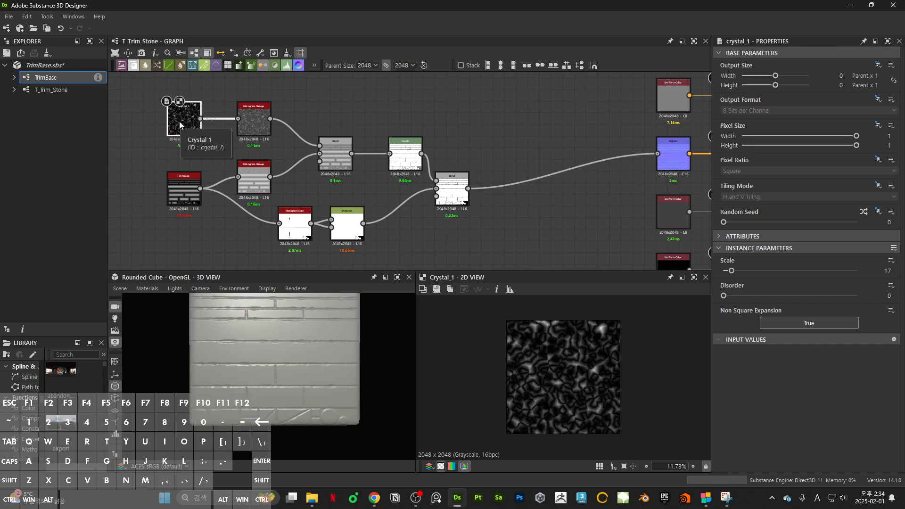
pyautogui.click(397, 277)
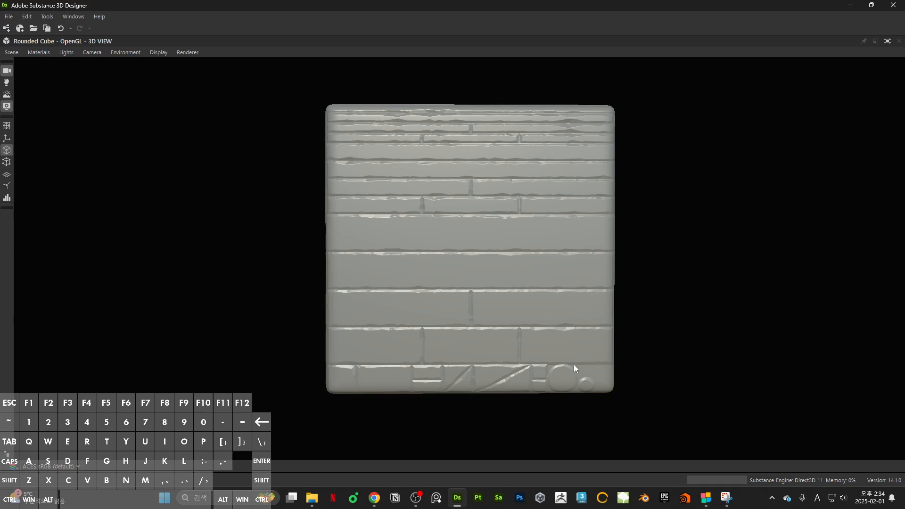
pyautogui.click(887, 41)
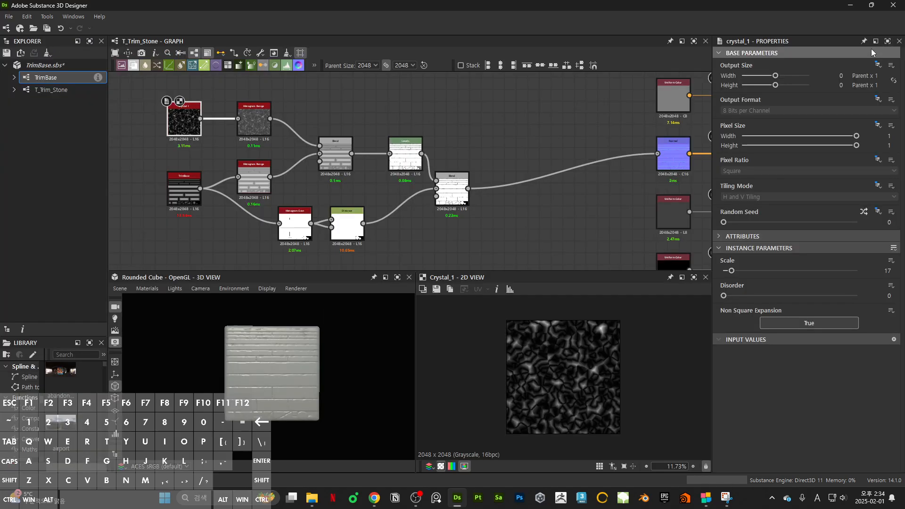
# Zoom in on the rounded cube in the 3D view and inspect the brick relief under different angles
pyautogui.scroll(4, 320, 366)
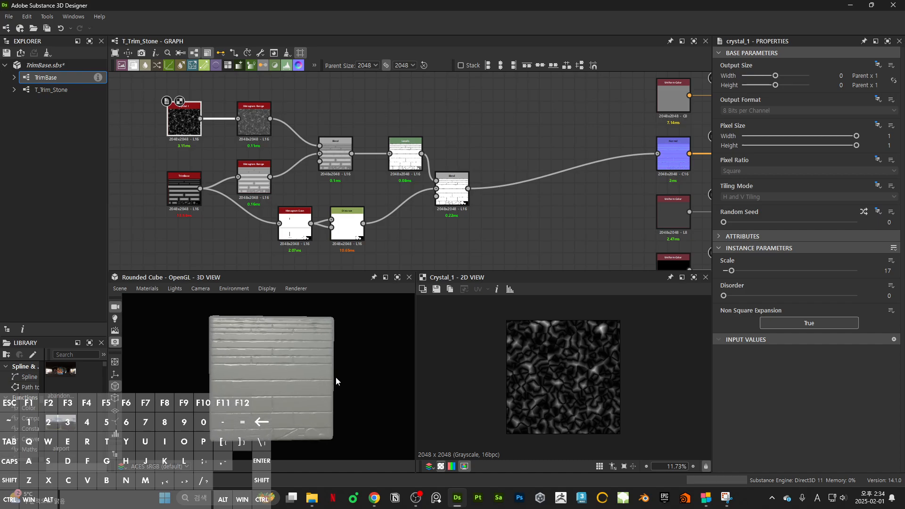
pyautogui.moveTo(338, 378); pyautogui.dragTo(343, 397)
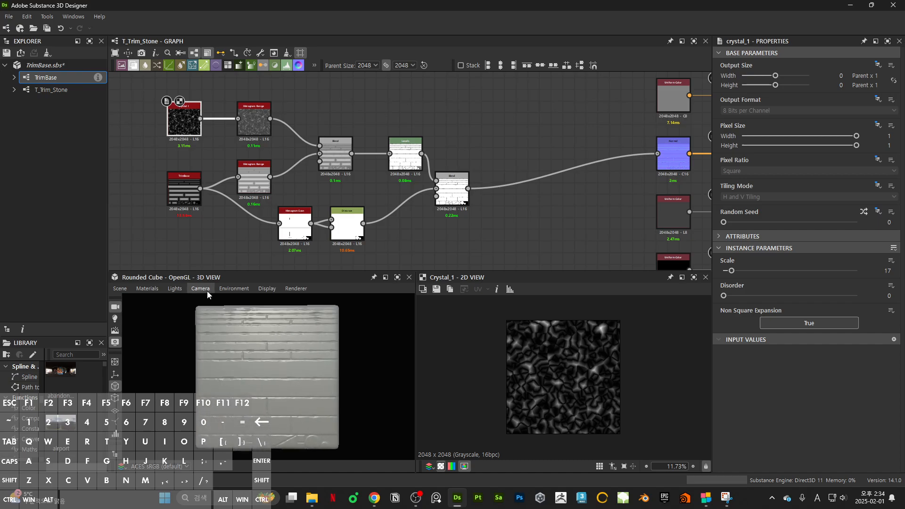
pyautogui.moveTo(275, 352); pyautogui.dragTo(272, 352)
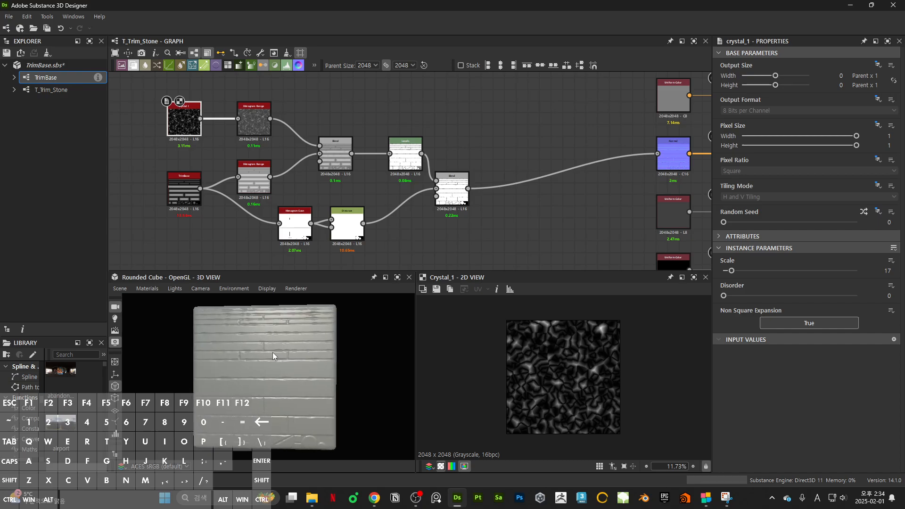
# Open the TrimBase graph and examine its Out height map in a maximised 2D view, then restore the layout
pyautogui.doubleClick(53, 78)
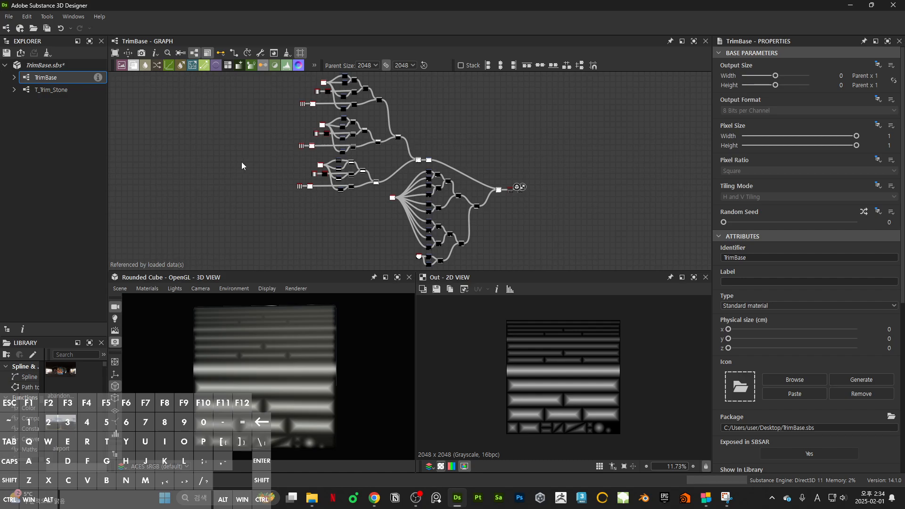
pyautogui.click(693, 278)
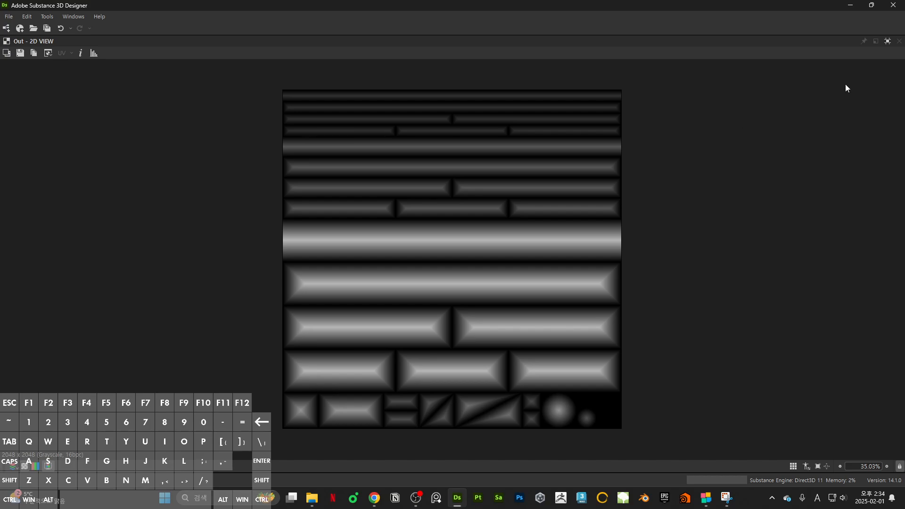
pyautogui.click(888, 41)
pyautogui.moveTo(565, 226)
pyautogui.mouseDown(button='middle')
pyautogui.moveTo(550, 216)
pyautogui.moveTo(552, 225)
pyautogui.mouseUp(button='middle')
pyautogui.moveTo(511, 226); pyautogui.dragTo(470, 221)
pyautogui.click(500, 225)
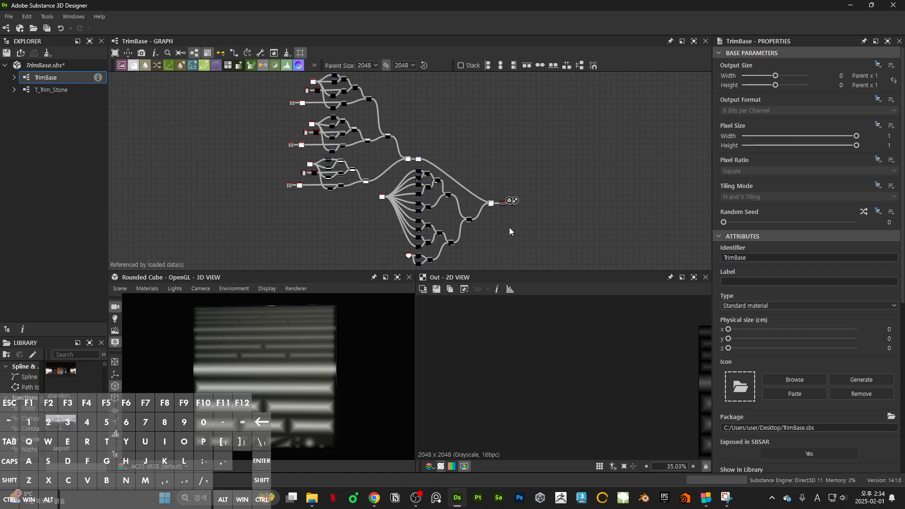
# Preview TrimBase's Bevel node and examine the shape, transform and blend branches that build the trim sheet
pyautogui.scroll(4, 504, 219)
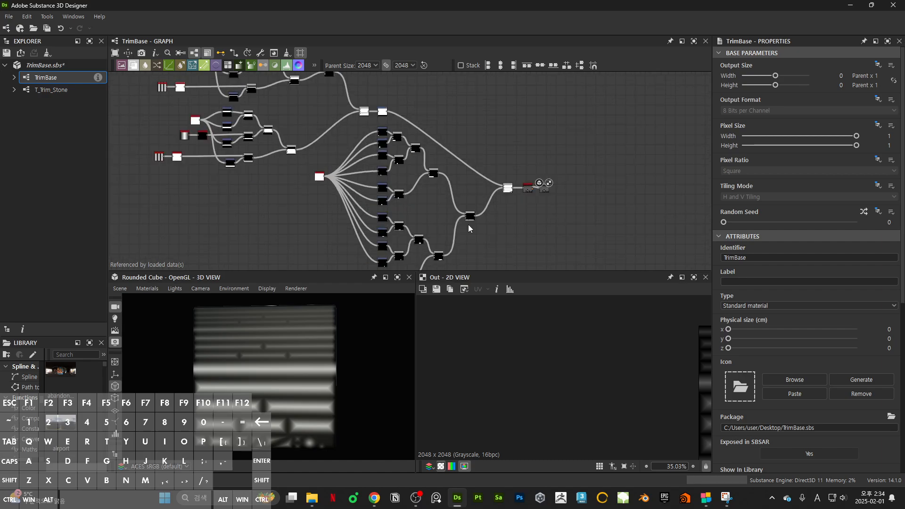
pyautogui.doubleClick(552, 173)
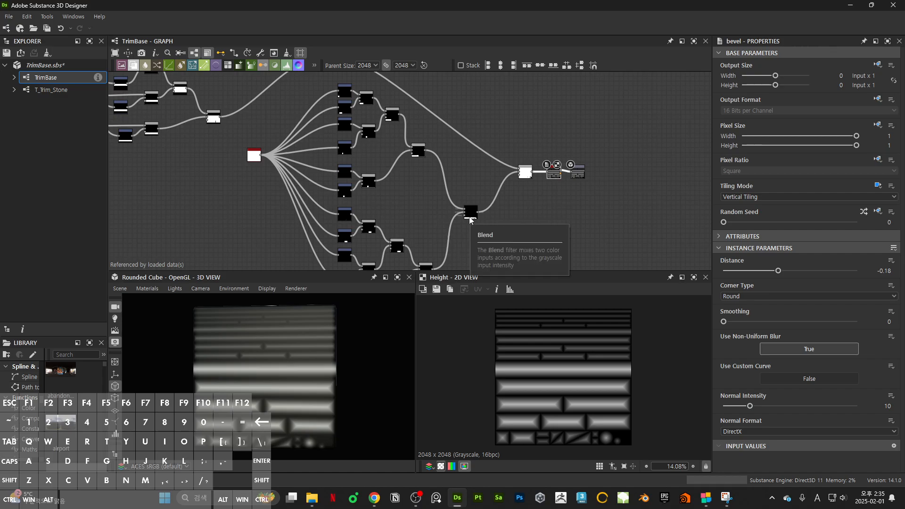
pyautogui.scroll(-8, 456, 182)
pyautogui.scroll(1, 461, 192)
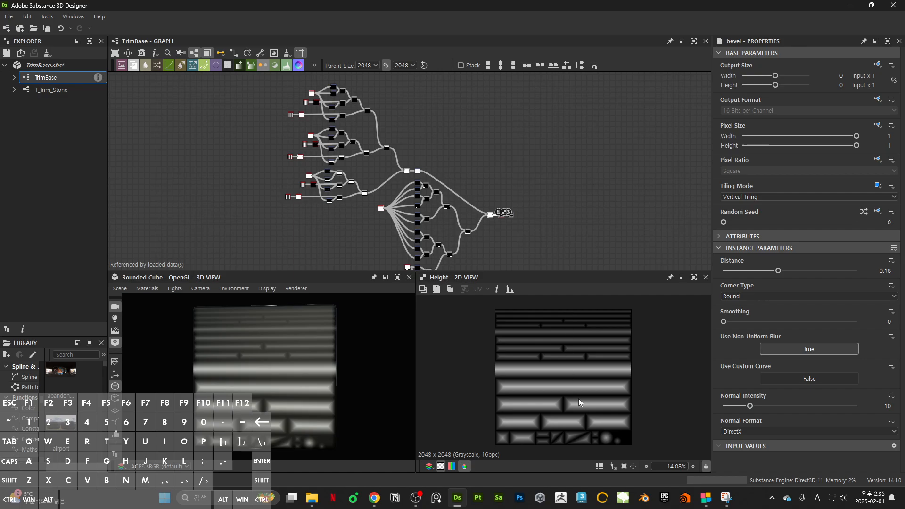
pyautogui.scroll(10, 358, 141)
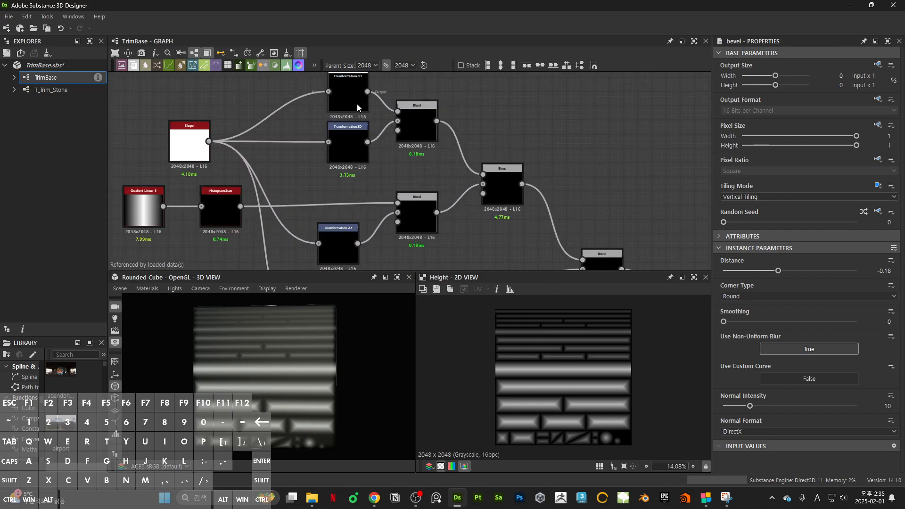
pyautogui.scroll(-8, 349, 148)
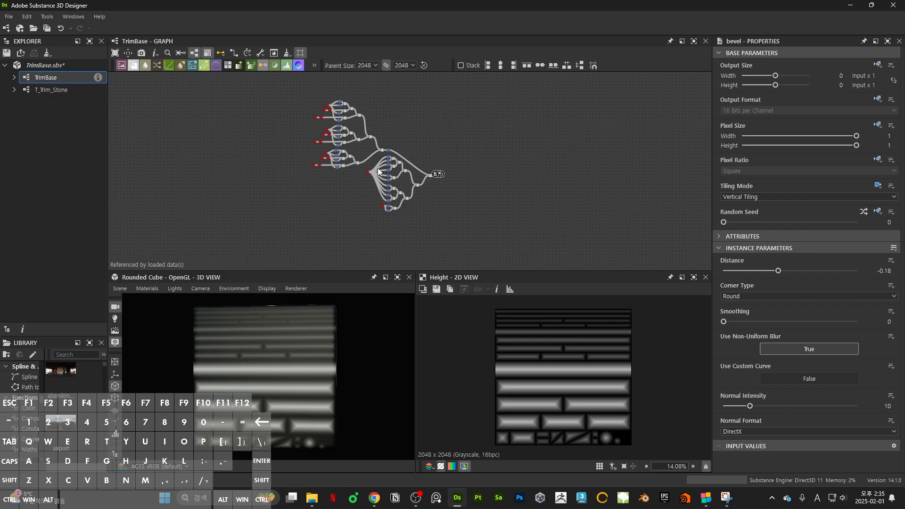
pyautogui.scroll(3, 377, 168)
pyautogui.scroll(-3, 523, 205)
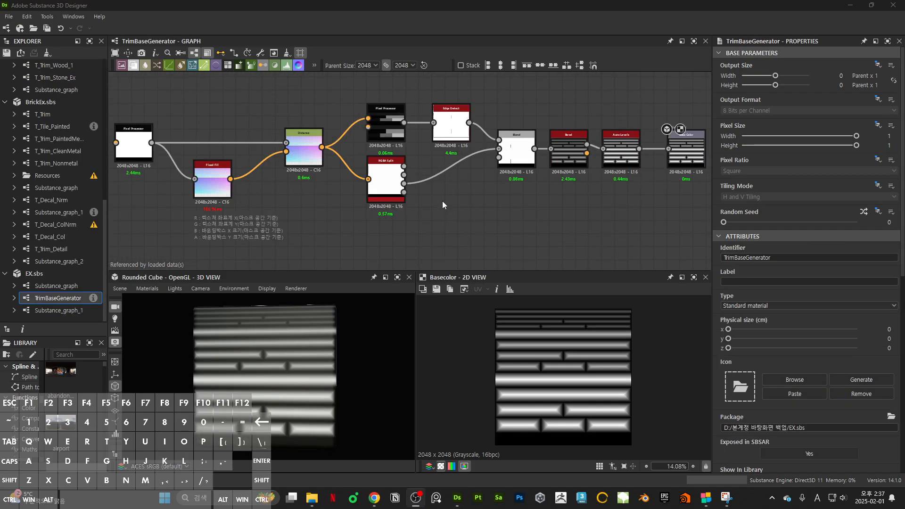
# In the TrimBaseGenerator graph, compare the previews of the first Pixel Processor and the Base Color output
pyautogui.scroll(-1, 442, 201)
pyautogui.doubleClick(189, 161)
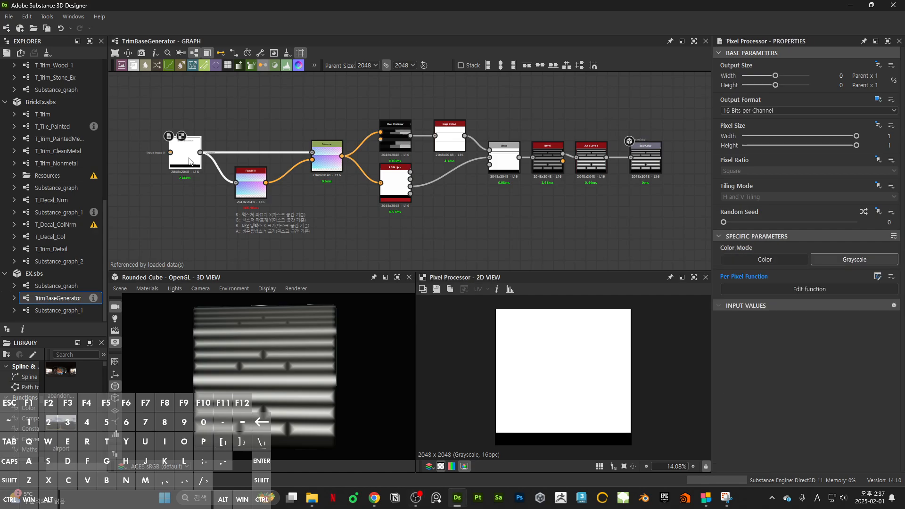
pyautogui.press('f')
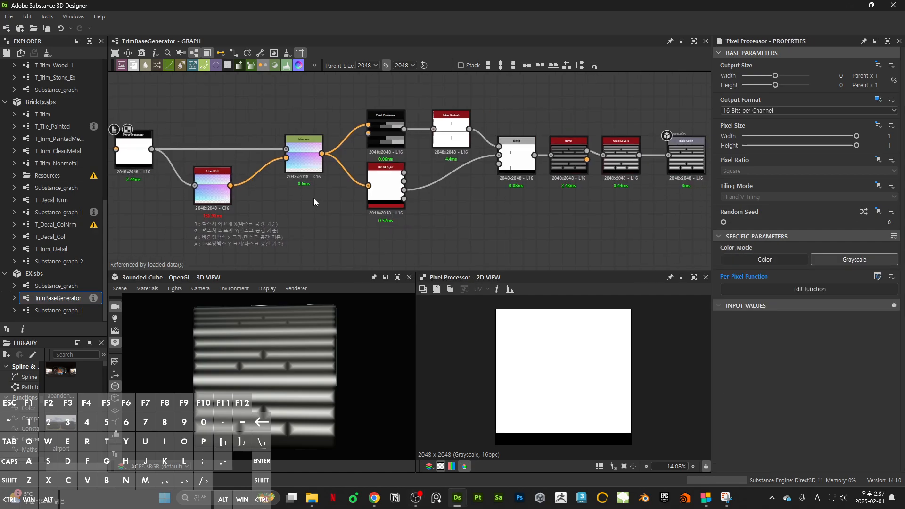
pyautogui.moveTo(313, 199); pyautogui.dragTo(318, 198, button='middle')
pyautogui.doubleClick(686, 159)
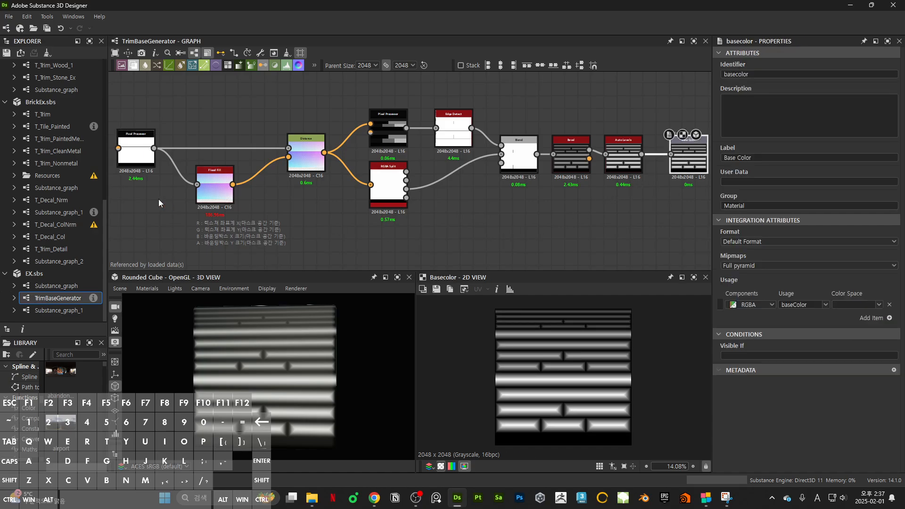
pyautogui.doubleClick(141, 159)
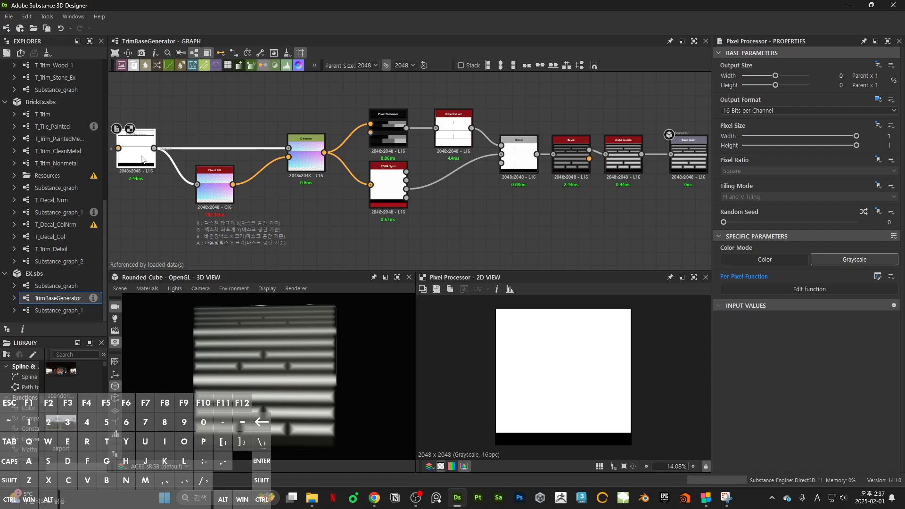
# Open the first Pixel Processor's per-pixel function, inspect its mask lines up close, and return to the TrimBaseGenerator graph
pyautogui.hotkey('ctrl', 'e')
pyautogui.scroll(5, 612, 322)
pyautogui.scroll(2, 638, 321)
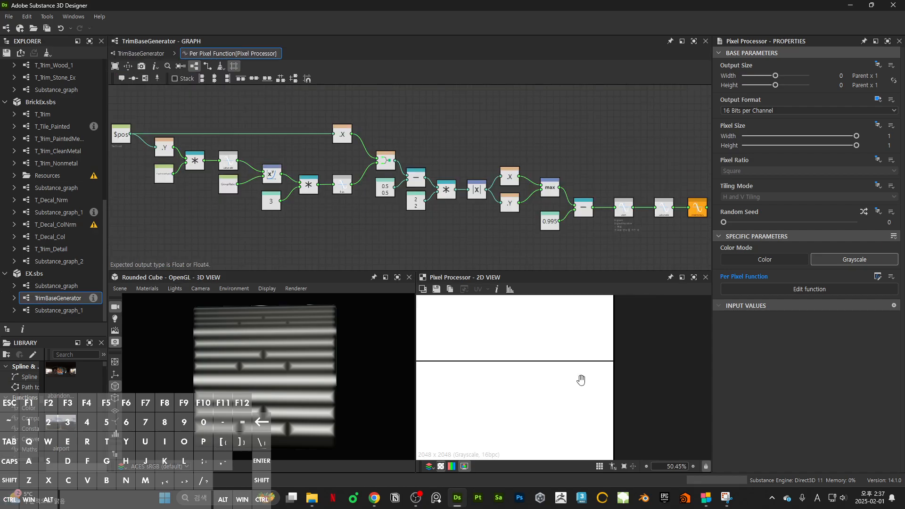
pyautogui.scroll(-3, 596, 375)
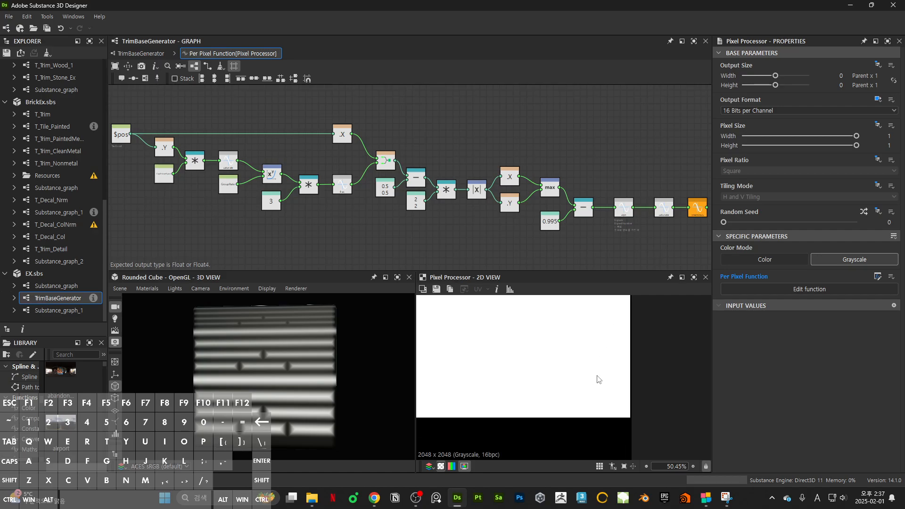
pyautogui.click(140, 54)
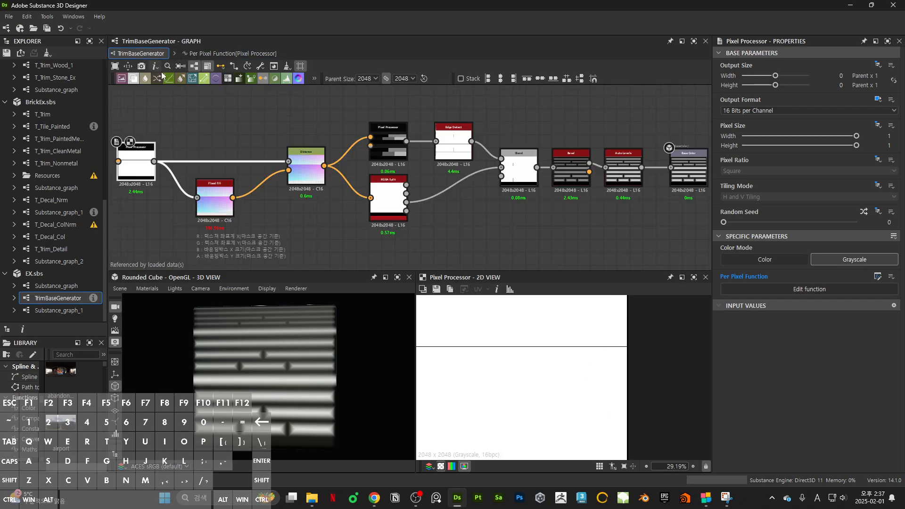
# Preview the Flood Fill node and view its red, green, blue and alpha channels separately before restoring full colour
pyautogui.doubleClick(210, 195)
pyautogui.scroll(-2, 452, 333)
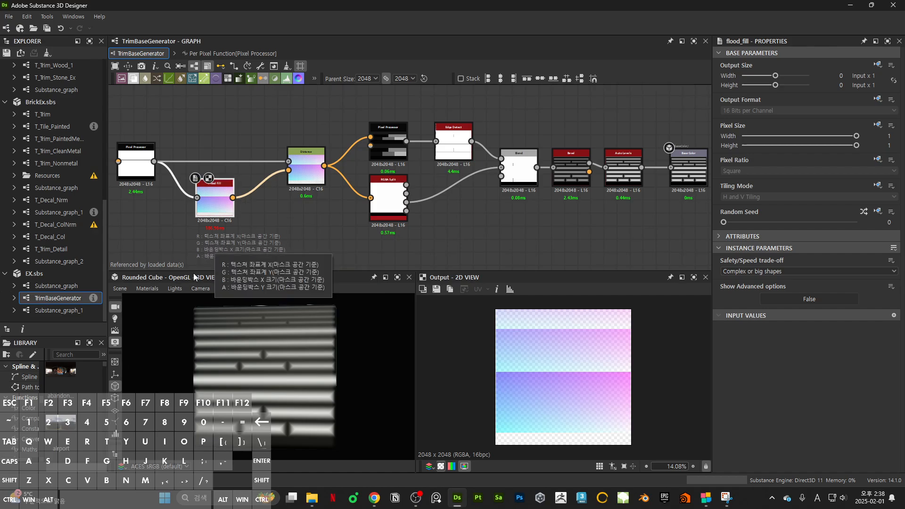
pyautogui.press('r')
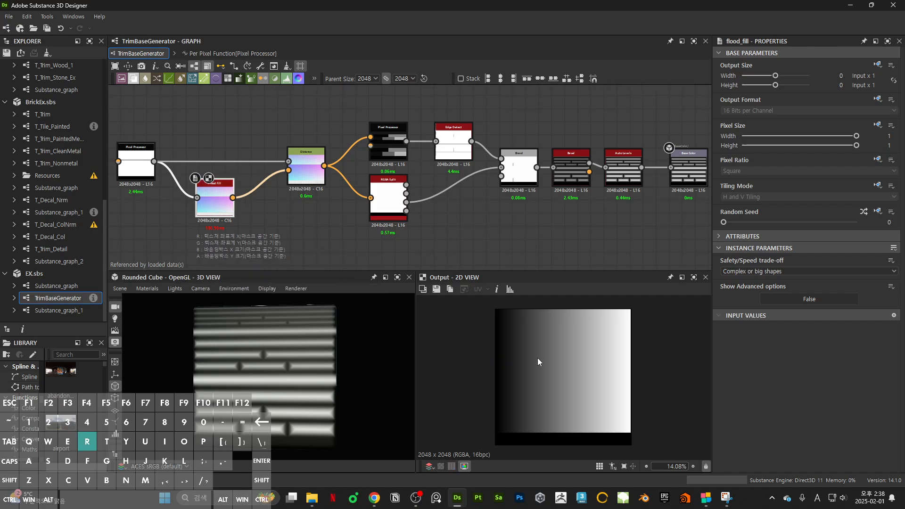
pyautogui.press('g')
pyautogui.press('b')
pyautogui.press('a')
pyautogui.press('c')
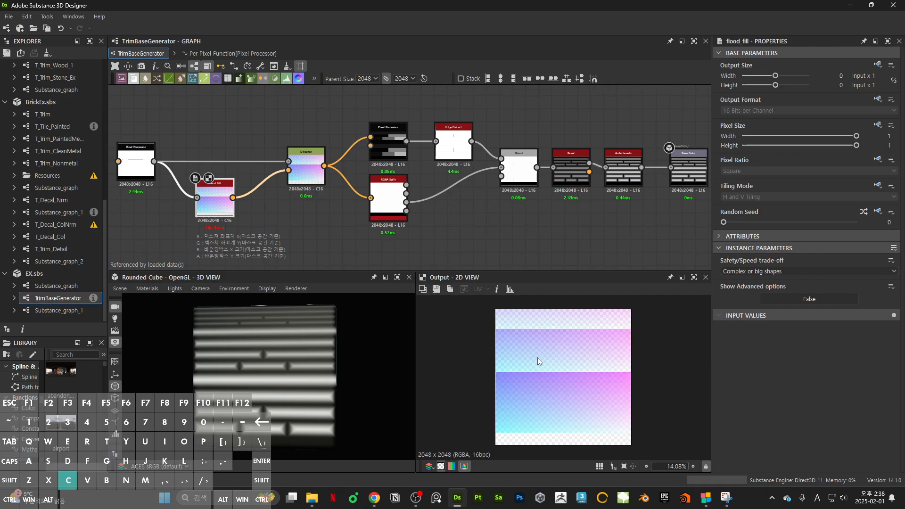
# Examine the second Pixel Processor's per-pixel function and its tiled grayscale brick pattern, and return to the main graph
pyautogui.doubleClick(396, 148)
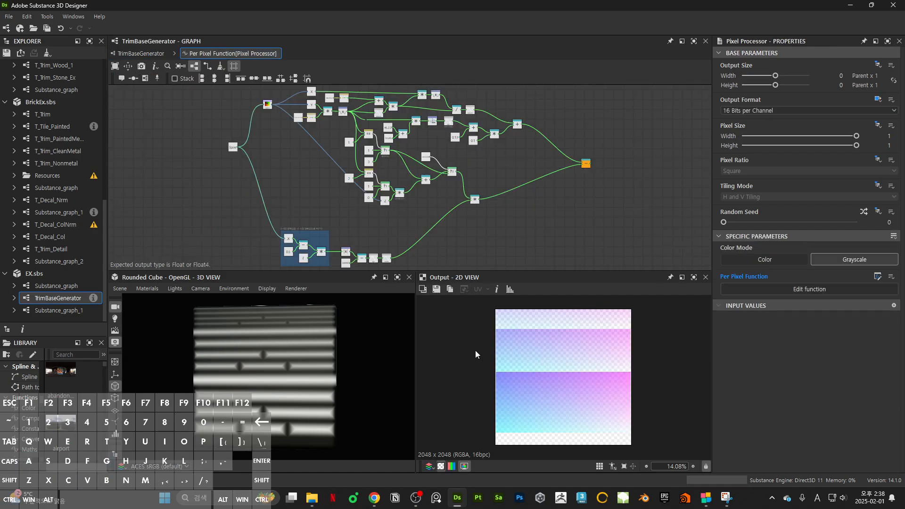
pyautogui.click(151, 55)
pyautogui.doubleClick(396, 148)
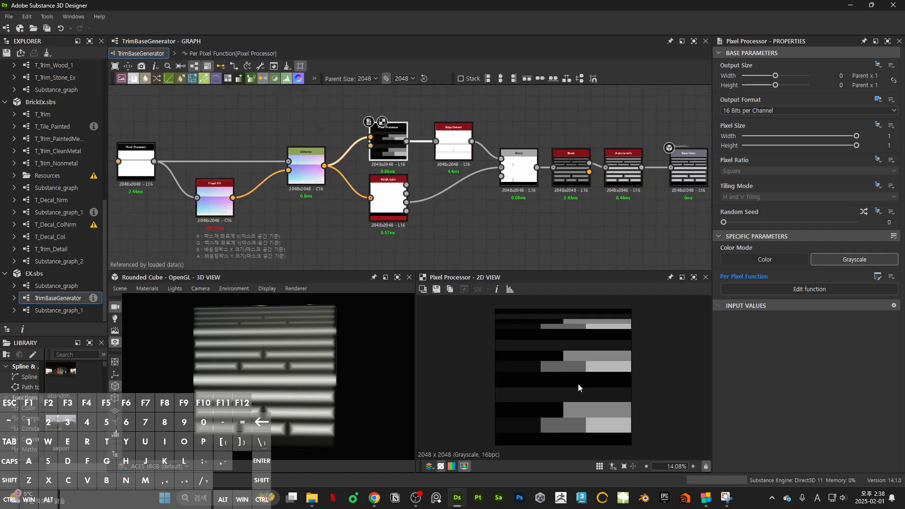
pyautogui.doubleClick(386, 136)
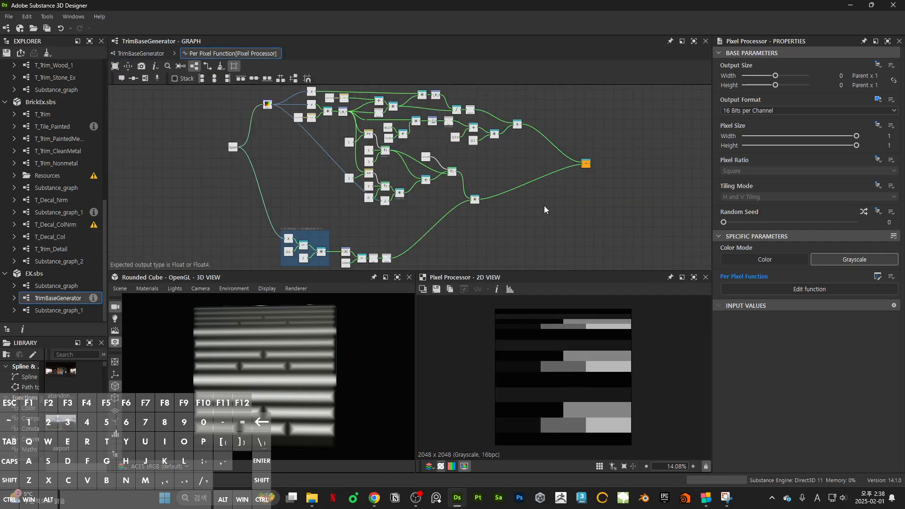
pyautogui.scroll(5, 579, 344)
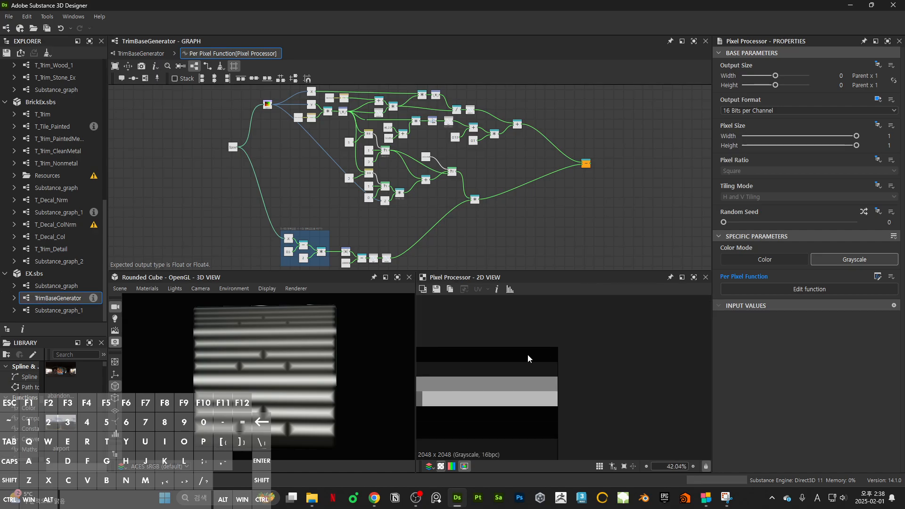
pyautogui.scroll(7, 565, 372)
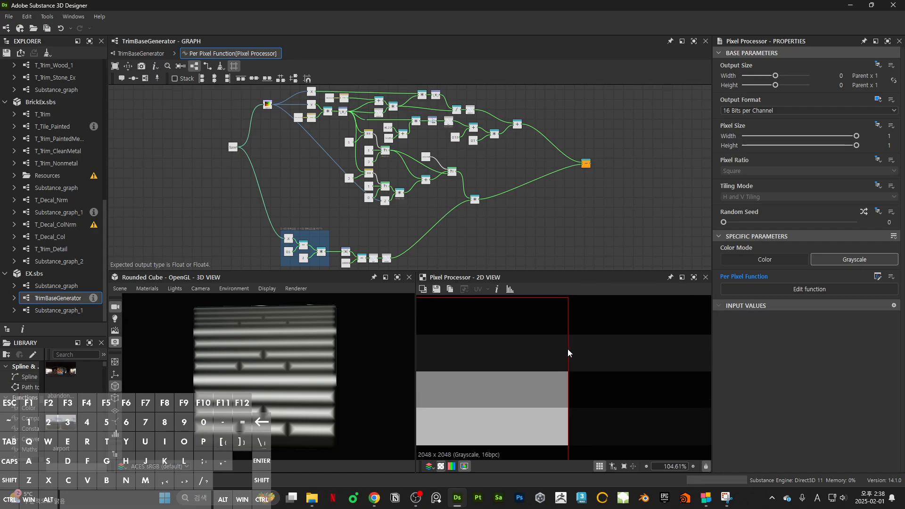
pyautogui.scroll(-2, 578, 368)
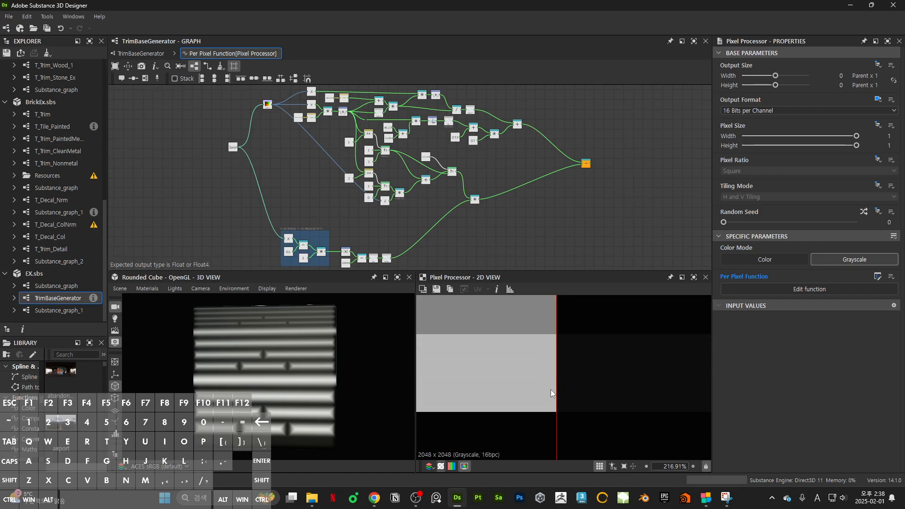
pyautogui.scroll(-2, 581, 375)
pyautogui.scroll(-3, 584, 372)
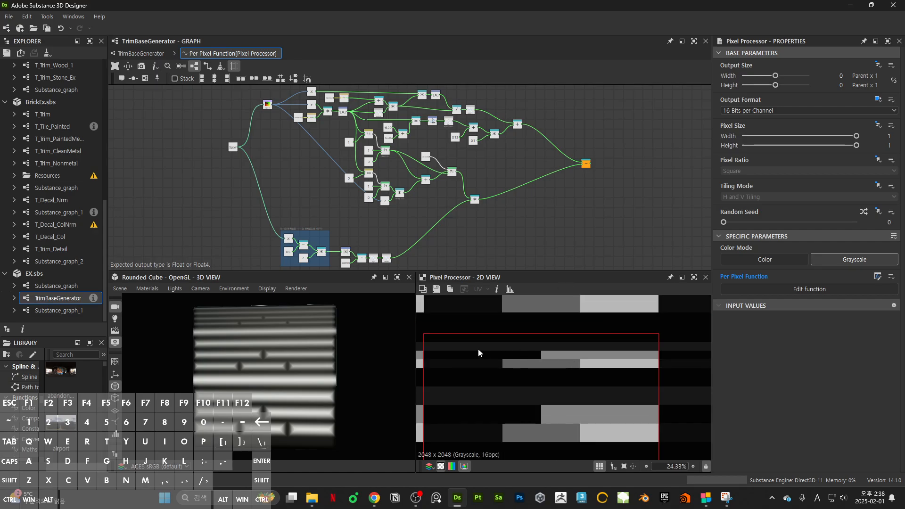
pyautogui.scroll(-1, 591, 377)
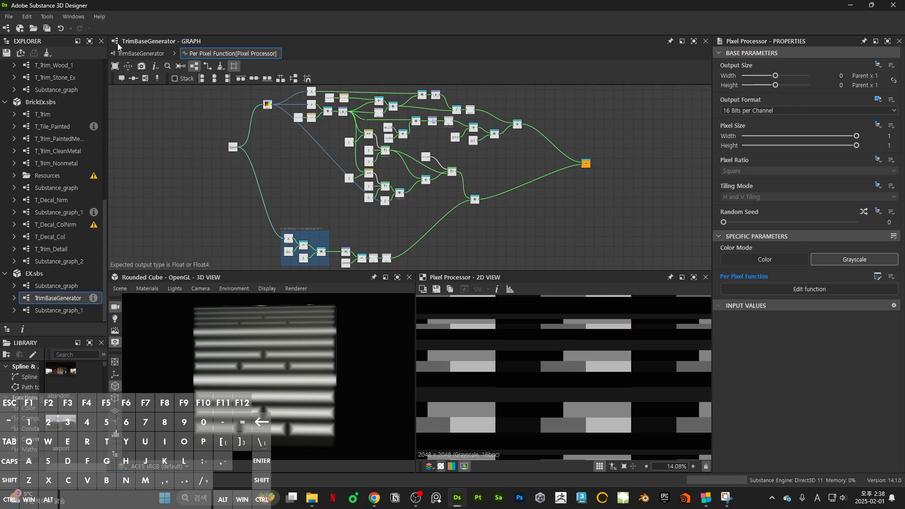
pyautogui.click(141, 53)
# Preview the Edge Detect, Bevel and Base Color nodes in sequence to review how the brick lines become the height map
pyautogui.moveTo(479, 194); pyautogui.dragTo(401, 208, button='middle')
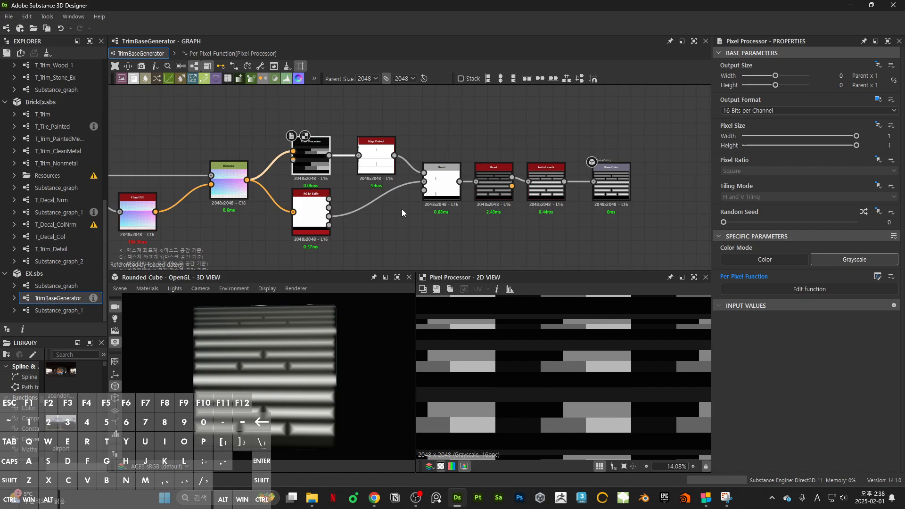
pyautogui.doubleClick(376, 165)
pyautogui.scroll(2, 624, 339)
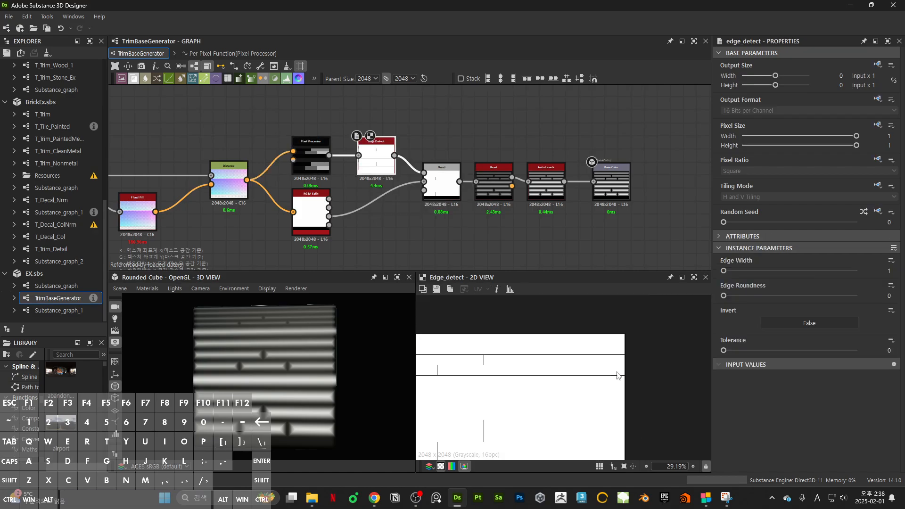
pyautogui.scroll(4, 622, 373)
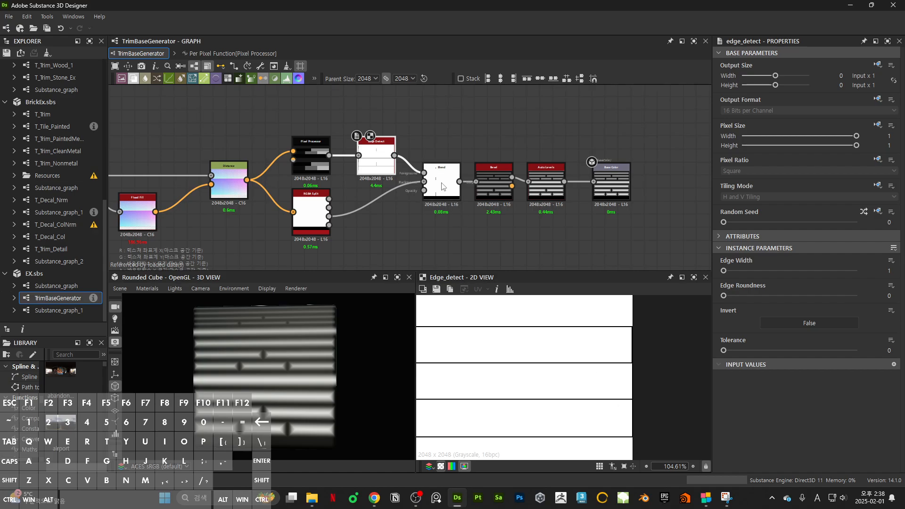
pyautogui.doubleClick(494, 185)
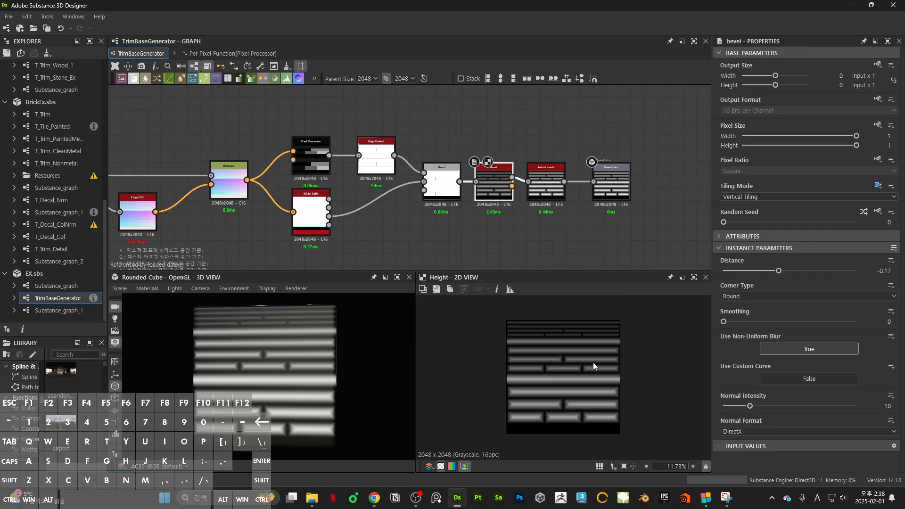
pyautogui.scroll(1, 593, 362)
pyautogui.doubleClick(612, 184)
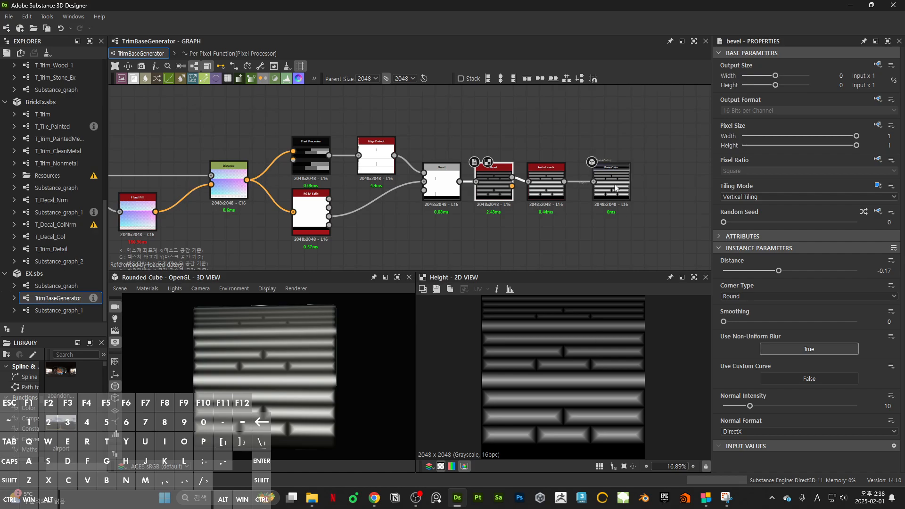
# Preview the second Pixel Processor's output and reveal the TrimBaseGenerator graph's list of input parameters
pyautogui.moveTo(499, 231)
pyautogui.mouseDown(button='middle')
pyautogui.moveTo(606, 217)
pyautogui.moveTo(509, 220)
pyautogui.mouseUp(button='middle')
pyautogui.scroll(-1, 574, 223)
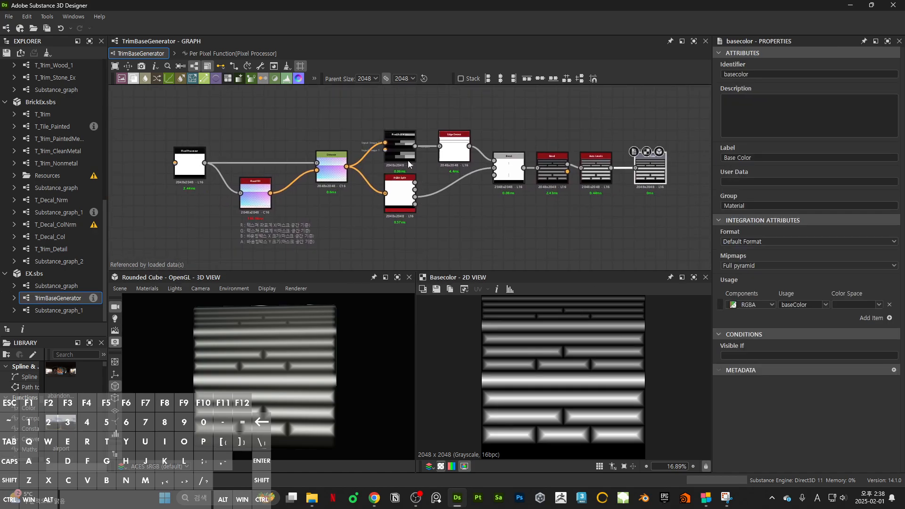
pyautogui.doubleClick(405, 159)
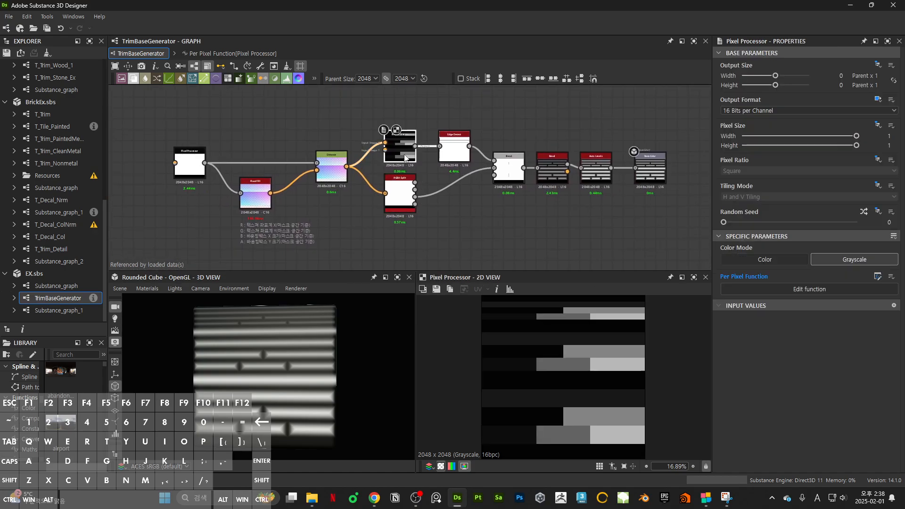
pyautogui.click(513, 223)
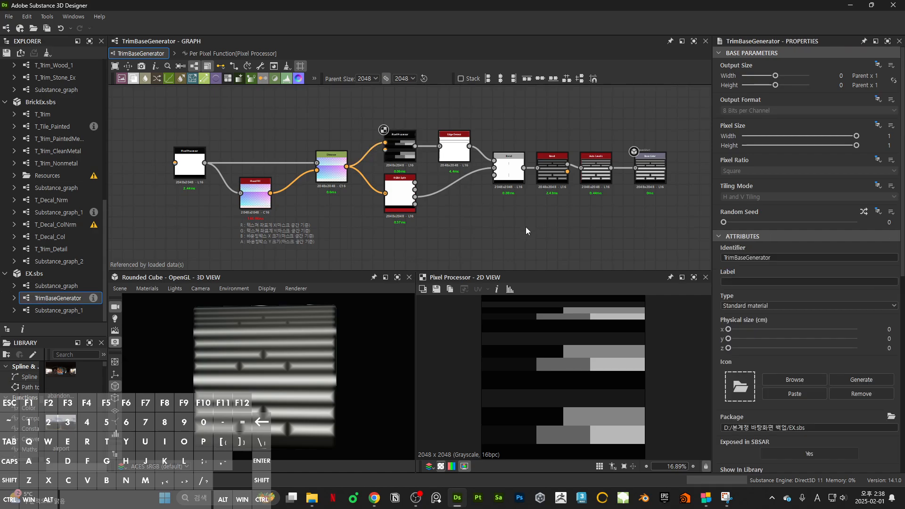
pyautogui.click(747, 237)
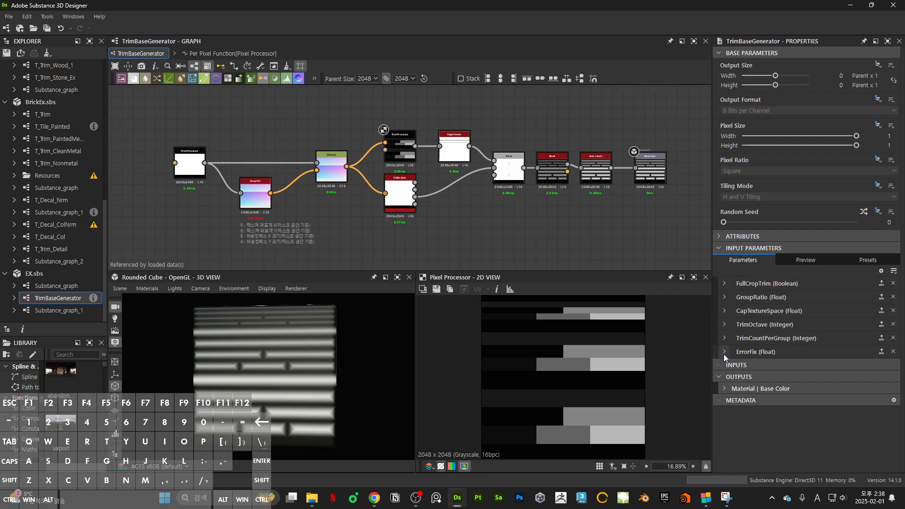
# Look through the second Pixel Processor's per-pixel function and return to the TrimBaseGenerator graph
pyautogui.doubleClick(395, 147)
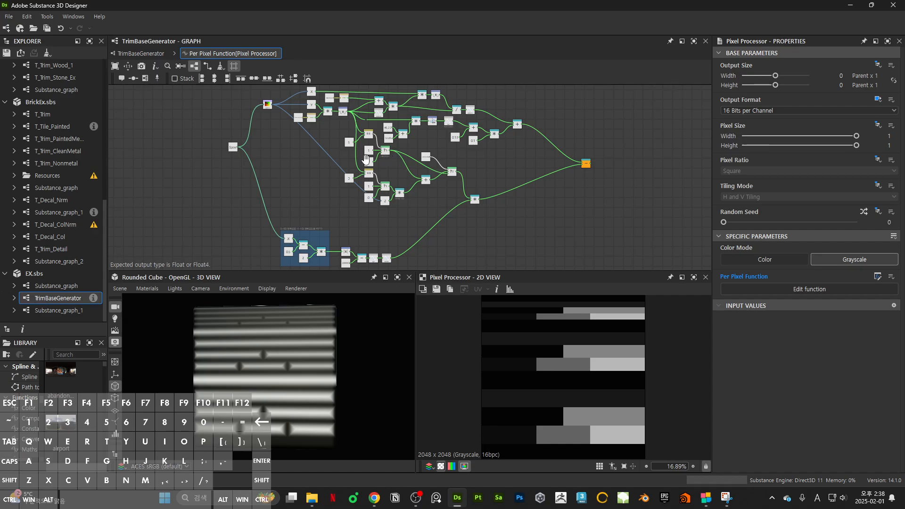
pyautogui.scroll(2, 437, 138)
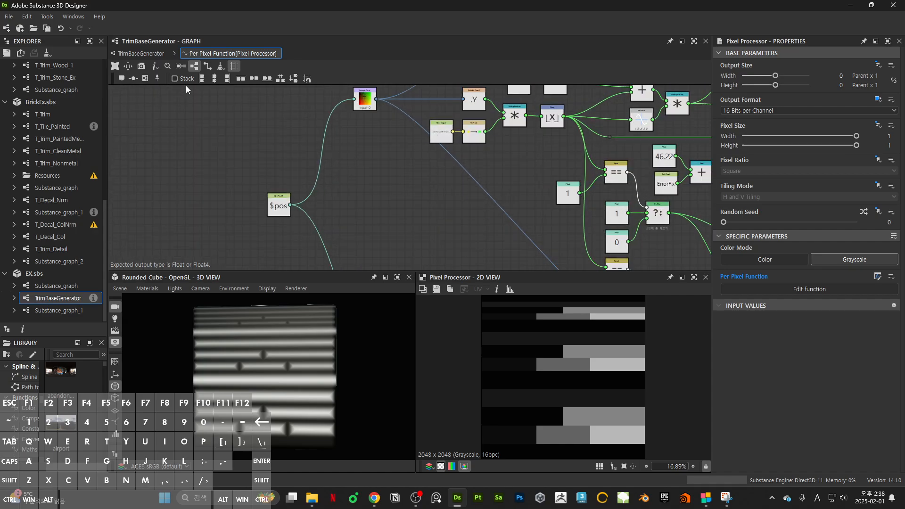
pyautogui.click(157, 54)
pyautogui.click(519, 221)
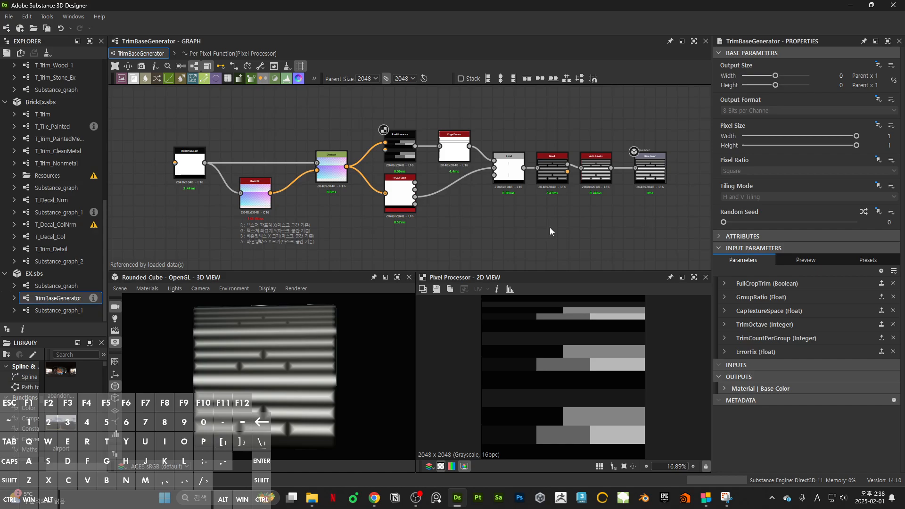
# Preview the Base Color output and test the graph's FullCropTrim parameter by switching it to True and back to False
pyautogui.doubleClick(655, 175)
pyautogui.click(598, 234)
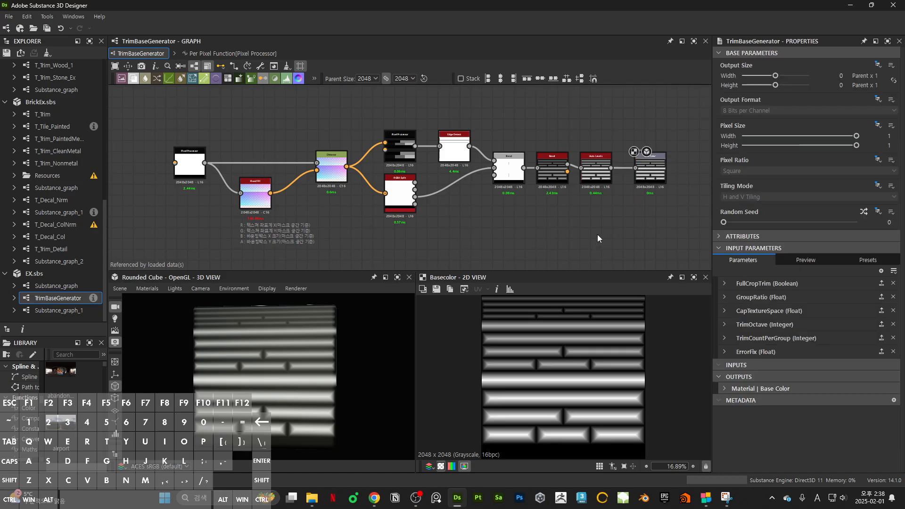
pyautogui.click(810, 262)
pyautogui.scroll(-1, 732, 321)
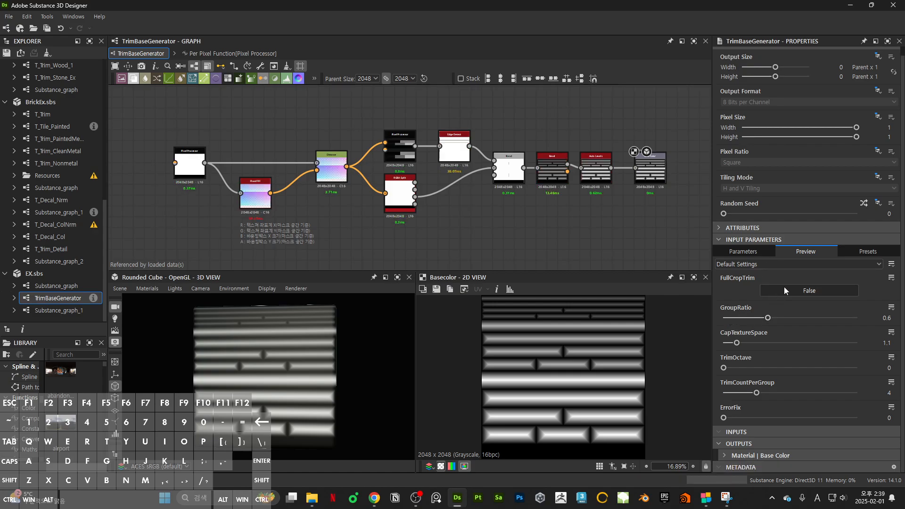
pyautogui.click(785, 289)
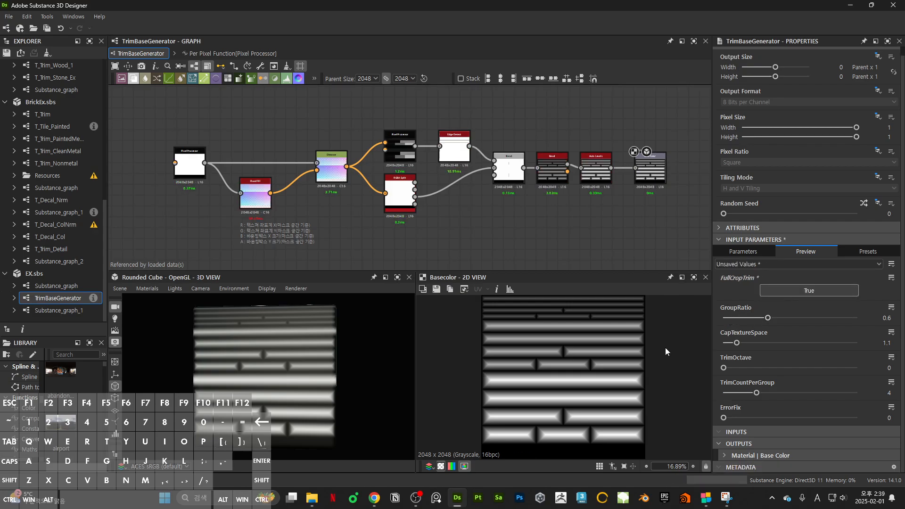
pyautogui.click(788, 293)
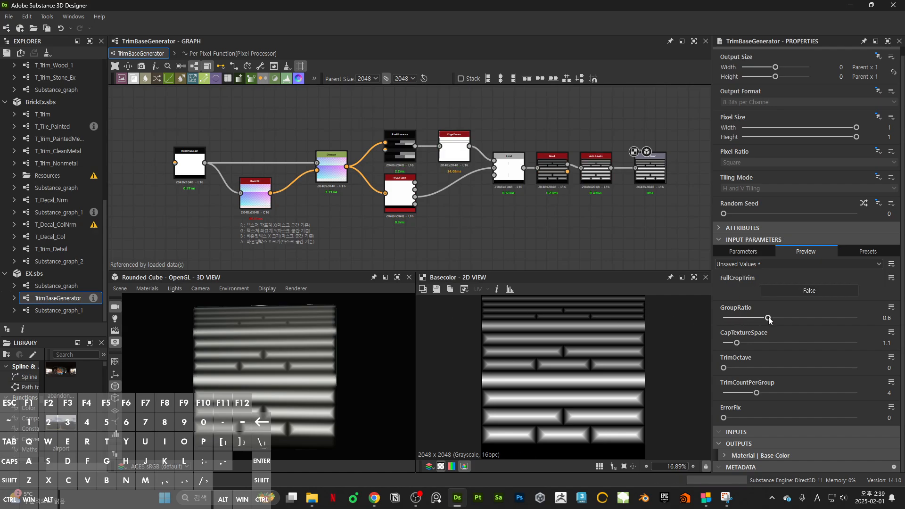
# Set the previewed GroupRatio to 0.56 and CapTextureSpace to 1.77, and check the whole texture
pyautogui.moveTo(768, 318); pyautogui.dragTo(825, 342)
pyautogui.scroll(-2, 618, 410)
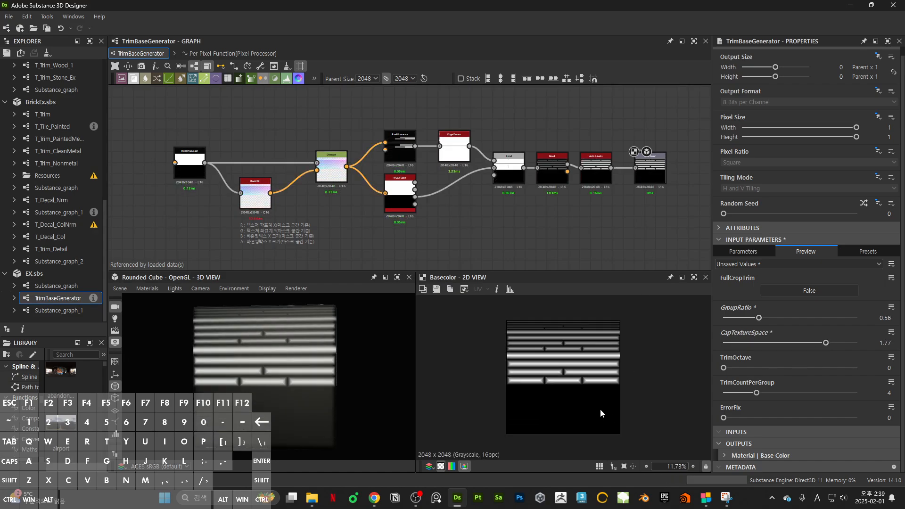
# Set CapTextureSpace to 1.1 and TrimOctave to 5, and switch FullCropTrim to True
pyautogui.moveTo(825, 342); pyautogui.dragTo(860, 367)
pyautogui.scroll(2, 597, 392)
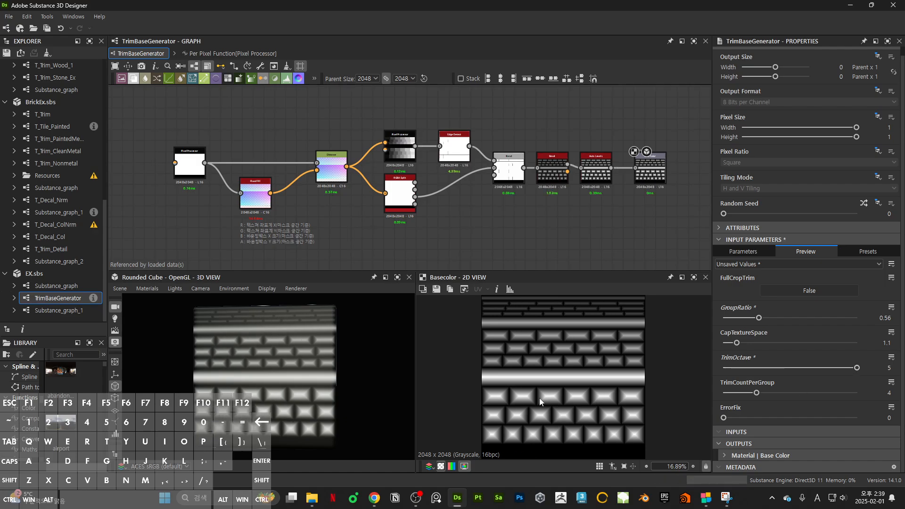
pyautogui.click(787, 290)
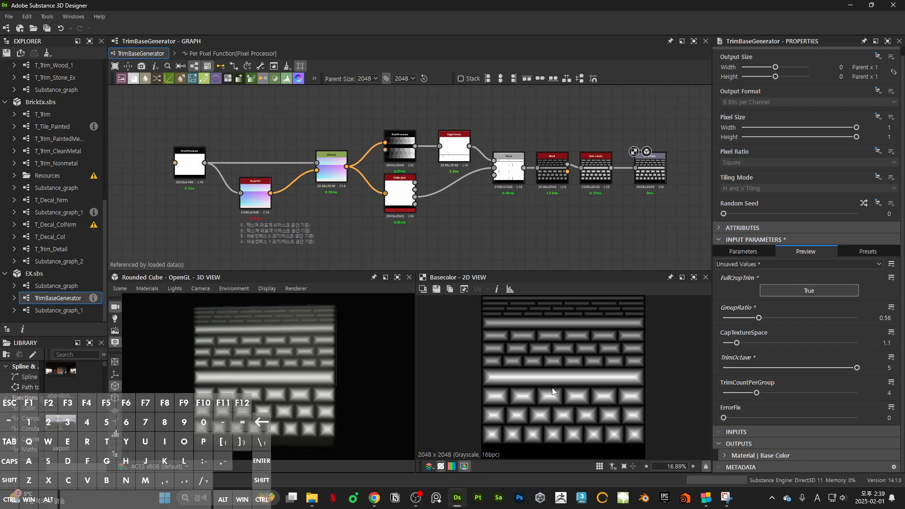
# Set TrimOctave to 1, TrimCountPerGroup to 10 and ErrorFix to 0.18, inspecting the stray bright spots in the brick pattern
pyautogui.moveTo(829, 367); pyautogui.dragTo(857, 394)
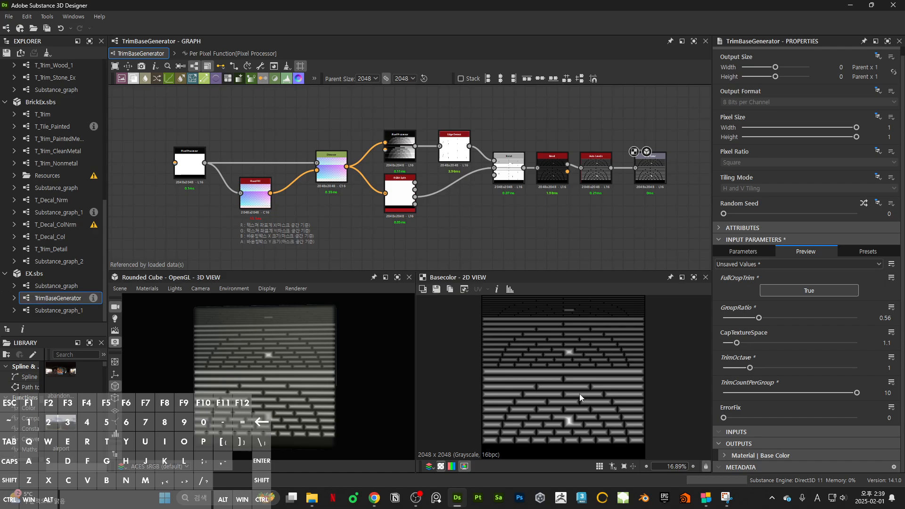
pyautogui.scroll(3, 564, 429)
pyautogui.scroll(-4, 575, 403)
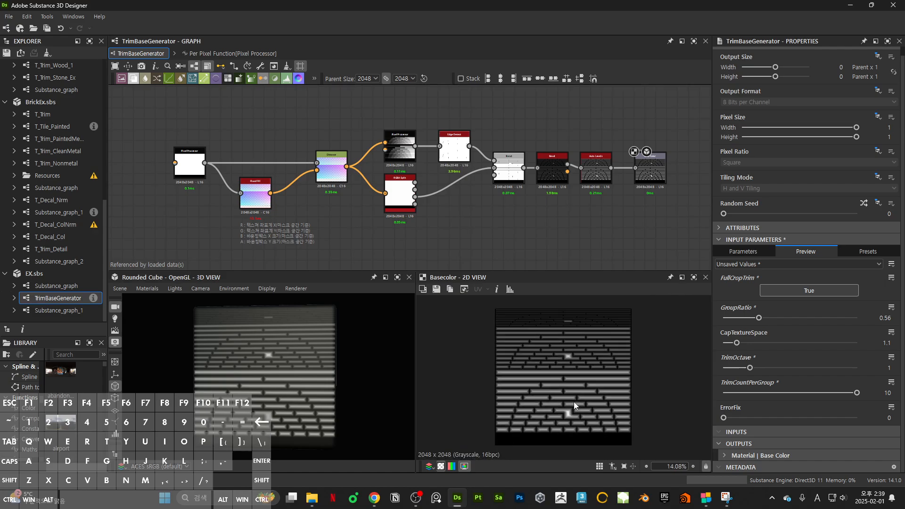
pyautogui.scroll(1, 573, 401)
pyautogui.moveTo(723, 417); pyautogui.dragTo(747, 418)
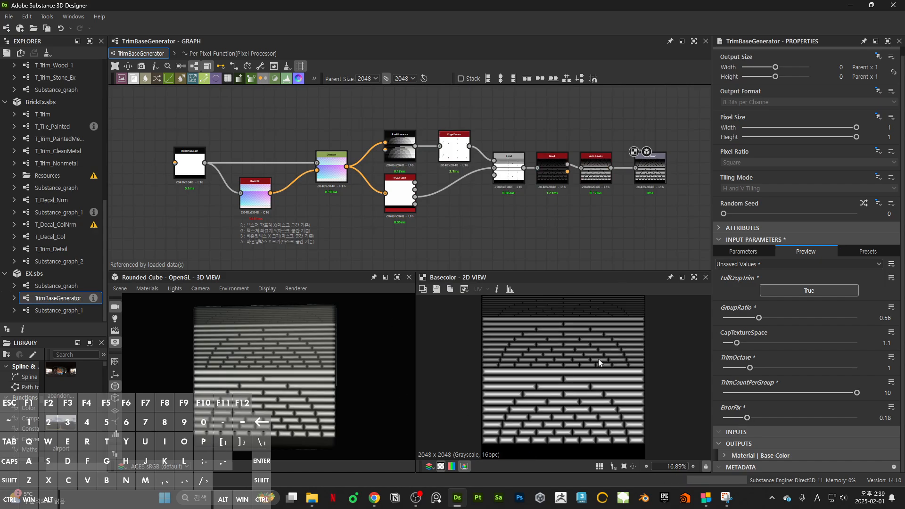
# Undo the ErrorFix and TrimCountPerGroup changes, and set TrimOctave to 0 and CapTextureSpace to 1.11
pyautogui.hotkey('ctrl', 'z')
pyautogui.hotkey('ctrl', 'z')
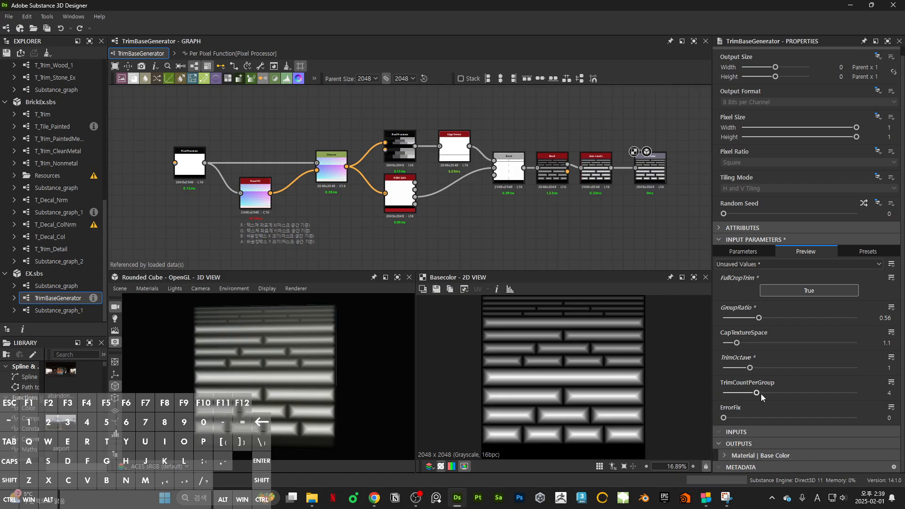
pyautogui.moveTo(750, 367); pyautogui.dragTo(736, 319)
pyautogui.scroll(-2, 657, 346)
pyautogui.hotkey('ctrl', 'z')
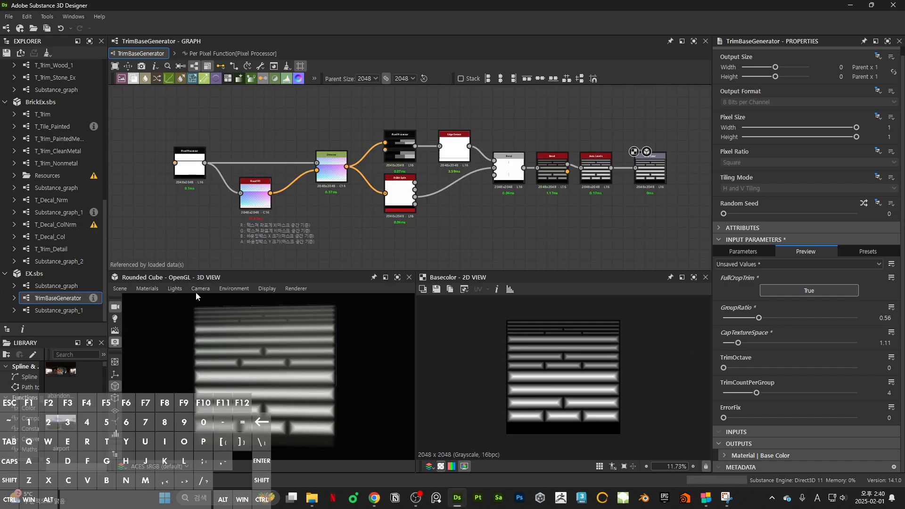
# Open Substance_graph_1 in the EX.sbs package and view its brick material on the rounded cube
pyautogui.click(56, 313)
pyautogui.doubleClick(56, 313)
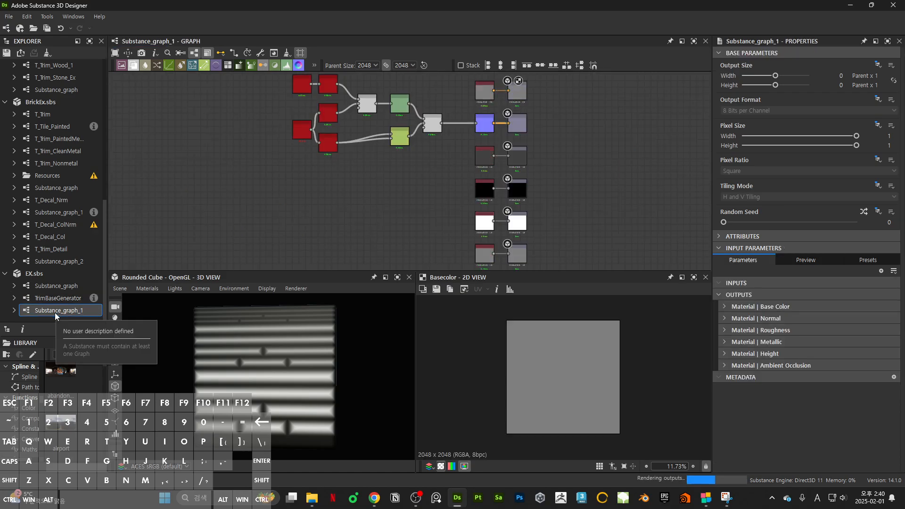
pyautogui.moveTo(281, 372); pyautogui.dragTo(291, 371)
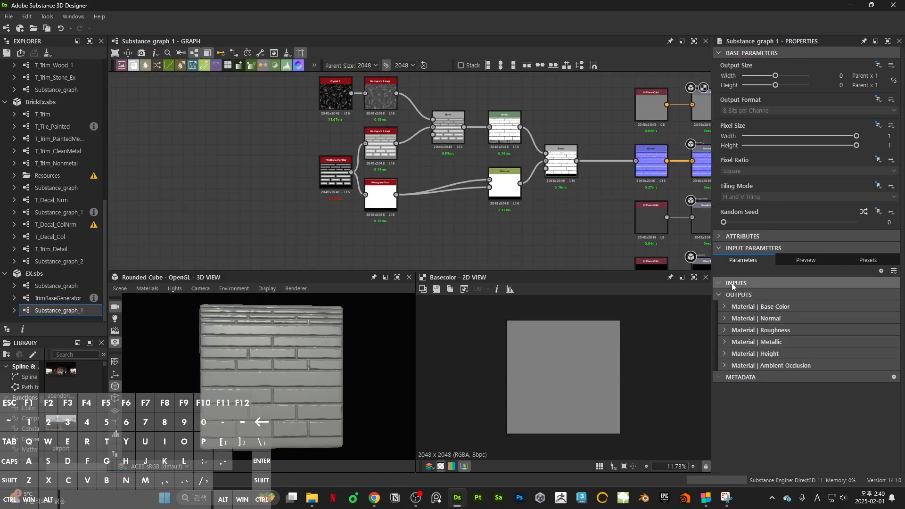
# Set the TrimBaseGenerator node's GroupRatio to 0.62, CapTextureSpace to 1.1 and TrimOctave to 0
pyautogui.click(332, 176)
pyautogui.moveTo(765, 305)
pyautogui.mouseDown()
pyautogui.moveTo(822, 303)
pyautogui.moveTo(771, 302)
pyautogui.mouseUp()
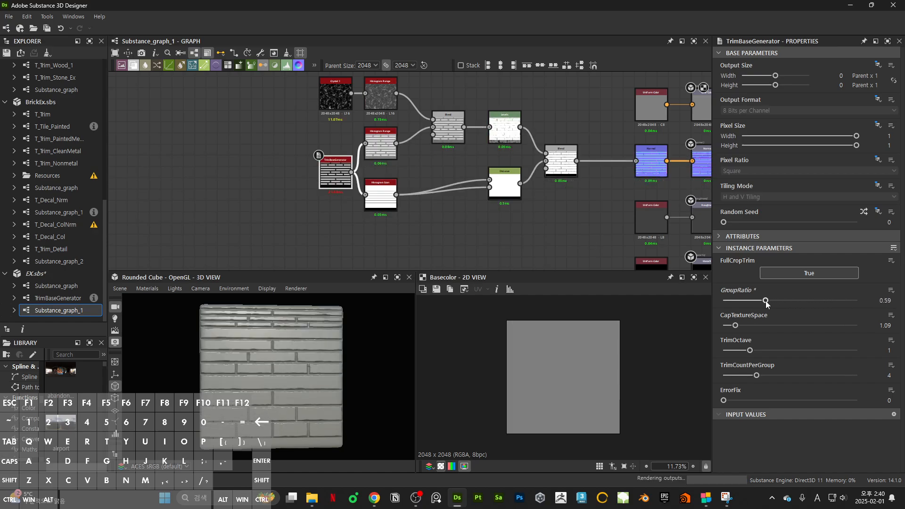
pyautogui.moveTo(735, 325); pyautogui.dragTo(732, 351)
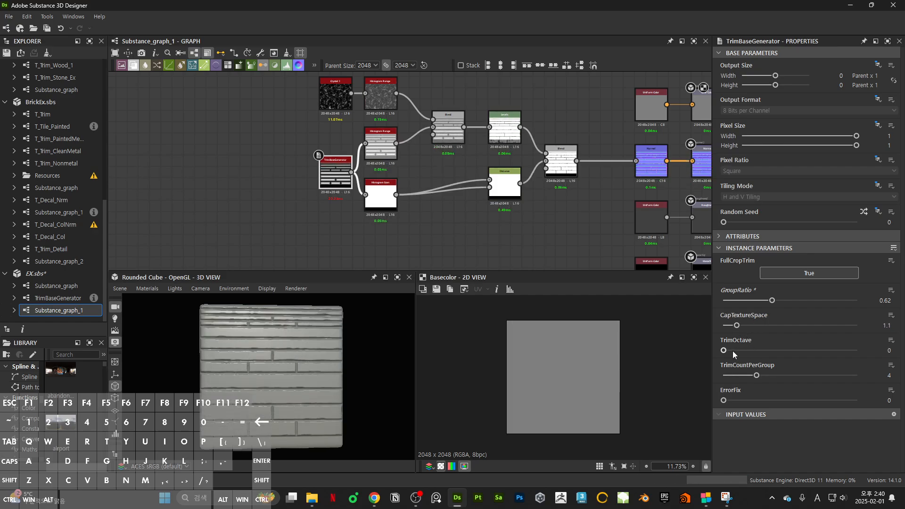
# Toggle the node's FullCropTrim off, check the trim ends in the 3D view, and toggle it back on
pyautogui.click(797, 275)
pyautogui.moveTo(322, 370); pyautogui.dragTo(292, 381)
pyautogui.click(784, 274)
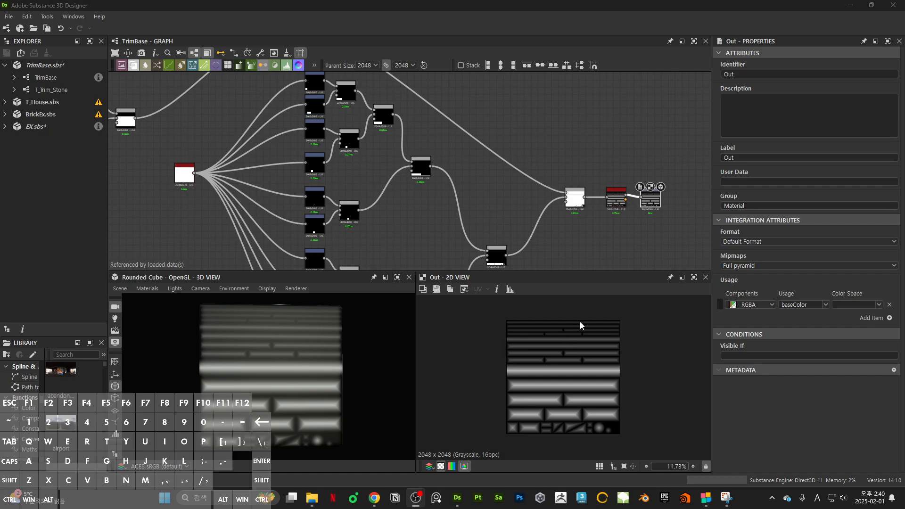
# Examine the entire TrimBase node network alongside its Out texture
pyautogui.scroll(-3, 448, 220)
pyautogui.scroll(-2, 452, 219)
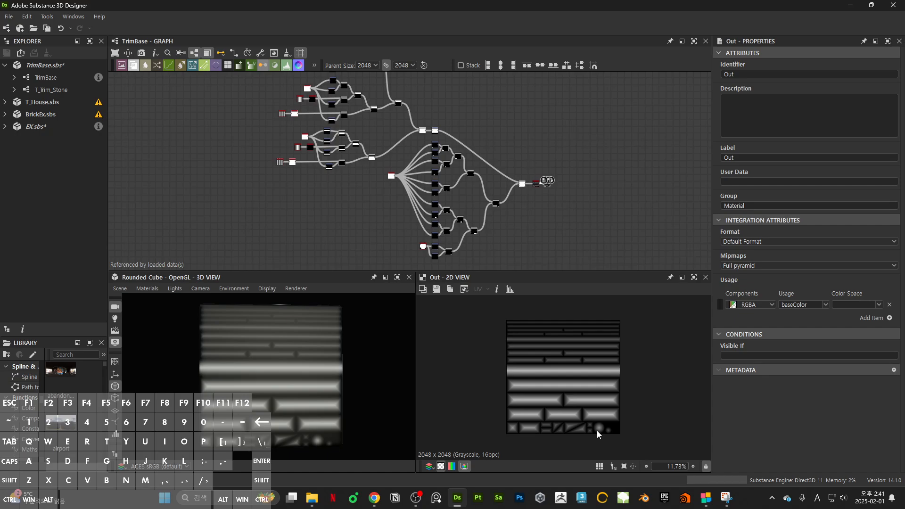
pyautogui.scroll(-2, 330, 191)
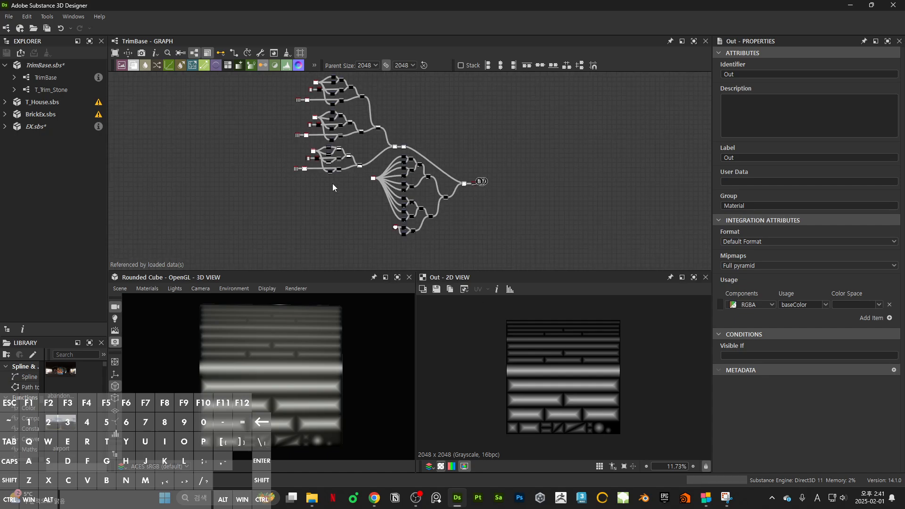
pyautogui.moveTo(332, 183); pyautogui.dragTo(389, 185, button='middle')
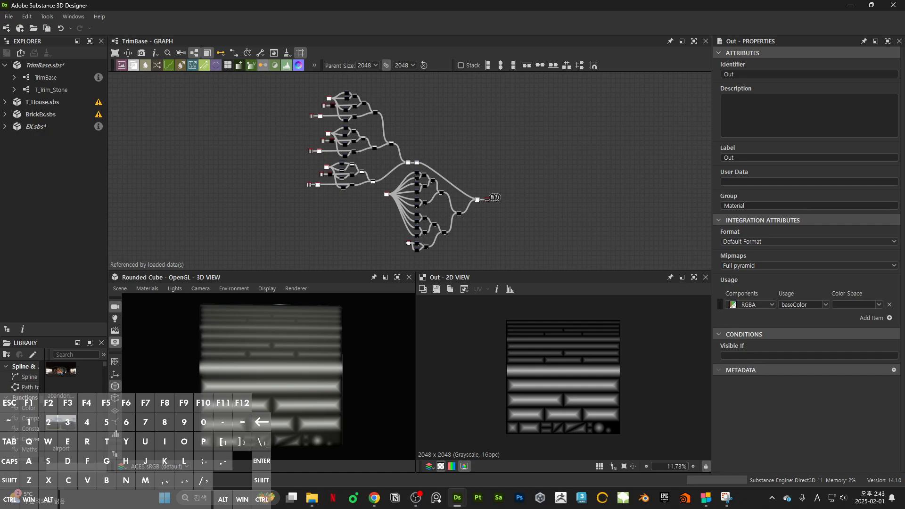
# Open the T_Trim_Stone_Ex graph from the T_House.sbs package and inspect its stone material up close in the 3D view
pyautogui.click(4, 115)
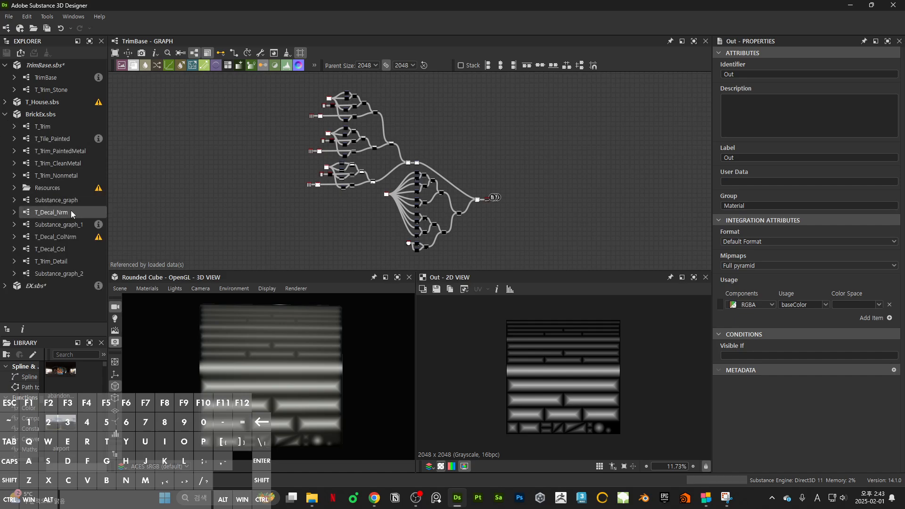
pyautogui.click(5, 102)
pyautogui.scroll(-2, 47, 212)
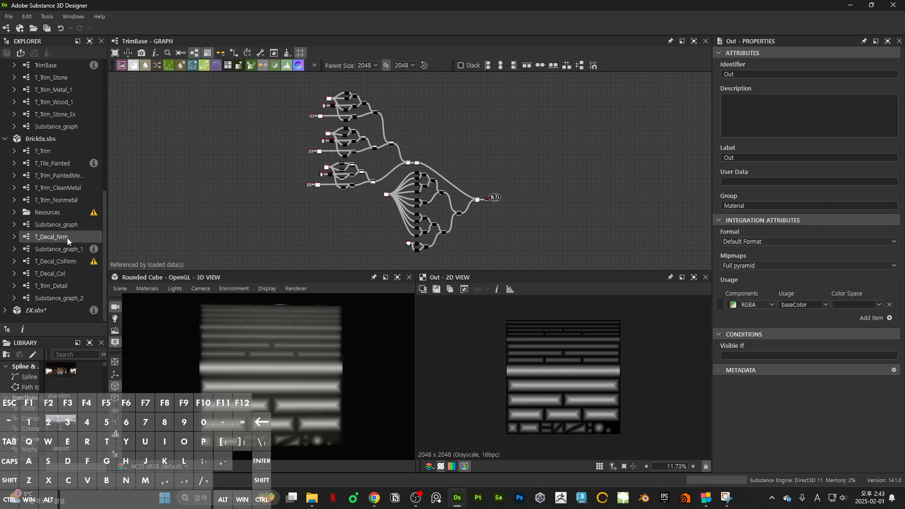
pyautogui.scroll(1, 79, 299)
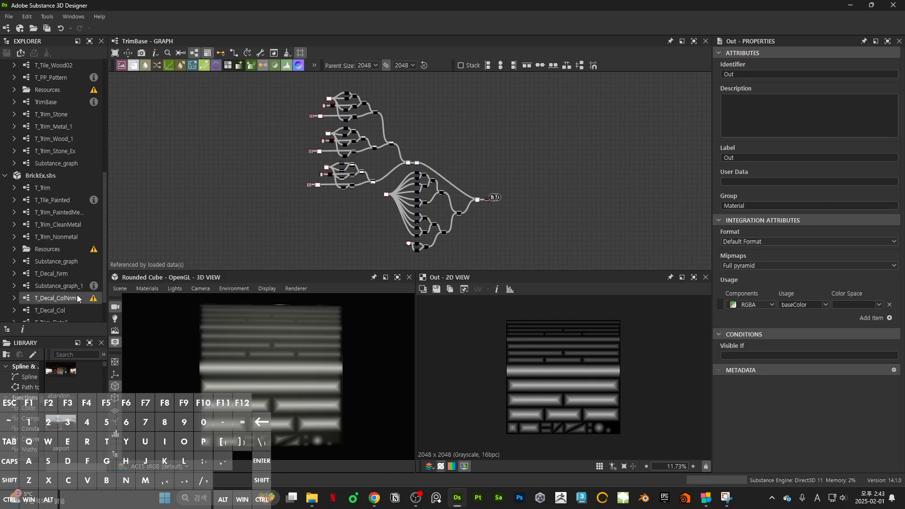
pyautogui.doubleClick(39, 152)
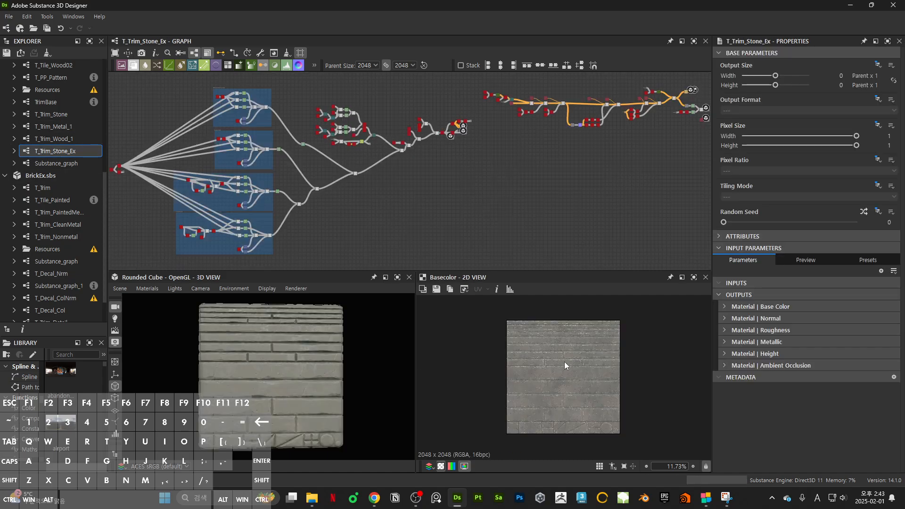
pyautogui.scroll(5, 282, 391)
pyautogui.moveTo(281, 392)
pyautogui.mouseDown()
pyautogui.moveTo(285, 354)
pyautogui.moveTo(287, 384)
pyautogui.moveTo(279, 388)
pyautogui.mouseUp()
pyautogui.scroll(-3, 279, 388)
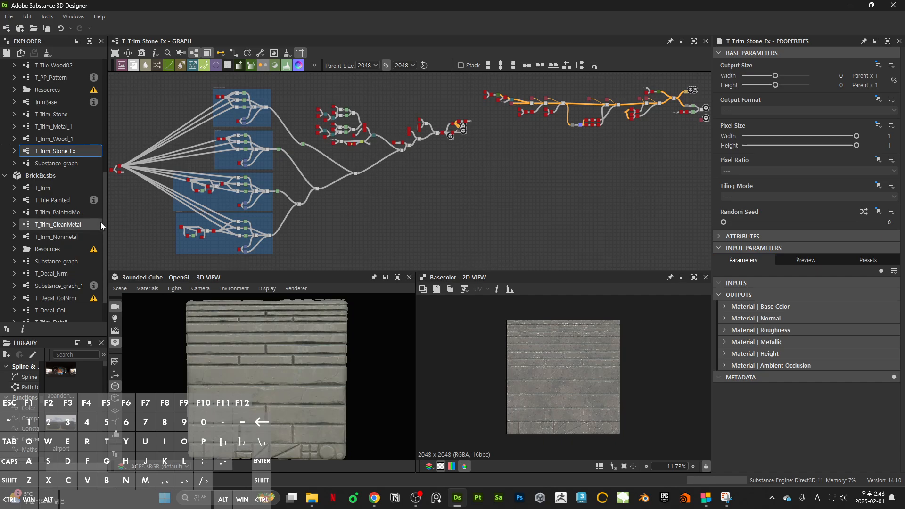
# Open the T_Trim_Wood_1 graph and inspect its wood material up close in the 2D and 3D views
pyautogui.click(68, 142)
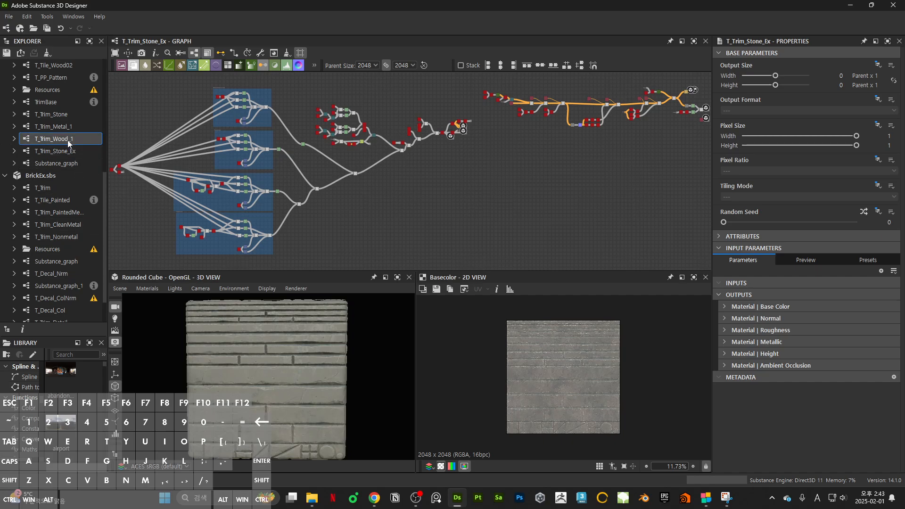
pyautogui.doubleClick(68, 140)
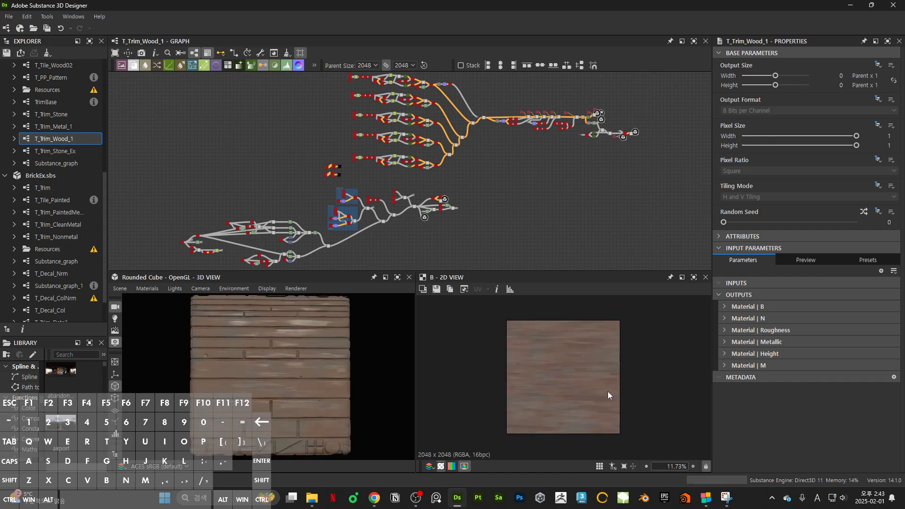
pyautogui.scroll(3, 608, 395)
pyautogui.scroll(6, 284, 388)
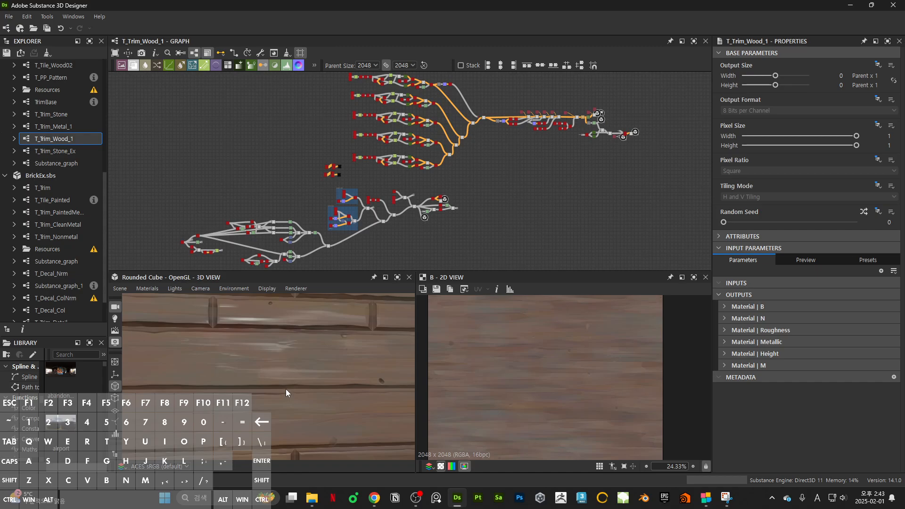
# Open the T_Trim_Metal_1 graph and inspect its metal material in the 3D view
pyautogui.moveTo(286, 388)
pyautogui.mouseDown()
pyautogui.moveTo(337, 386)
pyautogui.moveTo(284, 385)
pyautogui.mouseUp()
pyautogui.click(69, 132)
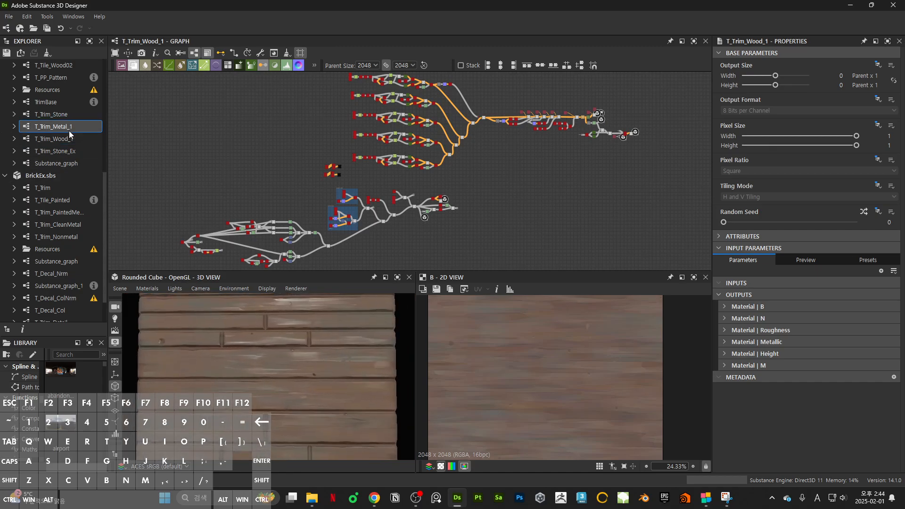
pyautogui.doubleClick(69, 132)
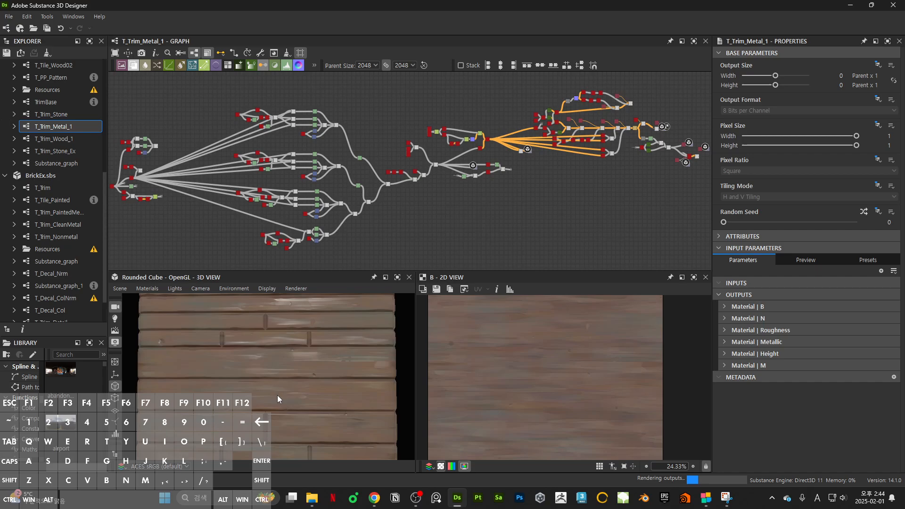
pyautogui.scroll(-5, 277, 394)
pyautogui.moveTo(277, 395)
pyautogui.mouseDown()
pyautogui.moveTo(331, 400)
pyautogui.moveTo(270, 395)
pyautogui.mouseUp()
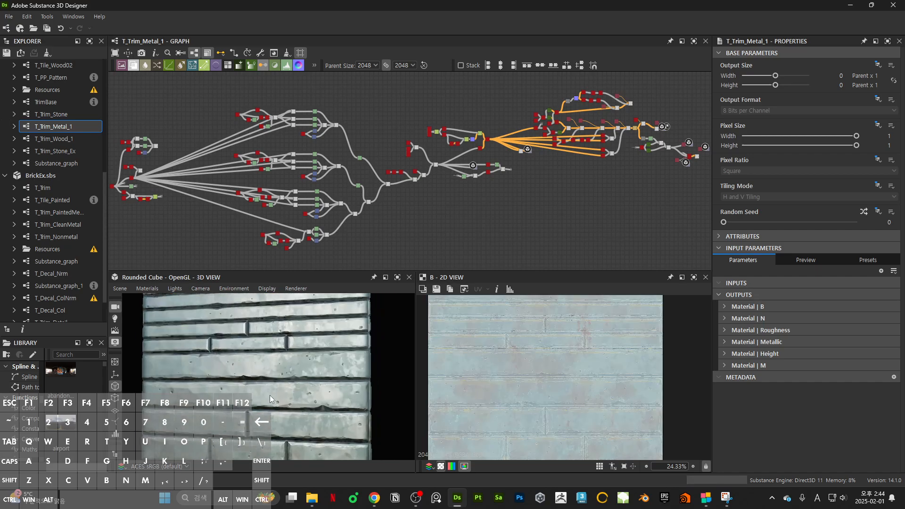
# Open the T_Trim_Stone graph from T_House.sbs and inspect its stone material up close and as a whole in the 3D view
pyautogui.doubleClick(53, 115)
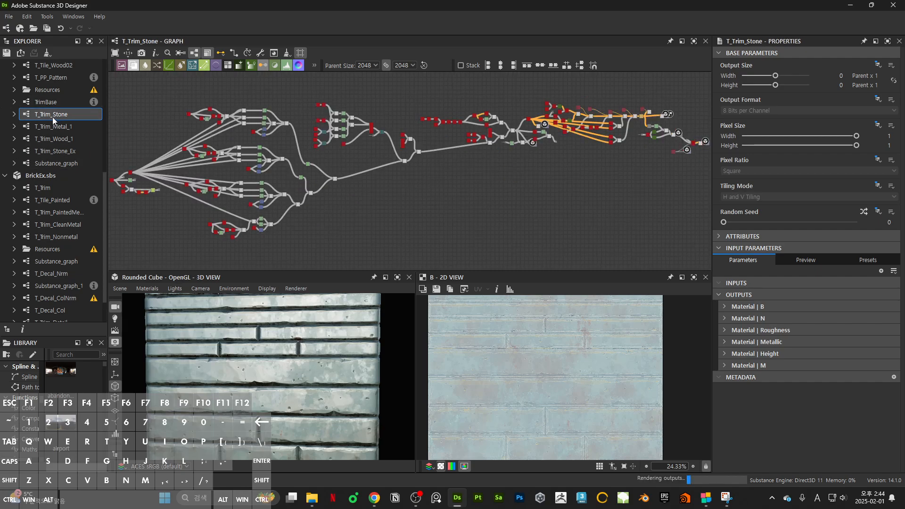
pyautogui.moveTo(276, 363); pyautogui.dragTo(290, 367)
pyautogui.moveTo(290, 367); pyautogui.dragTo(355, 488, button='right')
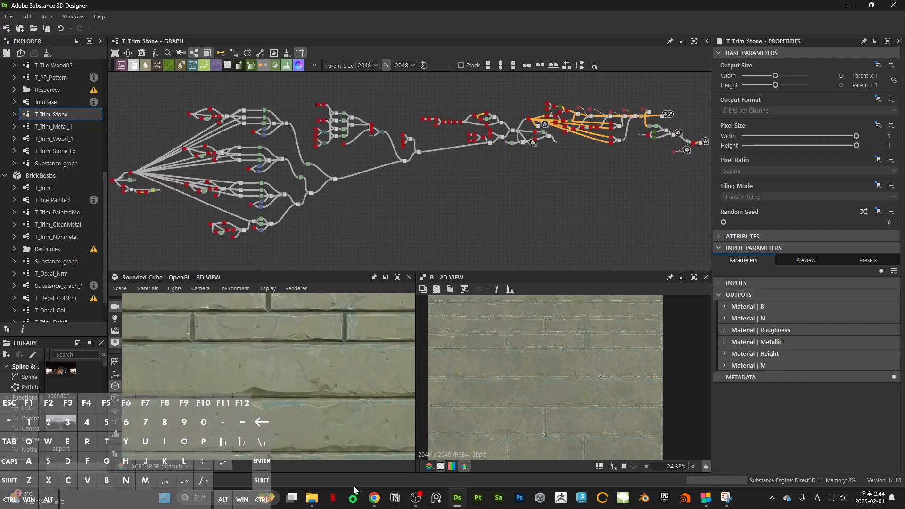
pyautogui.moveTo(318, 426); pyautogui.dragTo(313, 408, button='middle')
pyautogui.scroll(-6, 312, 395)
pyautogui.scroll(-3, 313, 409)
pyautogui.moveTo(312, 363); pyautogui.dragTo(311, 374, button='middle')
# Compare the T_Trim_Metal_1 and T_Trim_Wood_1 materials on the whole cube, and examine the wood surface up close
pyautogui.click(54, 127)
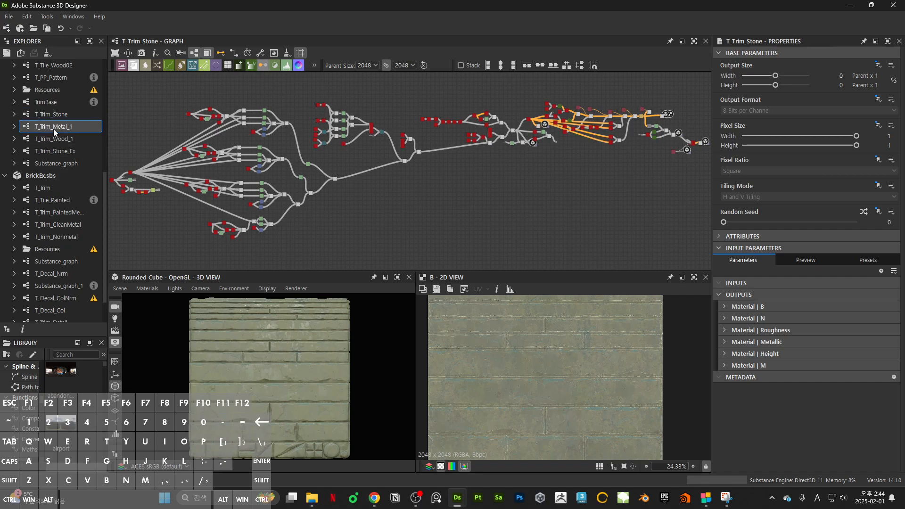
pyautogui.doubleClick(53, 128)
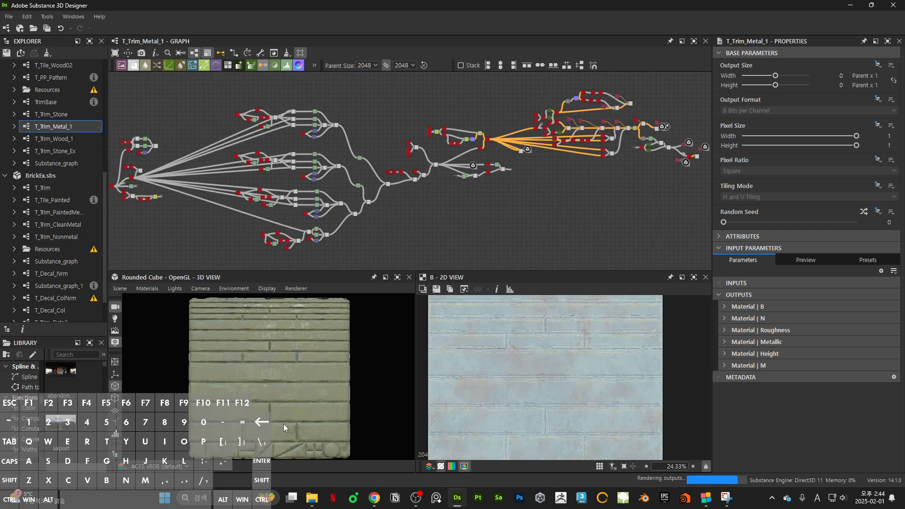
pyautogui.click(65, 139)
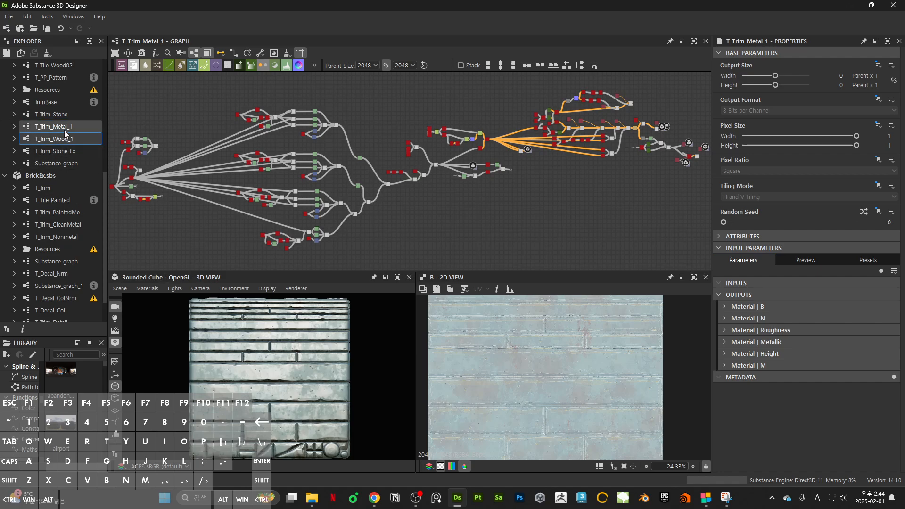
pyautogui.doubleClick(60, 140)
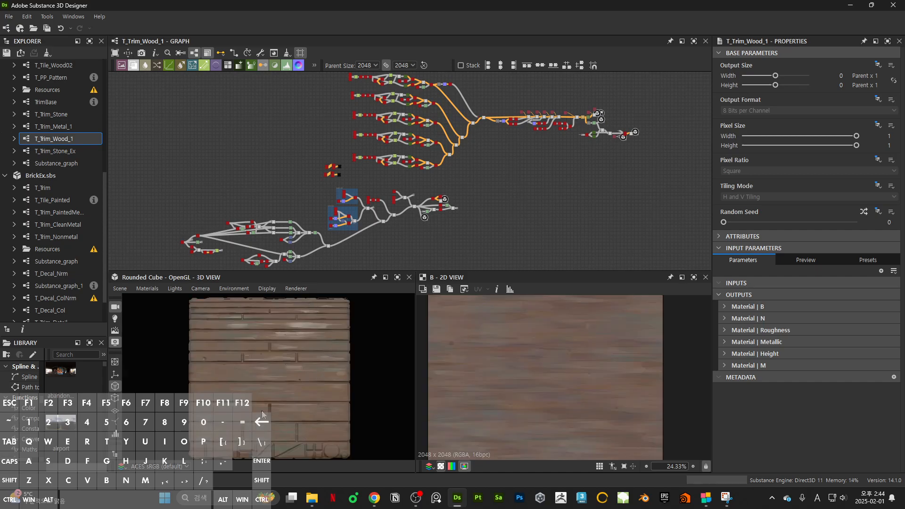
pyautogui.moveTo(264, 415); pyautogui.dragTo(301, 410)
pyautogui.scroll(8, 255, 377)
pyautogui.moveTo(239, 352); pyautogui.dragTo(316, 344)
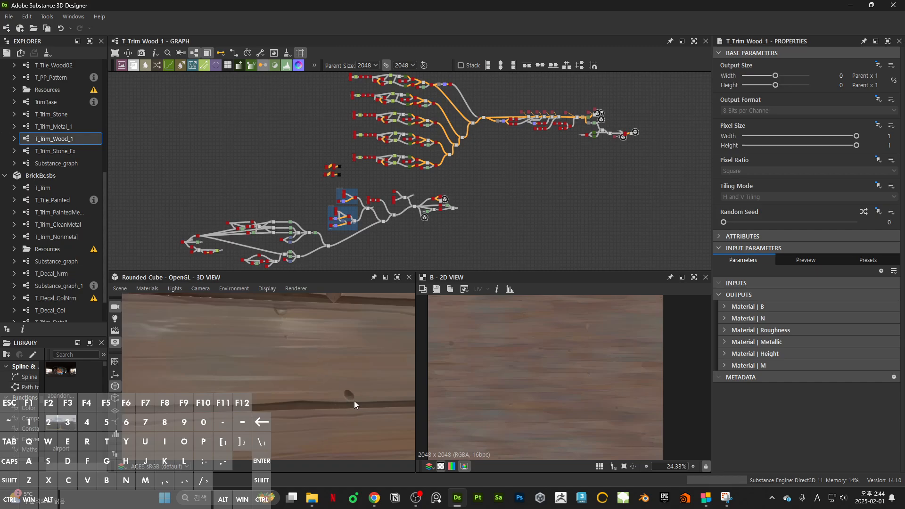
pyautogui.moveTo(350, 373); pyautogui.dragTo(238, 293)
# Preview the TrimBase node of the T_Trim_Wood_1 graph in the 2D view
pyautogui.scroll(10, 198, 239)
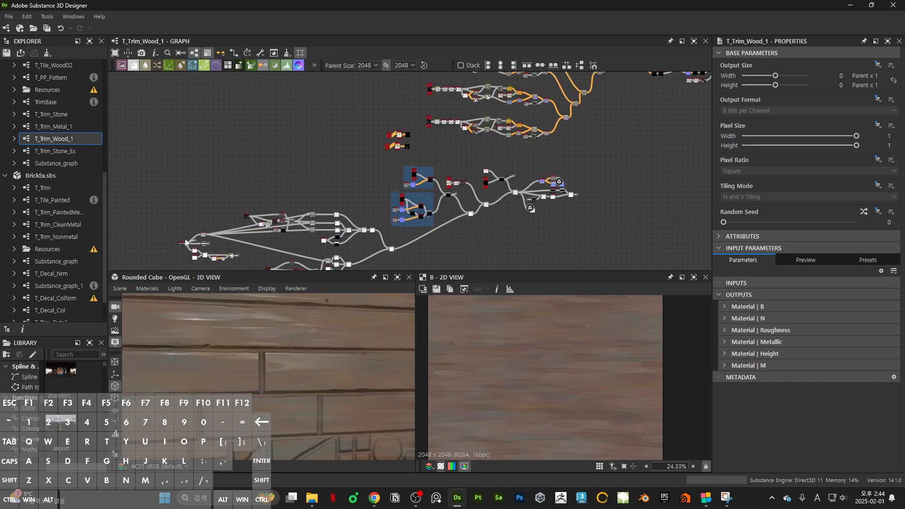
pyautogui.doubleClick(213, 221)
pyautogui.scroll(-3, 531, 395)
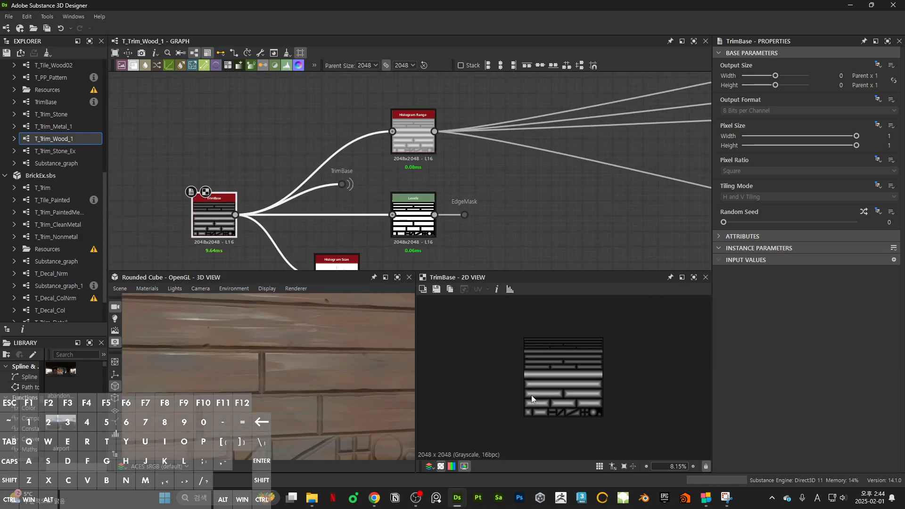
# Reopen T_Trim_Metal_1 and T_Trim_Stone in turn and compare their lower trim details in the 3D view
pyautogui.click(63, 127)
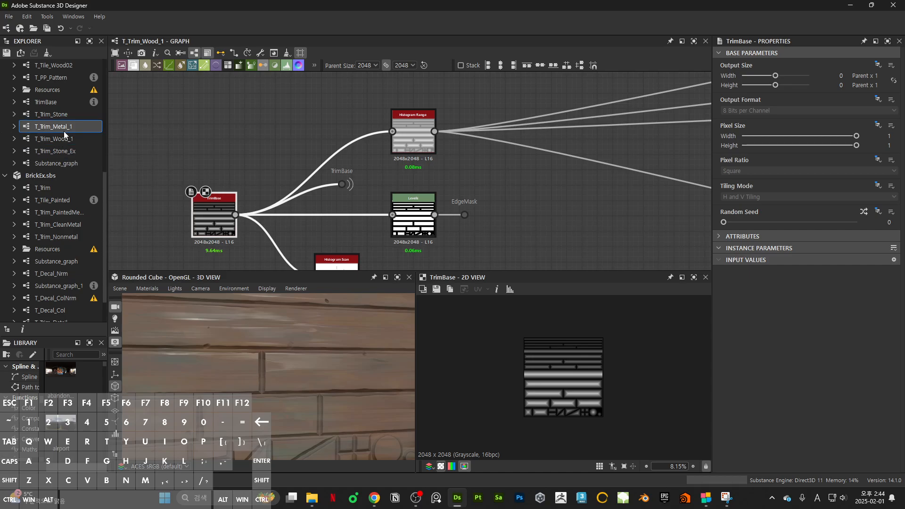
pyautogui.doubleClick(64, 131)
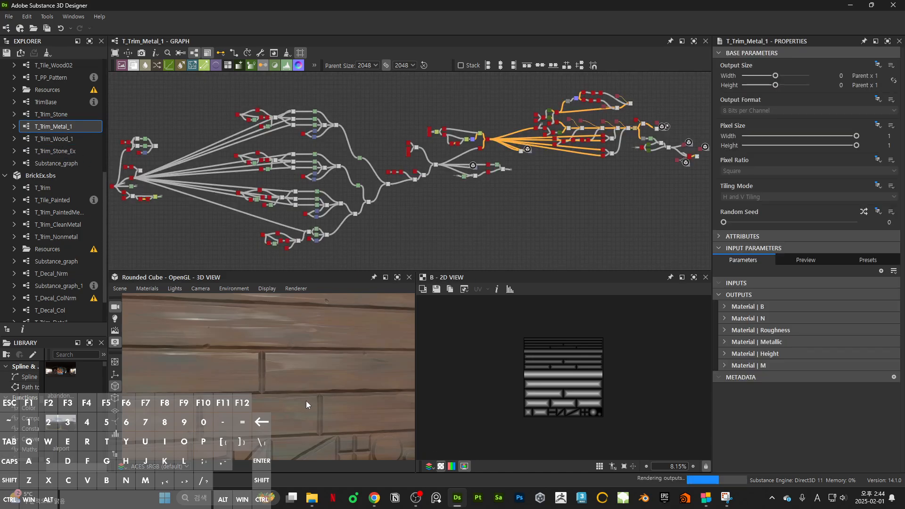
pyautogui.scroll(4, 307, 414)
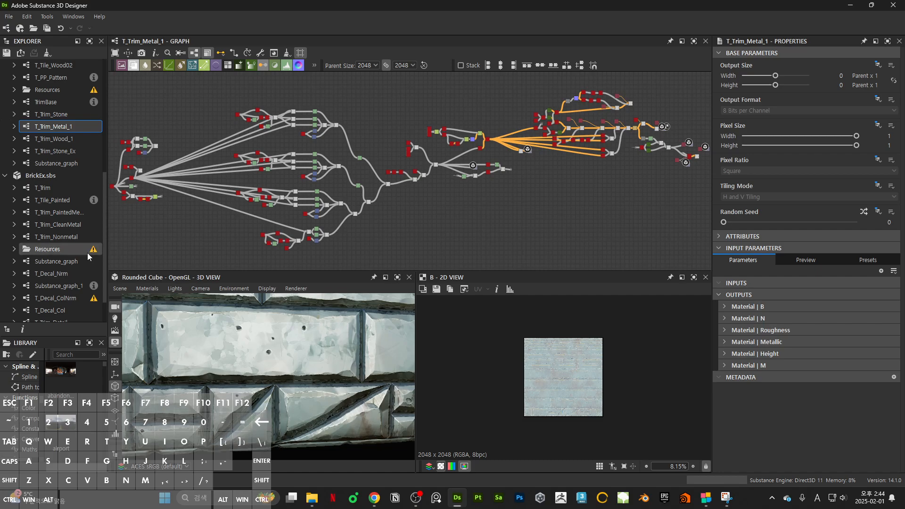
pyautogui.click(51, 114)
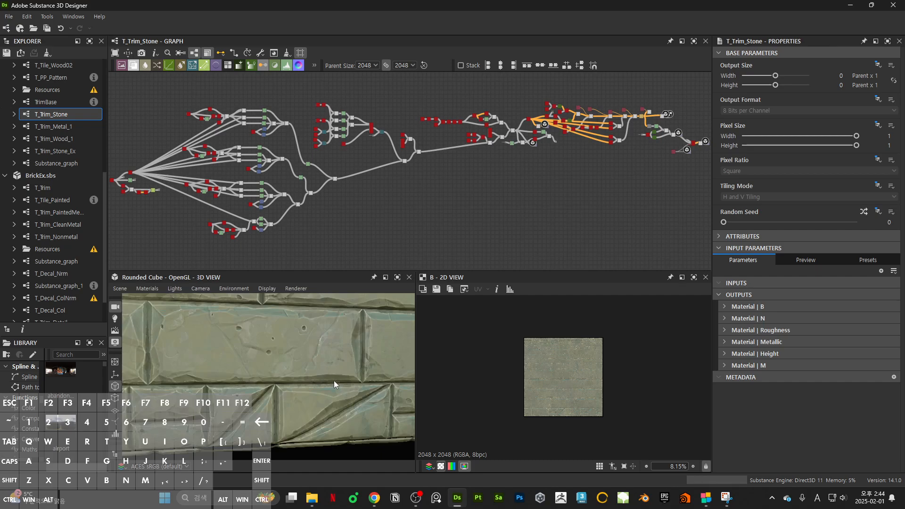
pyautogui.scroll(-5, 325, 391)
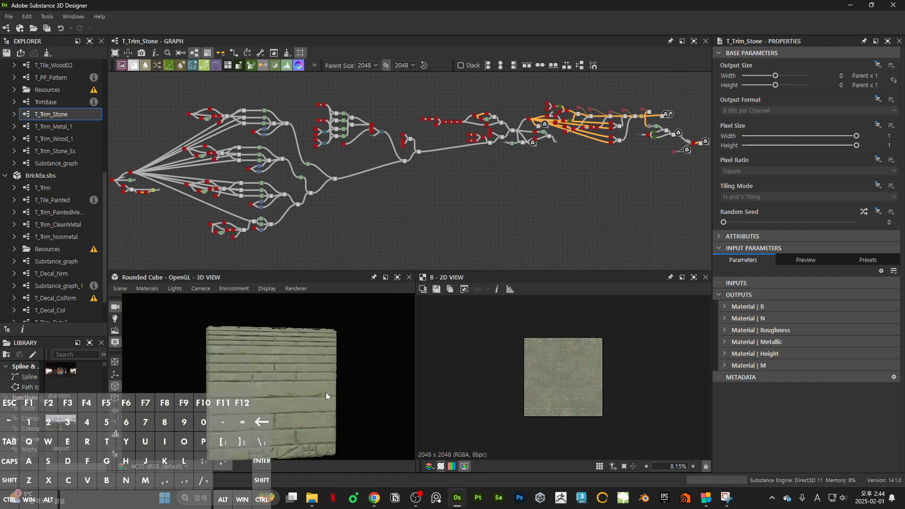
# Open the TrimBase graph from the TrimBase.sbs package
pyautogui.scroll(6, 54, 117)
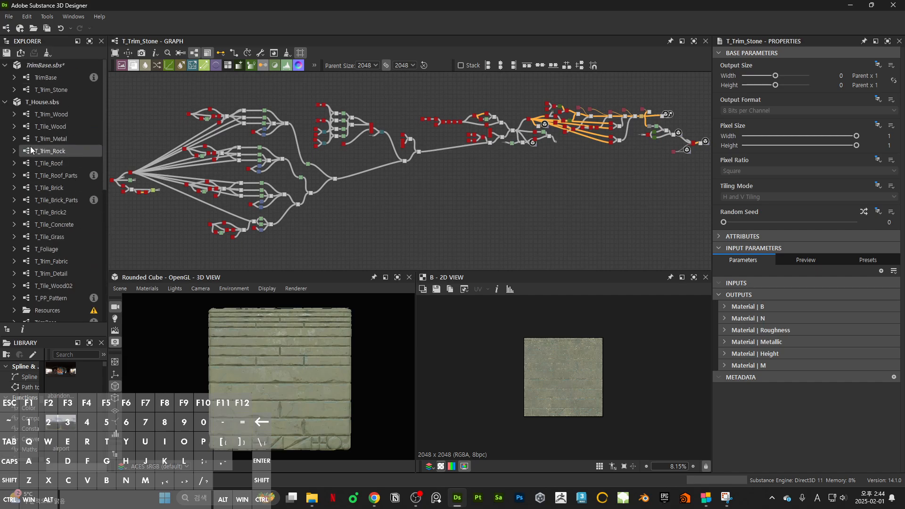
pyautogui.click(55, 78)
pyautogui.doubleClick(54, 79)
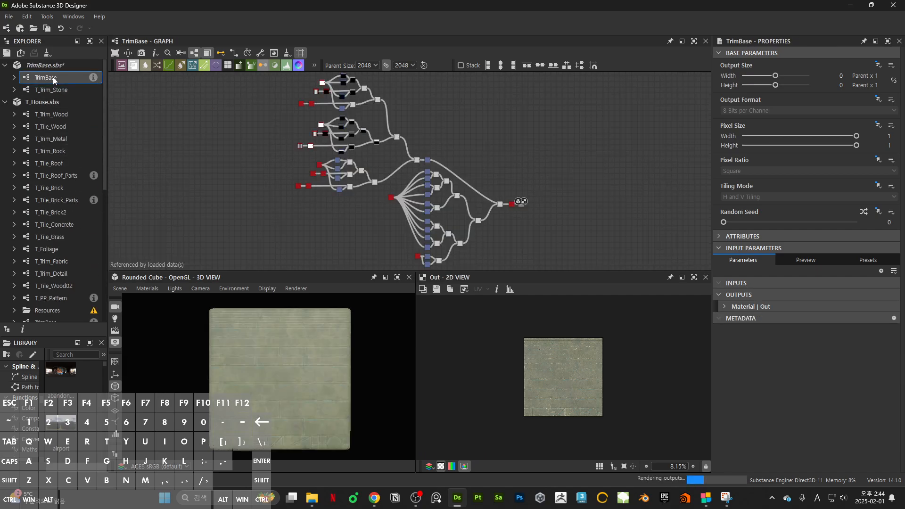